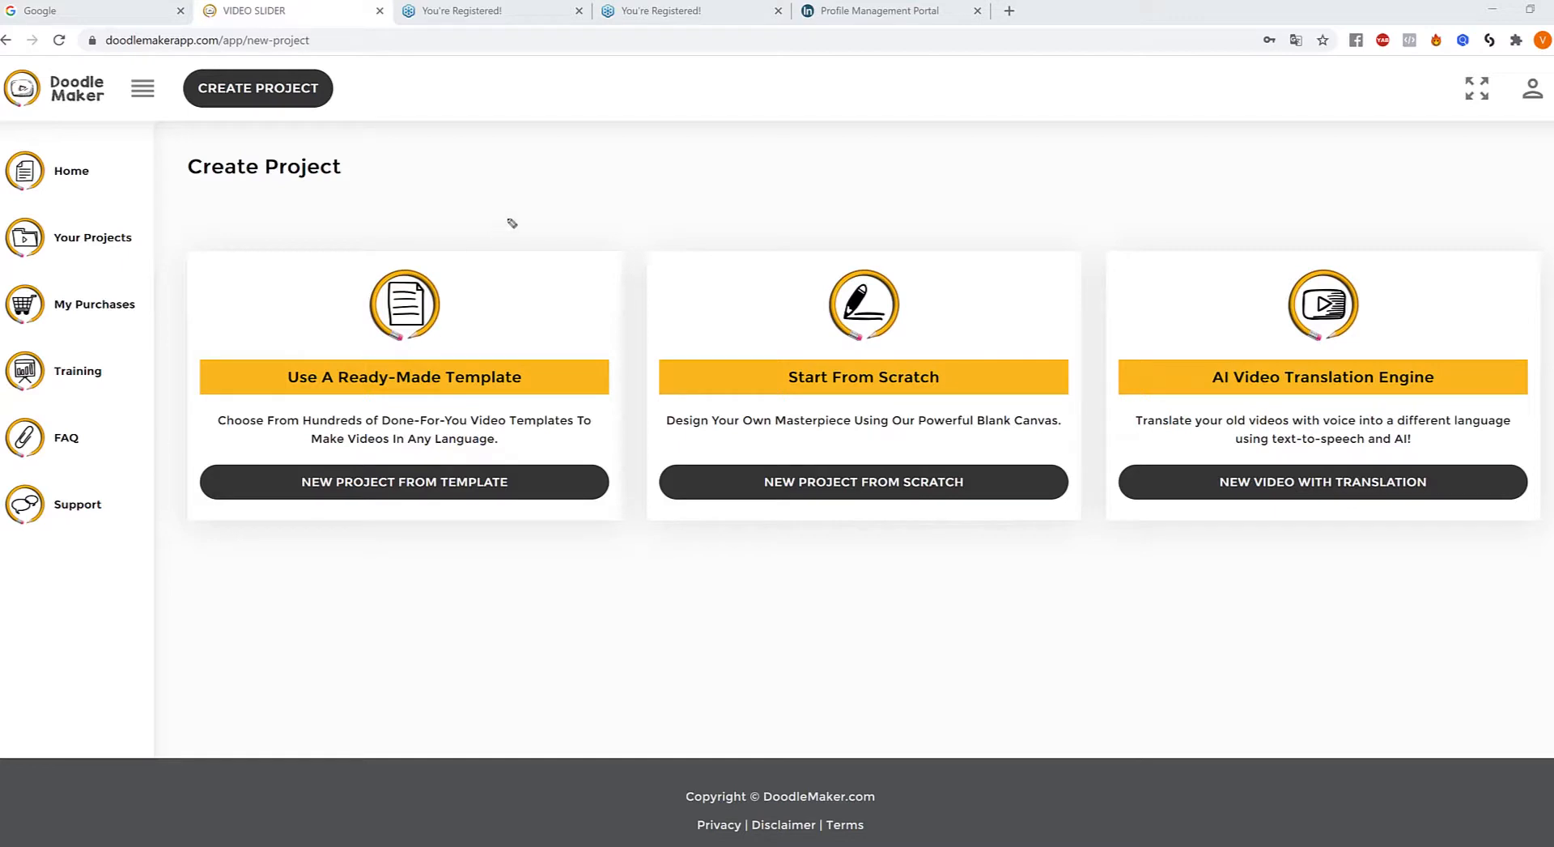
# - Mark the ready-made template, start-from-scratch and AI translation options with arrows, and briefly highlight the template heading
pyautogui.moveTo(526, 191)
pyautogui.mouseDown()
pyautogui.moveTo(475, 280)
pyautogui.moveTo(441, 298)
pyautogui.moveTo(478, 296)
pyautogui.mouseUp()
pyautogui.moveTo(1036, 188)
pyautogui.mouseDown()
pyautogui.moveTo(1023, 270)
pyautogui.moveTo(968, 334)
pyautogui.moveTo(1006, 324)
pyautogui.mouseUp()
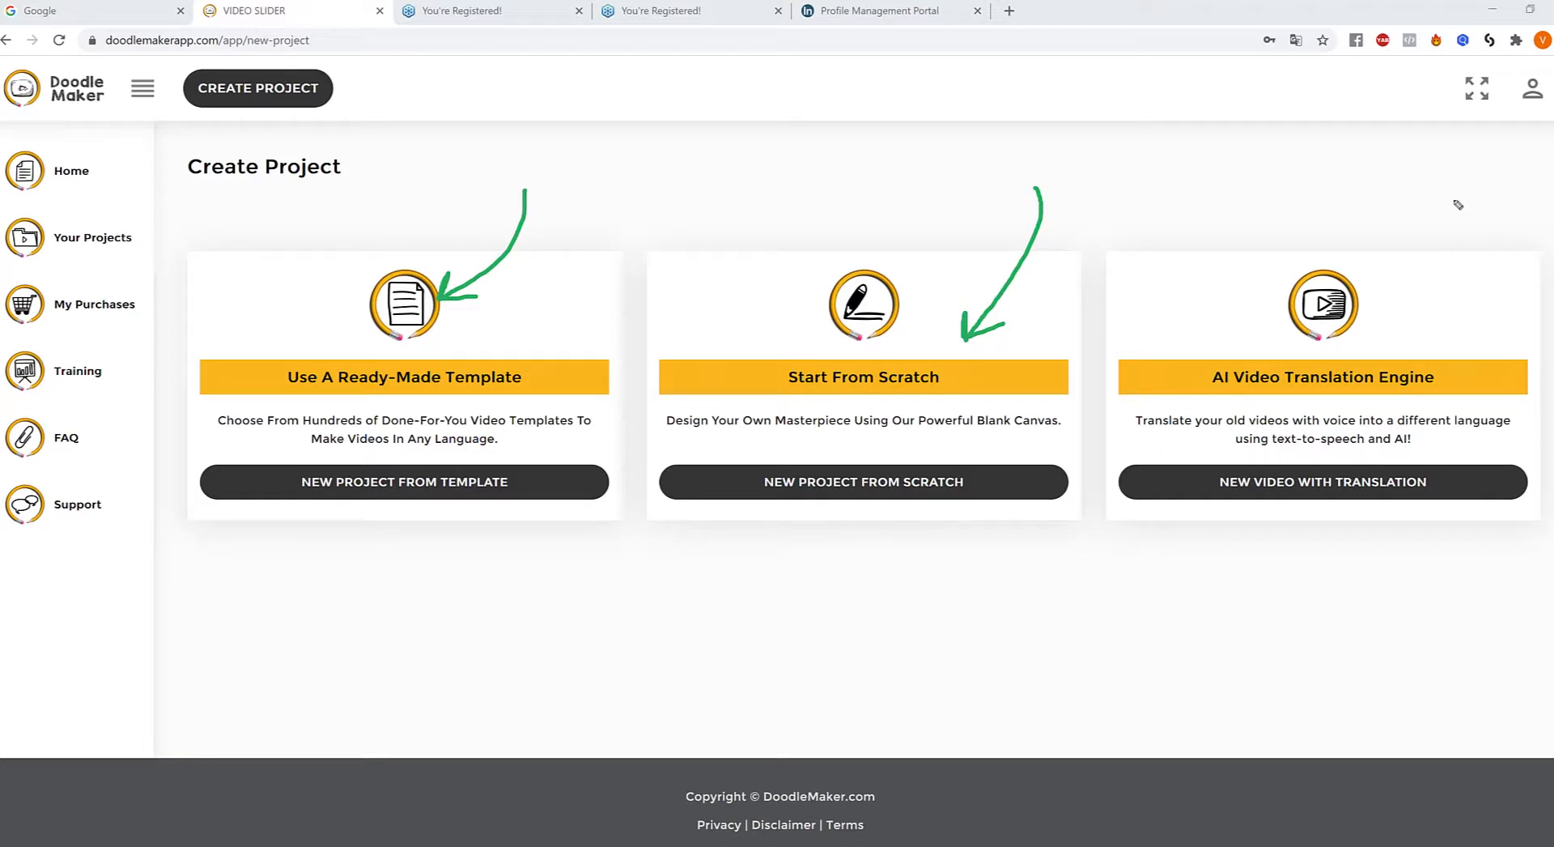
pyautogui.moveTo(1441, 202)
pyautogui.mouseDown()
pyautogui.moveTo(1457, 281)
pyautogui.moveTo(1398, 328)
pyautogui.moveTo(1422, 326)
pyautogui.mouseUp()
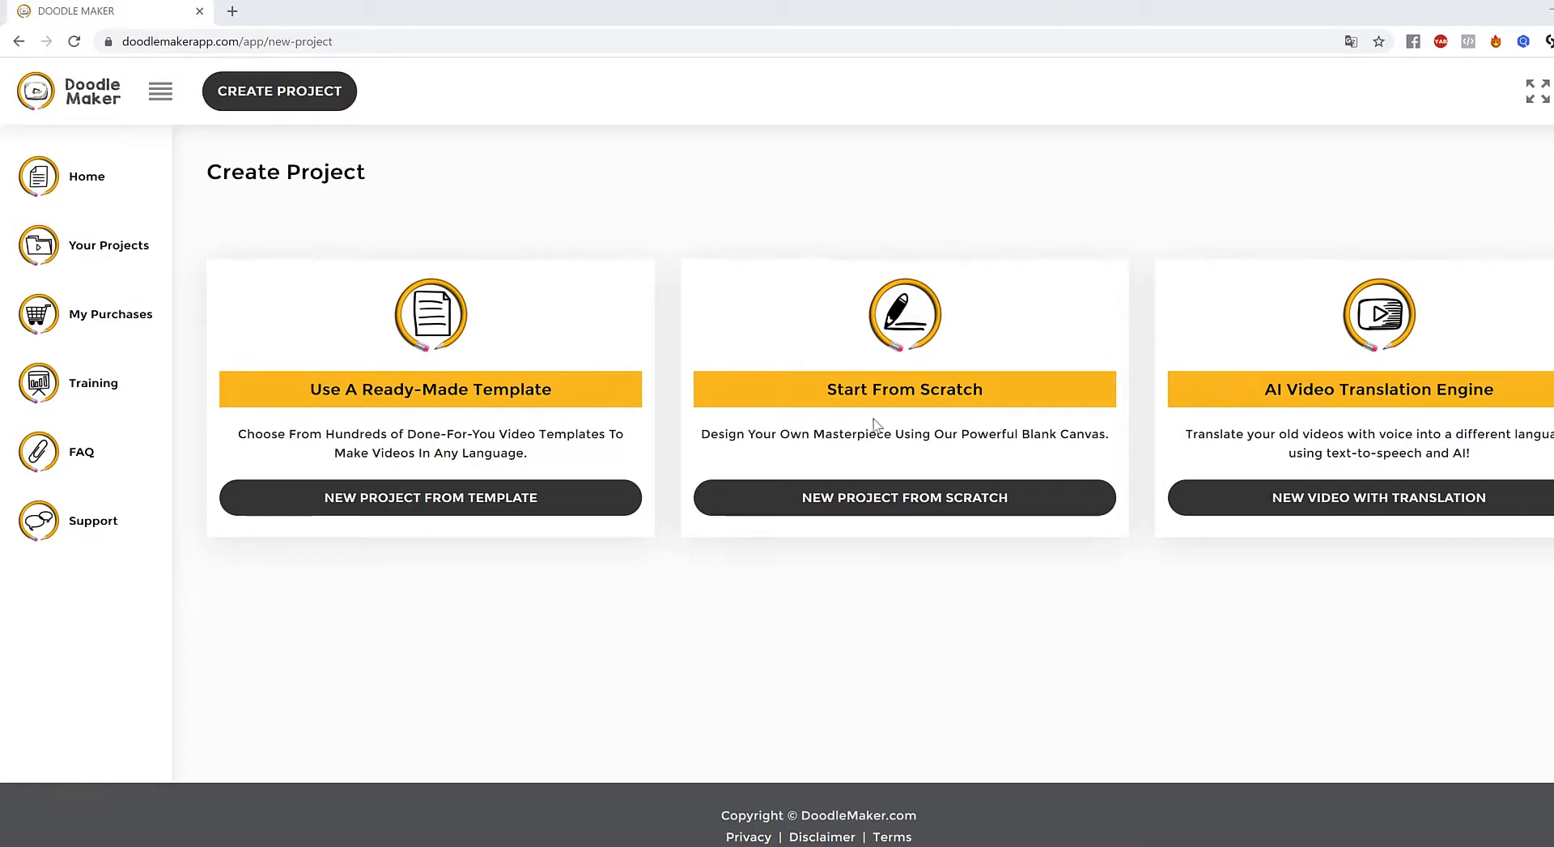
pyautogui.moveTo(306, 391); pyautogui.dragTo(555, 393)
pyautogui.click(555, 388)
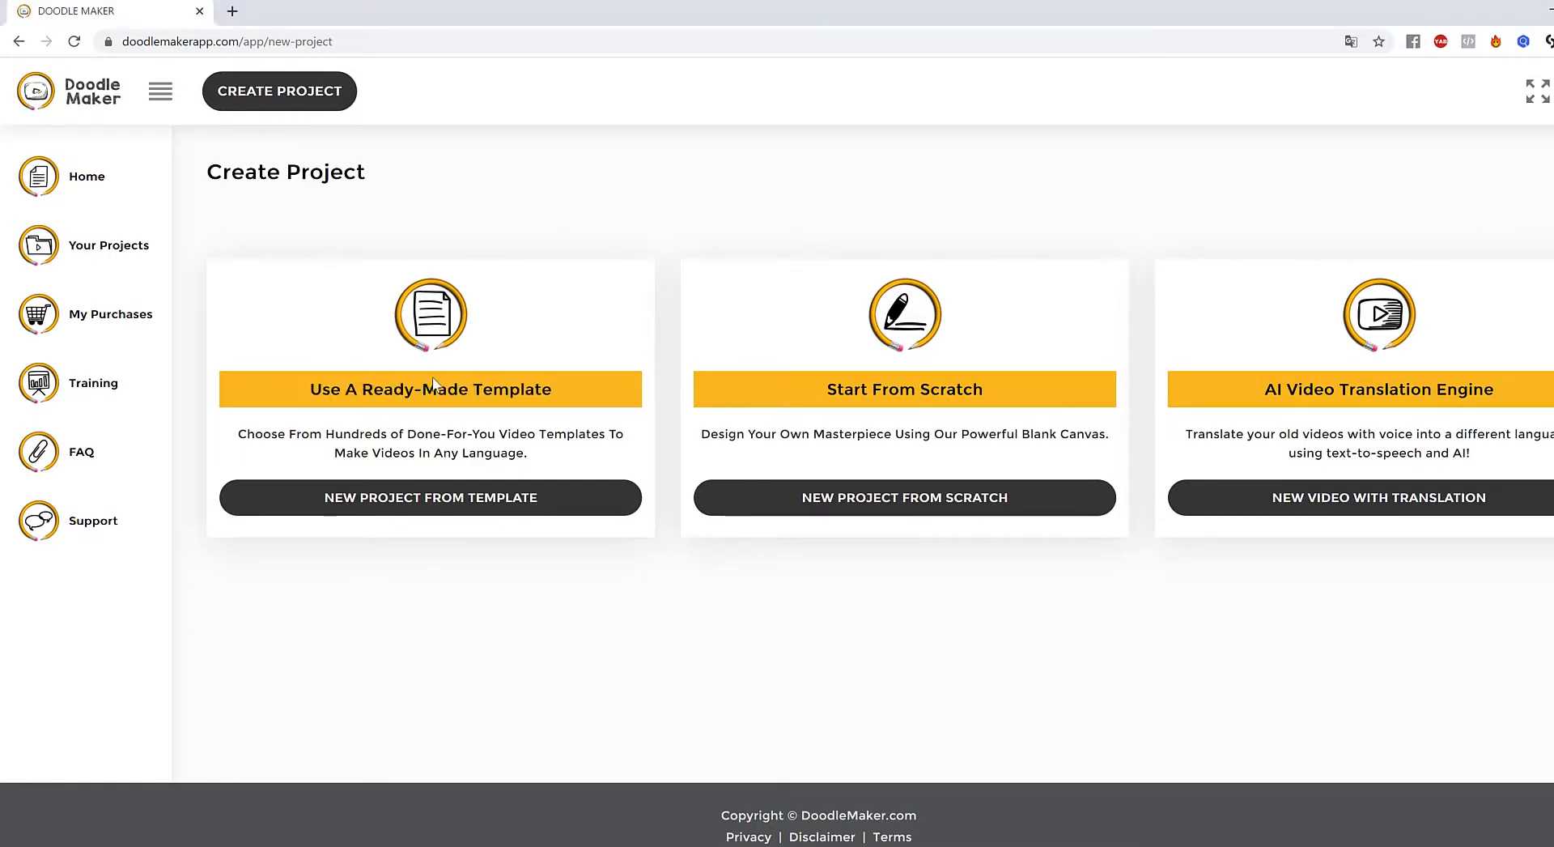
# - Open the ready-made template library and scroll through the AC Installation templates
pyautogui.click(426, 502)
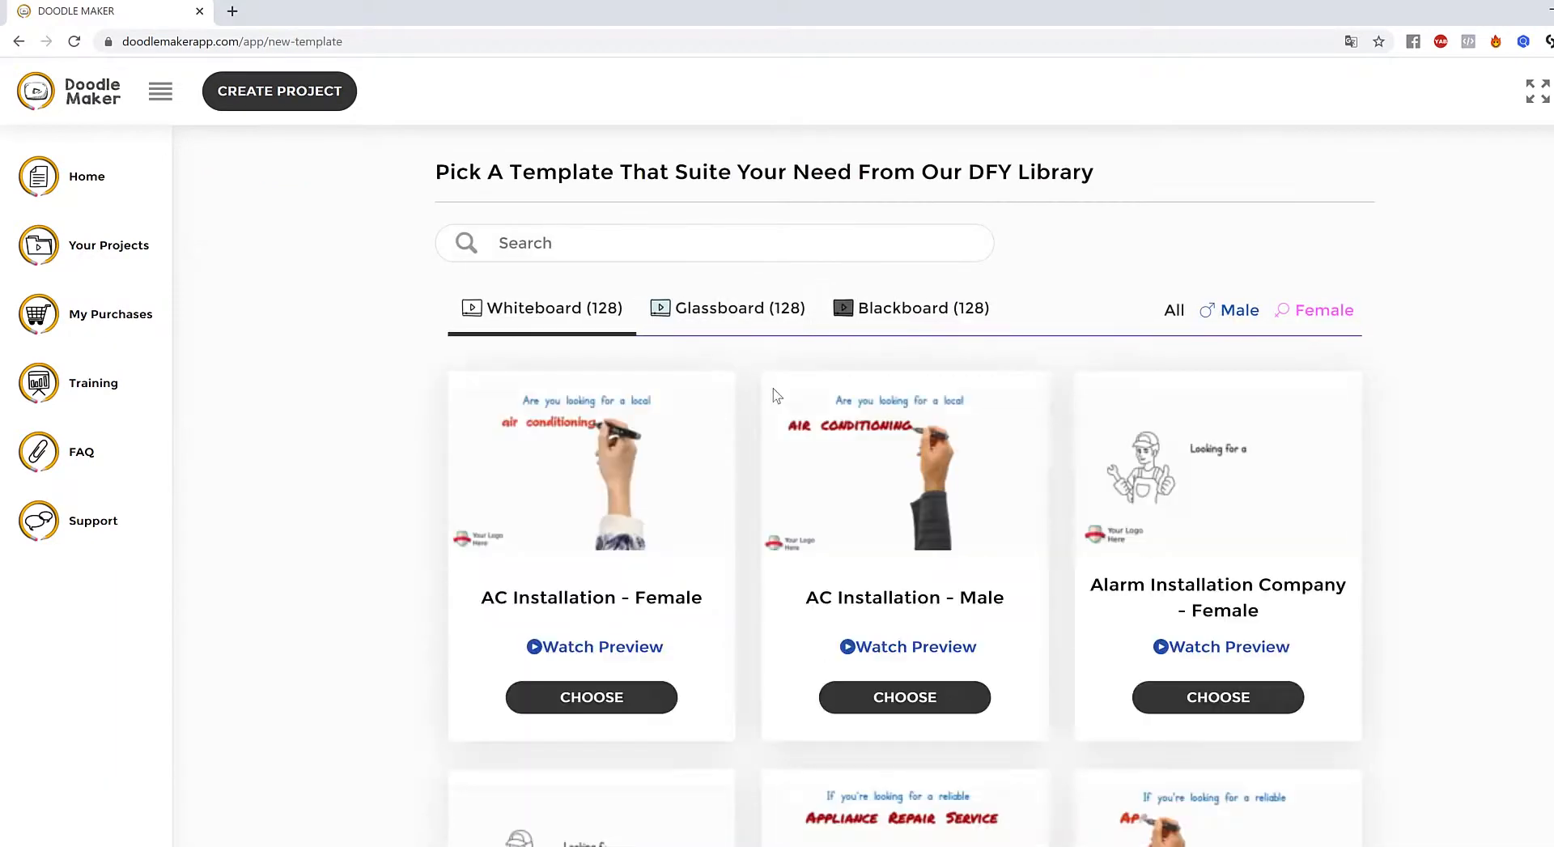
pyautogui.scroll(-15, 774, 394)
pyautogui.scroll(15, 774, 393)
pyautogui.moveTo(97, 192); pyautogui.dragTo(122, 178)
# - Start a blank project titled '8 tips to lose weight' and move on to the Slide 1 text
pyautogui.click(282, 101)
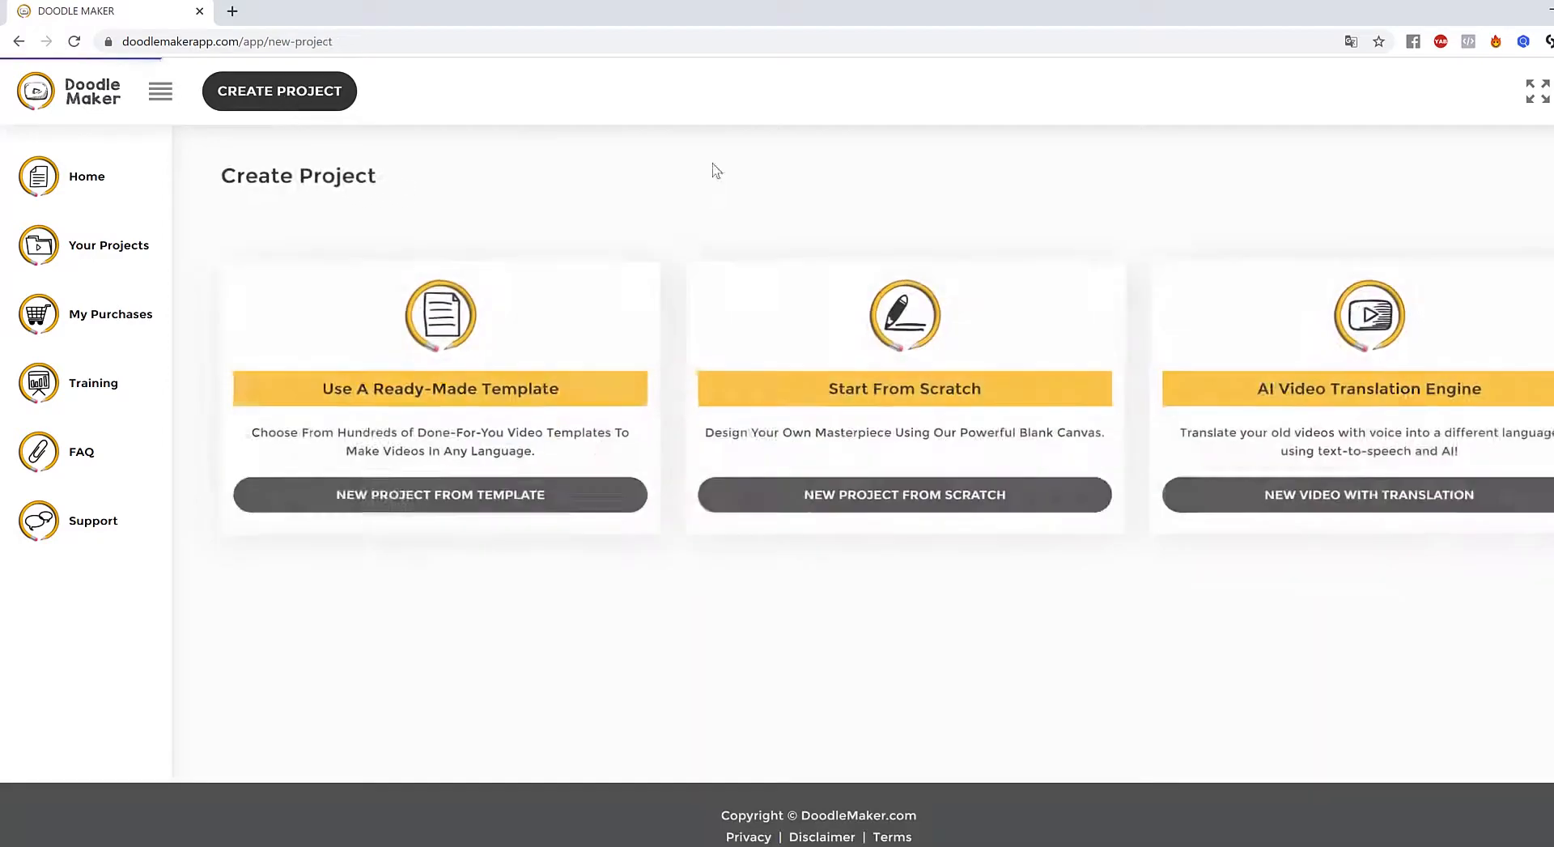
pyautogui.click(907, 501)
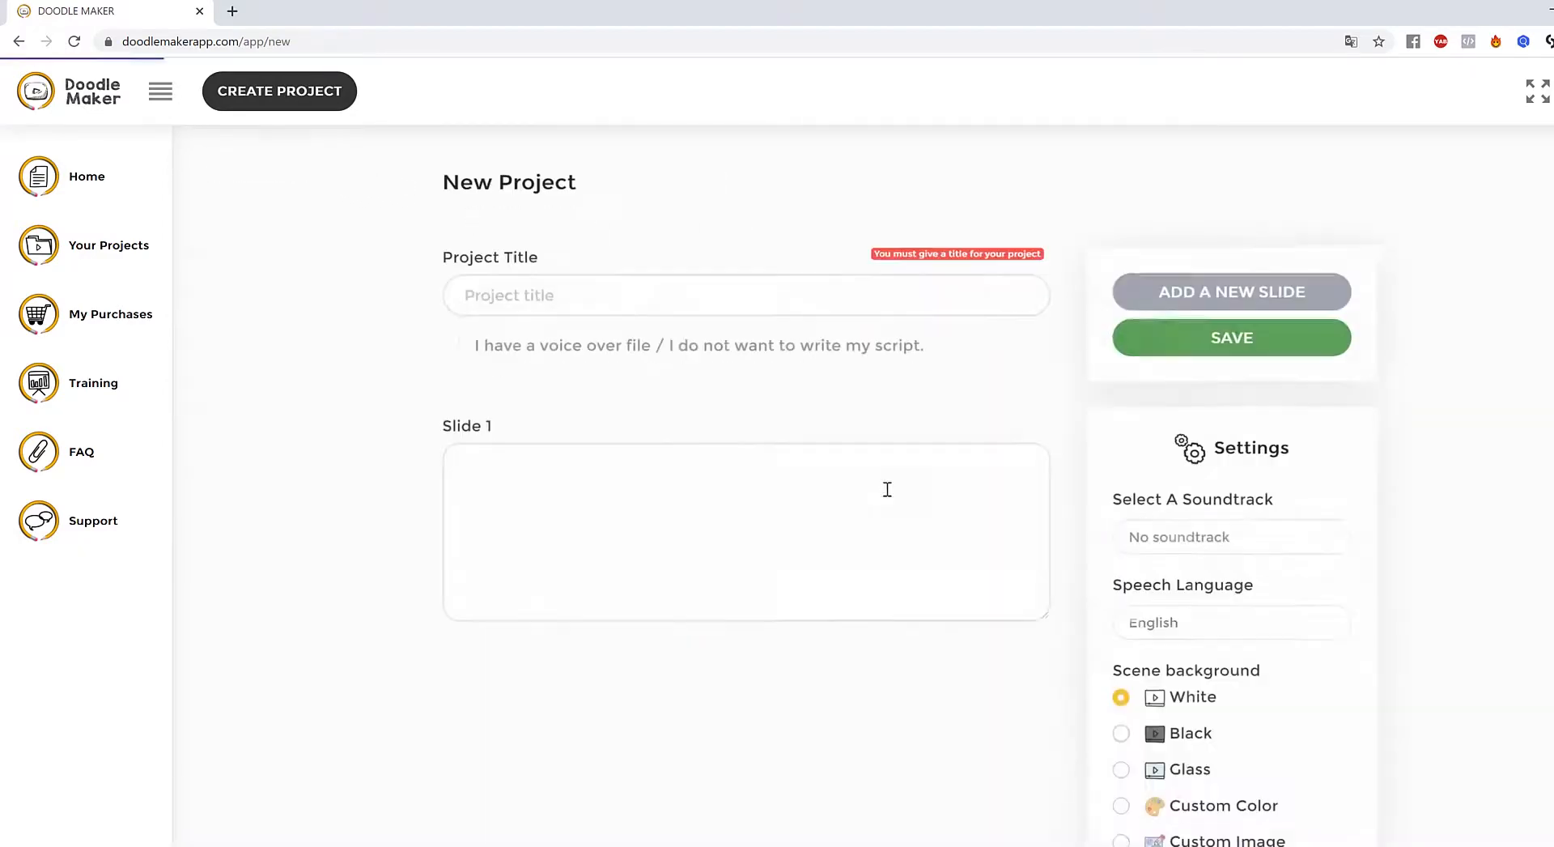
pyautogui.click(635, 270)
pyautogui.write('8 t')
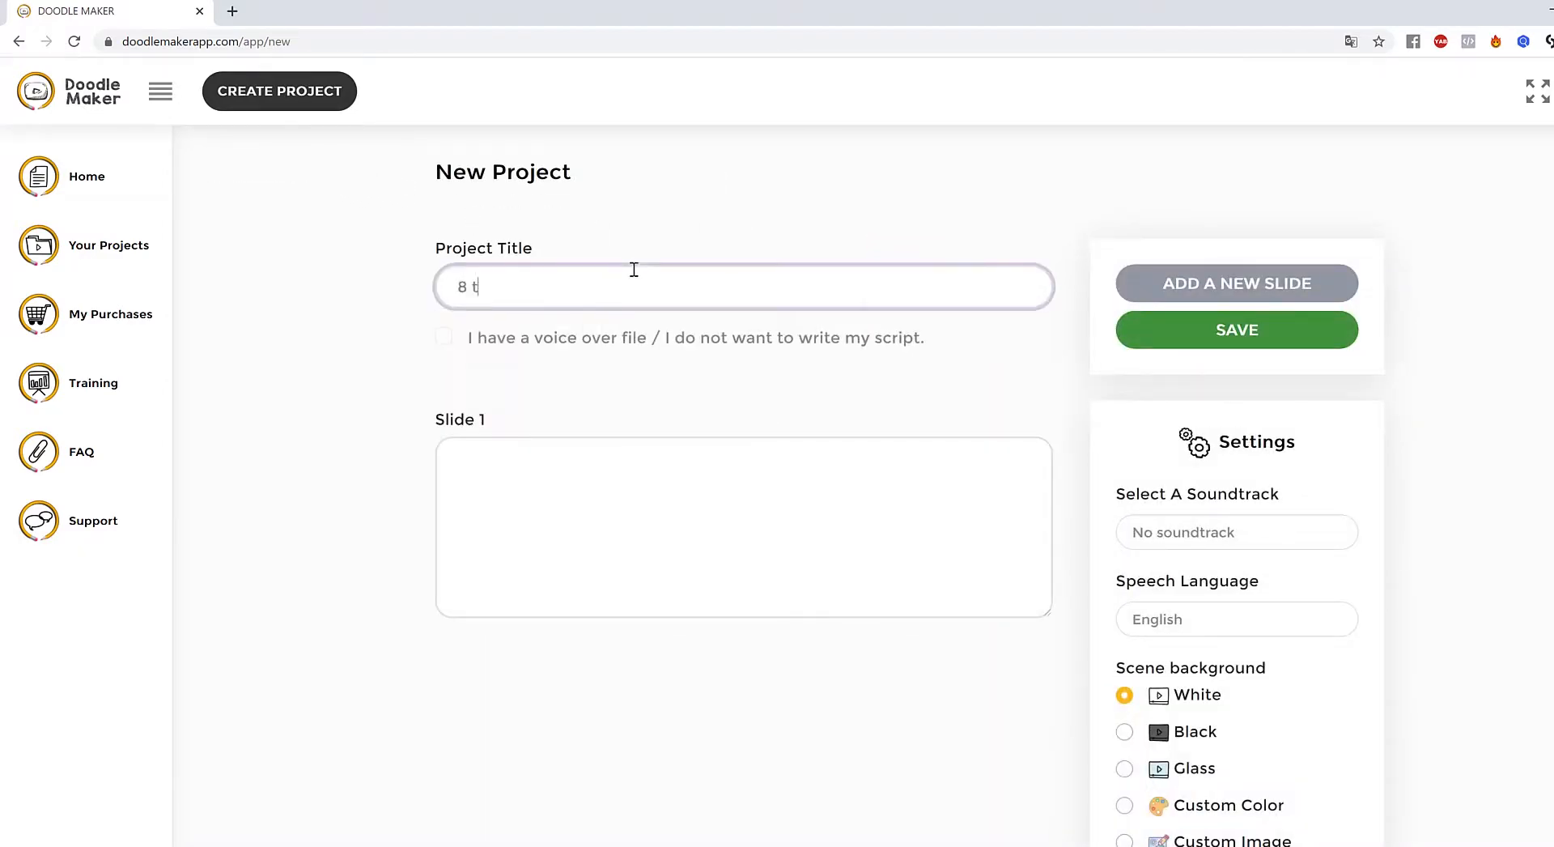
pyautogui.write('ips to lose weight')
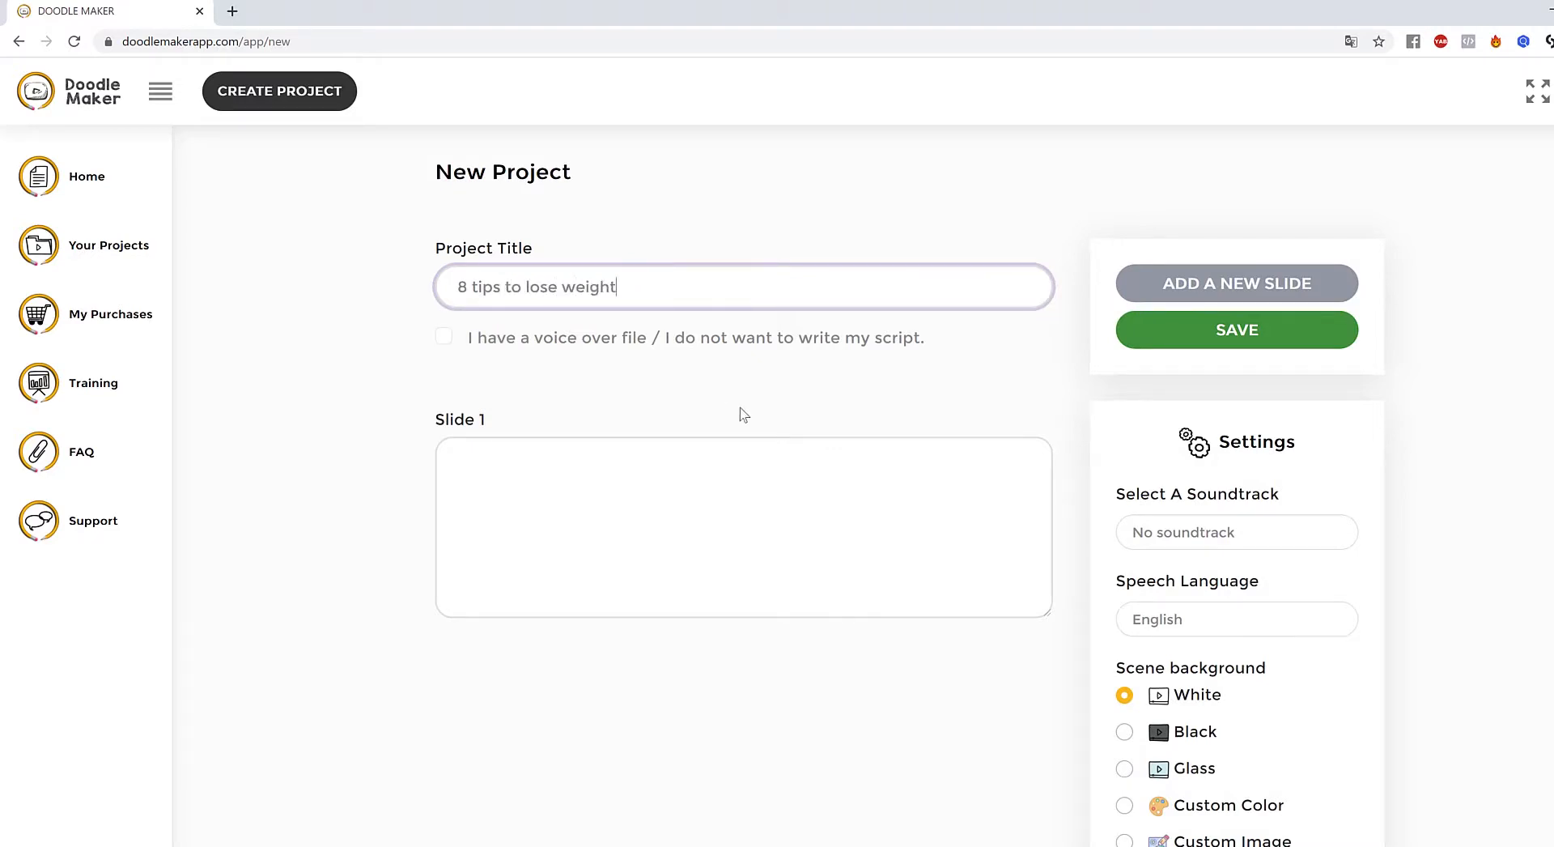
pyautogui.click(755, 508)
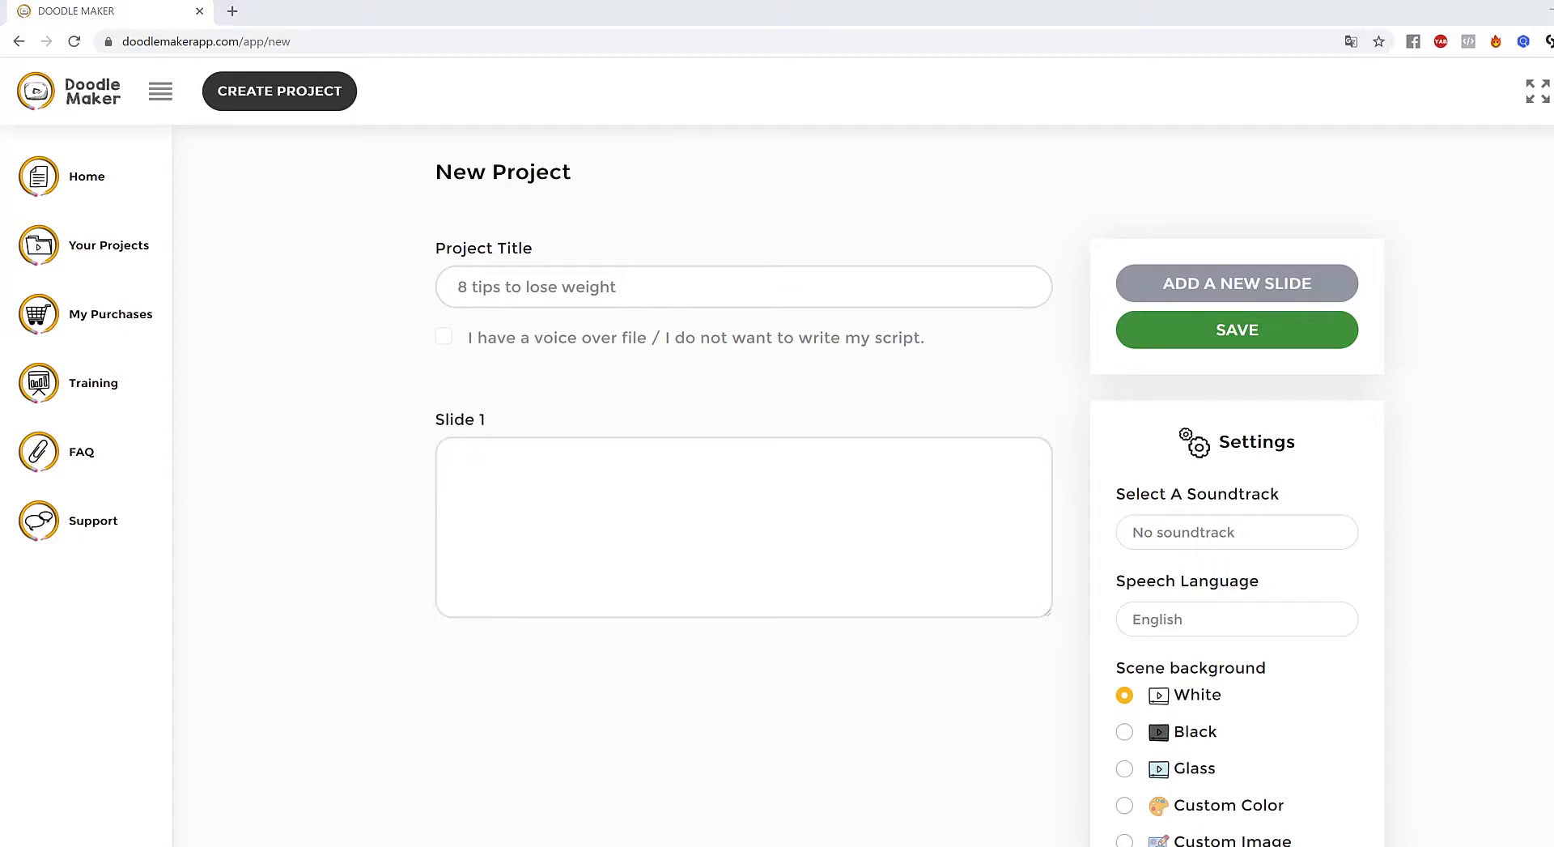
# - Paste the high-protein breakfast tip into Slide 1 and 'Avoid sugary drinks and fruit juice' into a new Slide 2
pyautogui.click(873, 487)
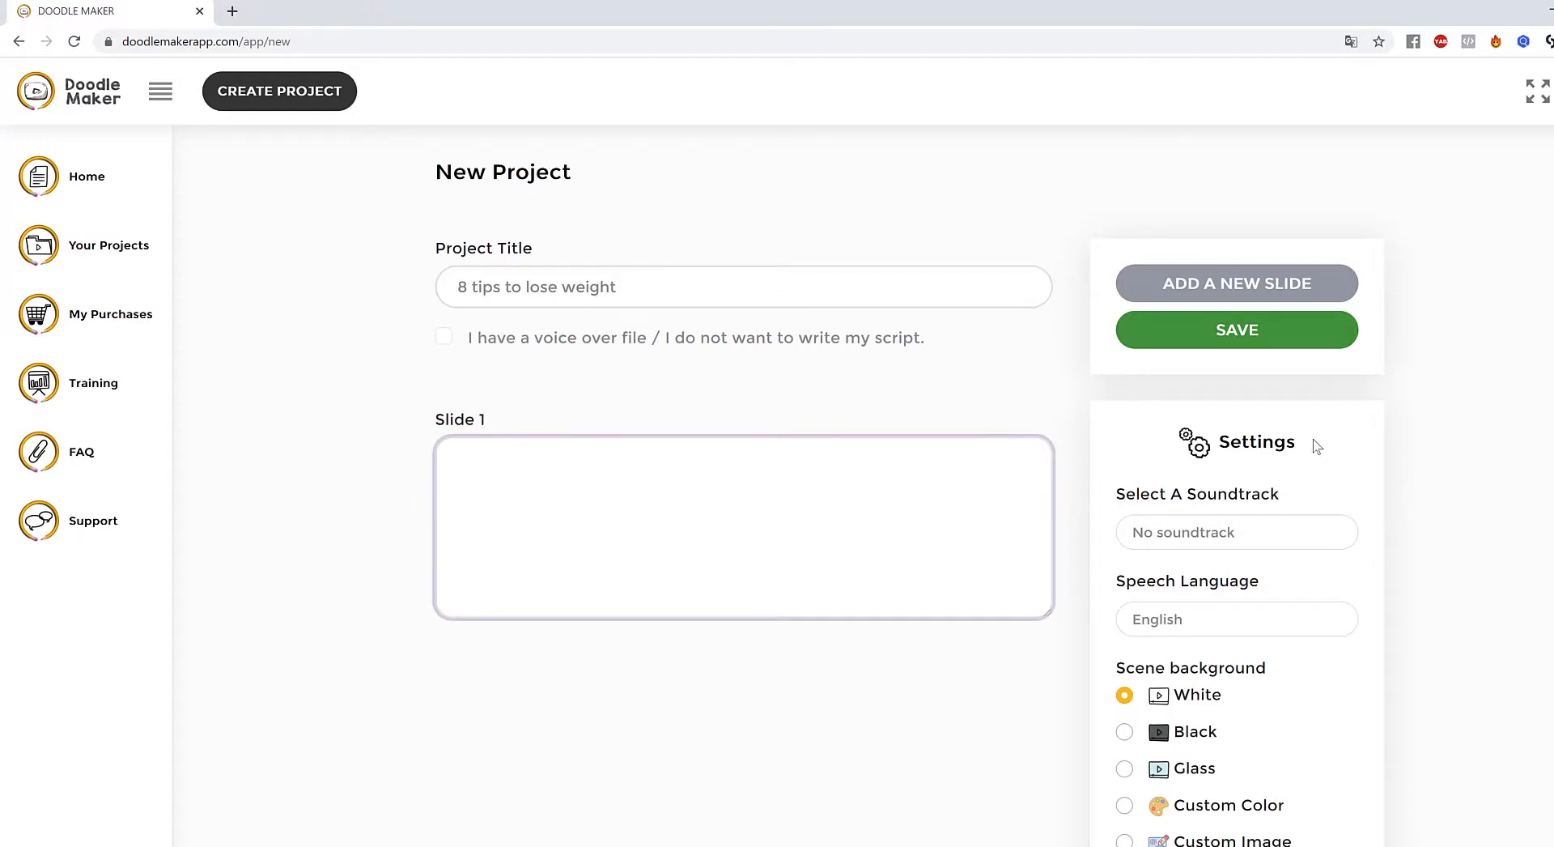
pyautogui.write('Eat a high protein breakfast')
pyautogui.click(1226, 291)
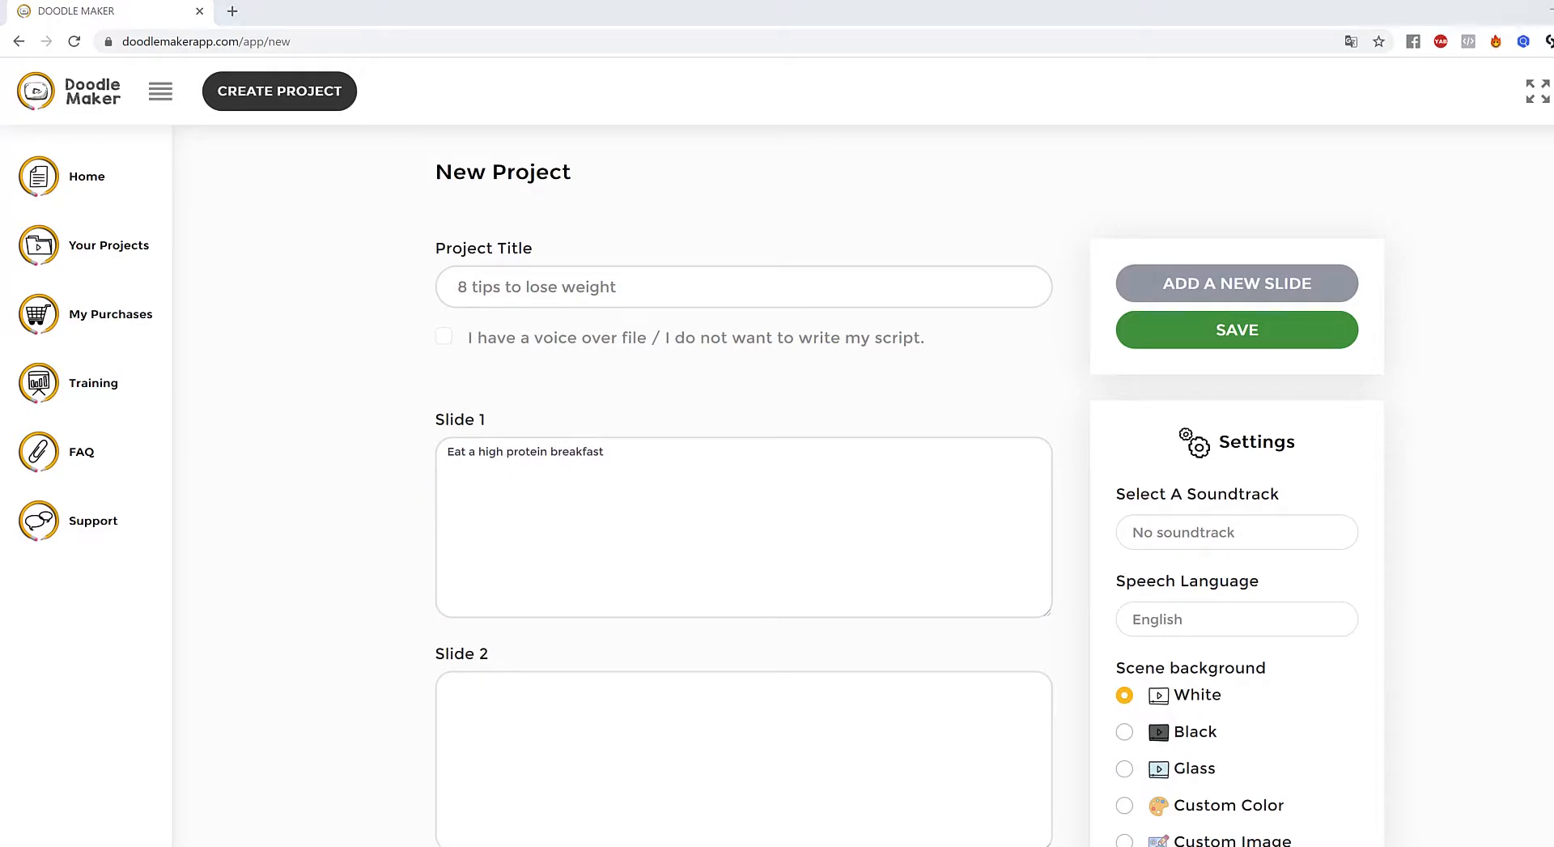
pyautogui.click(624, 725)
pyautogui.write('Avoid sugary drinks and fruit juice')
pyautogui.scroll(-2, 915, 534)
pyautogui.scroll(2, 1201, 437)
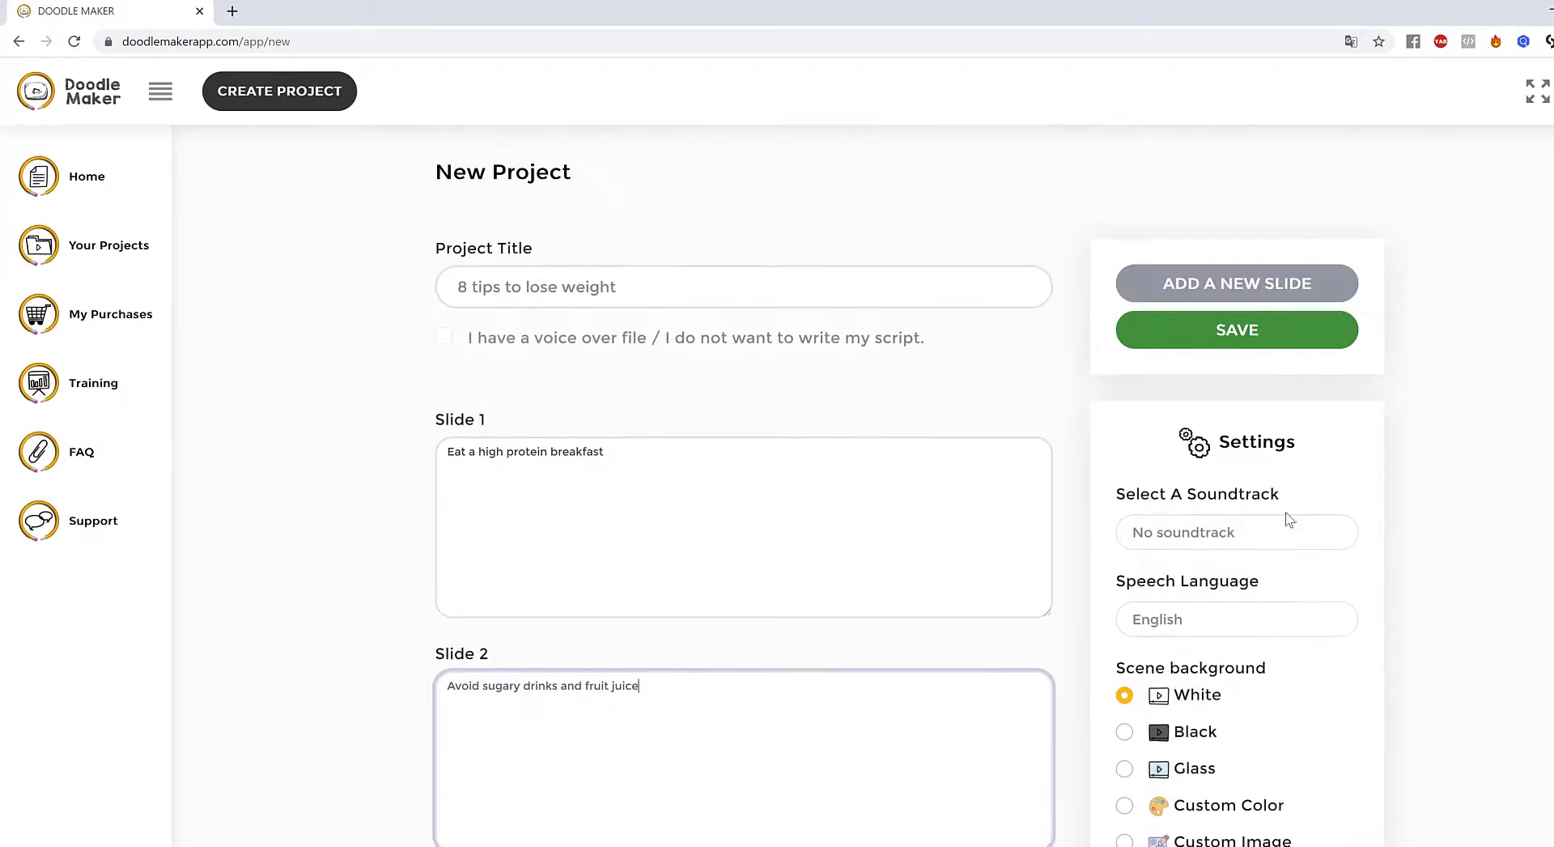
# - Add Slide 3 with the tip 'Drink water before meals'
pyautogui.click(1234, 290)
pyautogui.scroll(-3, 940, 465)
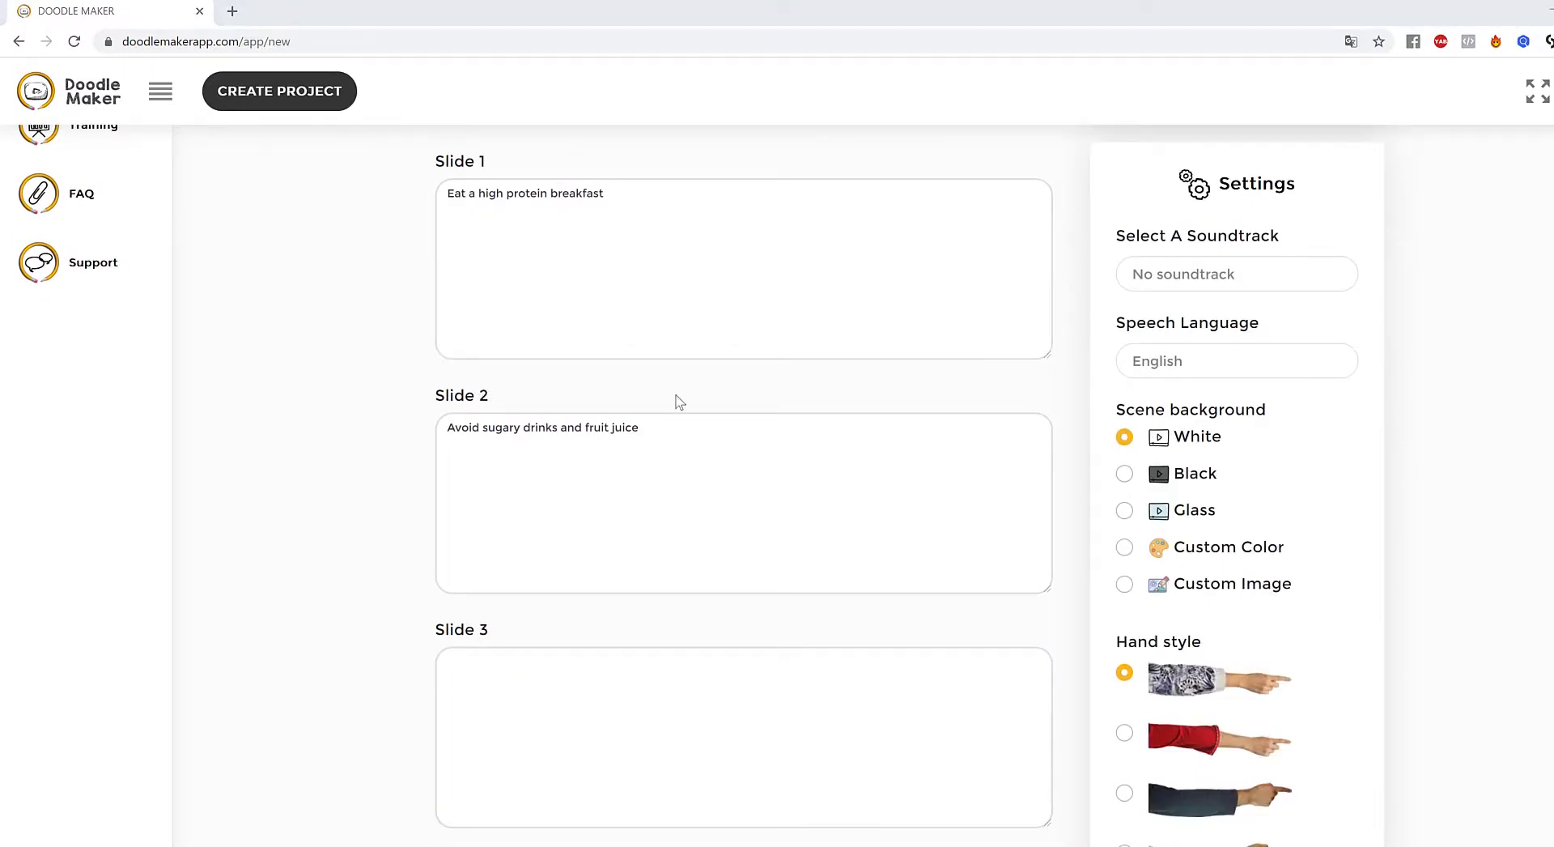
pyautogui.click(649, 745)
pyautogui.write('Drink water before meals')
pyautogui.scroll(-1, 976, 625)
pyautogui.scroll(-1, 975, 624)
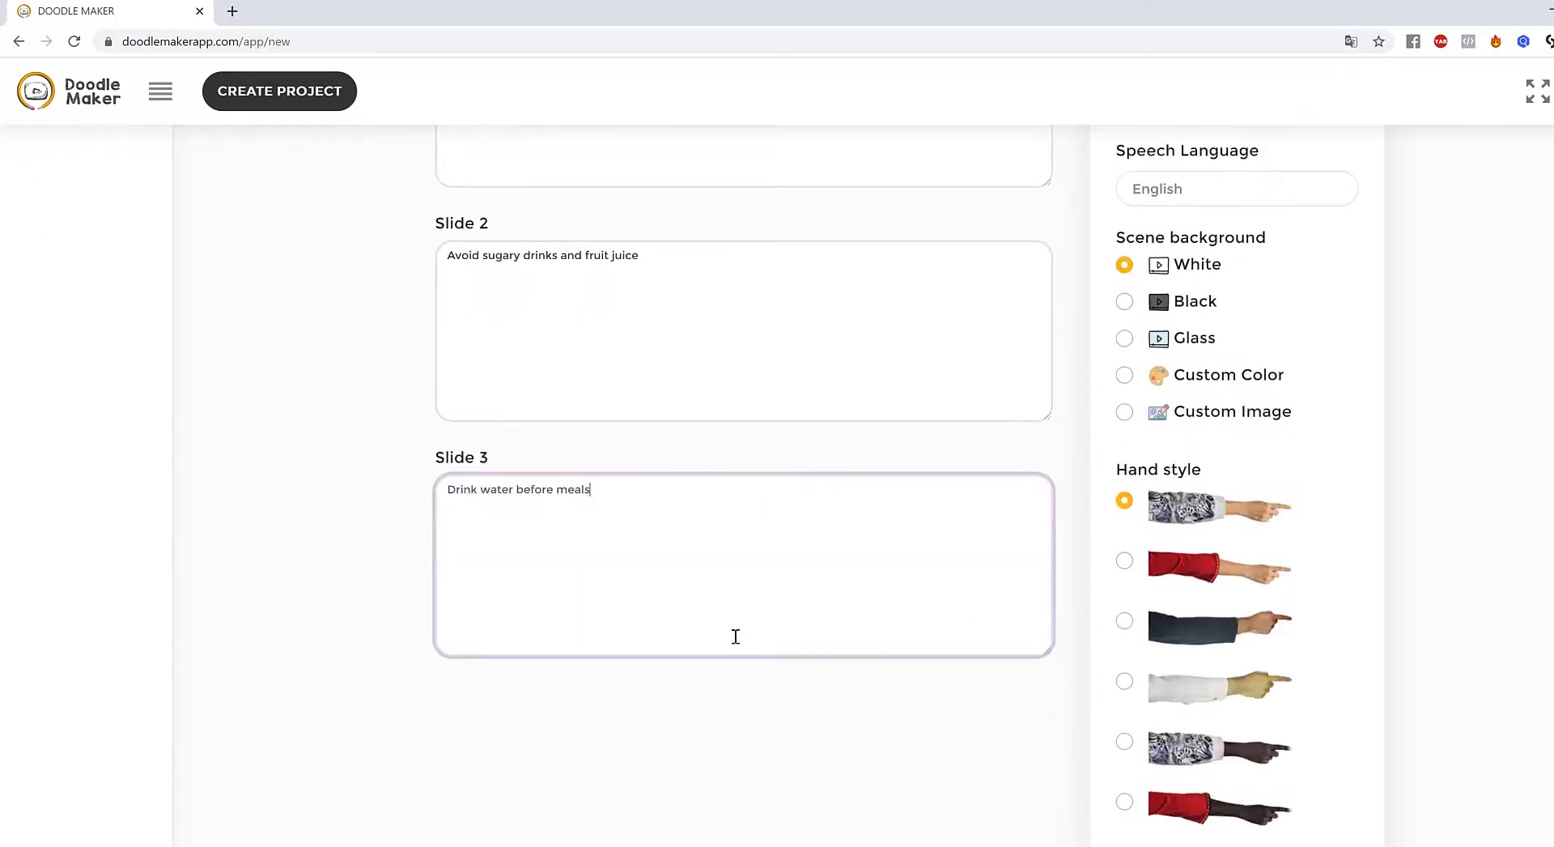
pyautogui.scroll(3, 1412, 463)
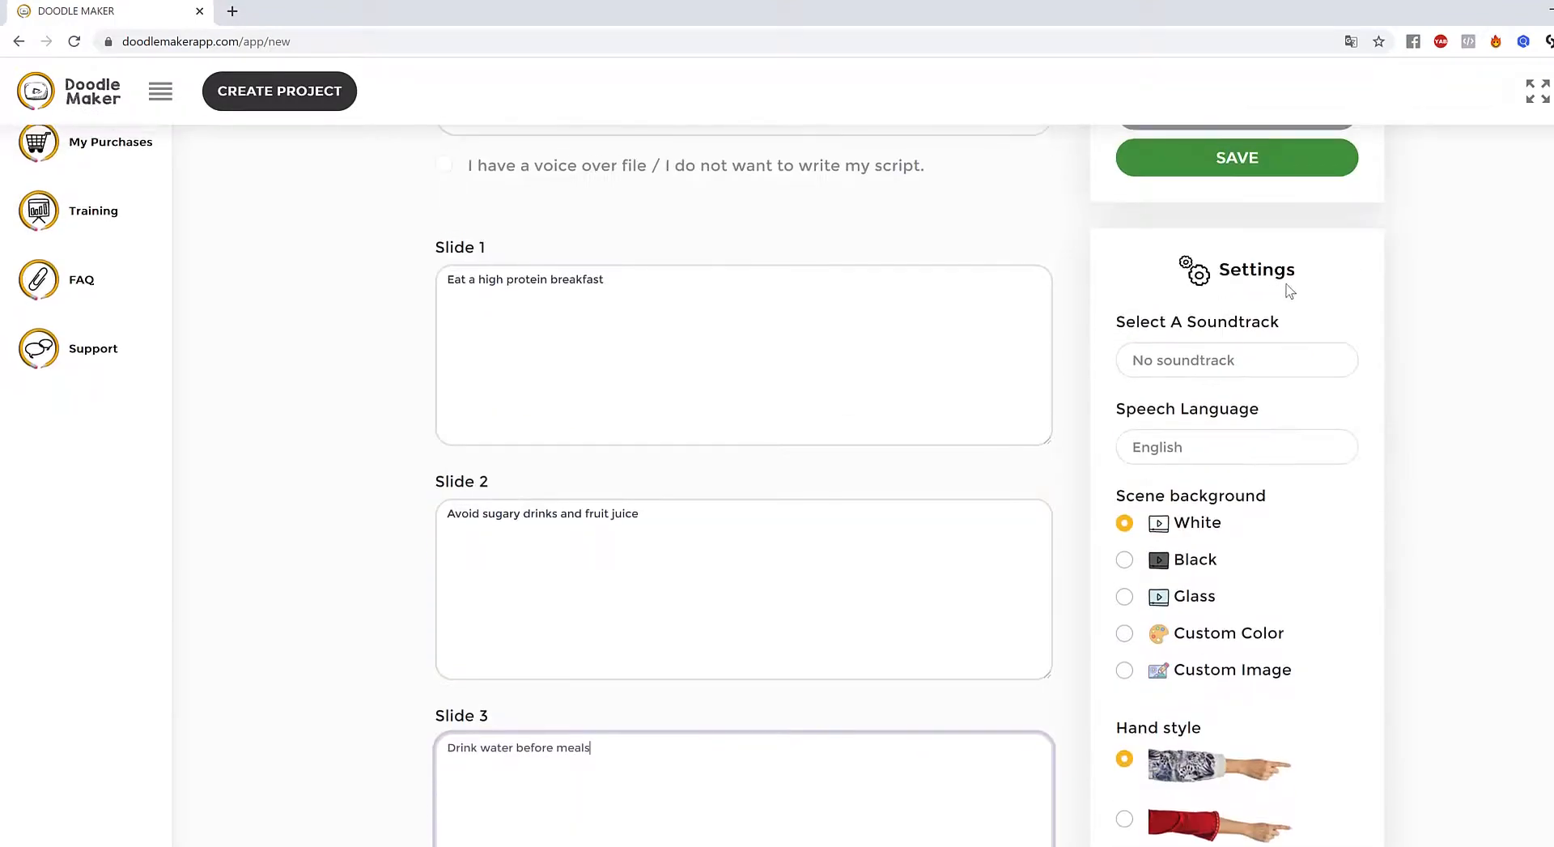
pyautogui.scroll(3, 1265, 262)
pyautogui.scroll(-5, 921, 437)
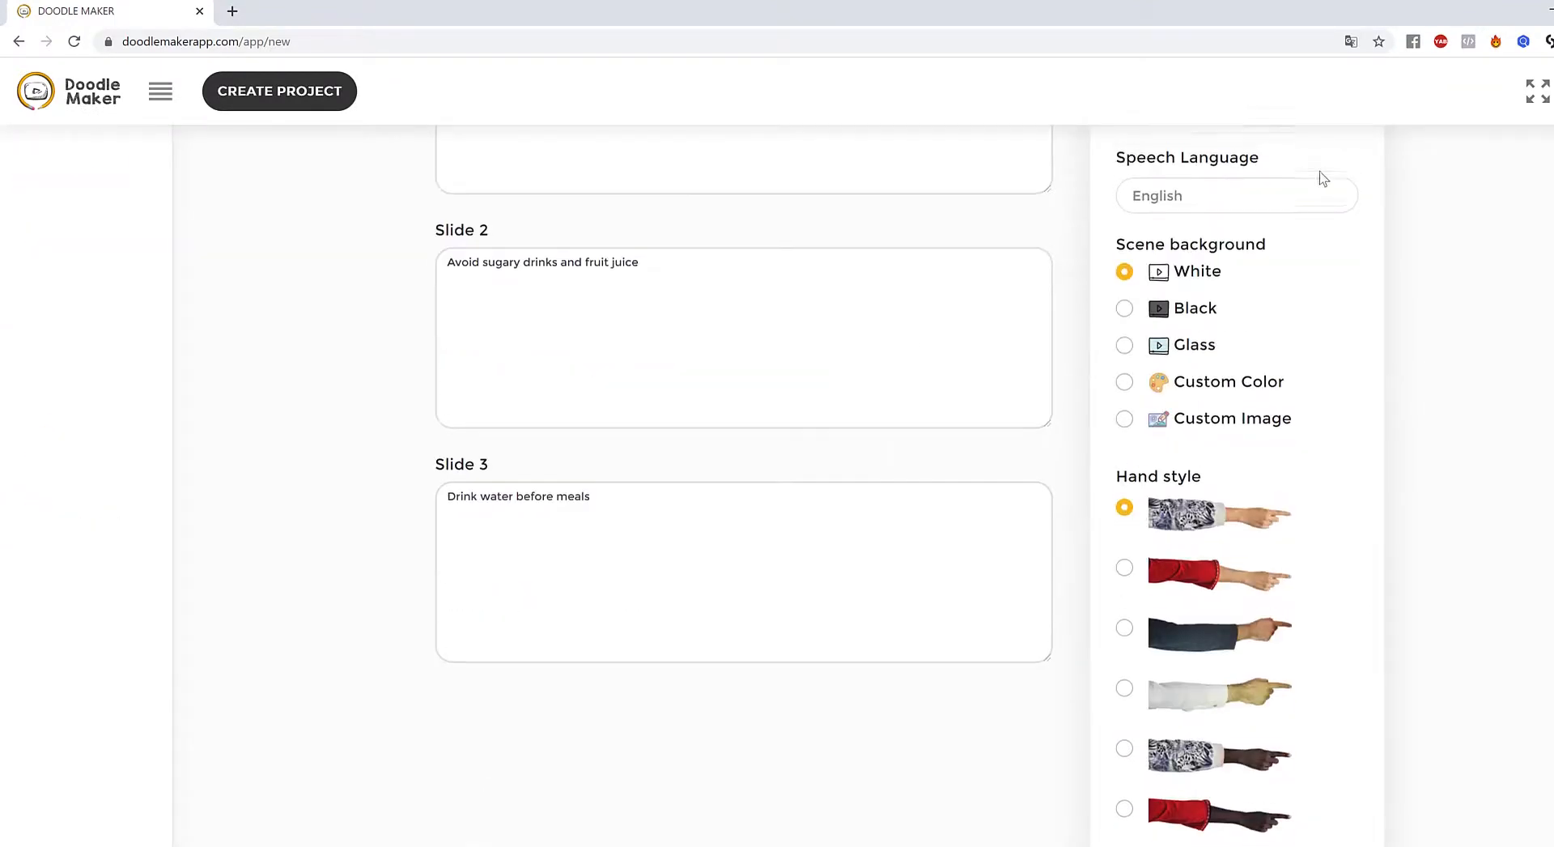
pyautogui.scroll(4, 1322, 173)
# - Add Slide 4 'Choose fresh organic food' and Slide 5 'Eat soluble fiber'
pyautogui.click(1235, 198)
pyautogui.scroll(-6, 850, 451)
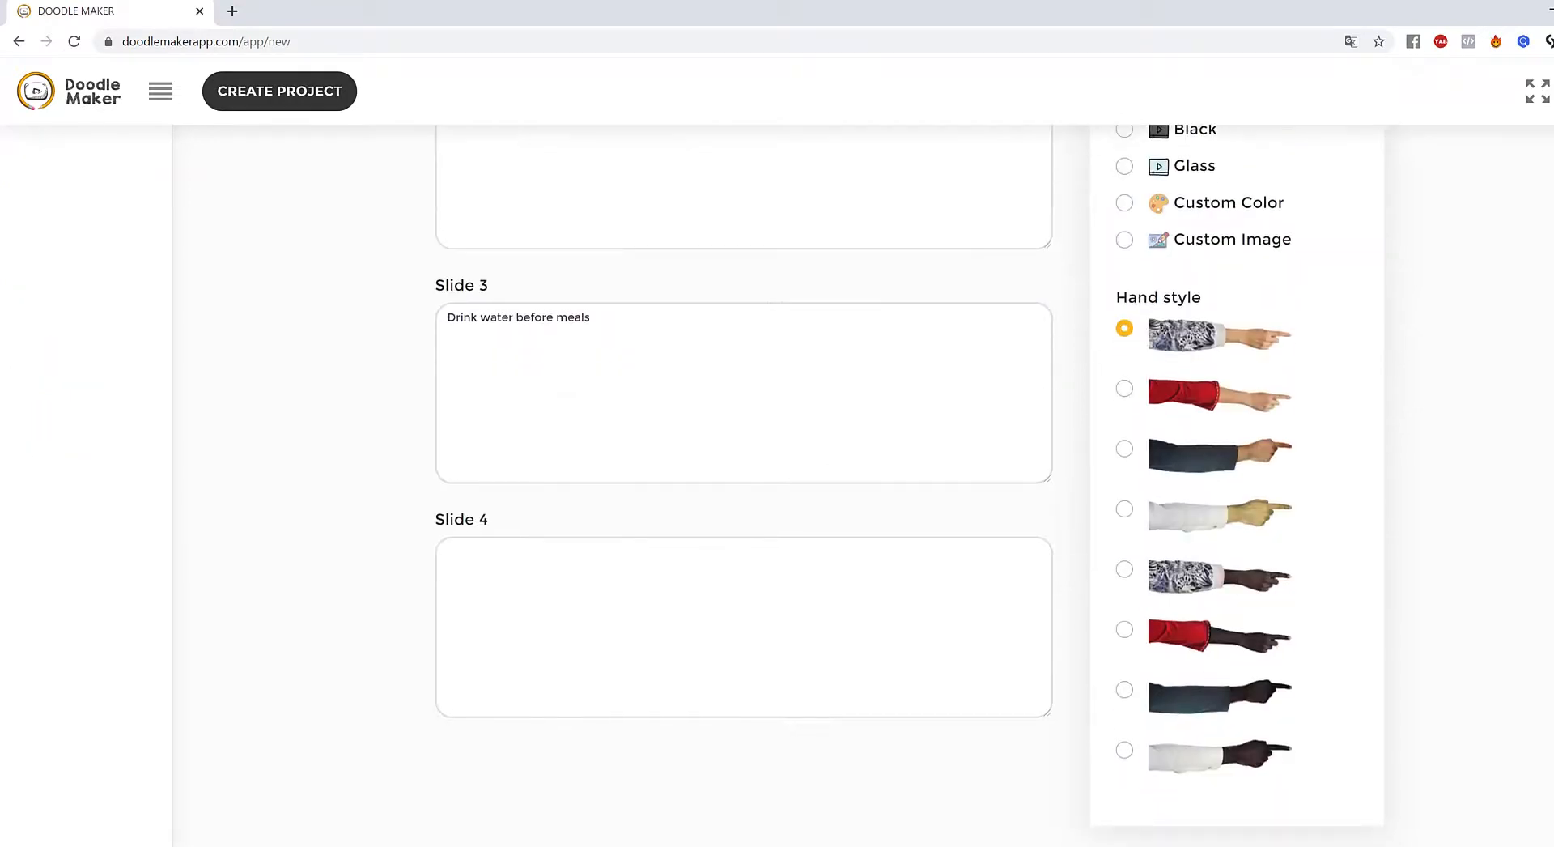
pyautogui.click(874, 571)
pyautogui.write('Choose fresh organic food')
pyautogui.scroll(5, 873, 571)
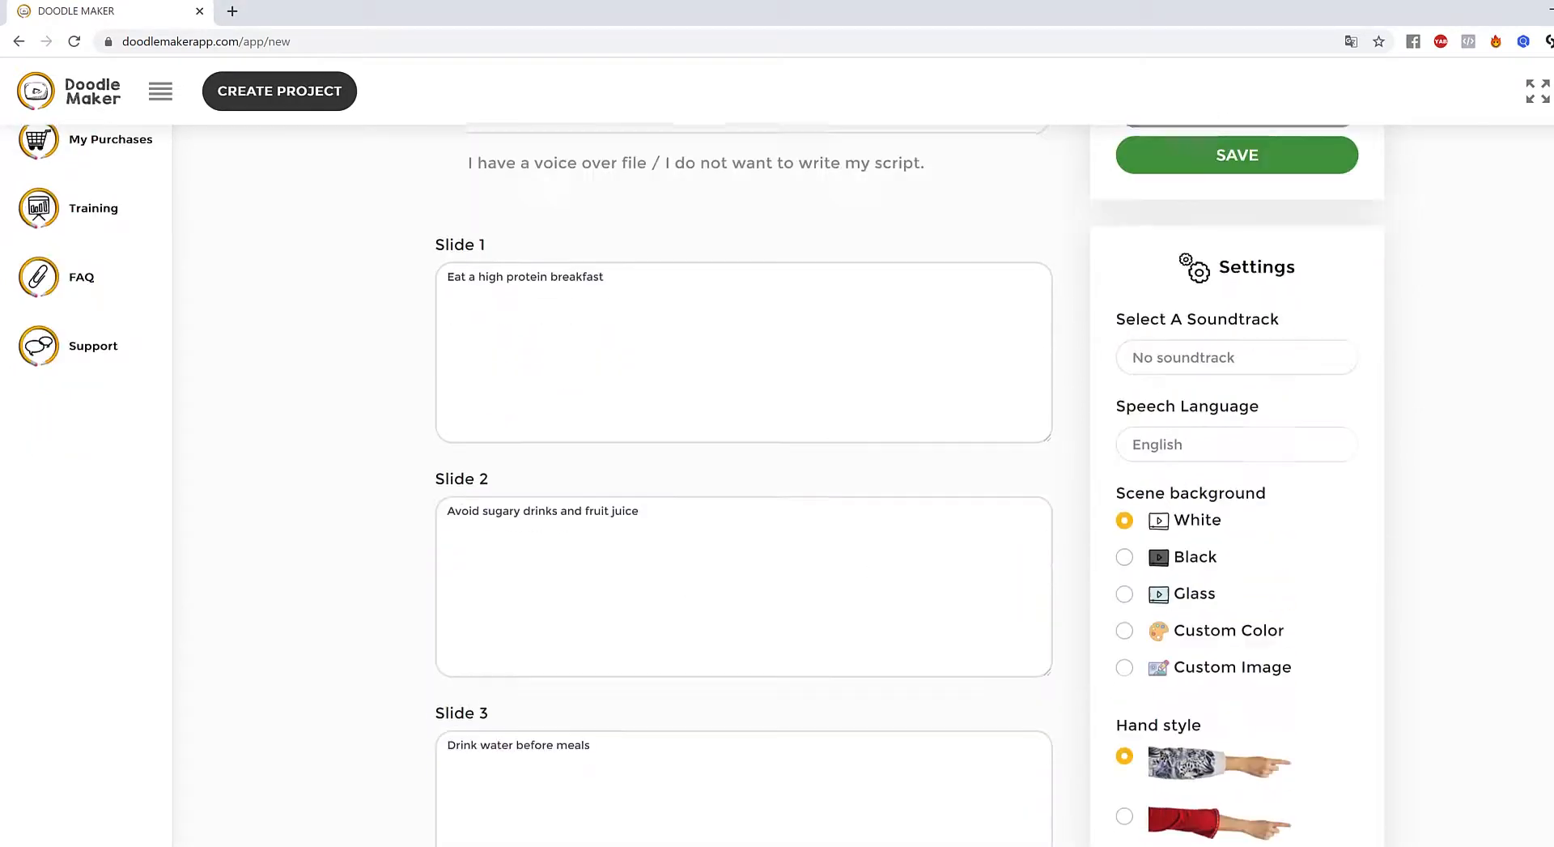
pyautogui.scroll(-4, 749, 415)
pyautogui.scroll(-3, 750, 415)
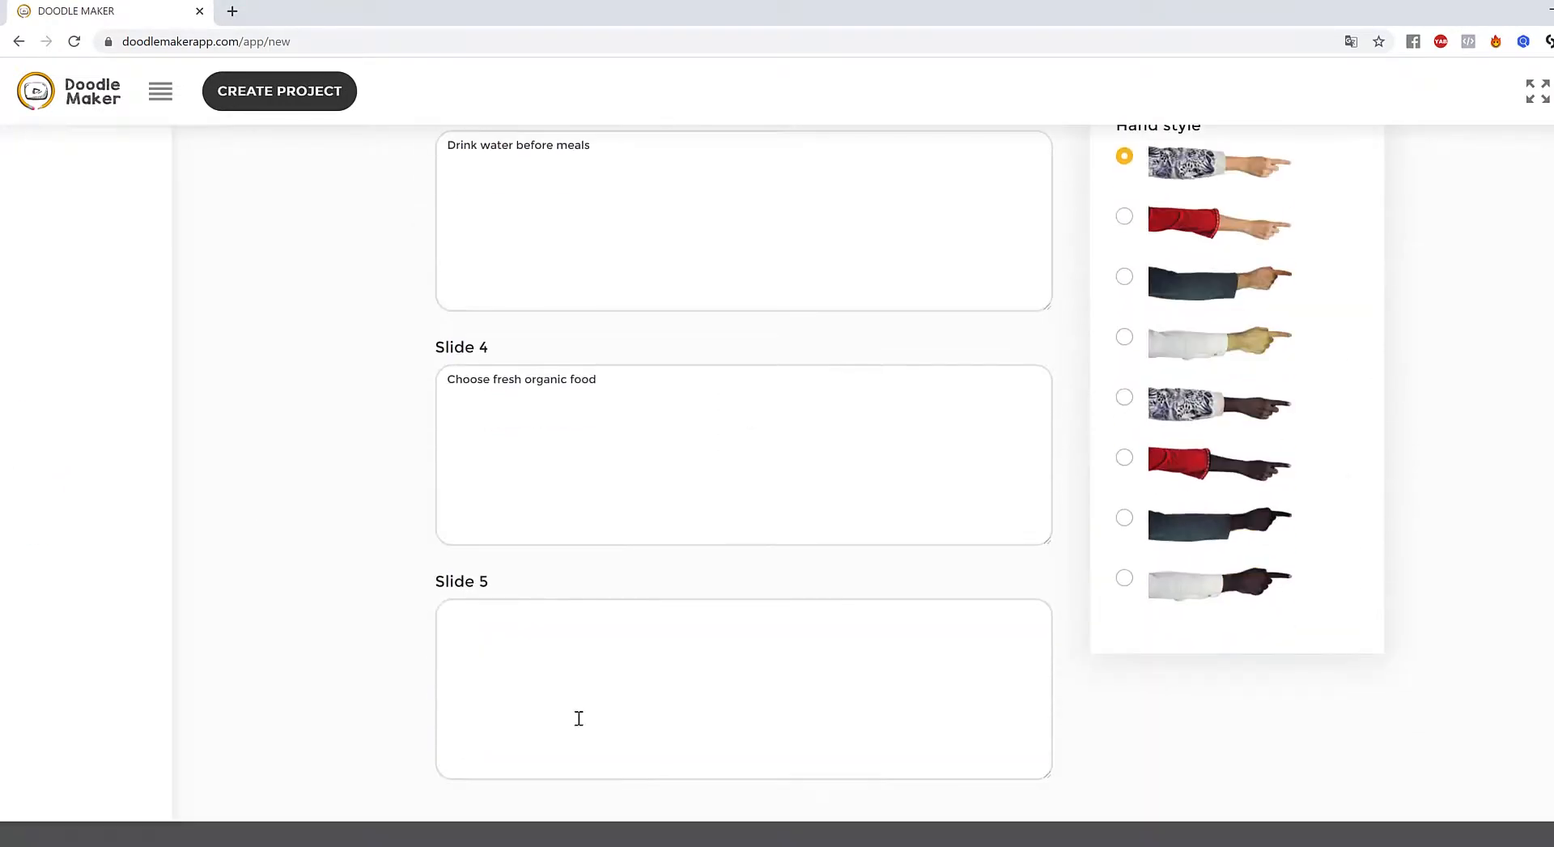
pyautogui.click(578, 718)
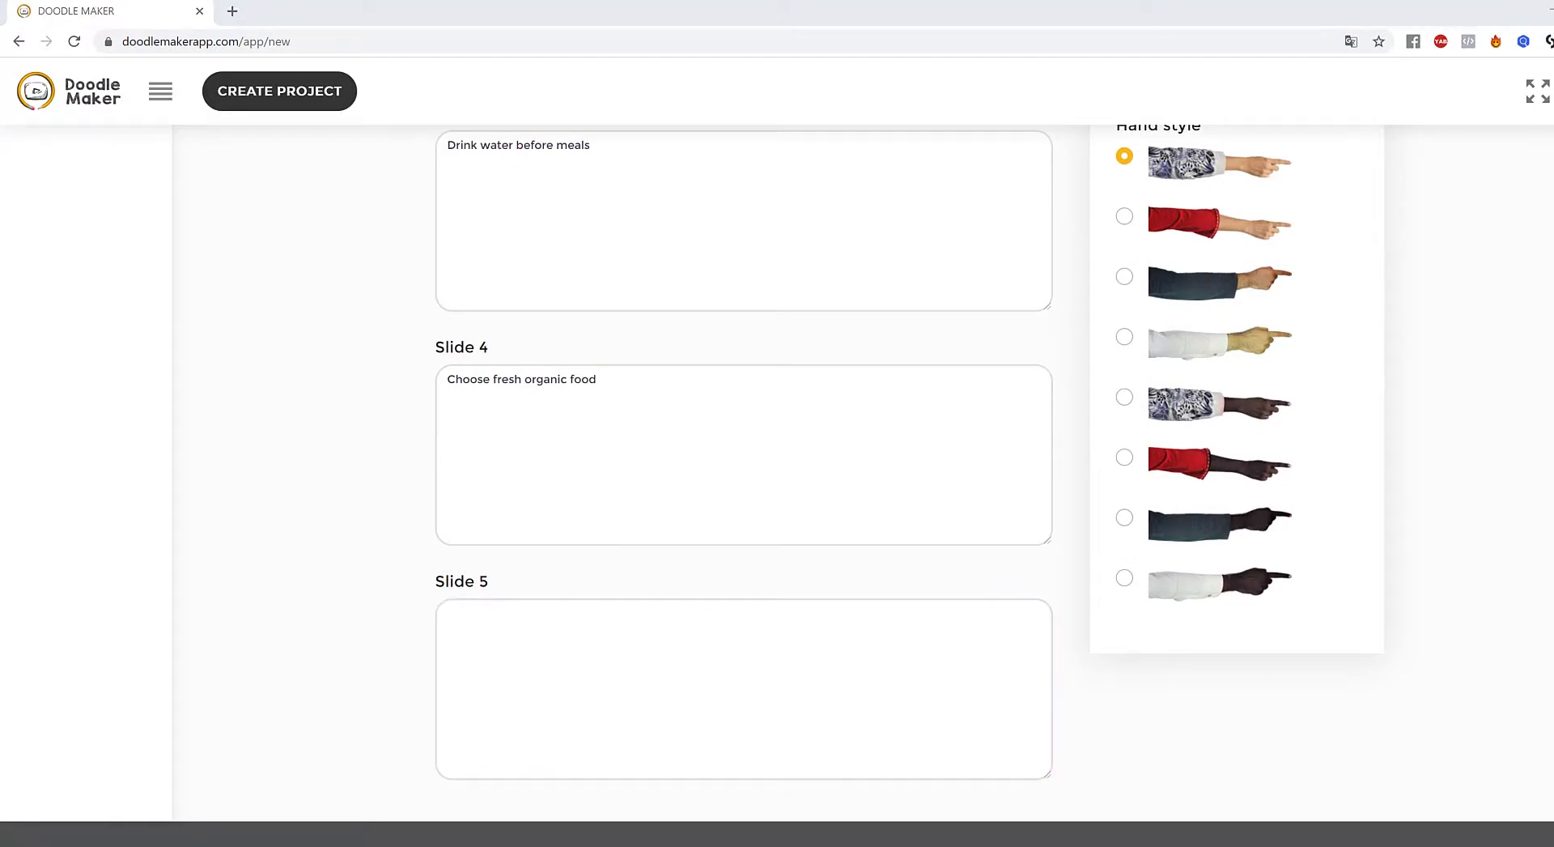
pyautogui.click(822, 667)
pyautogui.write('Eat soluble fiber')
pyautogui.scroll(10, 1485, 515)
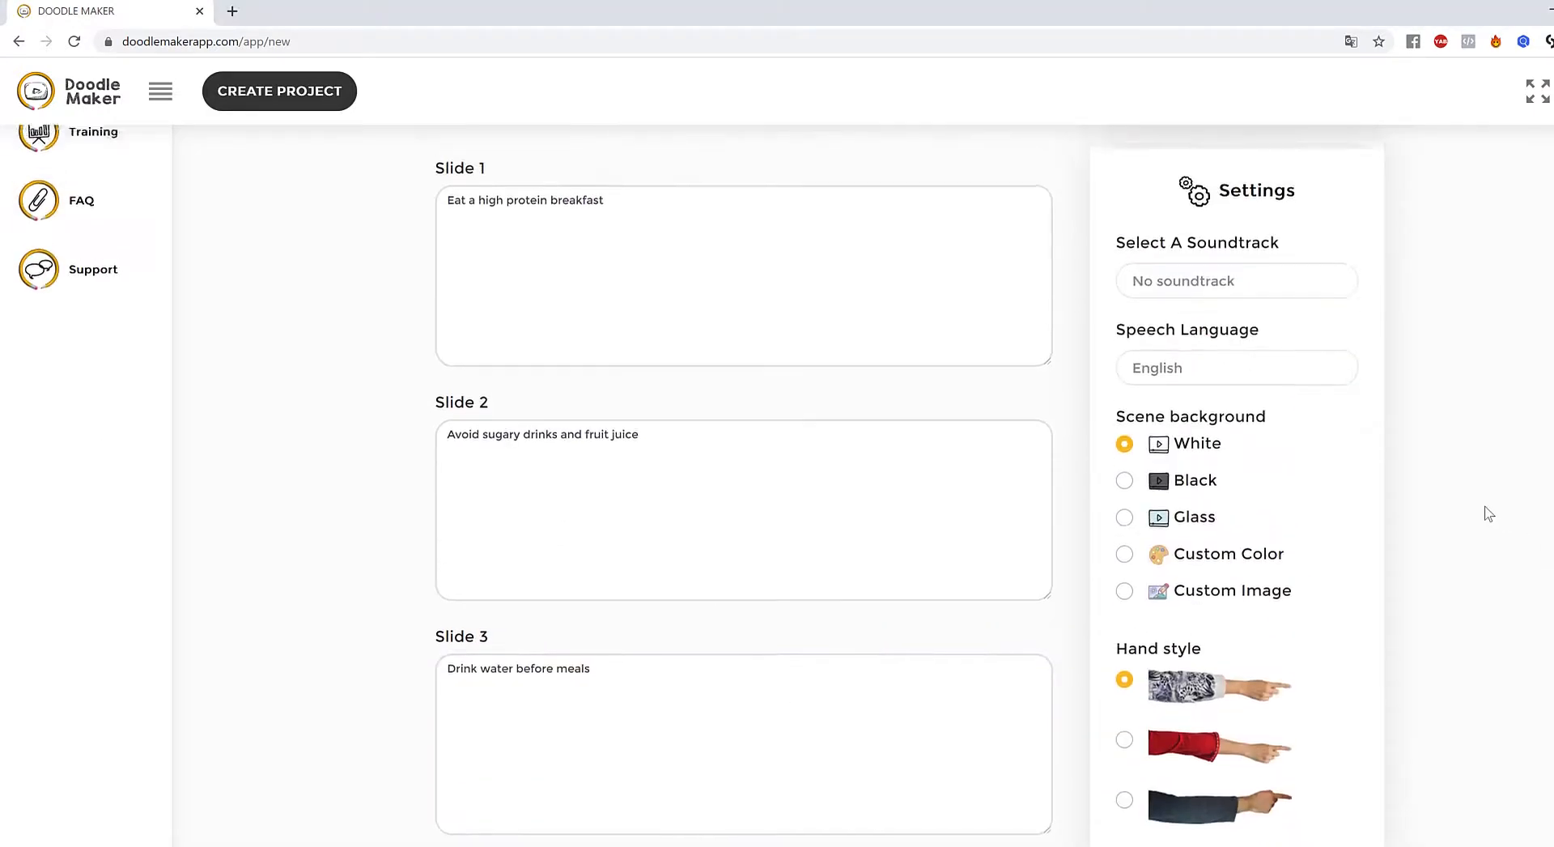
# - Add Slide 6 'Drink tea' and Slide 7 with the whole foods tip
pyautogui.click(1254, 298)
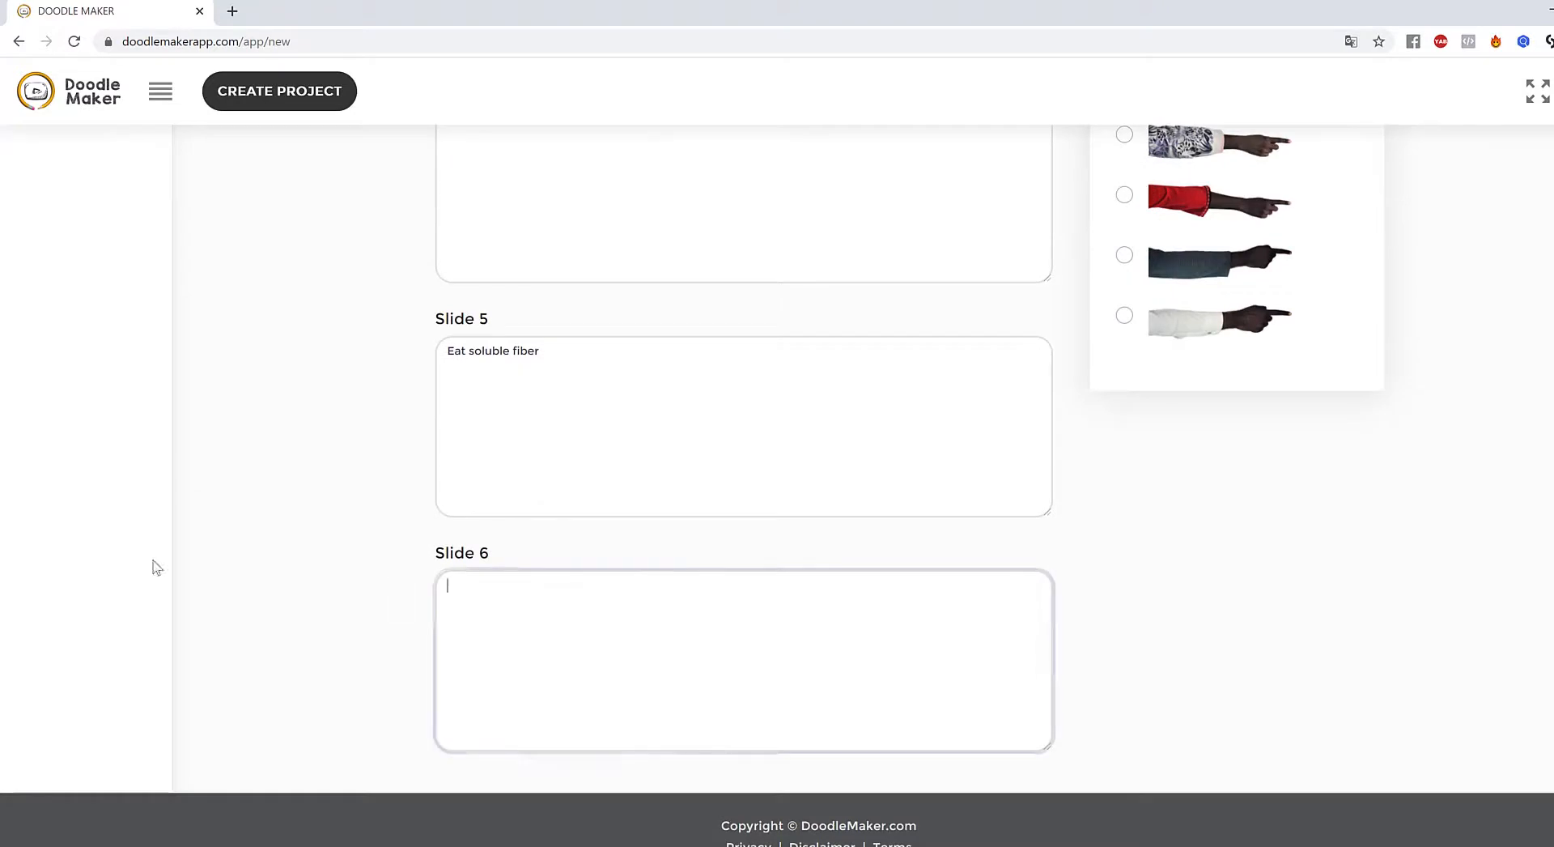
pyautogui.click(569, 749)
pyautogui.hotkey('ctrl', 'v')
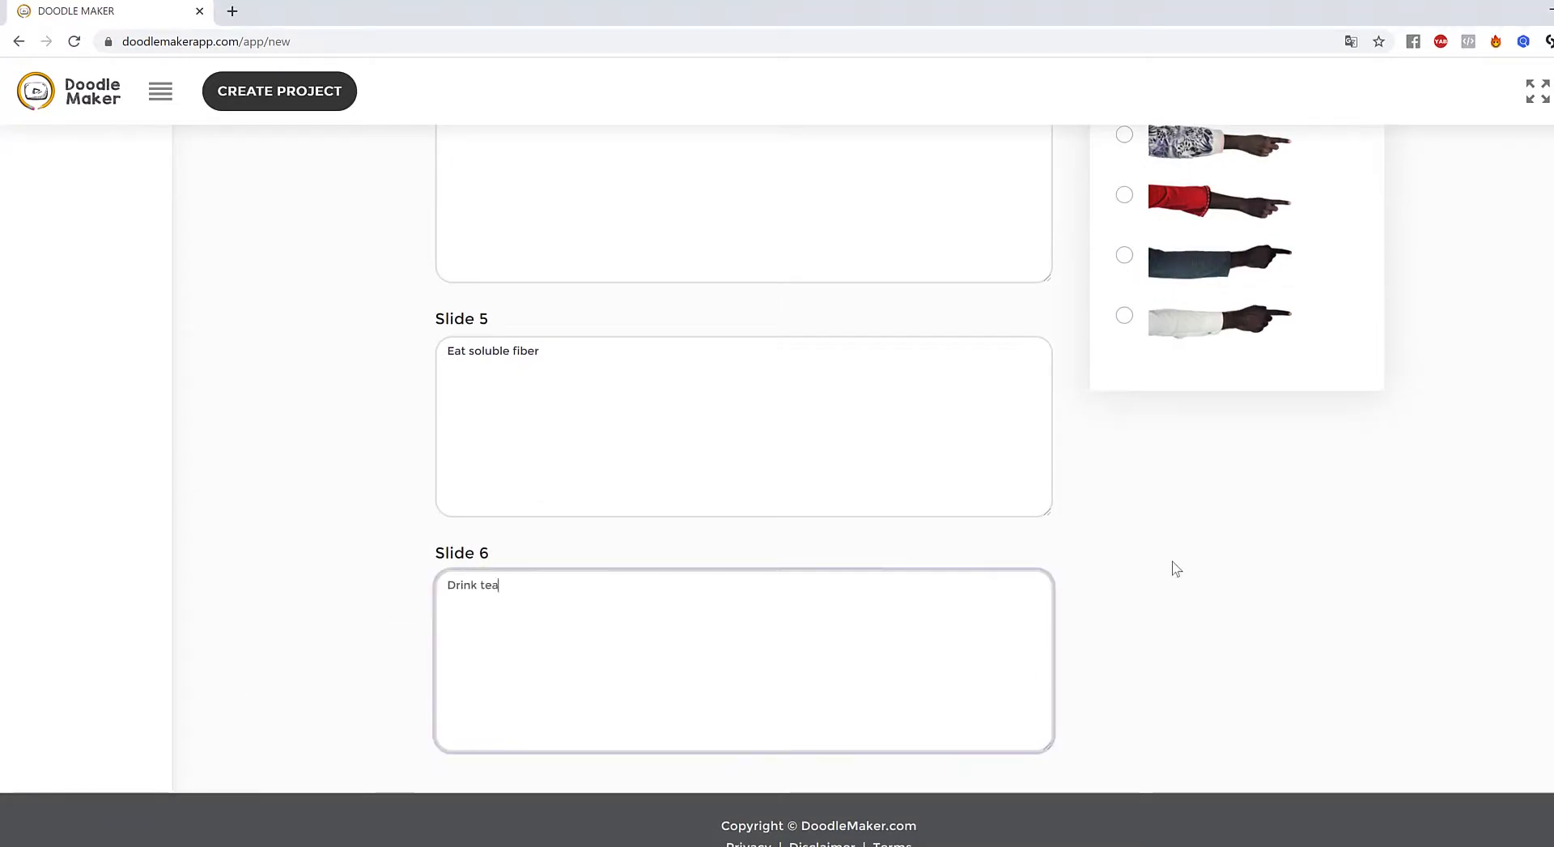
pyautogui.scroll(10, 1174, 566)
pyautogui.scroll(5, 1192, 476)
pyautogui.click(1146, 187)
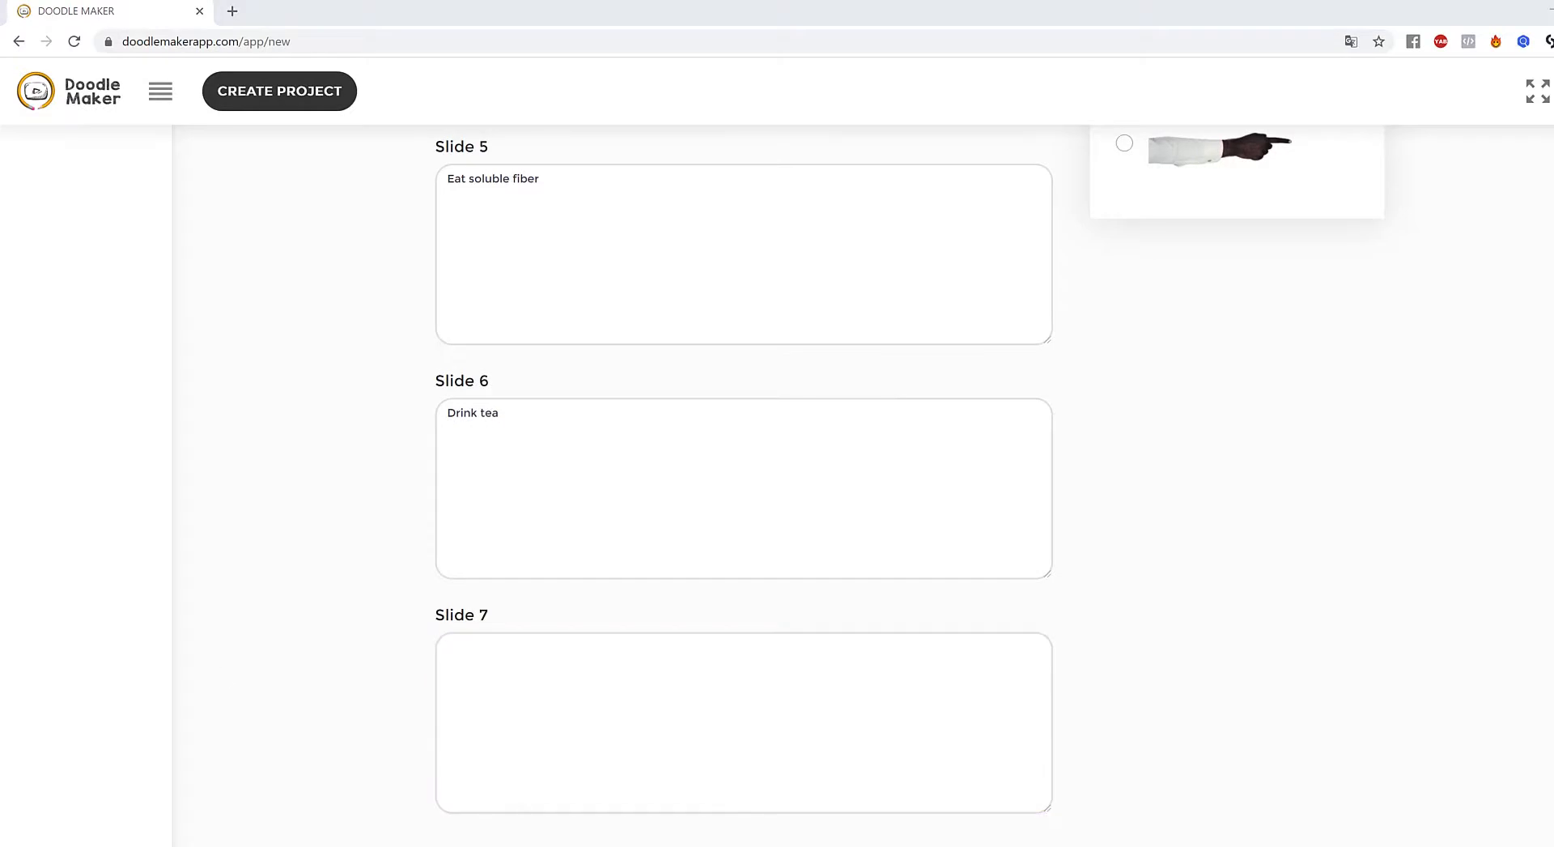
pyautogui.click(802, 708)
pyautogui.hotkey('ctrl', 'v')
pyautogui.scroll(15, 1492, 677)
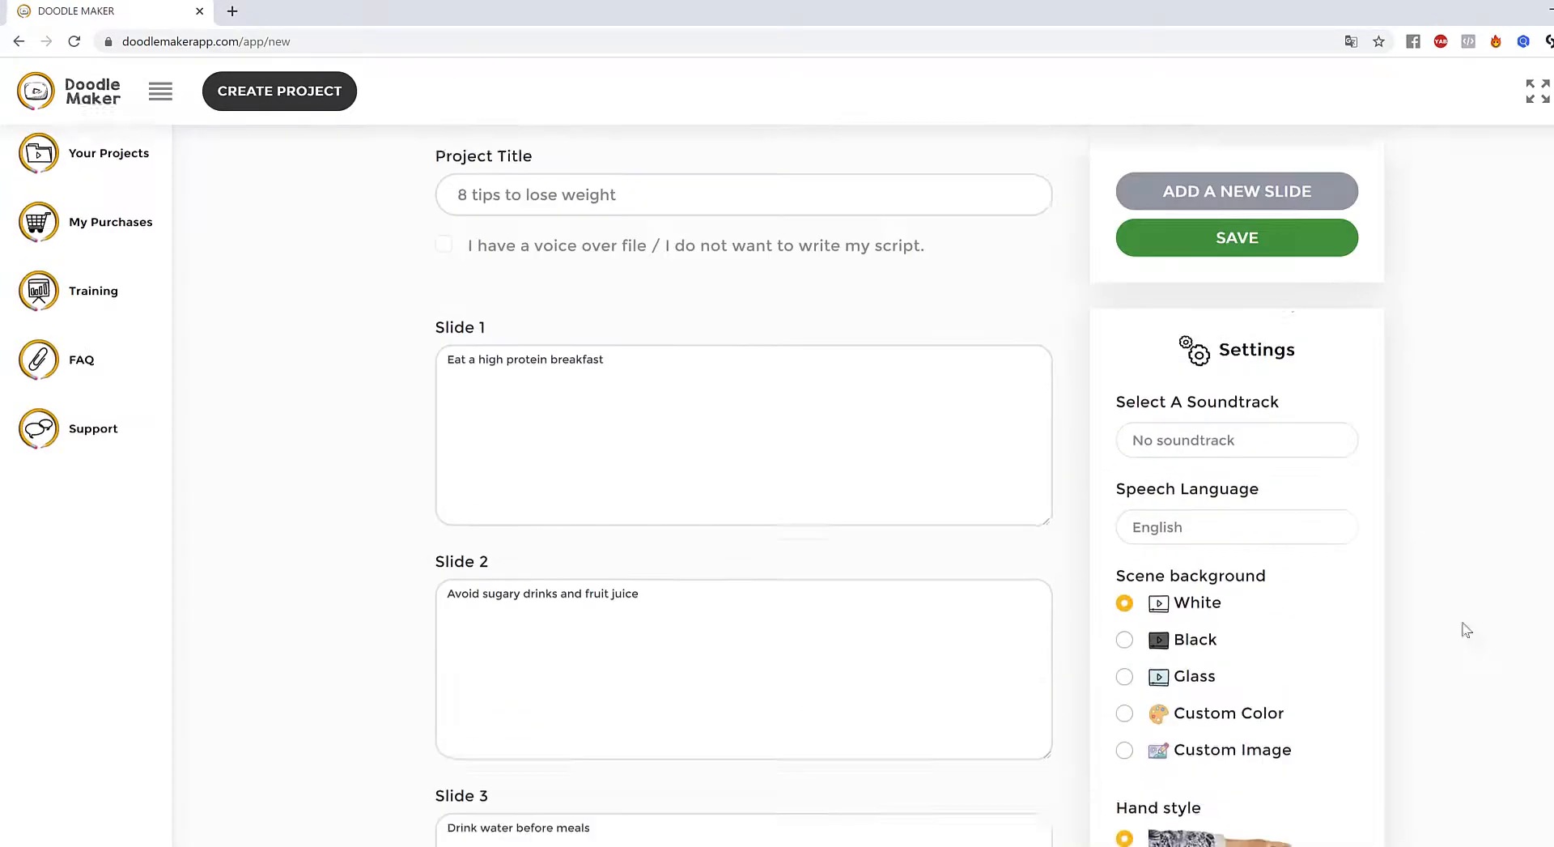
# - Add Slide 8 with the tip 'Eat slowly'
pyautogui.click(1251, 290)
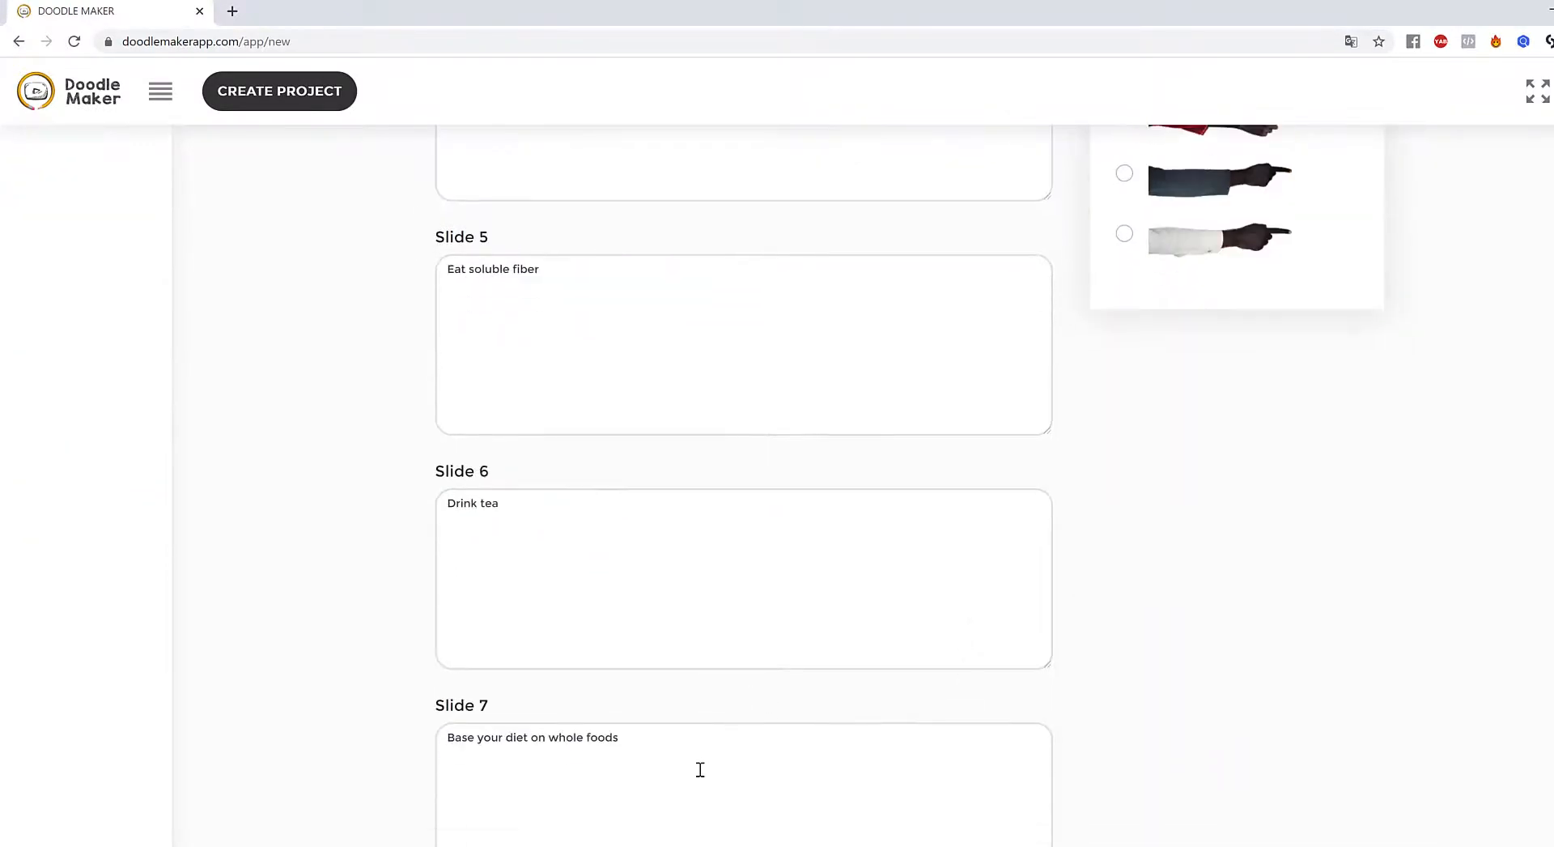
pyautogui.scroll(-5, 697, 767)
pyautogui.click(712, 622)
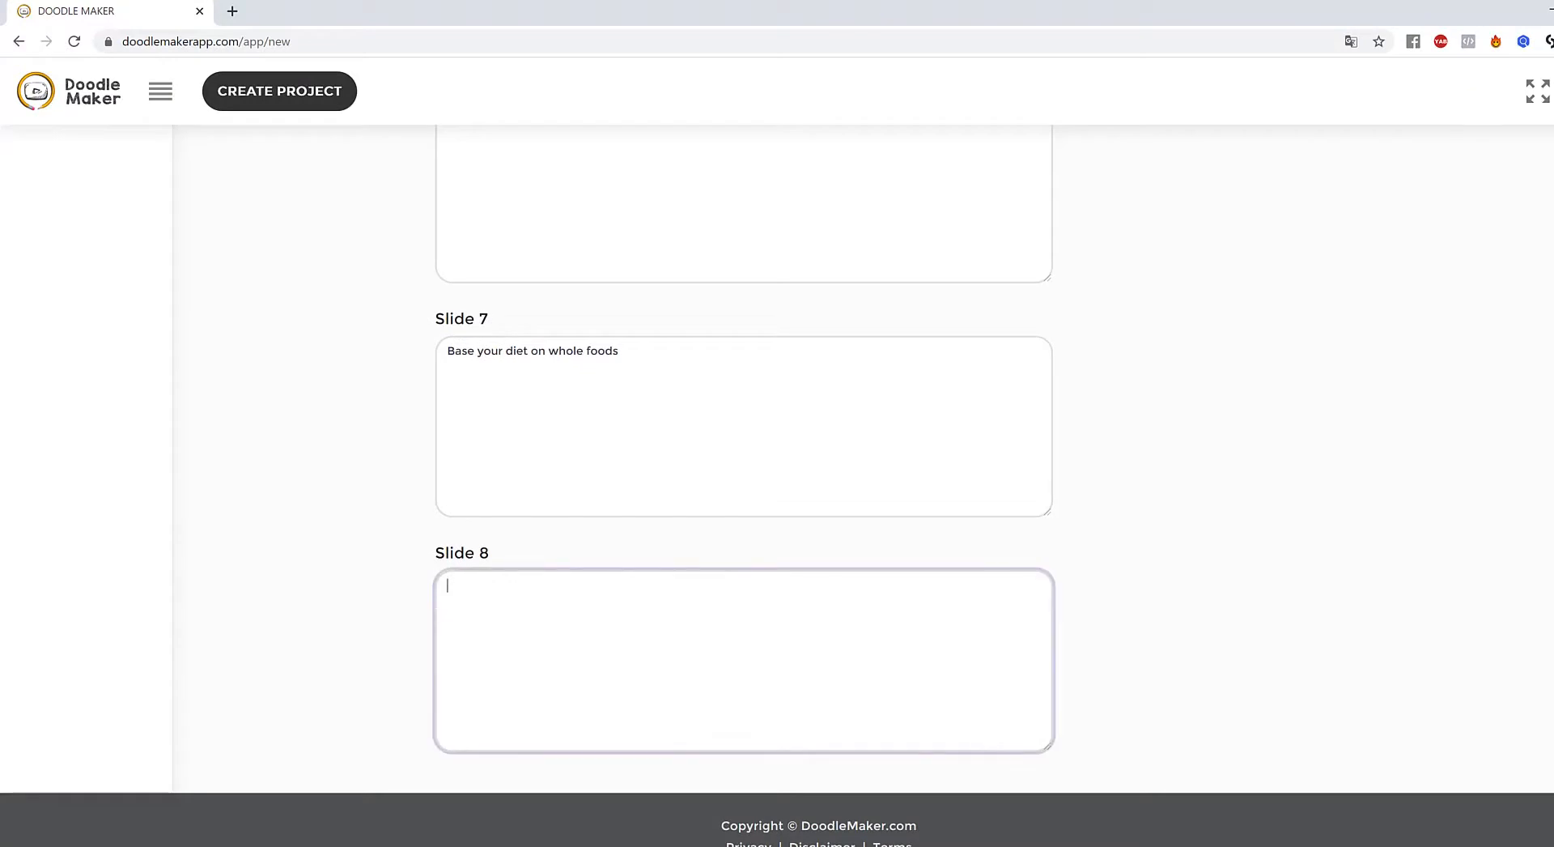
pyautogui.click(819, 696)
pyautogui.write('Eat slowly')
pyautogui.scroll(15, 1347, 672)
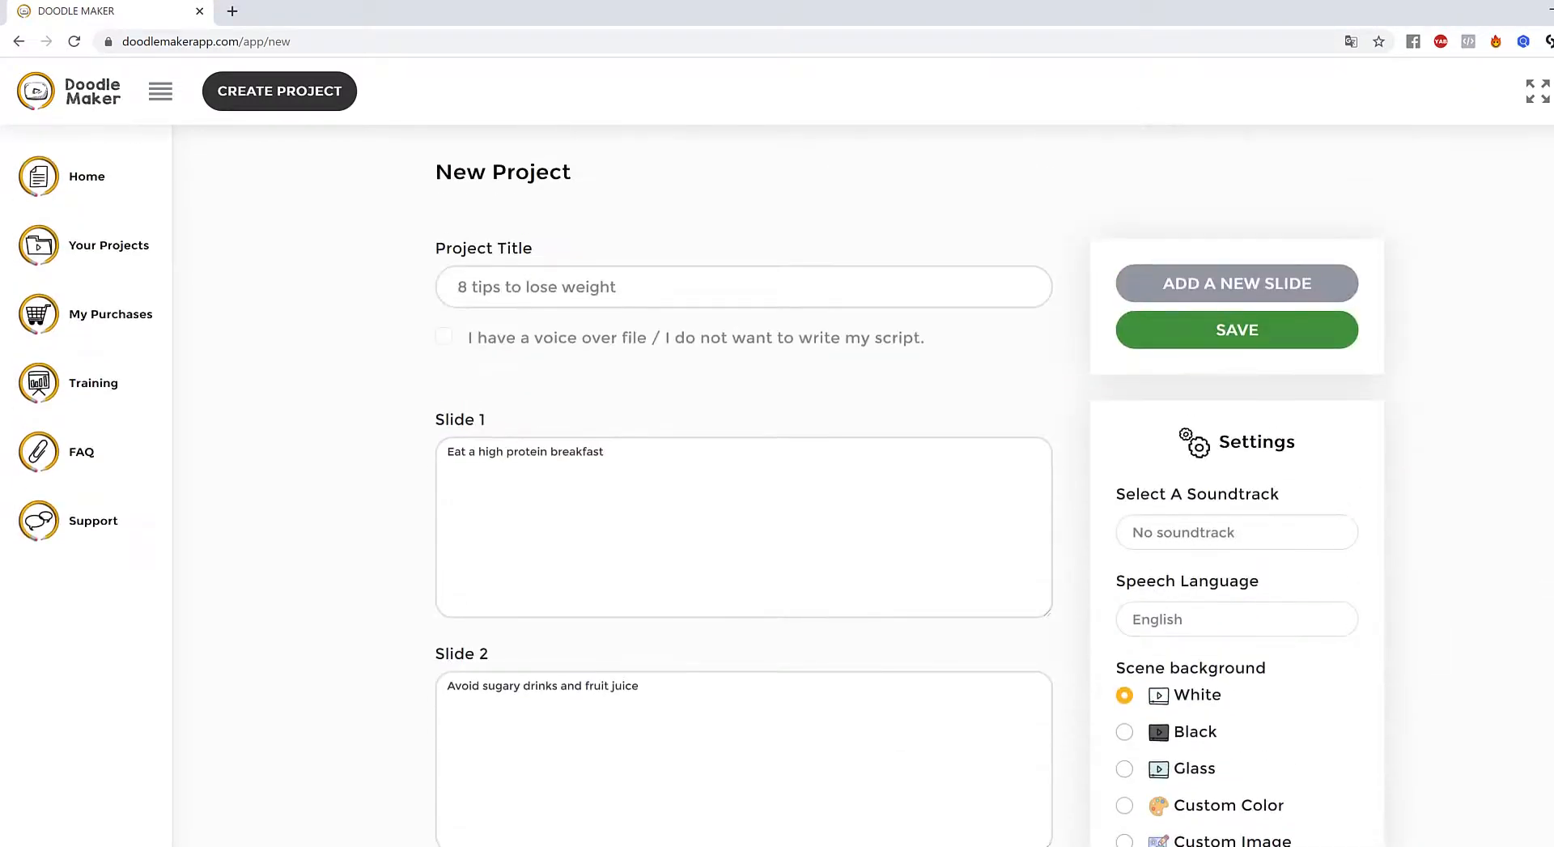
pyautogui.scroll(-1, 1406, 468)
pyautogui.scroll(-3, 1499, 556)
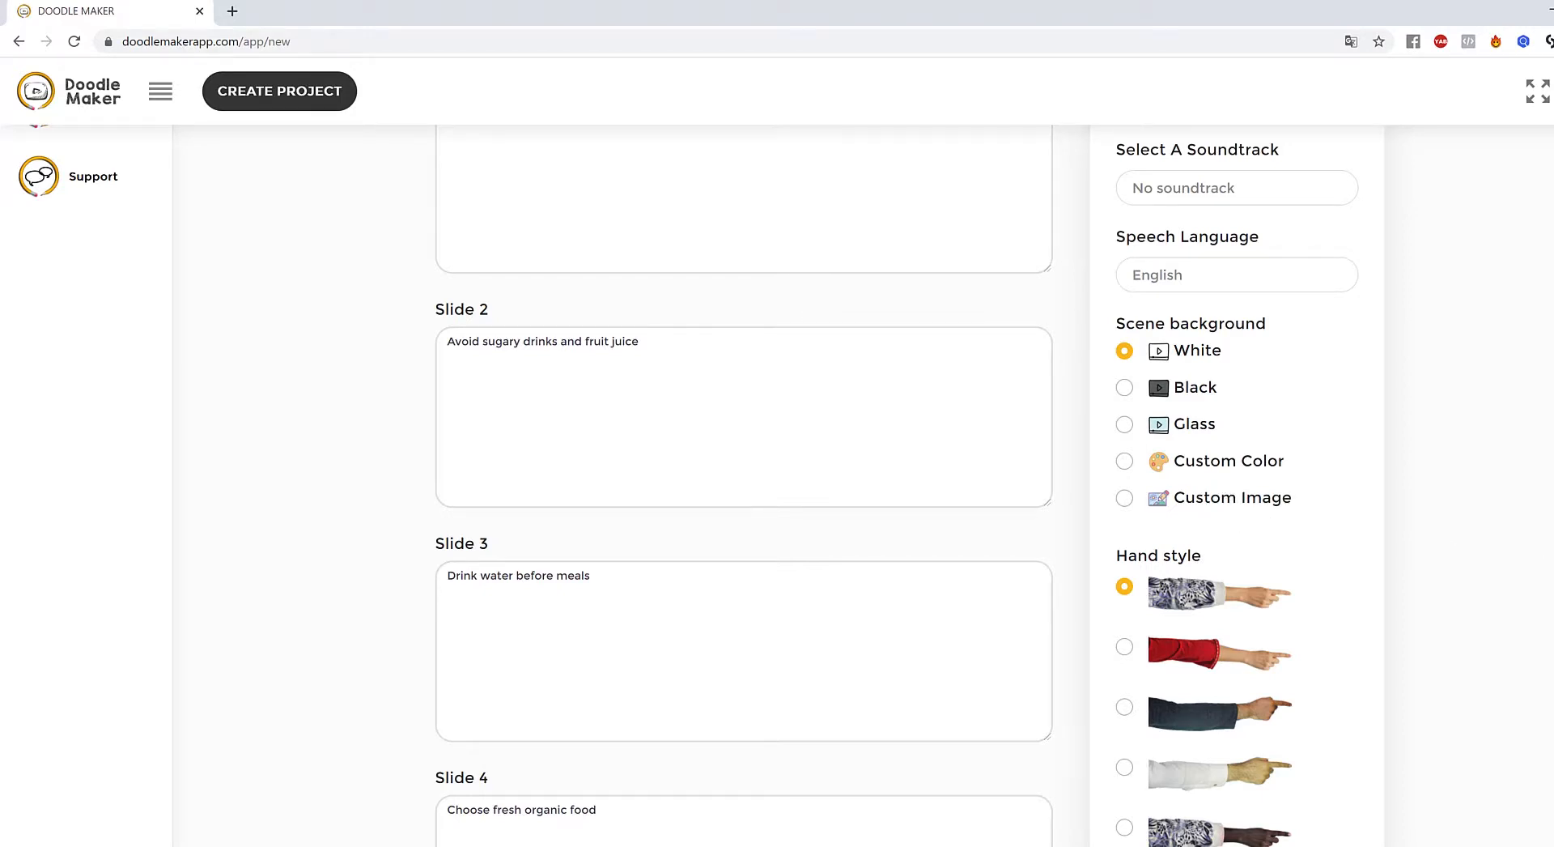
pyautogui.scroll(-2, 1319, 437)
pyautogui.scroll(-3, 1377, 466)
pyautogui.scroll(3, 1368, 502)
pyautogui.scroll(-2, 1280, 477)
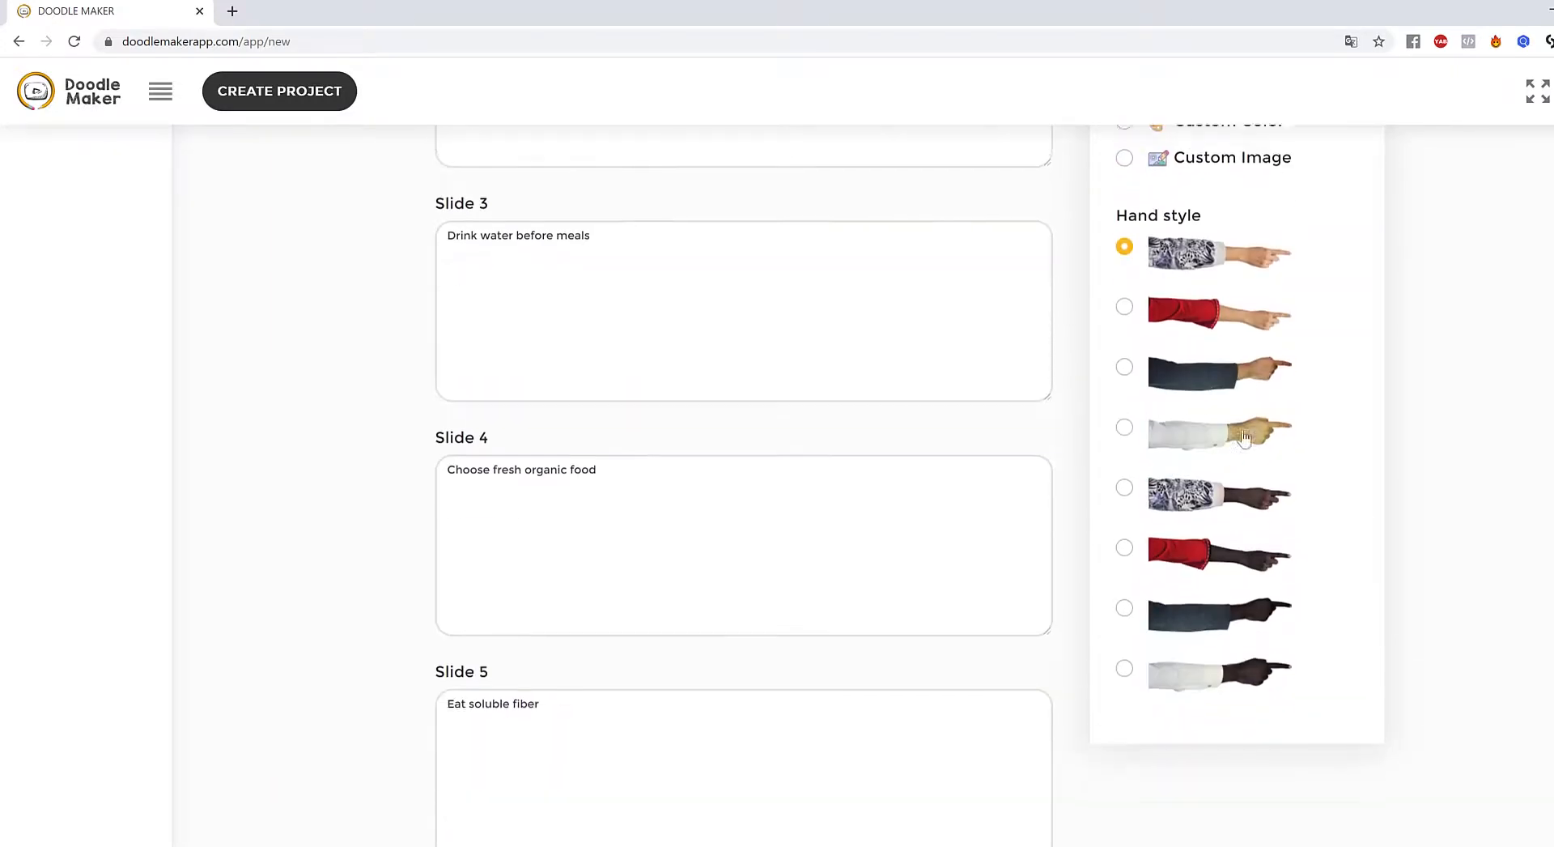
pyautogui.scroll(2, 1236, 493)
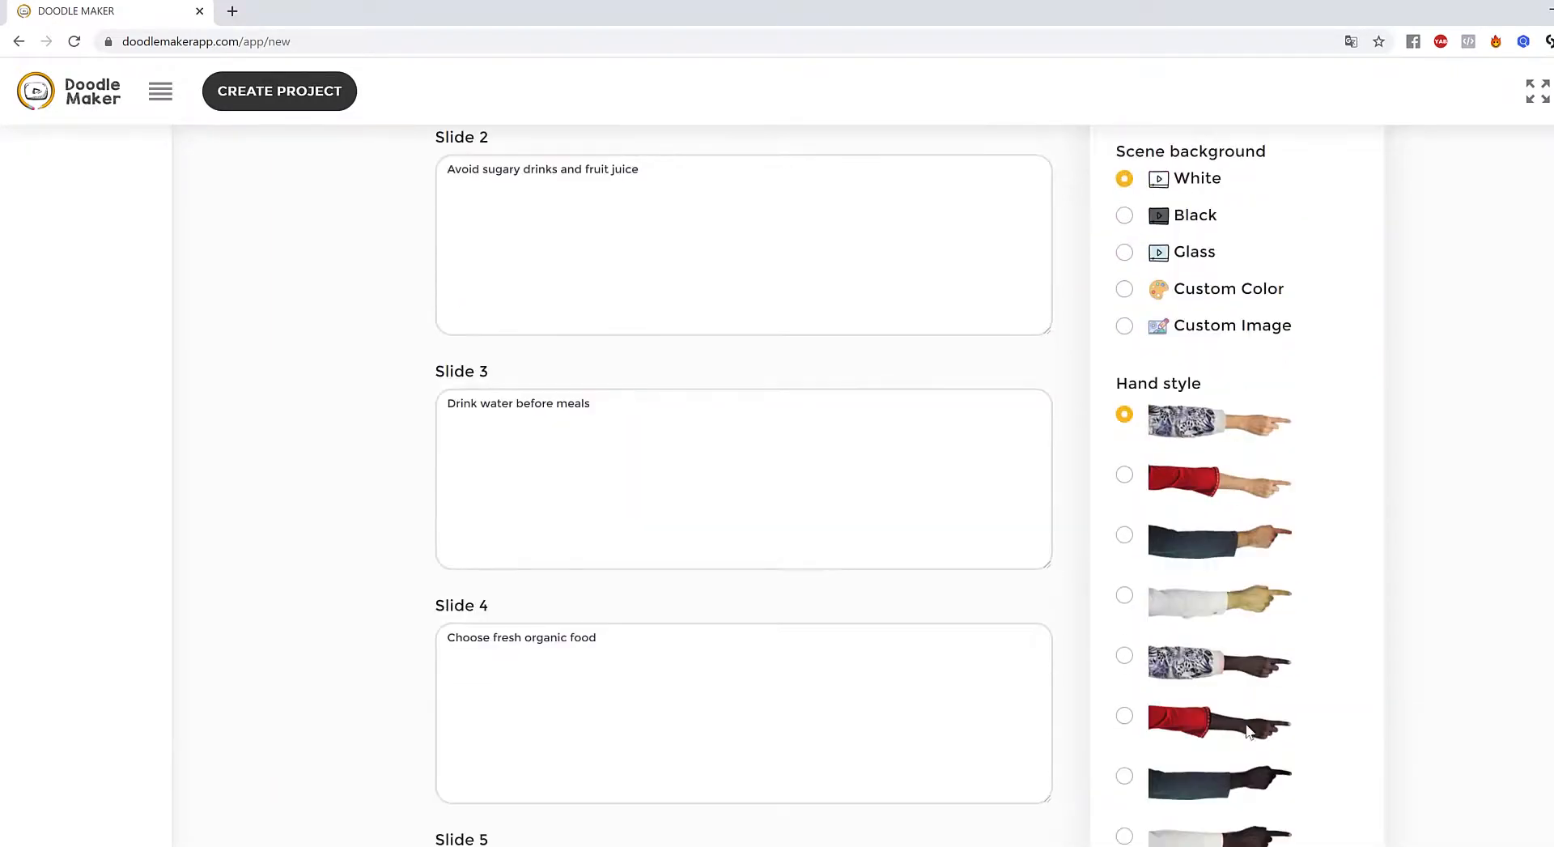
pyautogui.scroll(-1, 1405, 489)
pyautogui.scroll(7, 1357, 524)
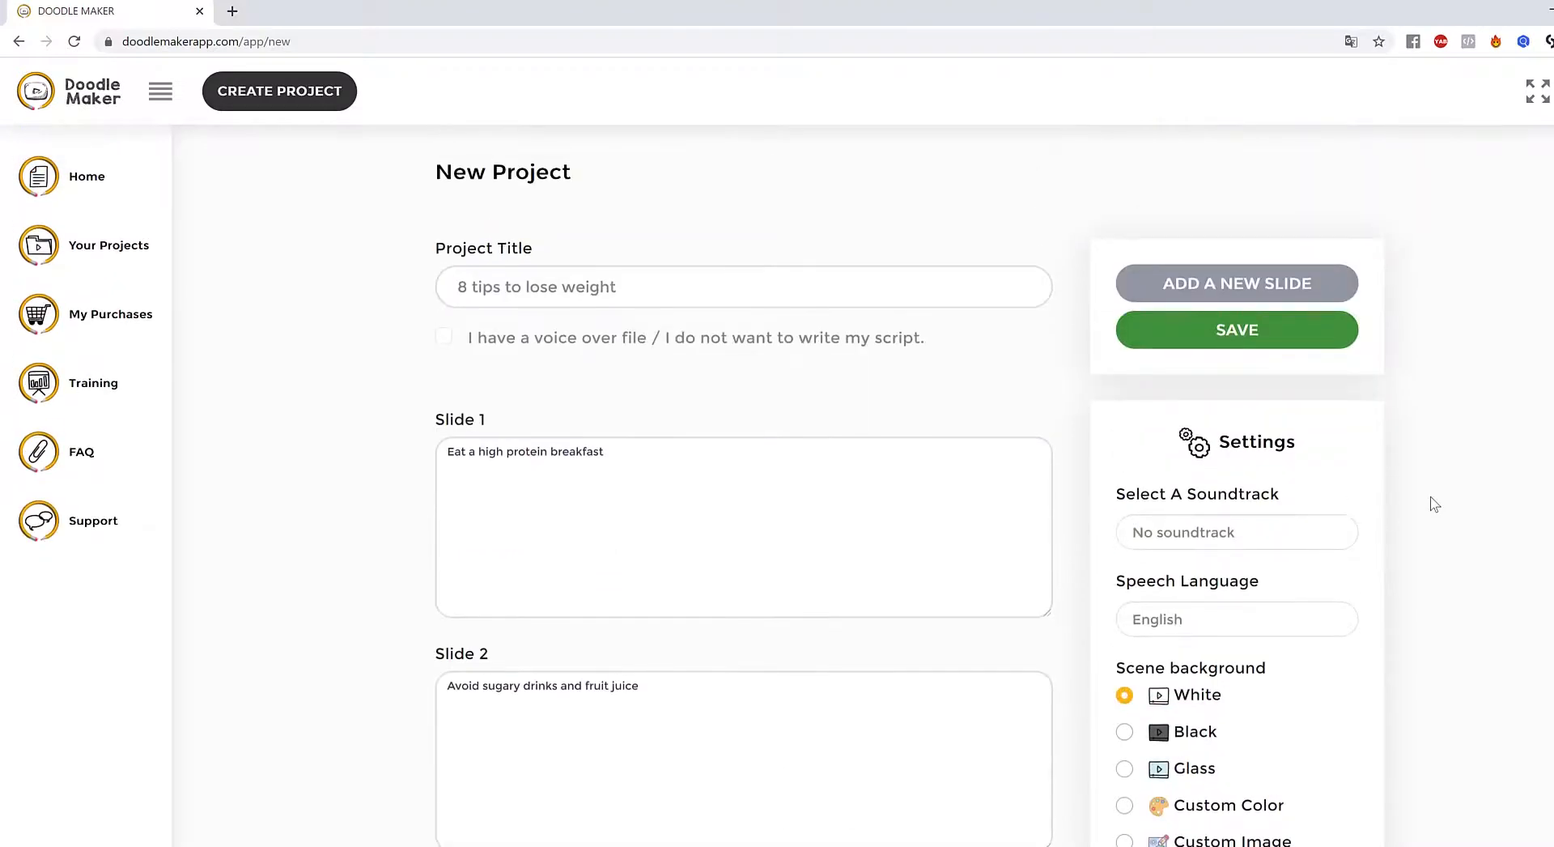
pyautogui.moveTo(1141, 497); pyautogui.dragTo(1485, 486)
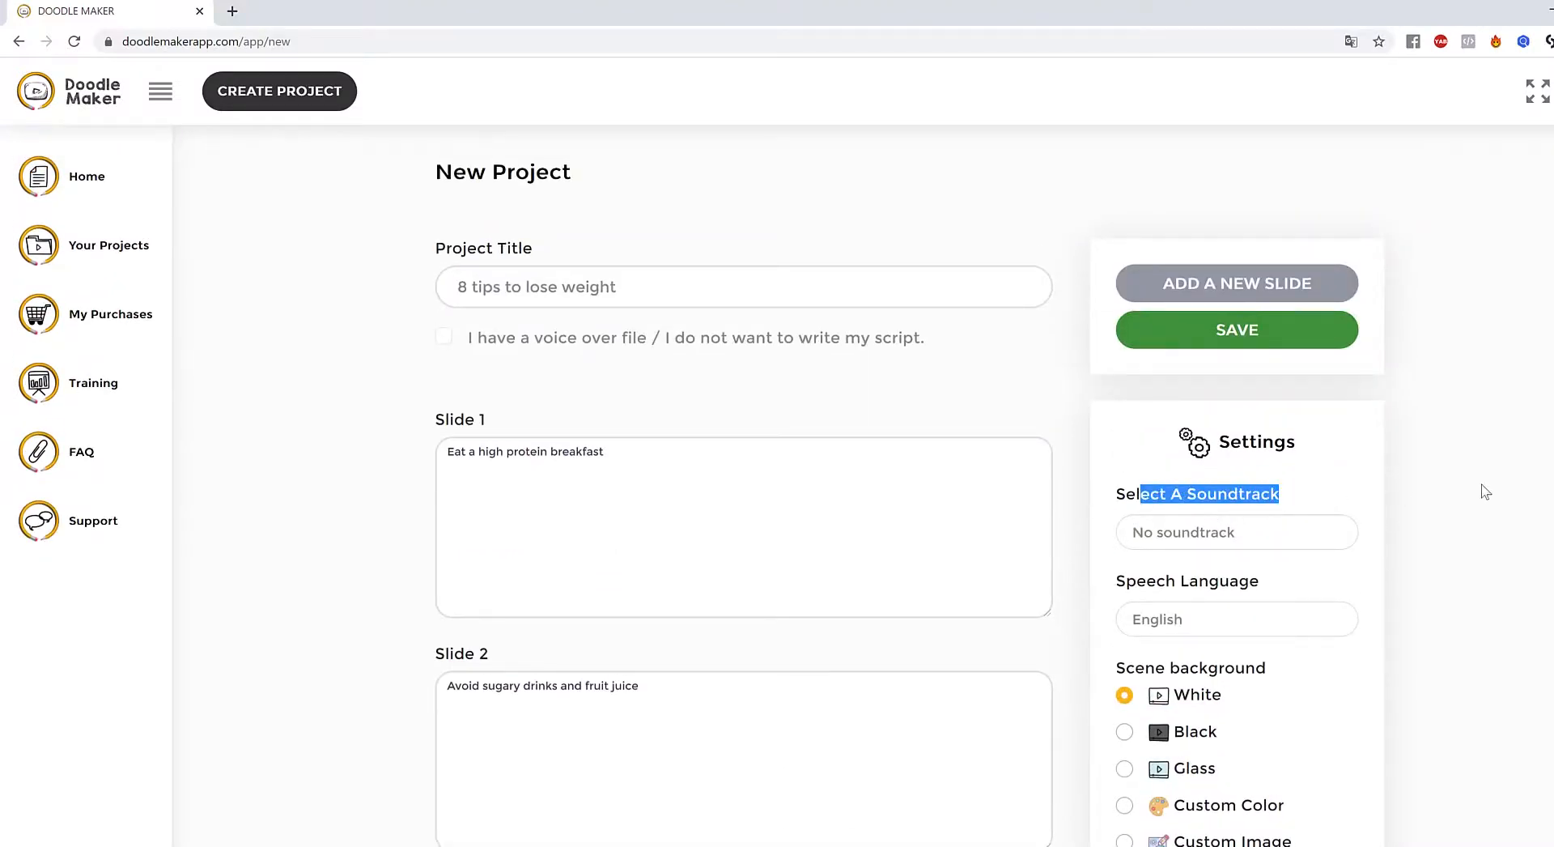
pyautogui.click(1506, 480)
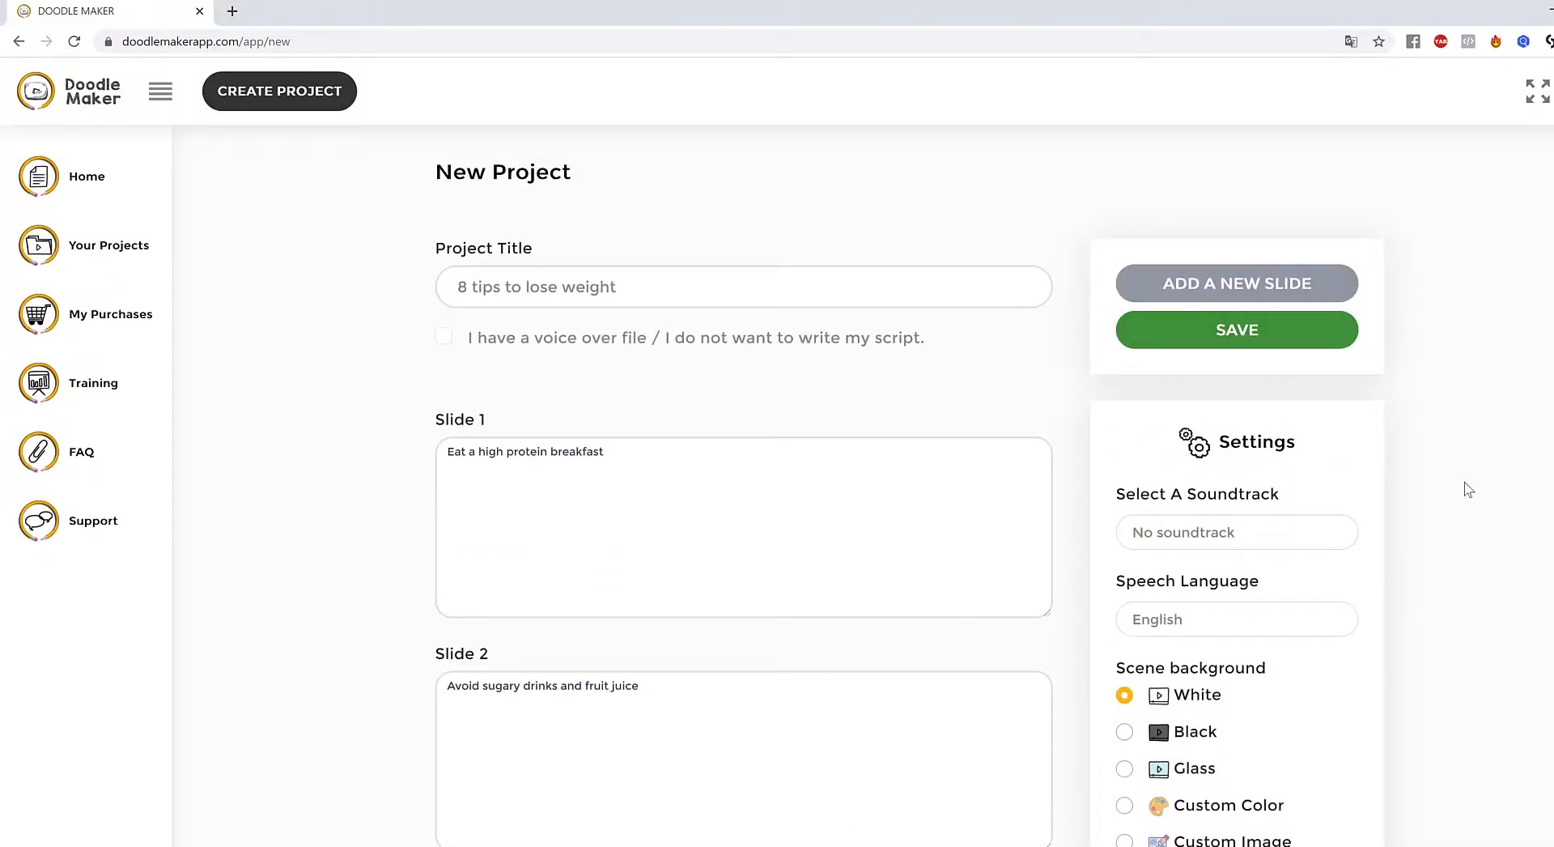
pyautogui.moveTo(1167, 582); pyautogui.dragTo(1297, 586)
pyautogui.click(1199, 622)
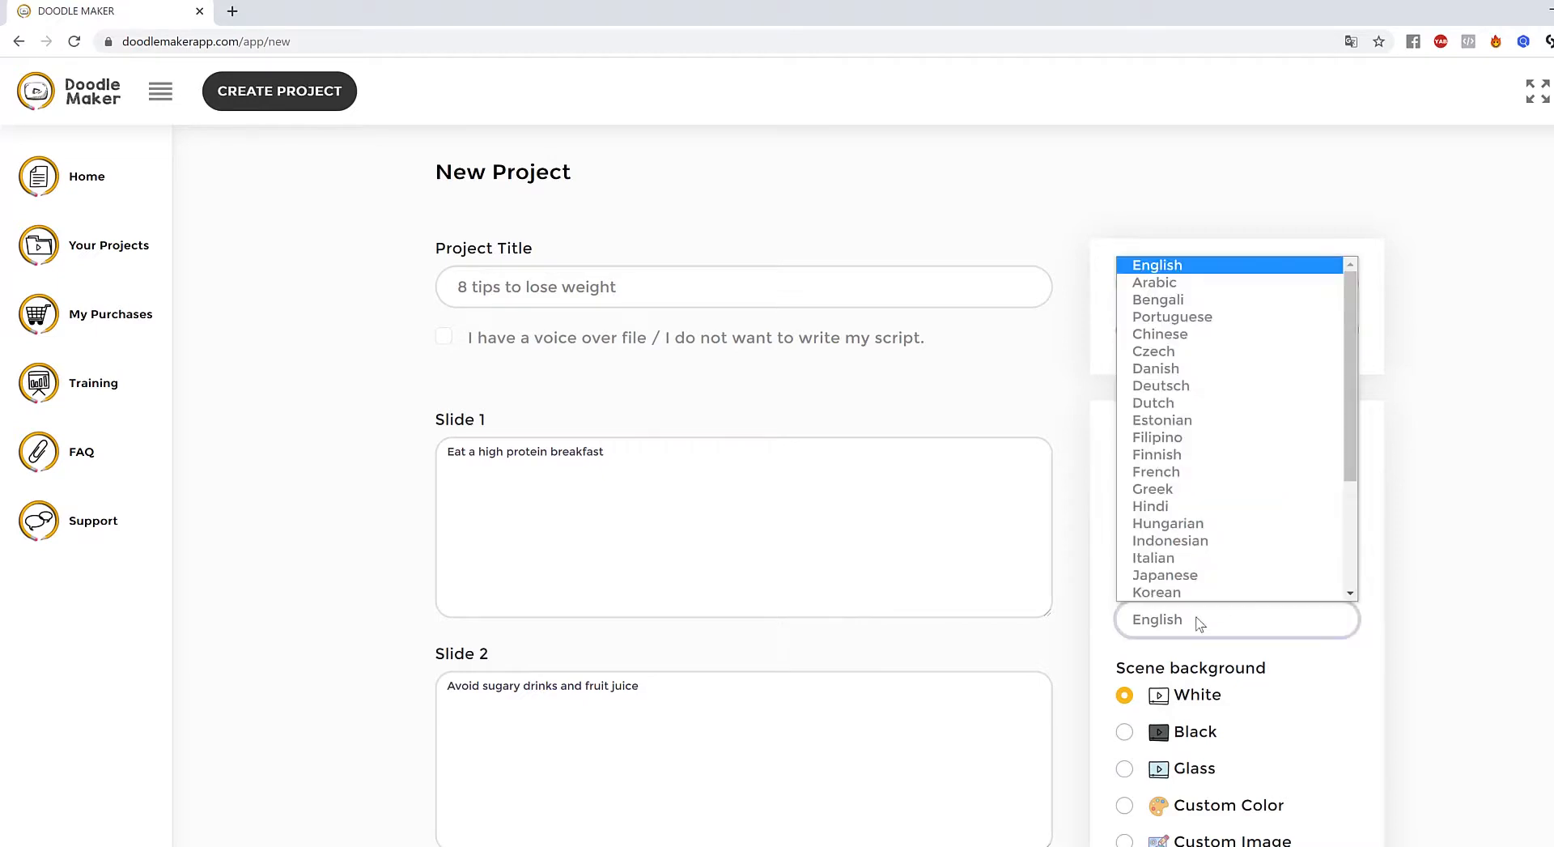
pyautogui.moveTo(1353, 375); pyautogui.dragTo(1359, 322)
pyautogui.click(1523, 430)
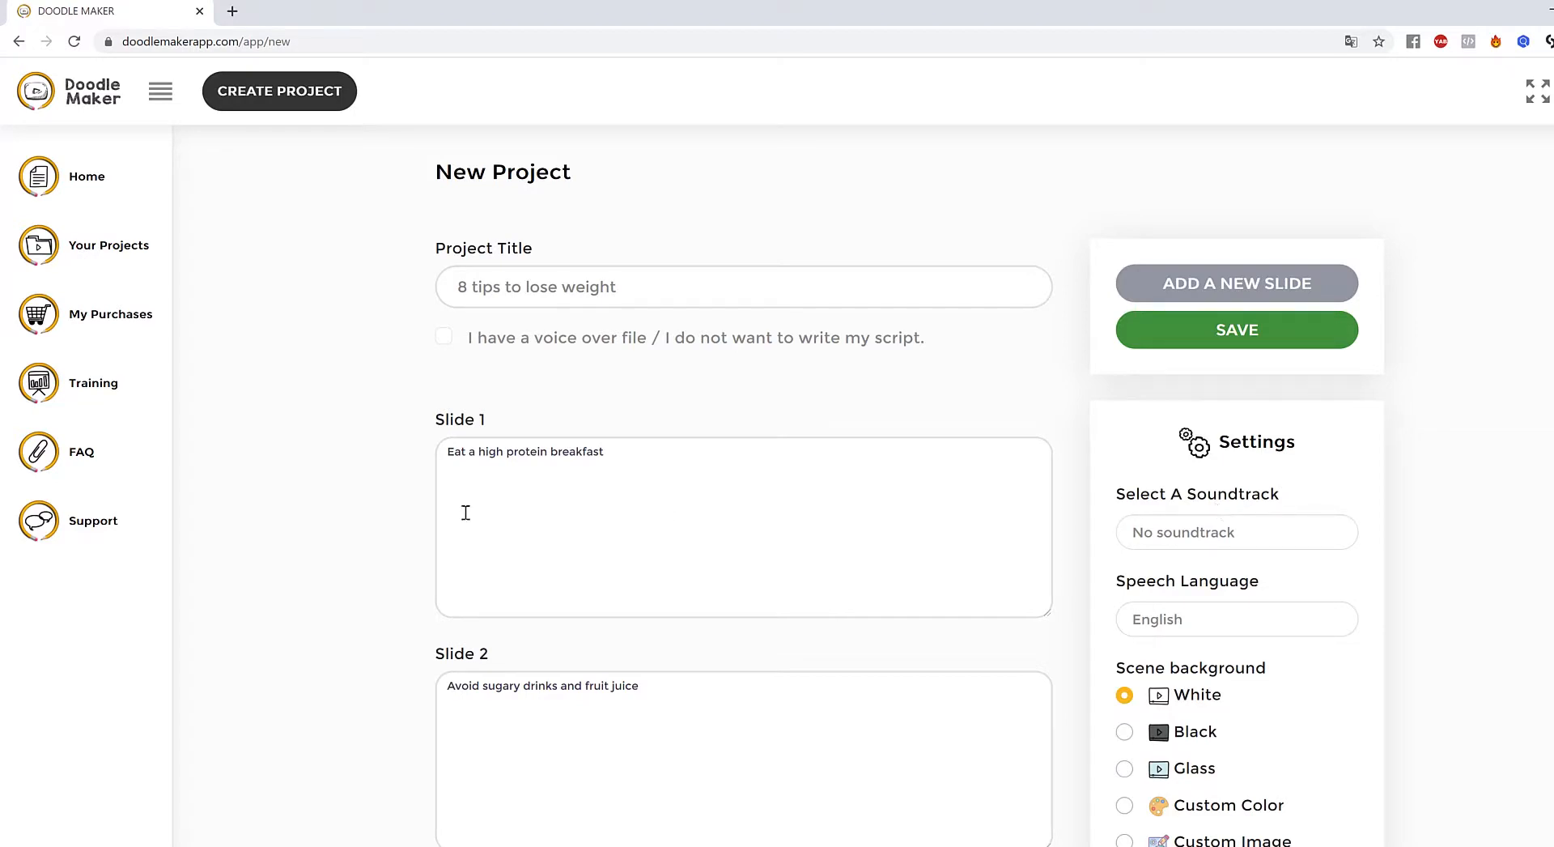
pyautogui.moveTo(662, 465); pyautogui.dragTo(317, 472)
pyautogui.scroll(-10, 819, 685)
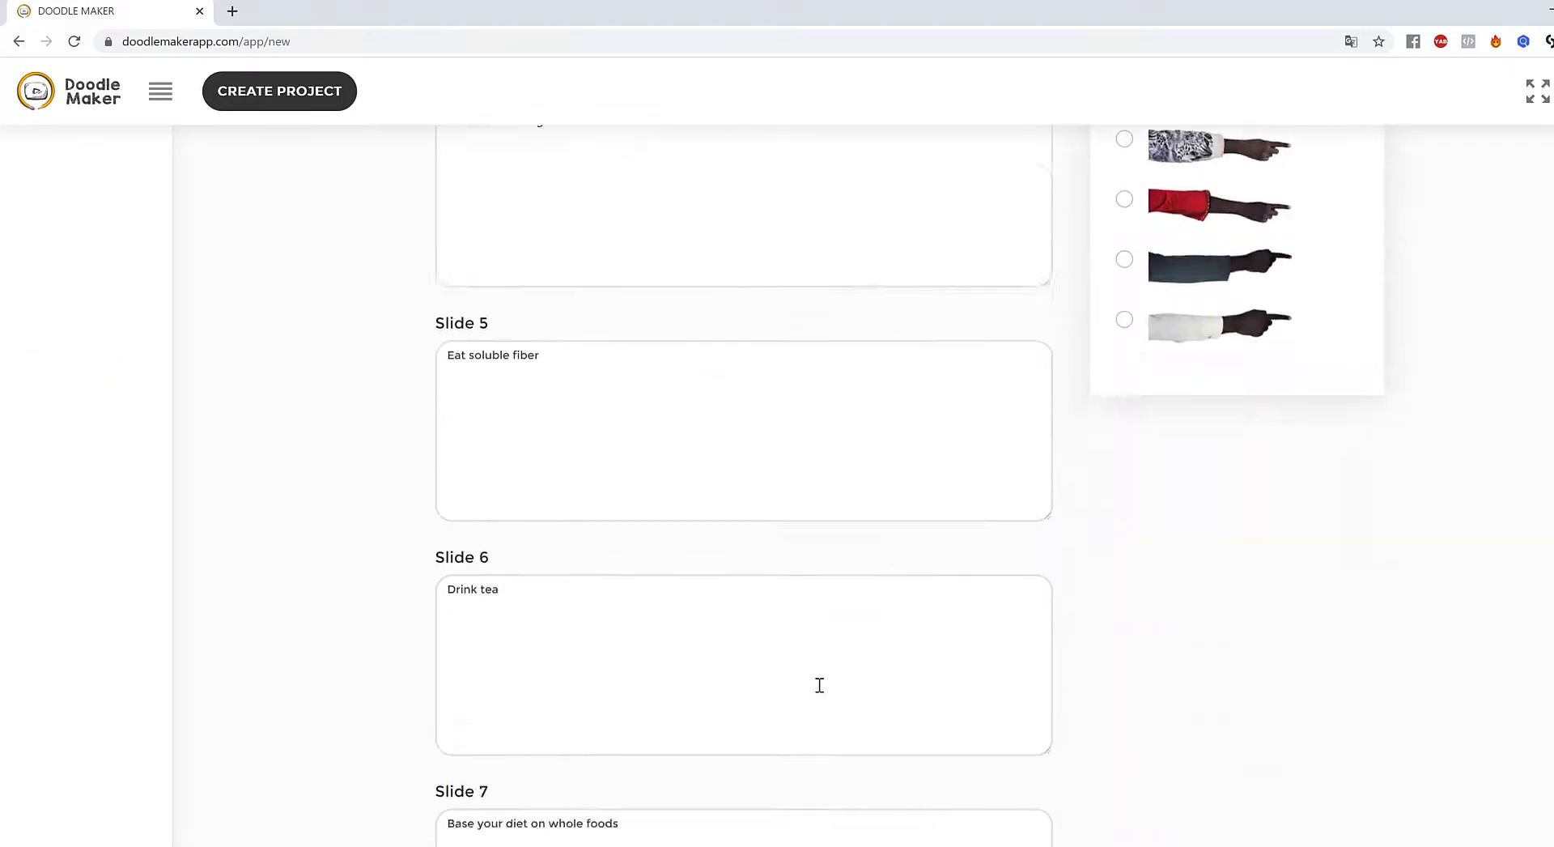
pyautogui.scroll(10, 821, 684)
pyautogui.click(1543, 603)
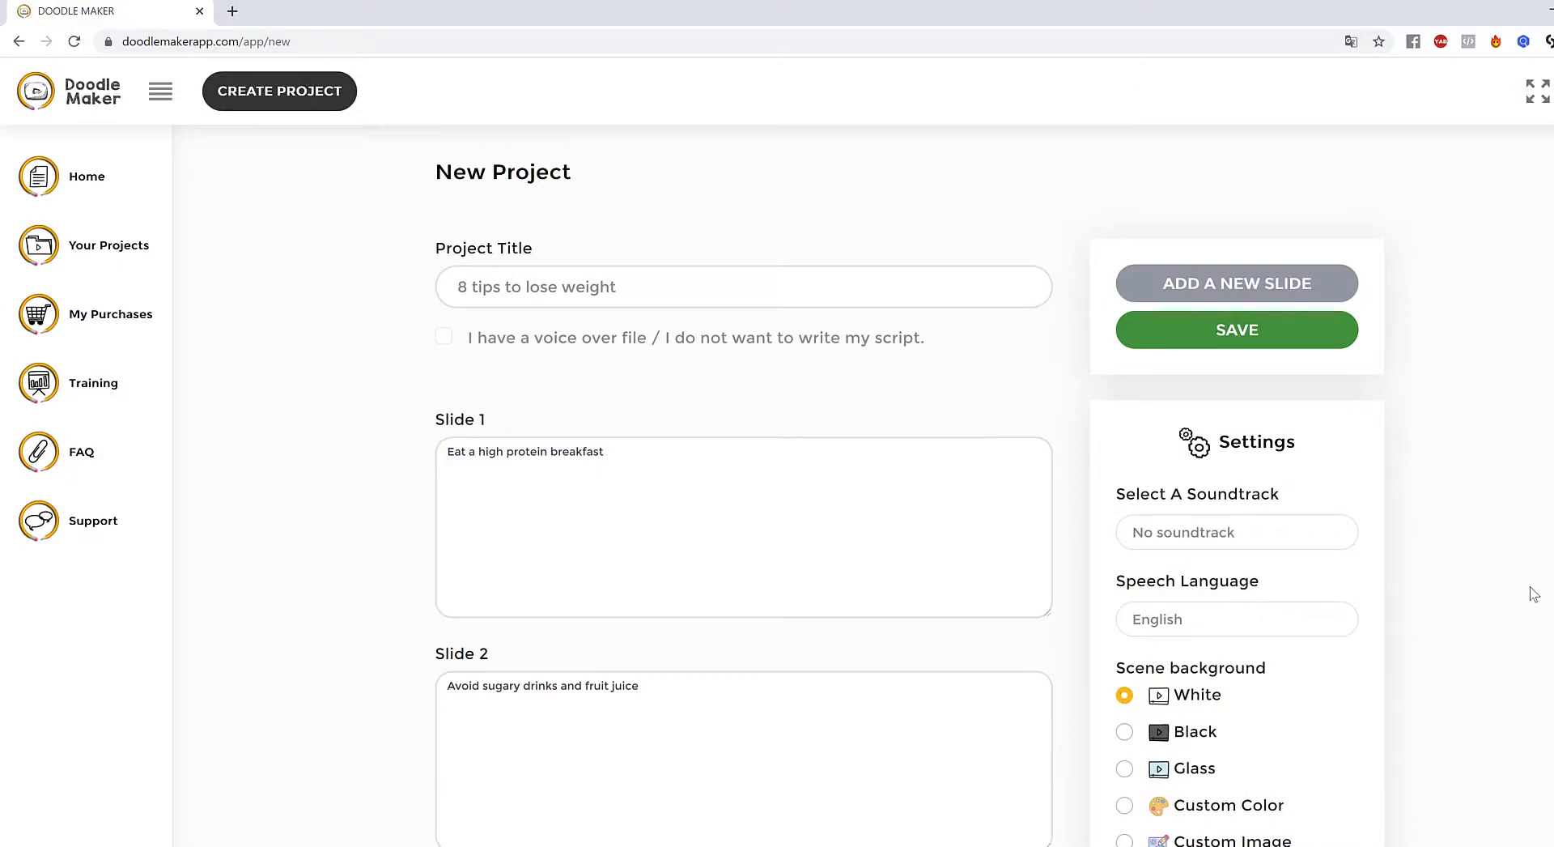
pyautogui.scroll(-12, 1534, 595)
pyautogui.scroll(11, 1531, 592)
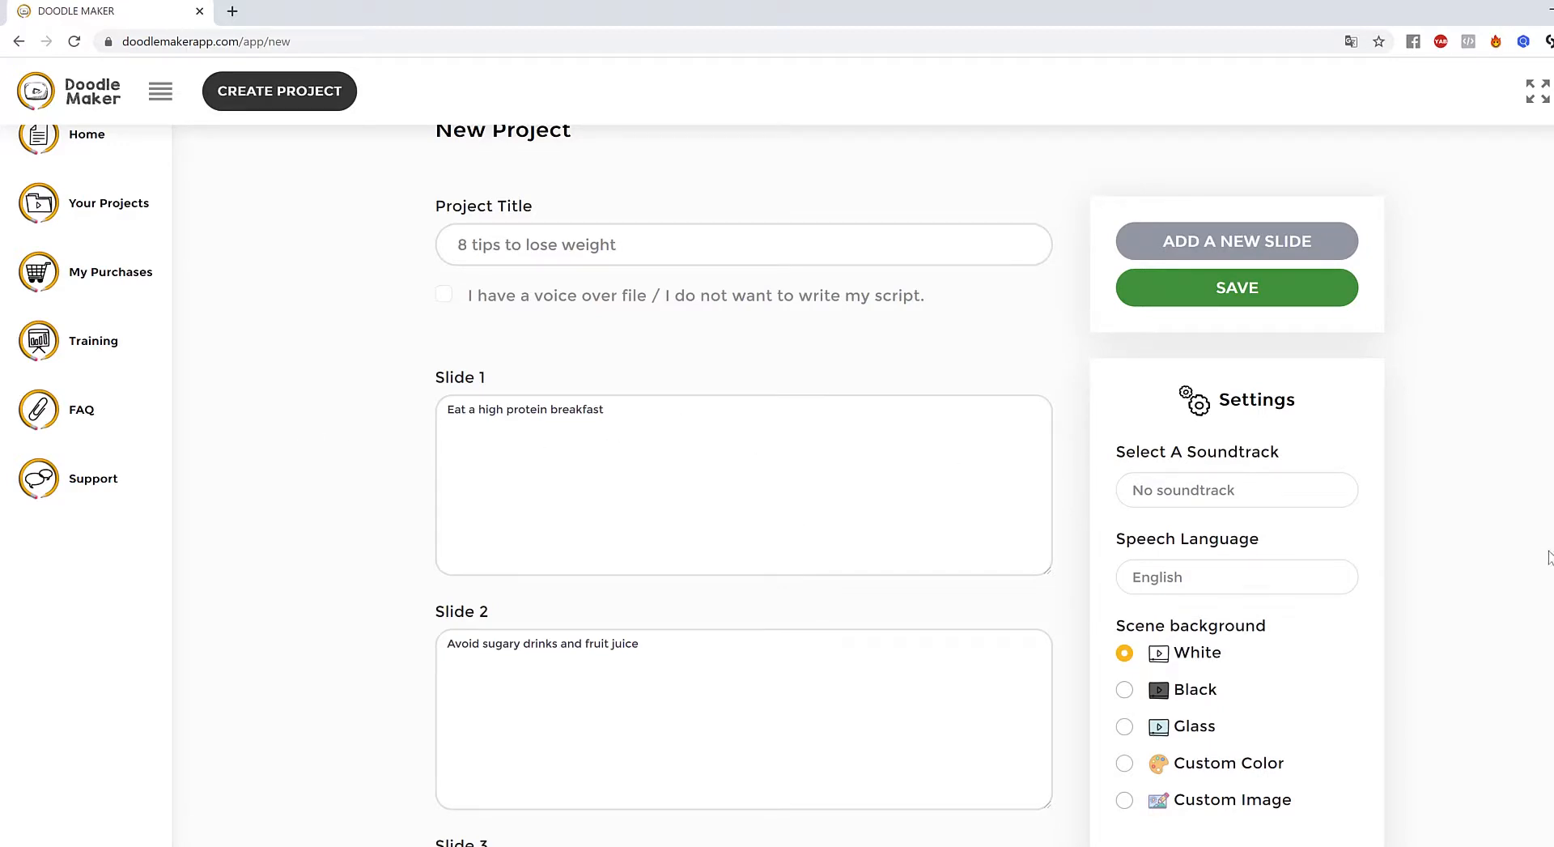
pyautogui.scroll(-18, 777, 485)
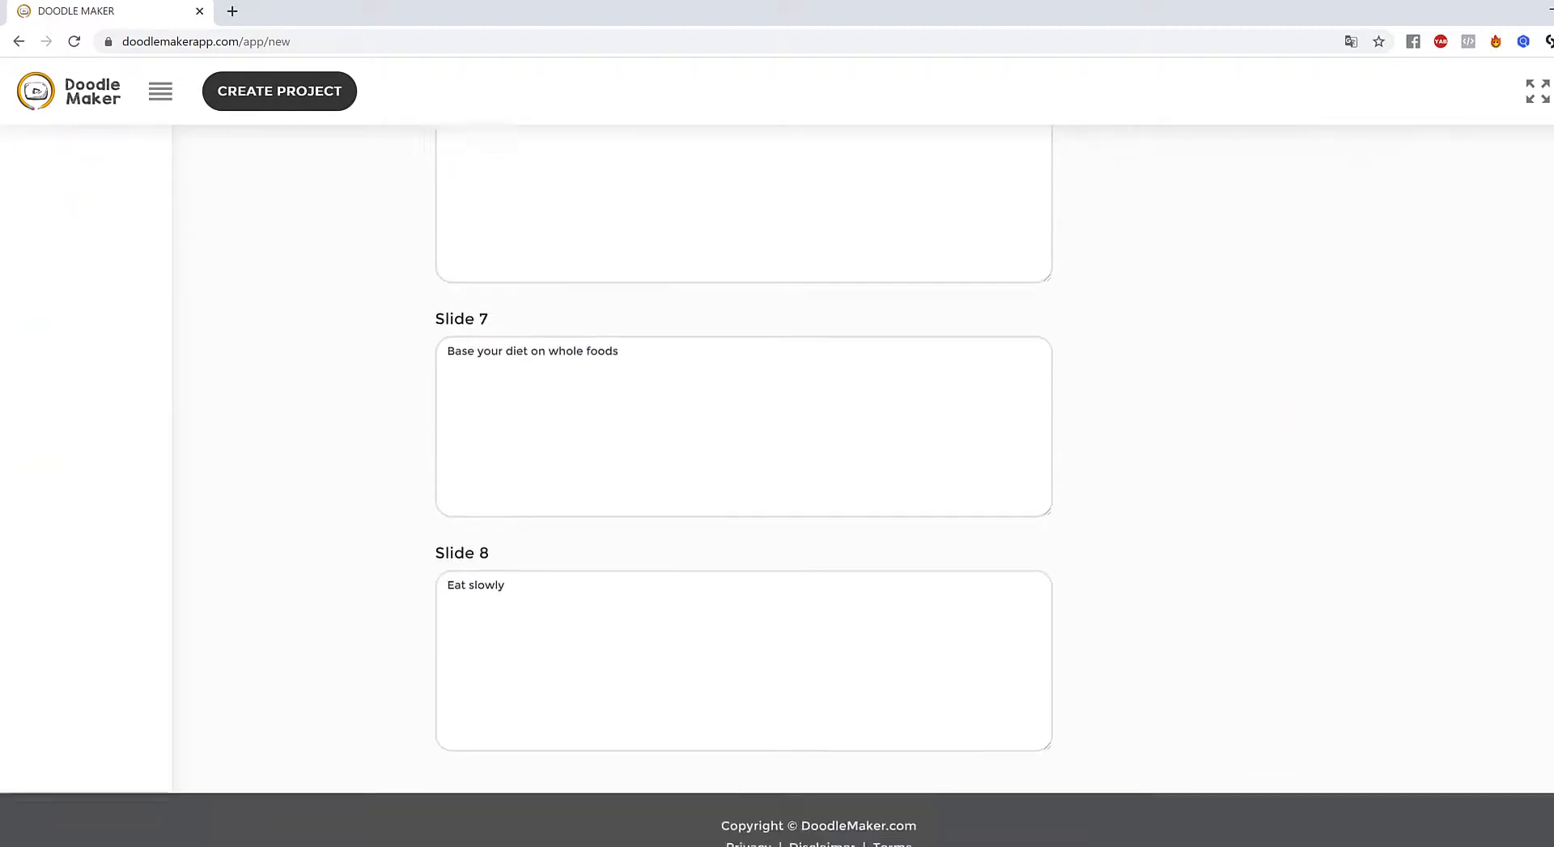
pyautogui.scroll(18, 777, 486)
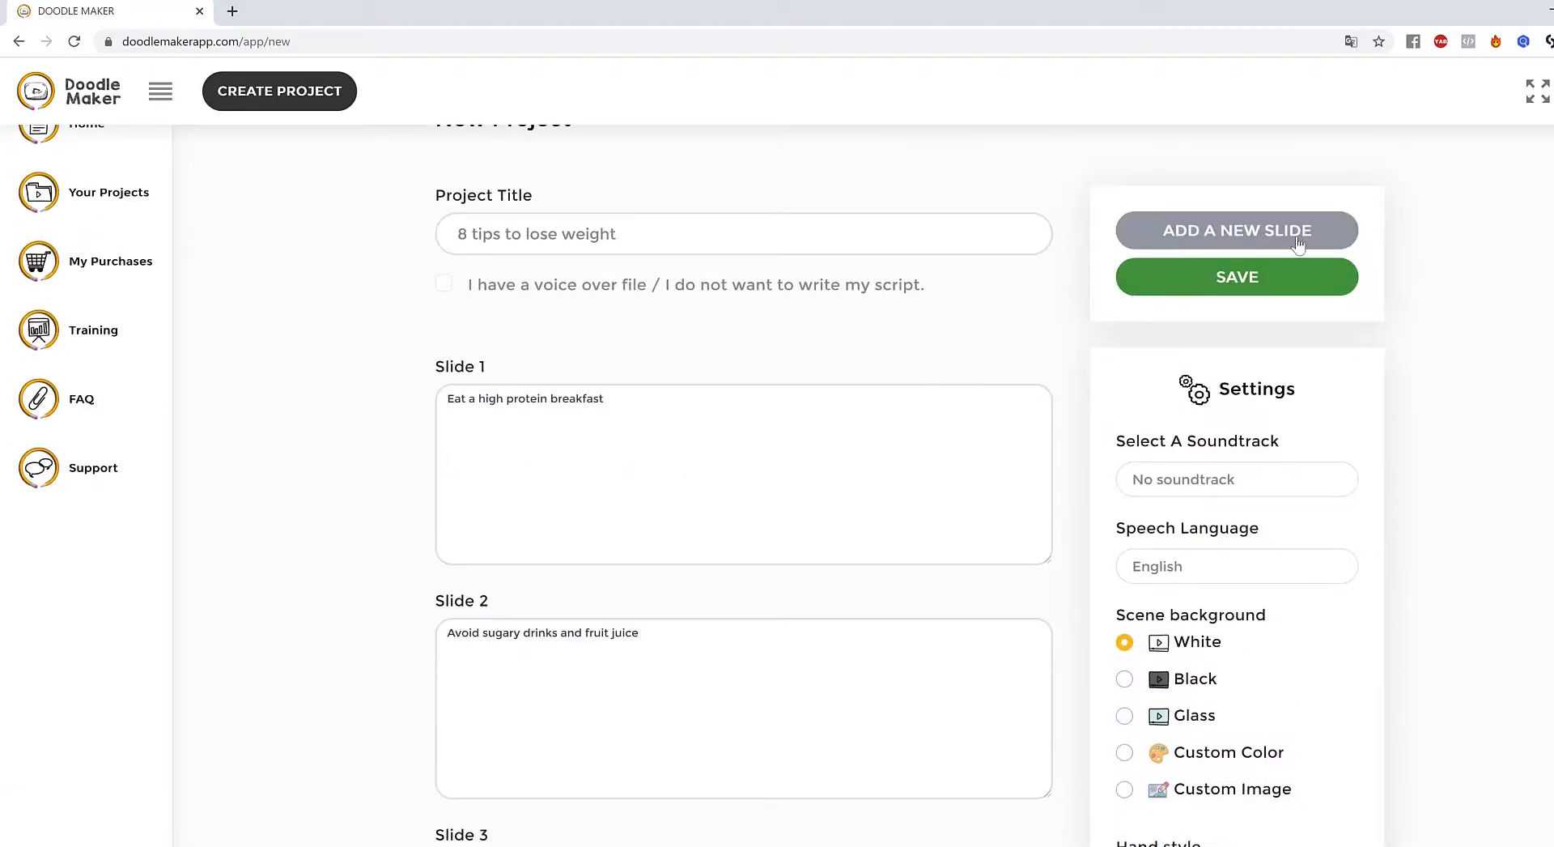
pyautogui.scroll(-11, 1539, 297)
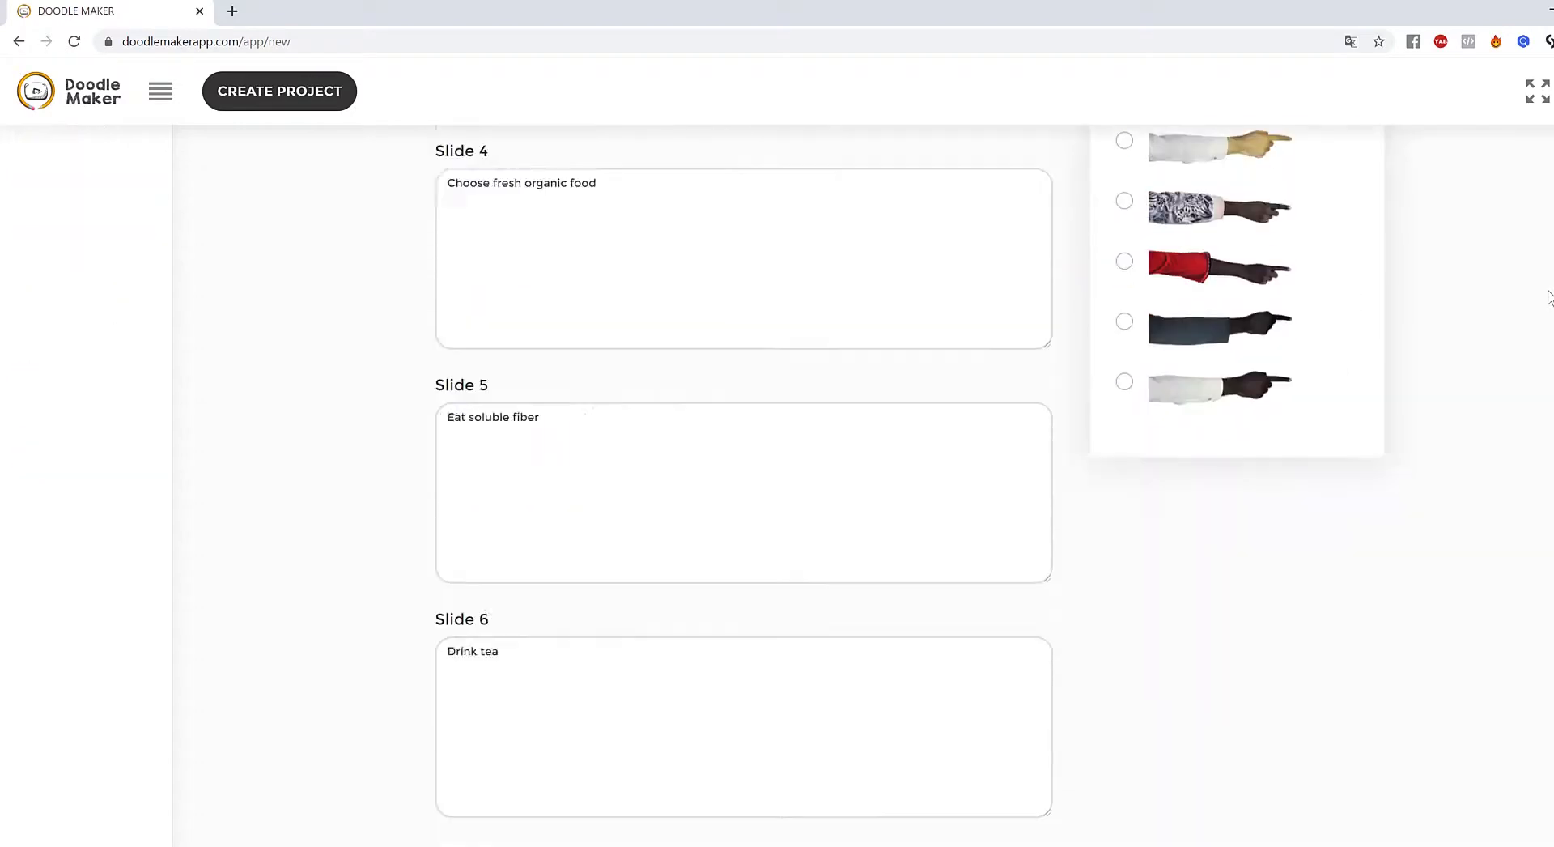
pyautogui.scroll(12, 1539, 297)
# - Save the script so the slides open in the slide editor
pyautogui.click(1263, 336)
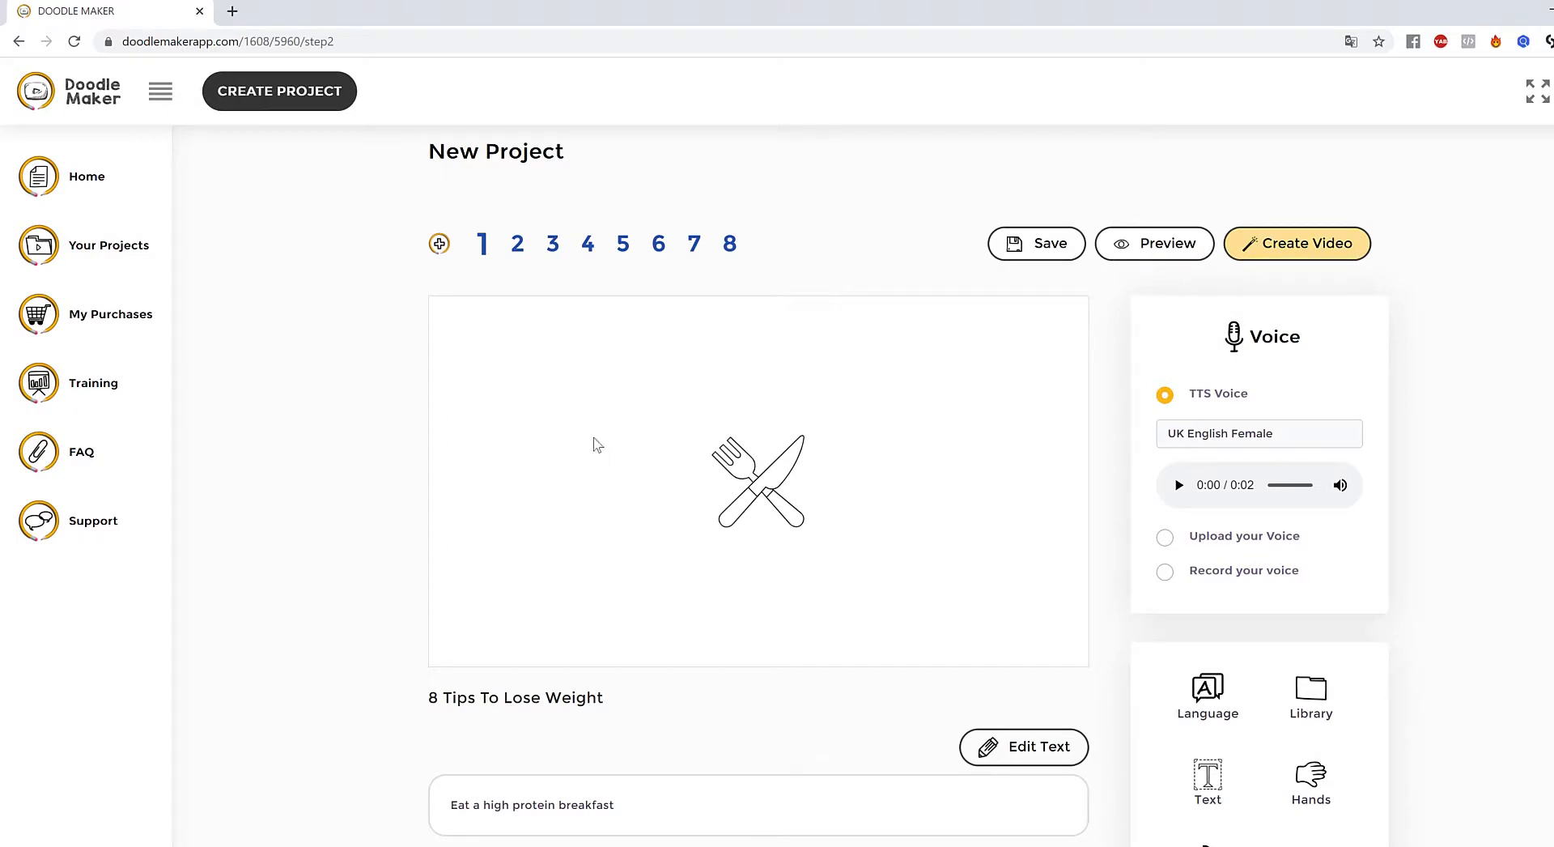
pyautogui.scroll(-3, 598, 655)
pyautogui.scroll(3, 598, 656)
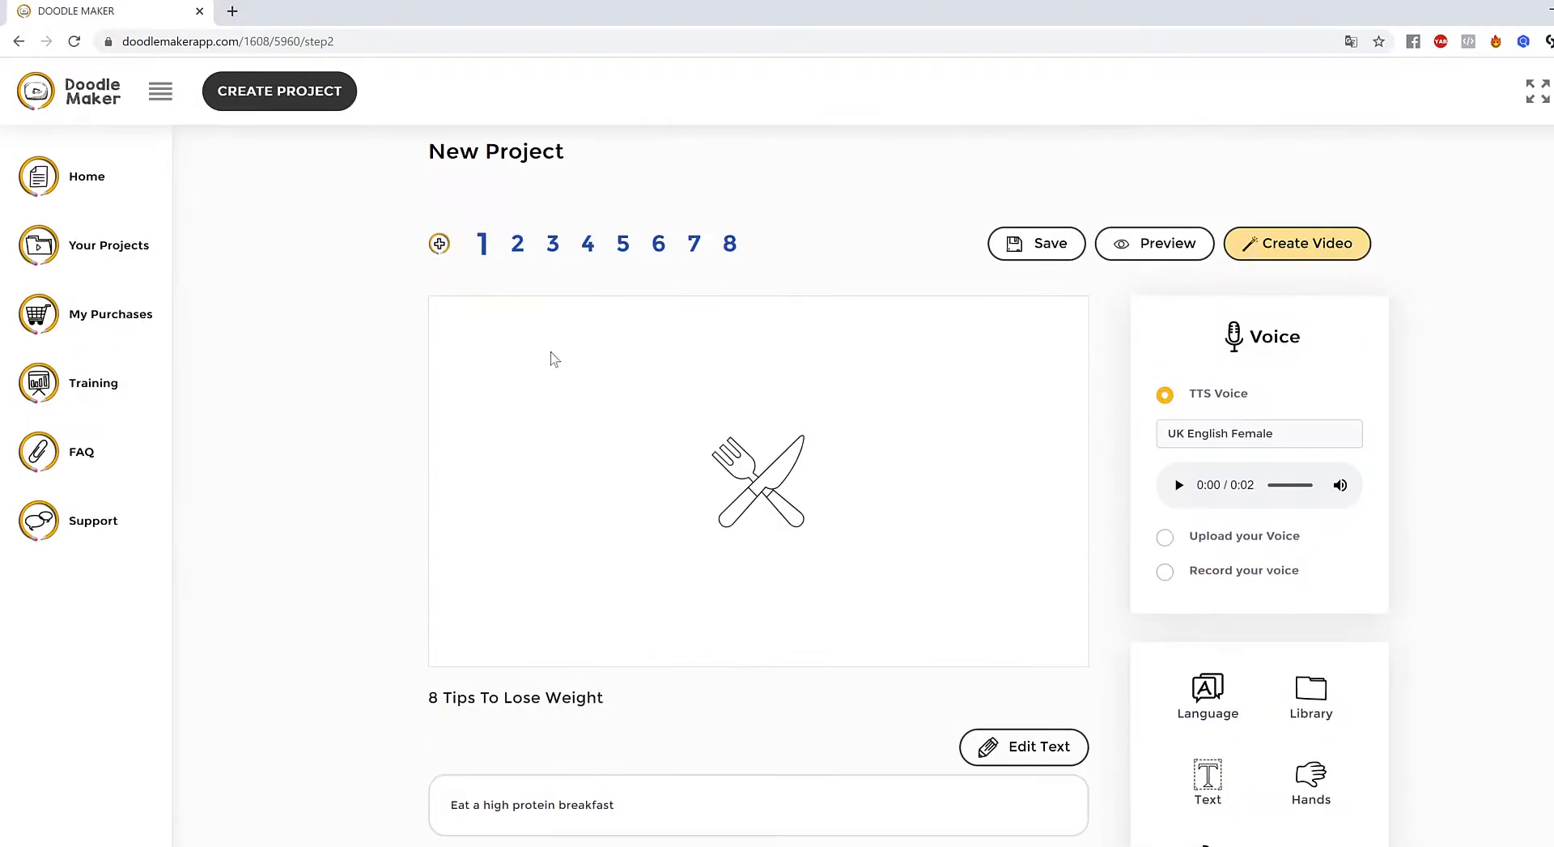
# - Enlarge slide 1's fork-and-knife drawing and recolour it dark red
pyautogui.click(790, 488)
pyautogui.moveTo(820, 544); pyautogui.dragTo(872, 594)
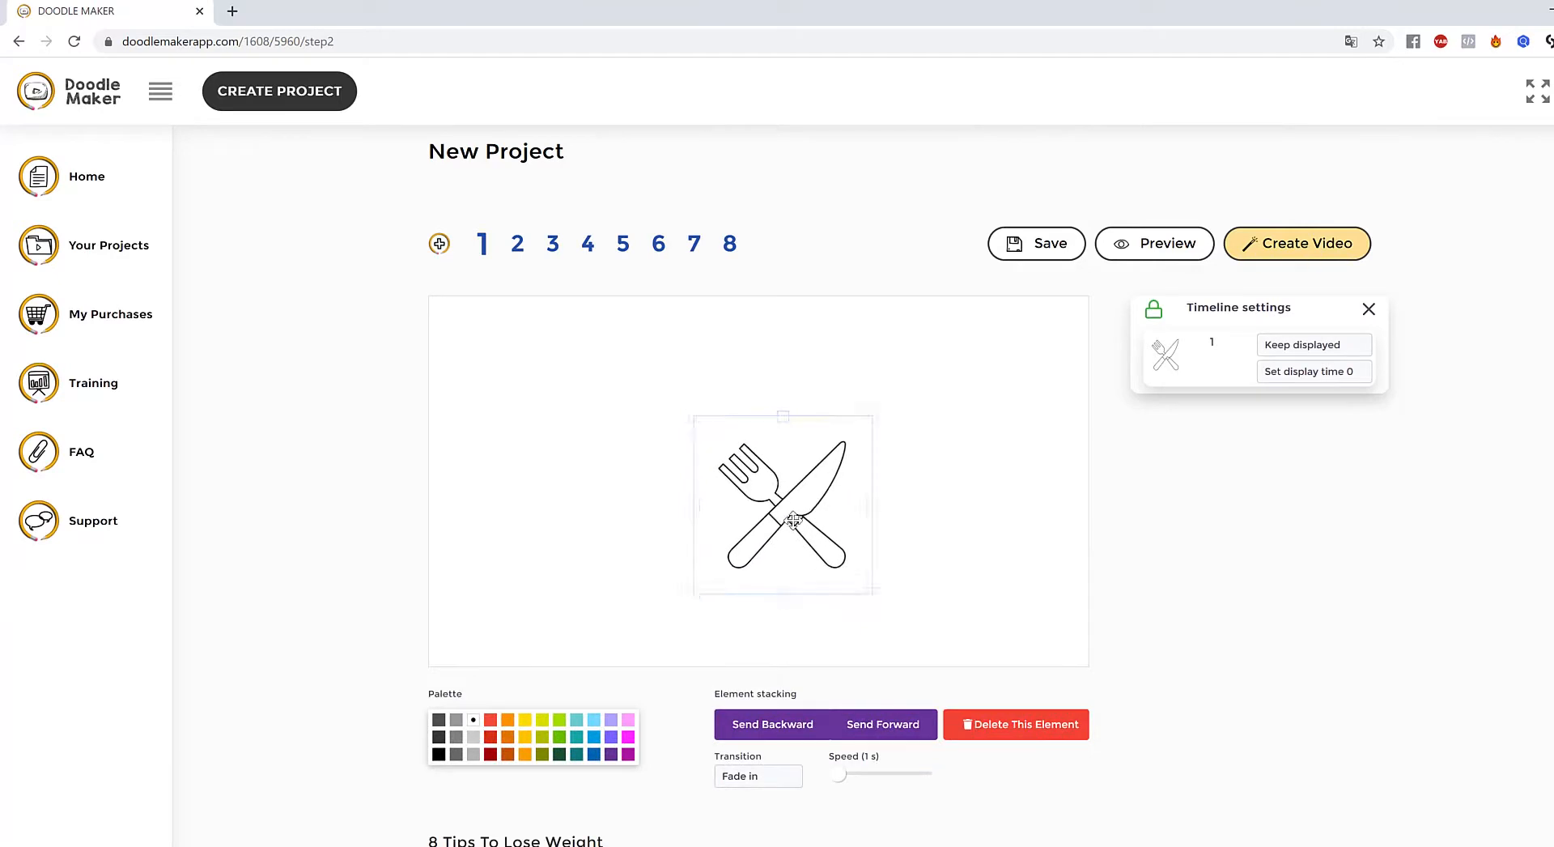
pyautogui.moveTo(694, 414); pyautogui.dragTo(659, 380)
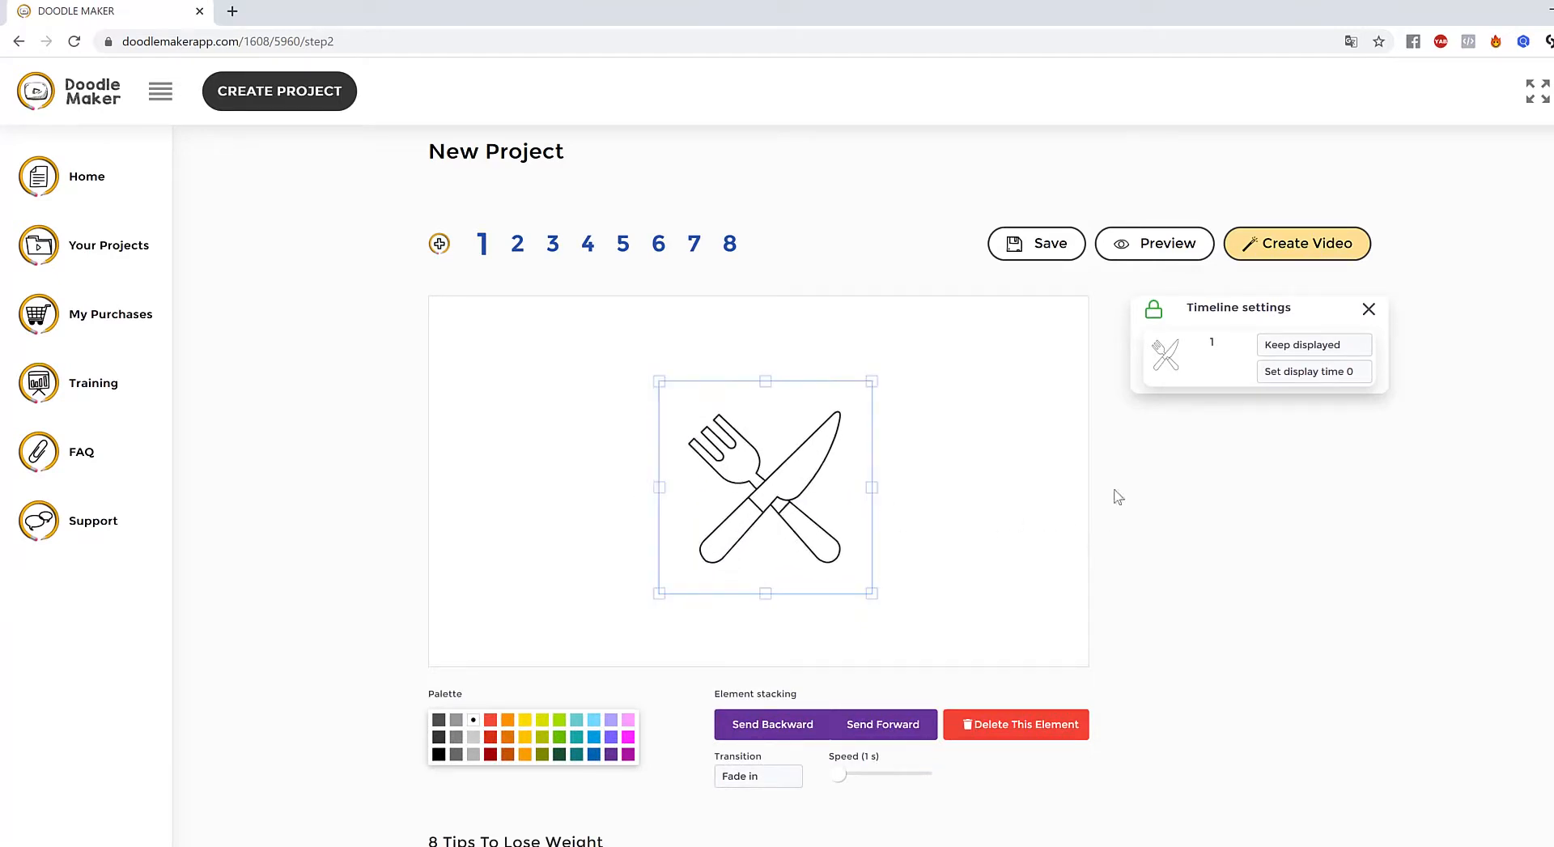
pyautogui.click(490, 754)
# - On slide 2, enlarge the boy drawing and recolour its outline
pyautogui.click(517, 245)
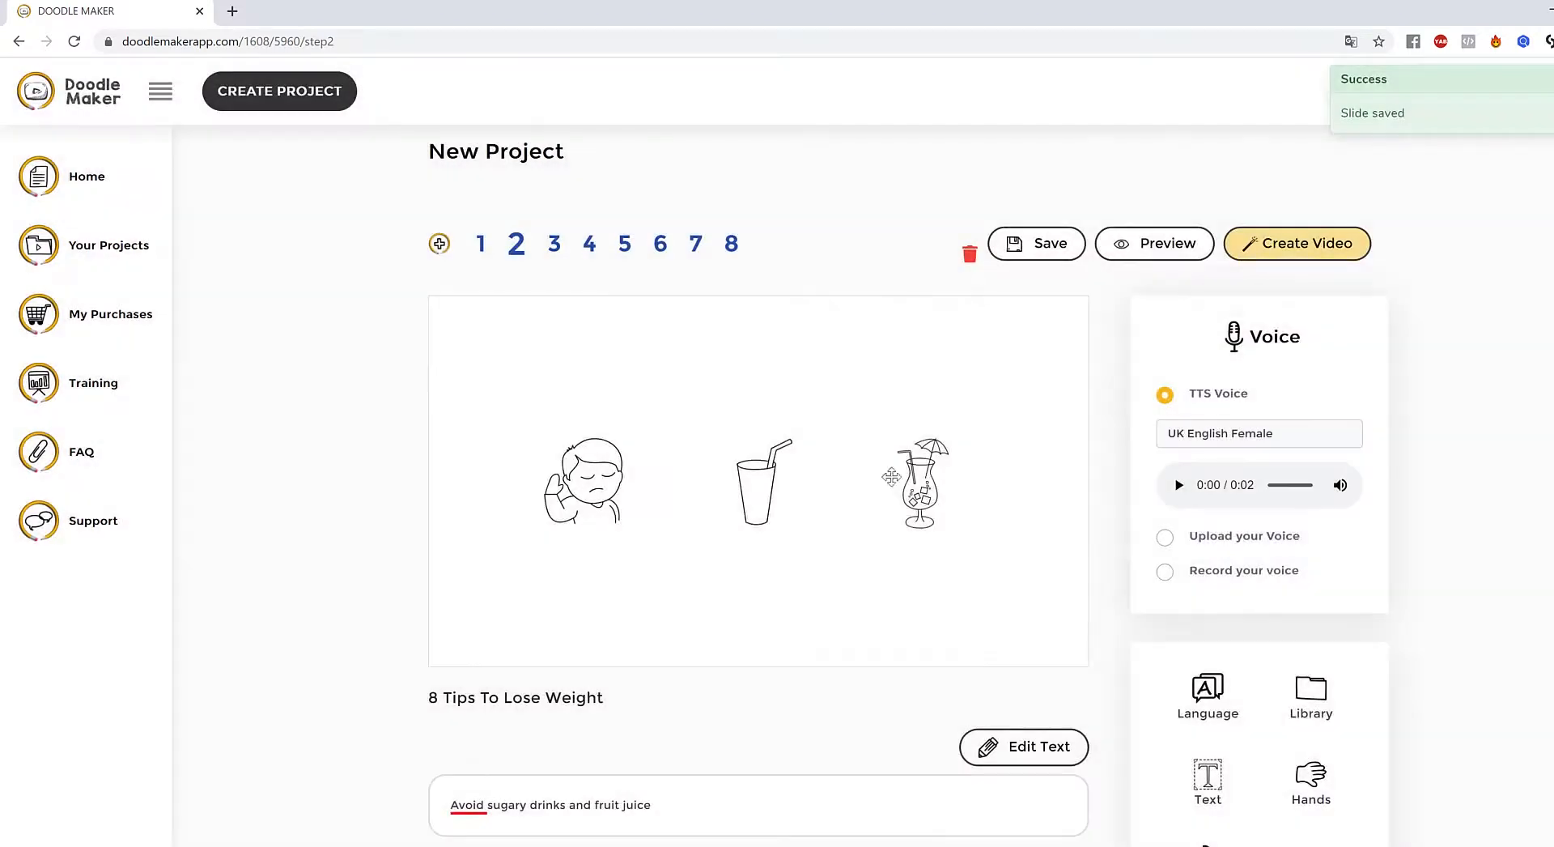
pyautogui.click(594, 481)
pyautogui.moveTo(662, 547); pyautogui.dragTo(694, 580)
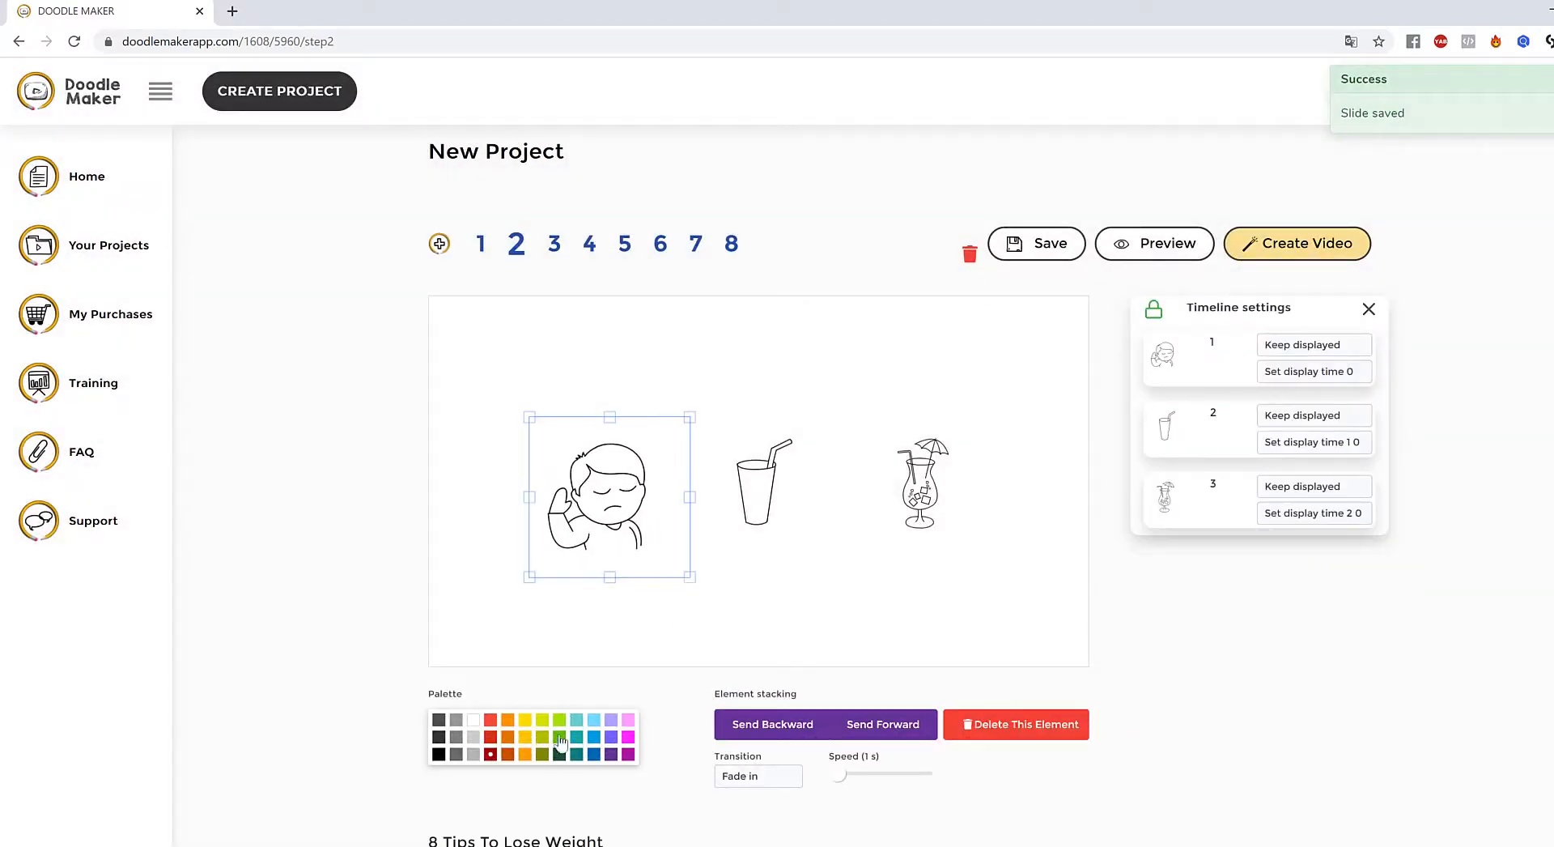
pyautogui.click(560, 755)
pyautogui.click(838, 567)
# - Recolour the cup red, and make the cocktail blue and slightly larger
pyautogui.click(777, 515)
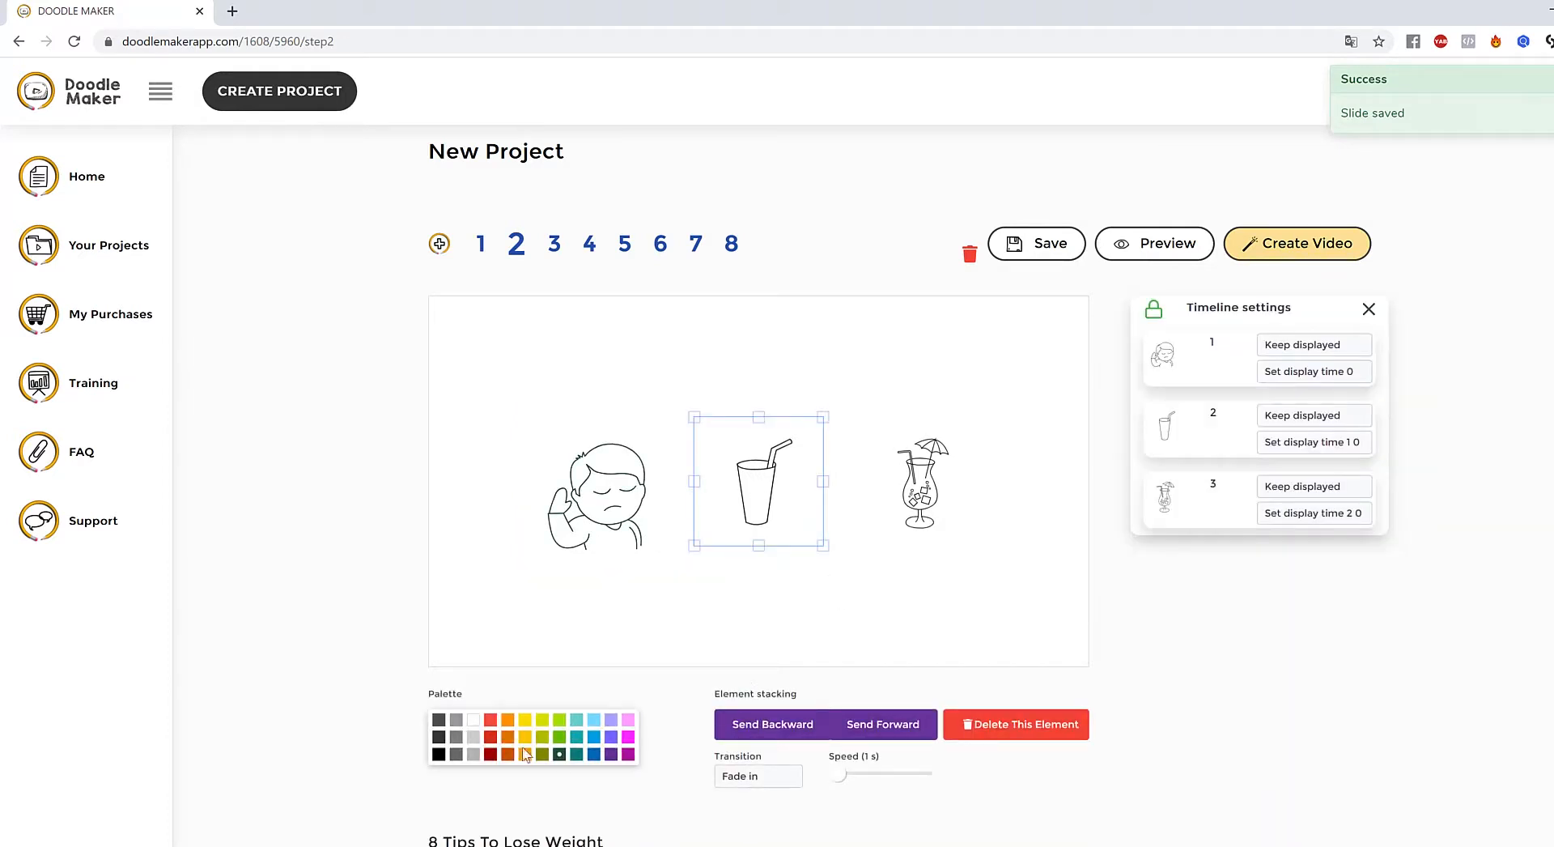
pyautogui.click(491, 740)
pyautogui.click(962, 508)
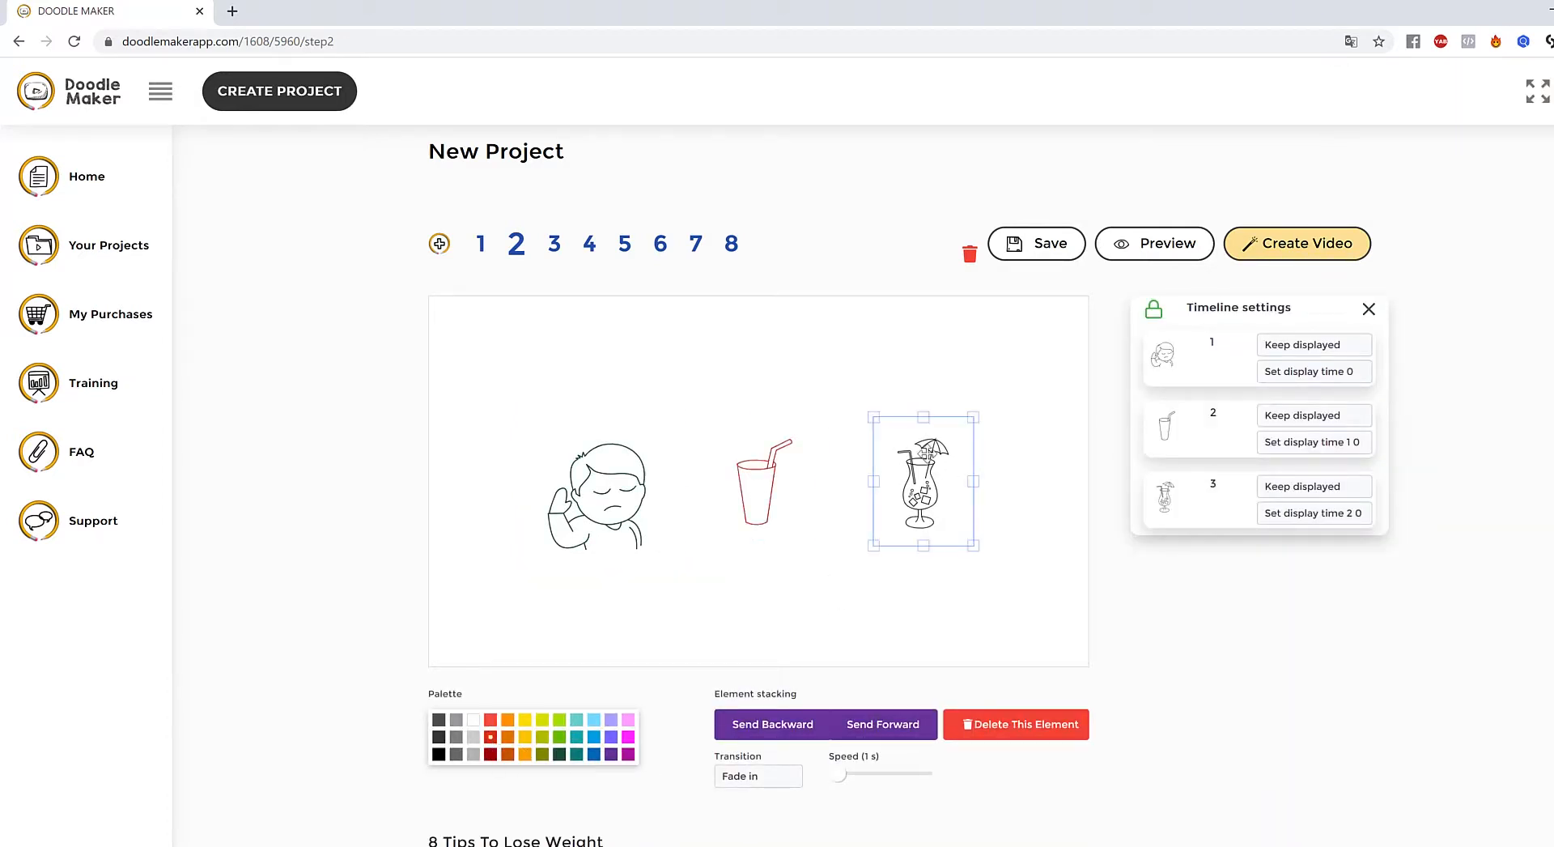
pyautogui.click(595, 753)
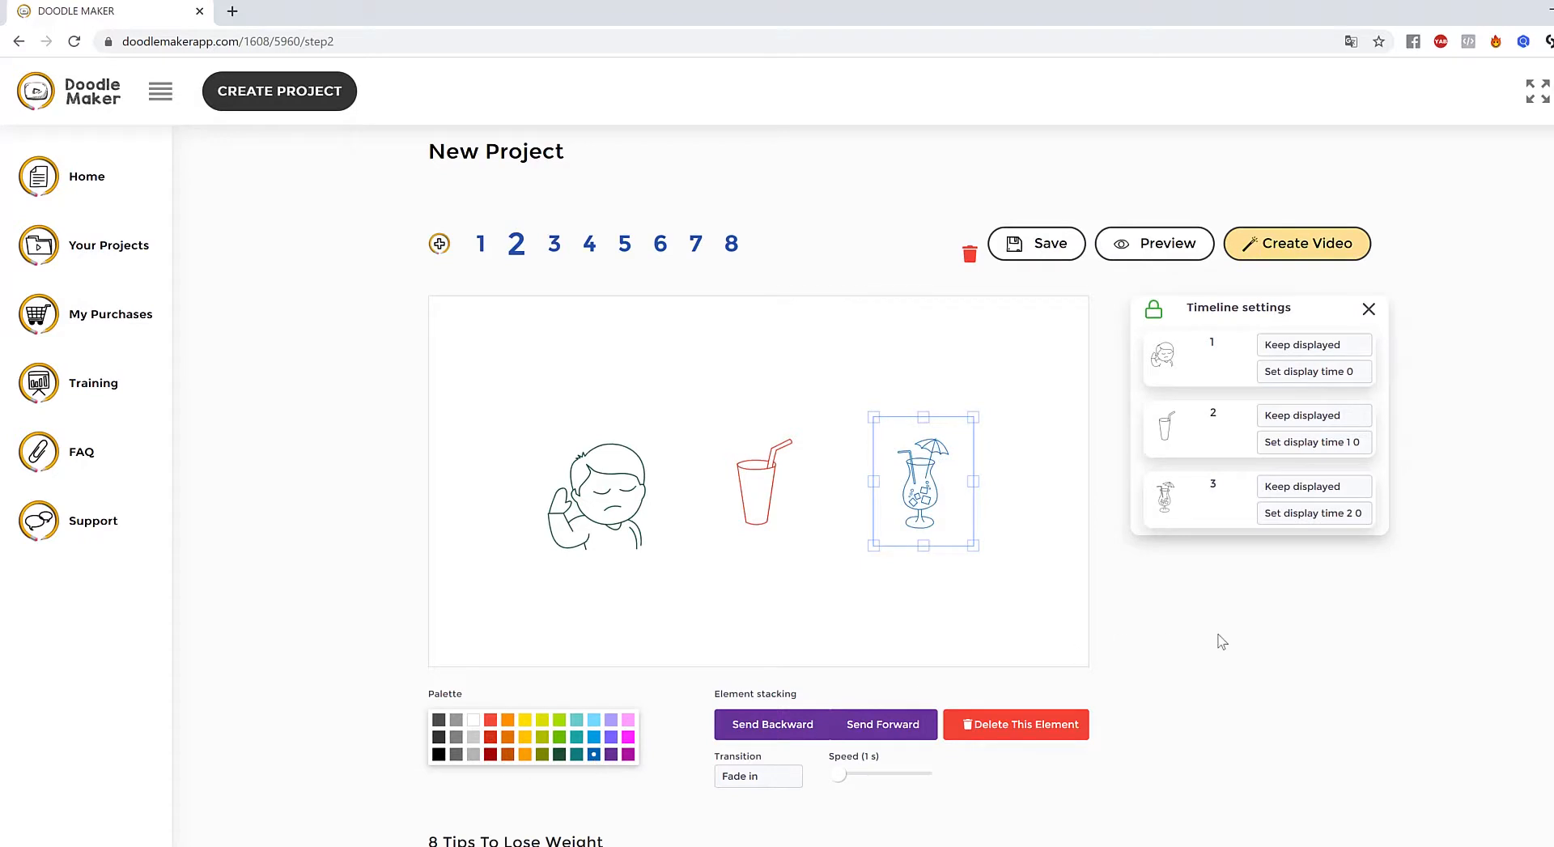
pyautogui.moveTo(977, 547)
pyautogui.mouseDown()
pyautogui.moveTo(999, 581)
pyautogui.moveTo(968, 545)
pyautogui.mouseUp()
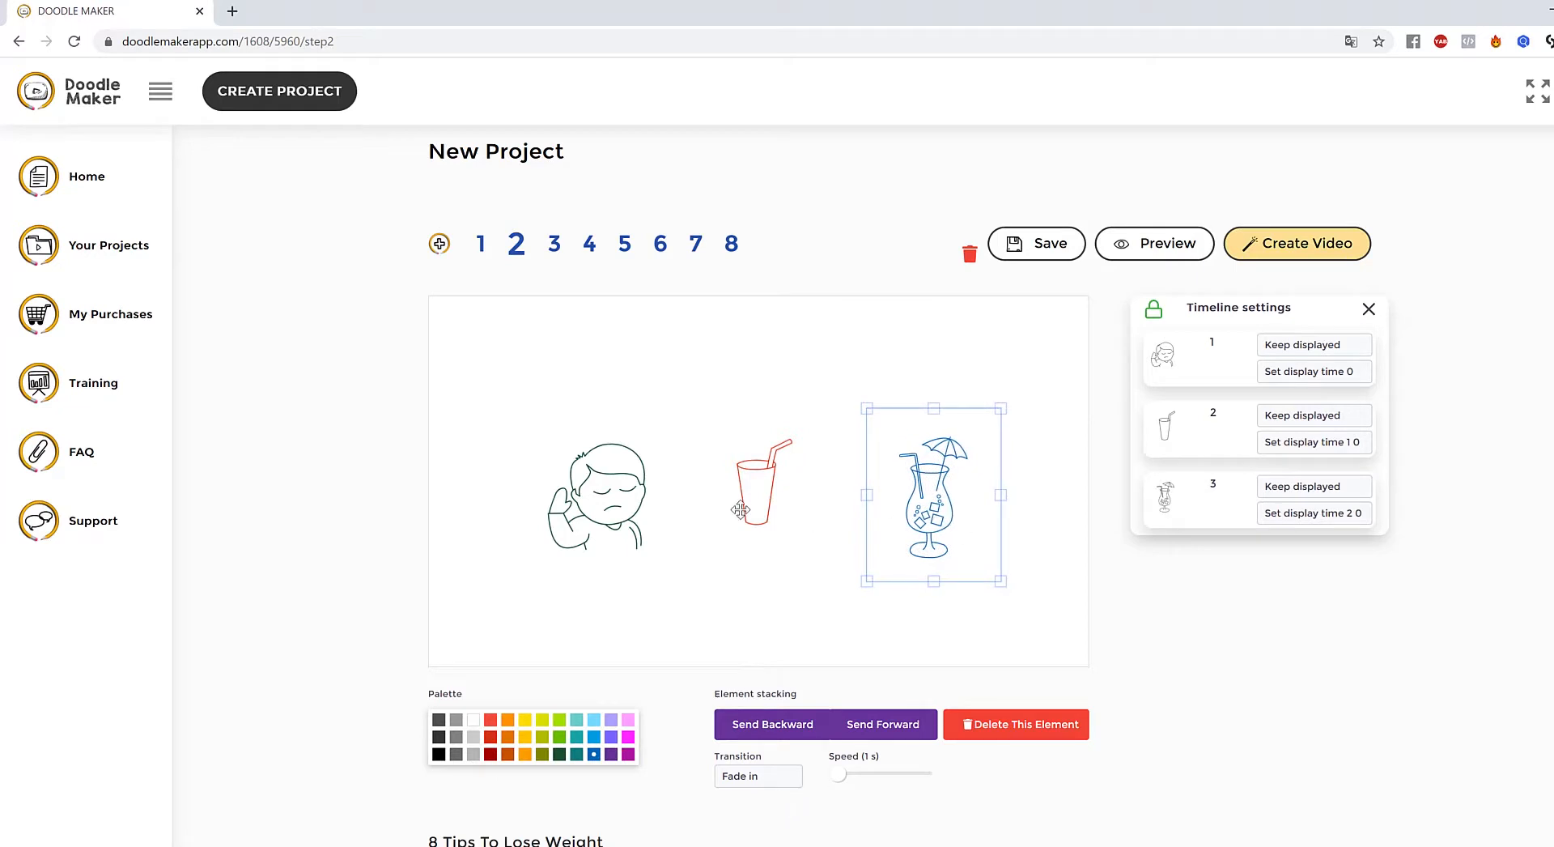
# - Set the cup's entrance transition to Slide from bottom
pyautogui.click(603, 496)
pyautogui.click(759, 779)
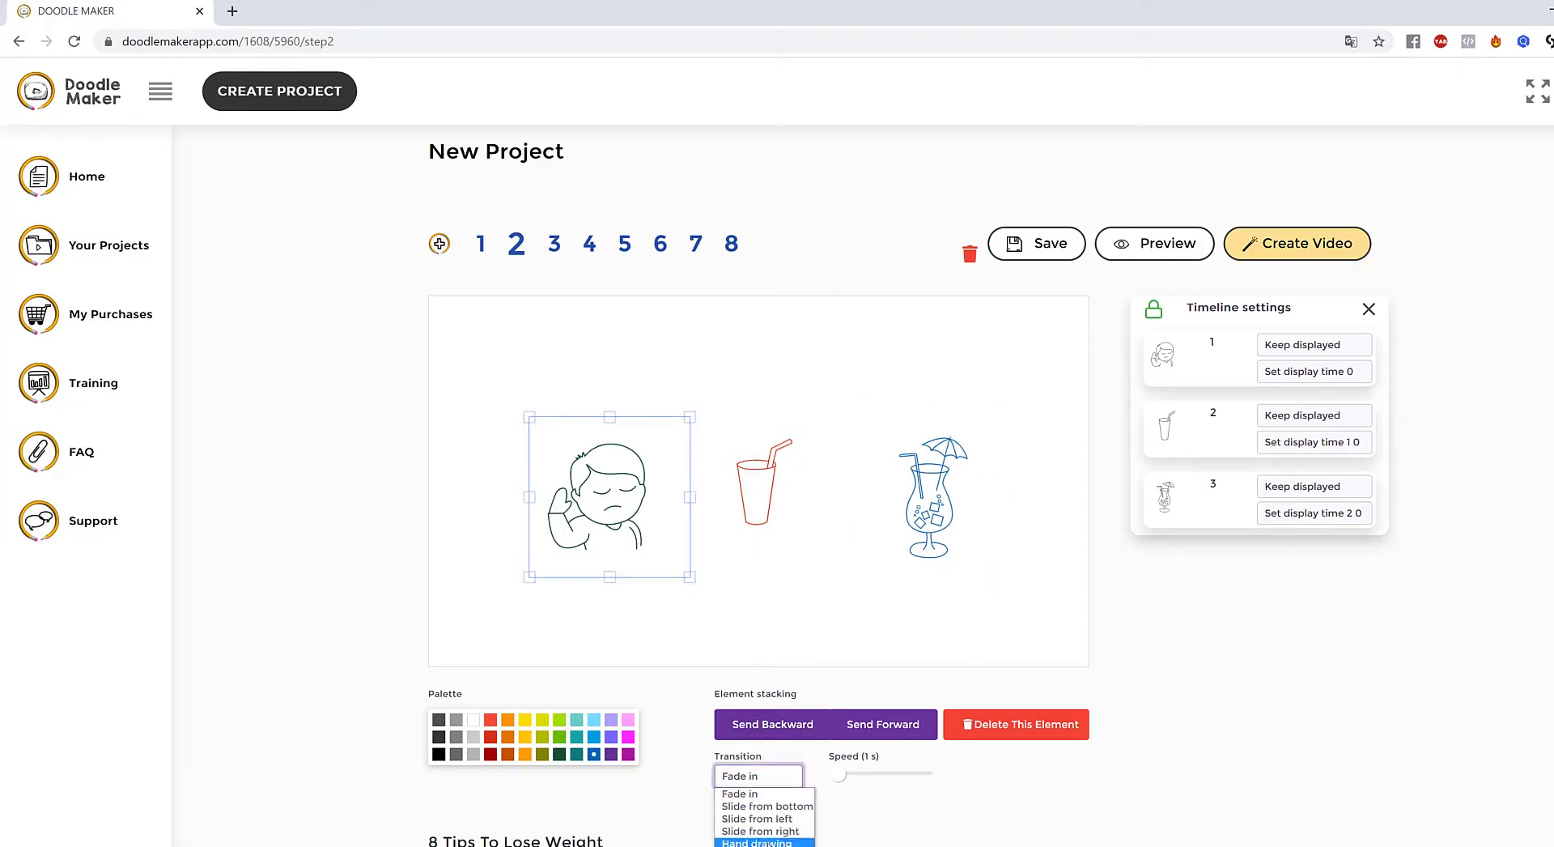
pyautogui.click(782, 834)
pyautogui.click(783, 496)
pyautogui.click(739, 778)
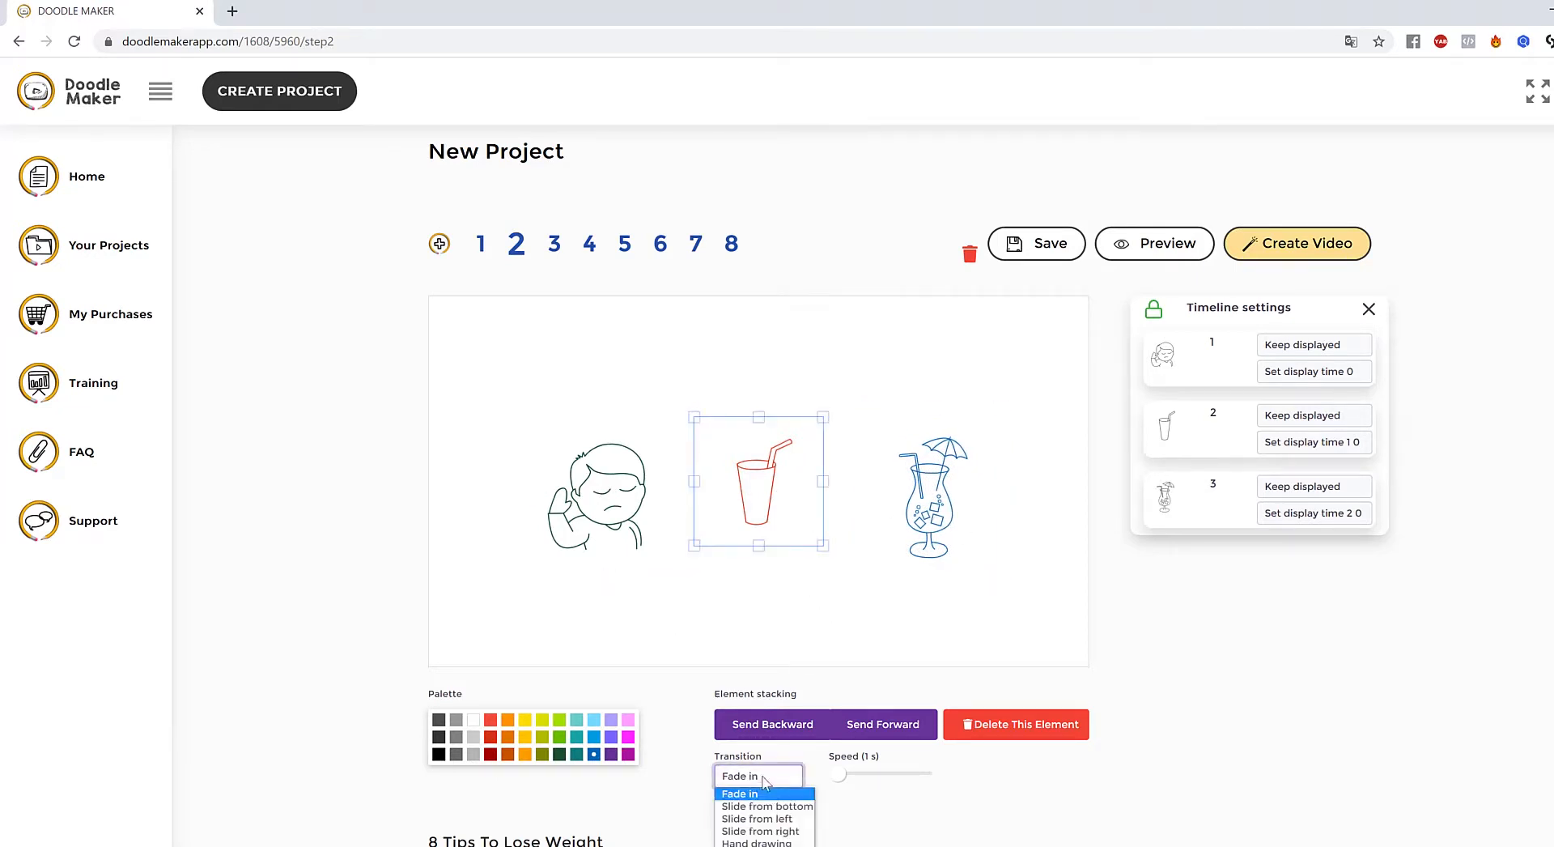
pyautogui.click(794, 807)
# - Review the cocktail's display duration and start time, leaving the timing unchanged
pyautogui.click(947, 520)
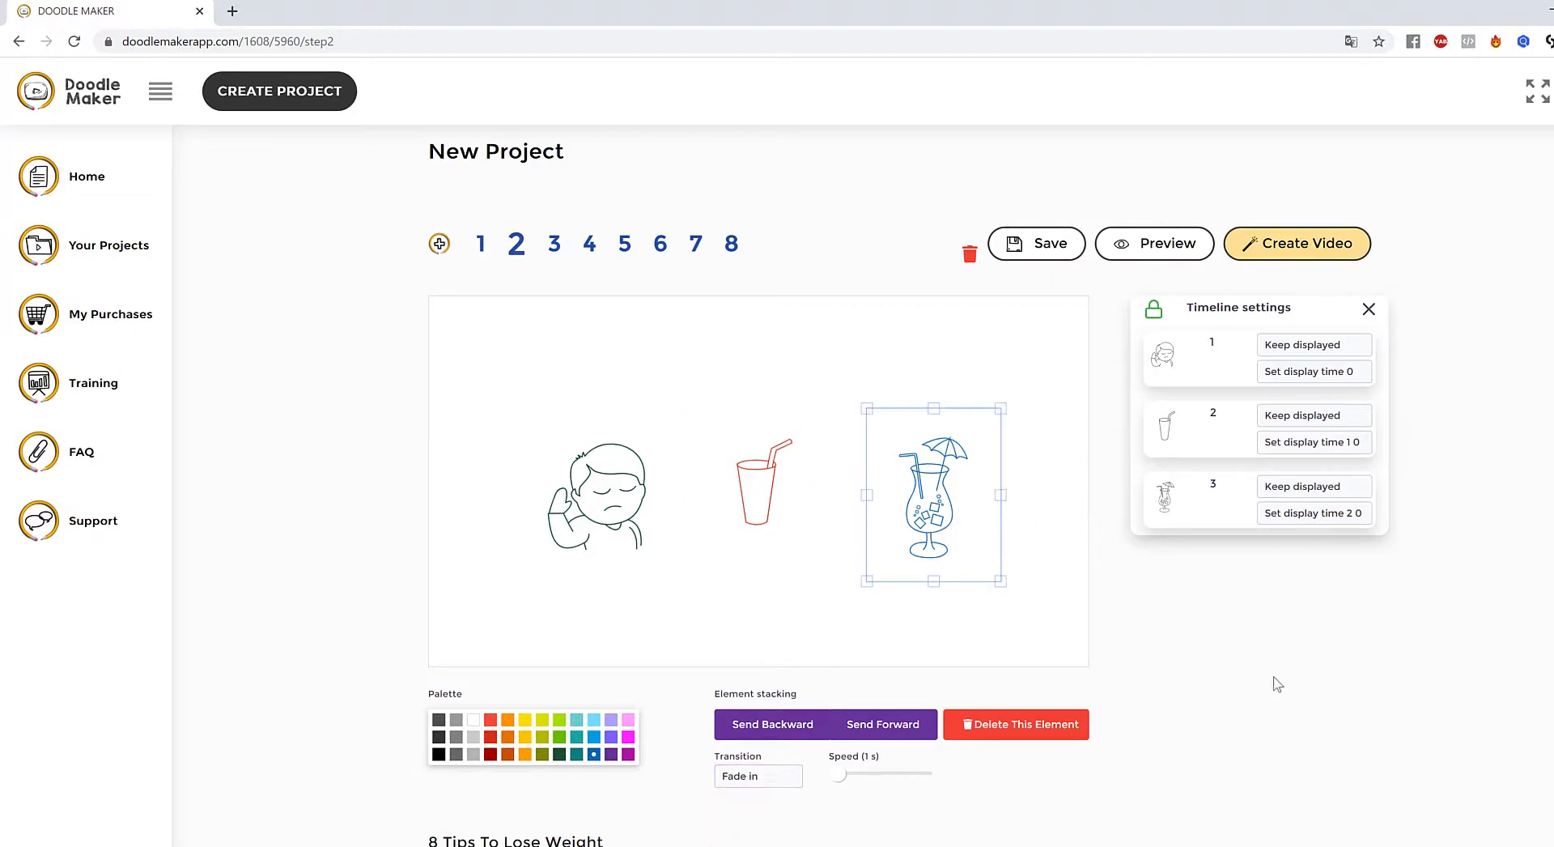
pyautogui.click(918, 647)
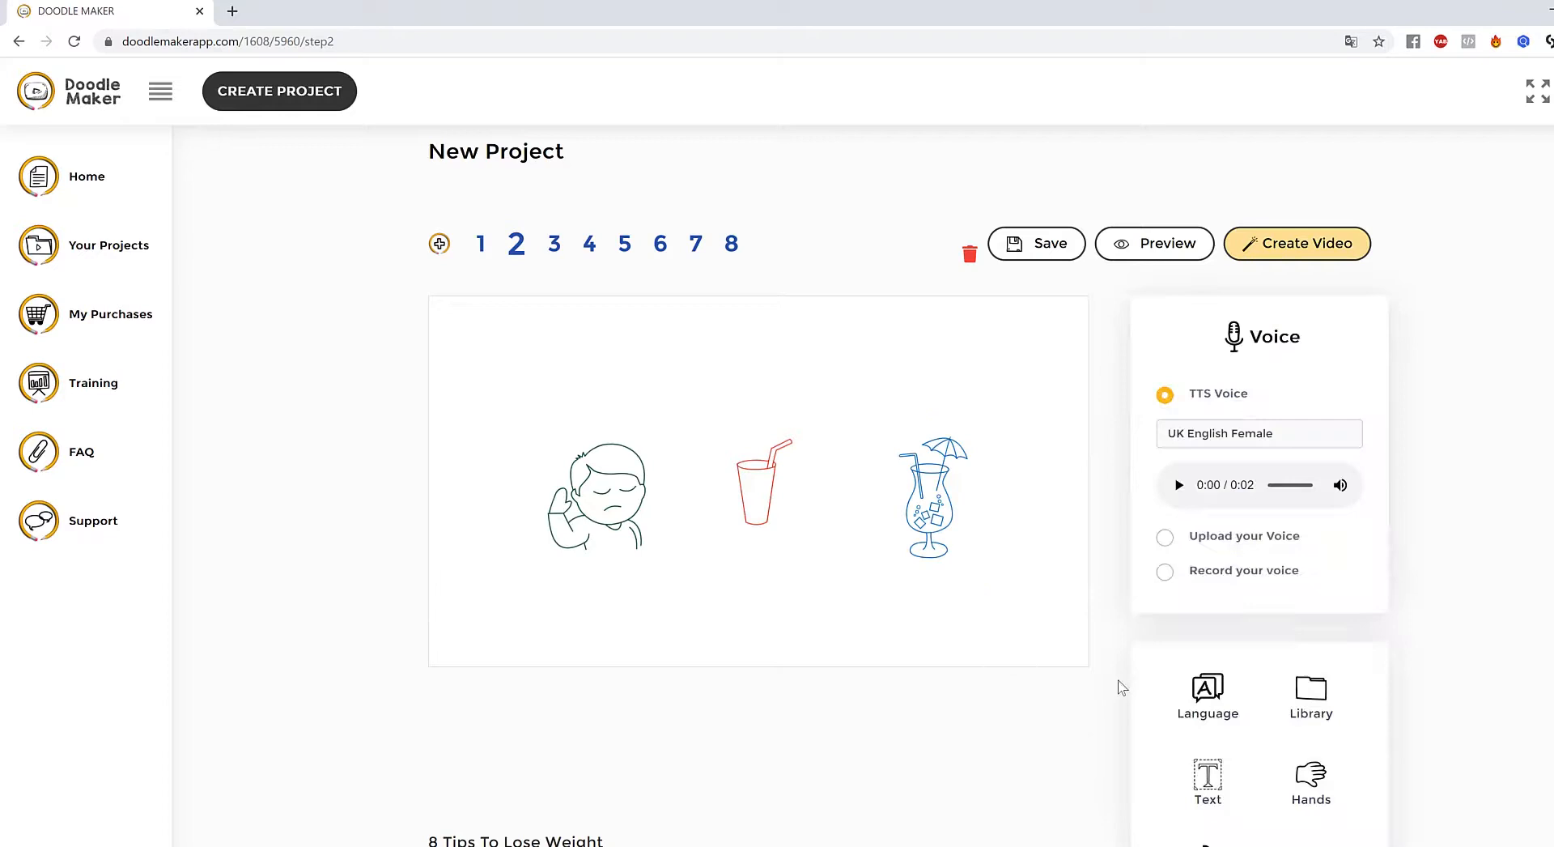
pyautogui.click(972, 539)
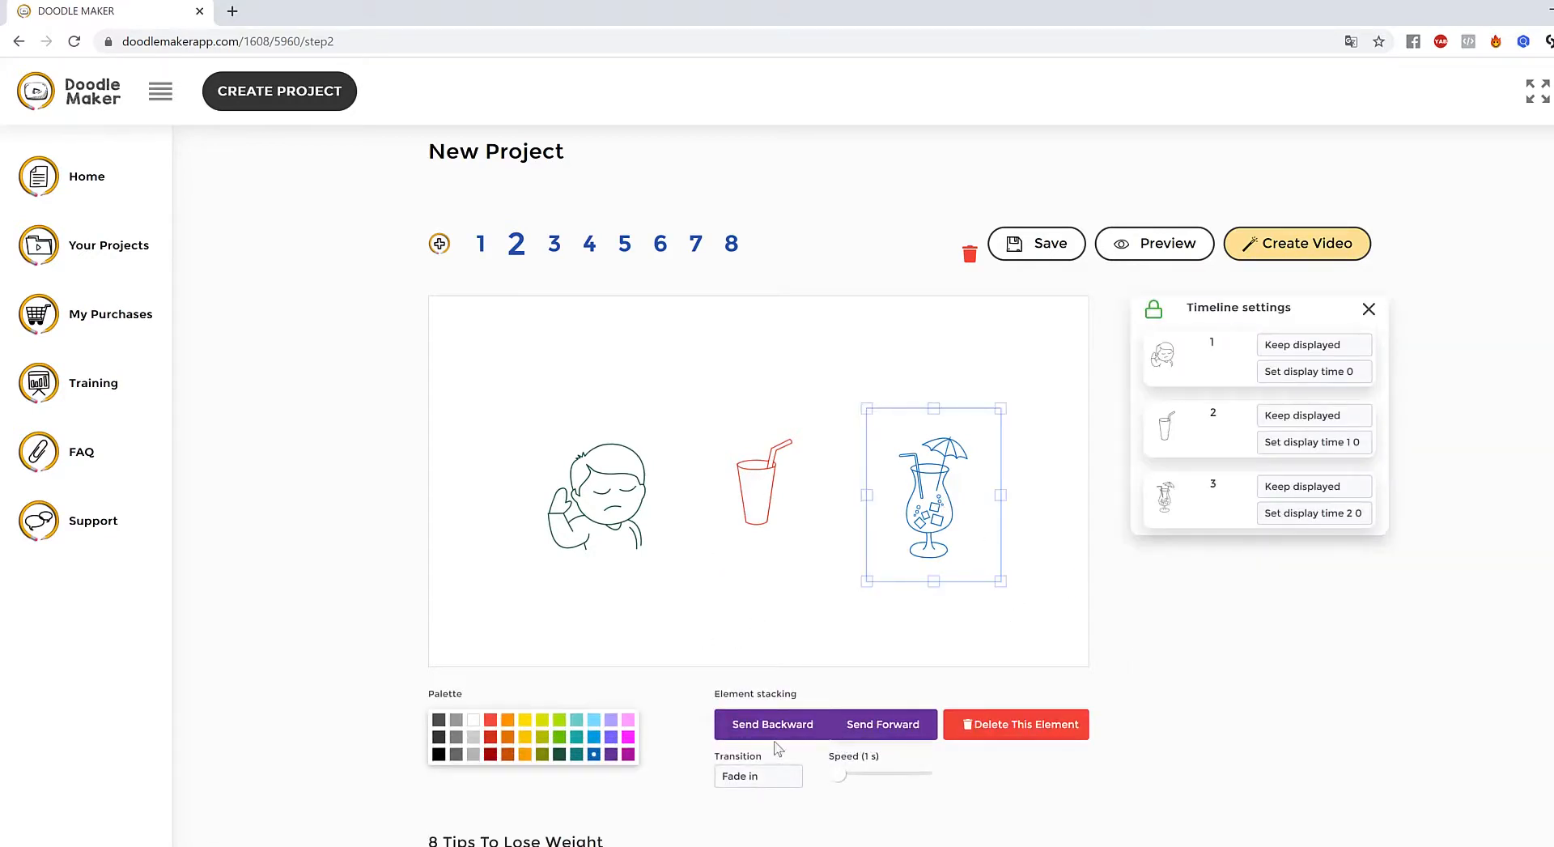
pyautogui.scroll(-1, 1328, 653)
pyautogui.scroll(1, 1332, 657)
pyautogui.click(1333, 348)
pyautogui.click(1448, 349)
pyautogui.click(1318, 371)
pyautogui.click(1539, 494)
pyautogui.click(1539, 497)
pyautogui.click(1326, 346)
pyautogui.click(1519, 435)
# - Give slide 1's fork and knife a Hand drawing transition, preview it, then return to slide 2
pyautogui.click(481, 243)
pyautogui.click(761, 450)
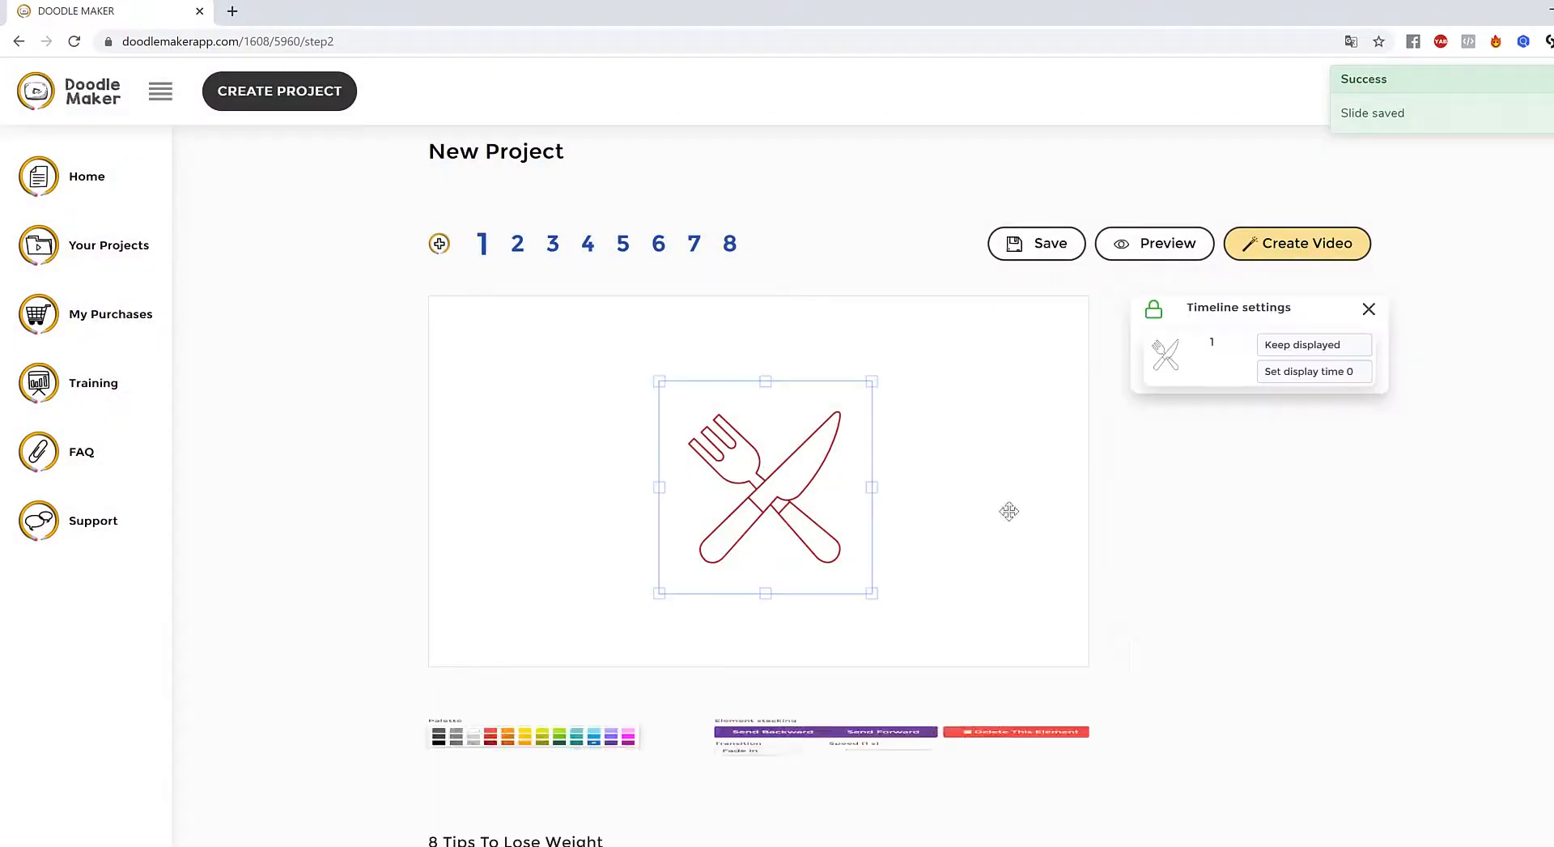
pyautogui.click(775, 779)
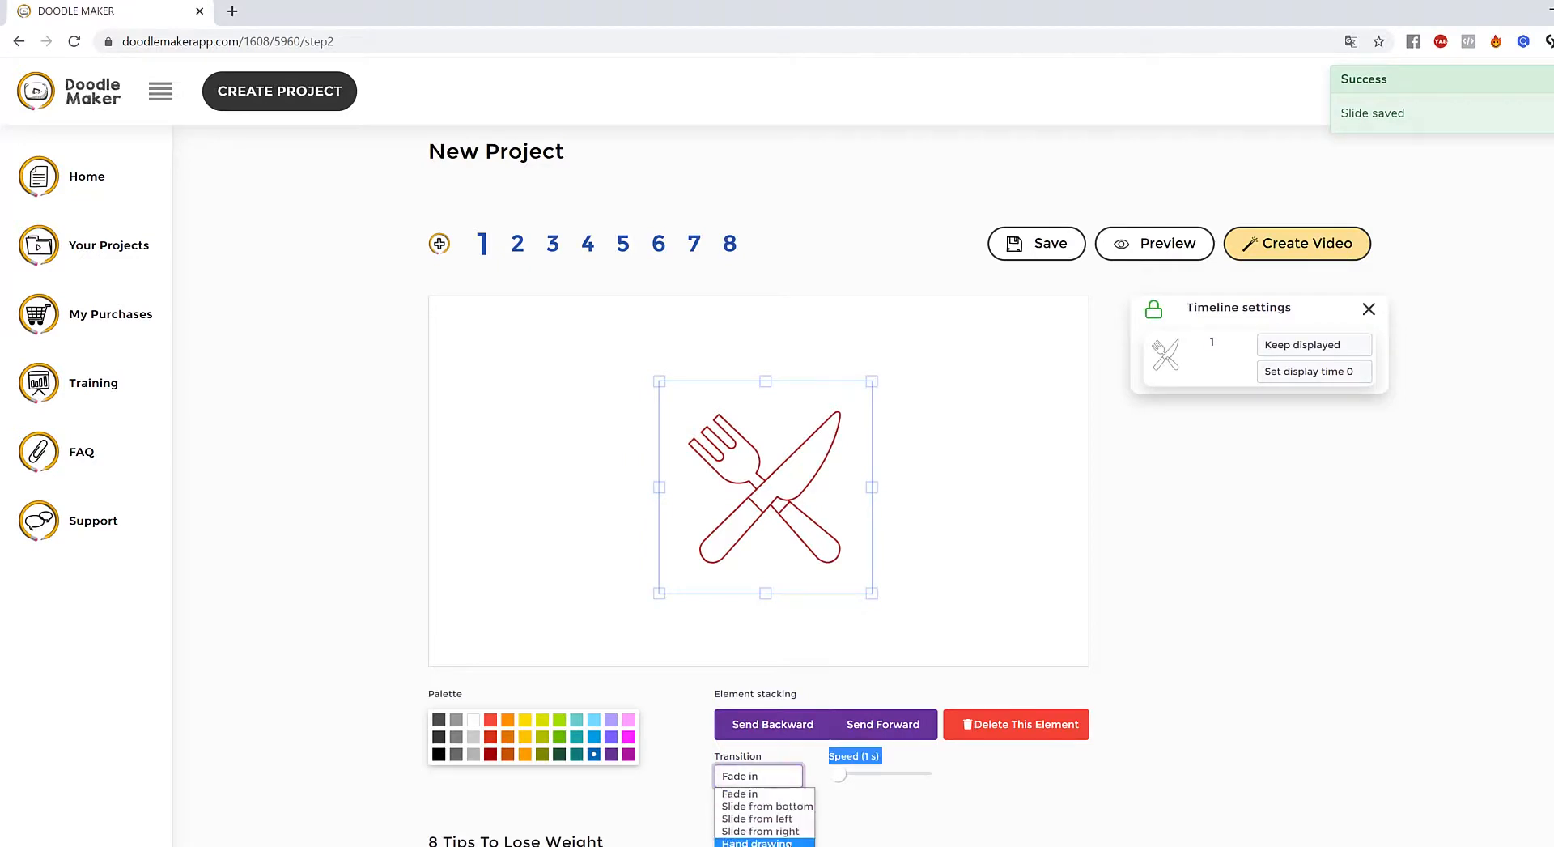
pyautogui.click(757, 837)
pyautogui.scroll(-1, 1303, 662)
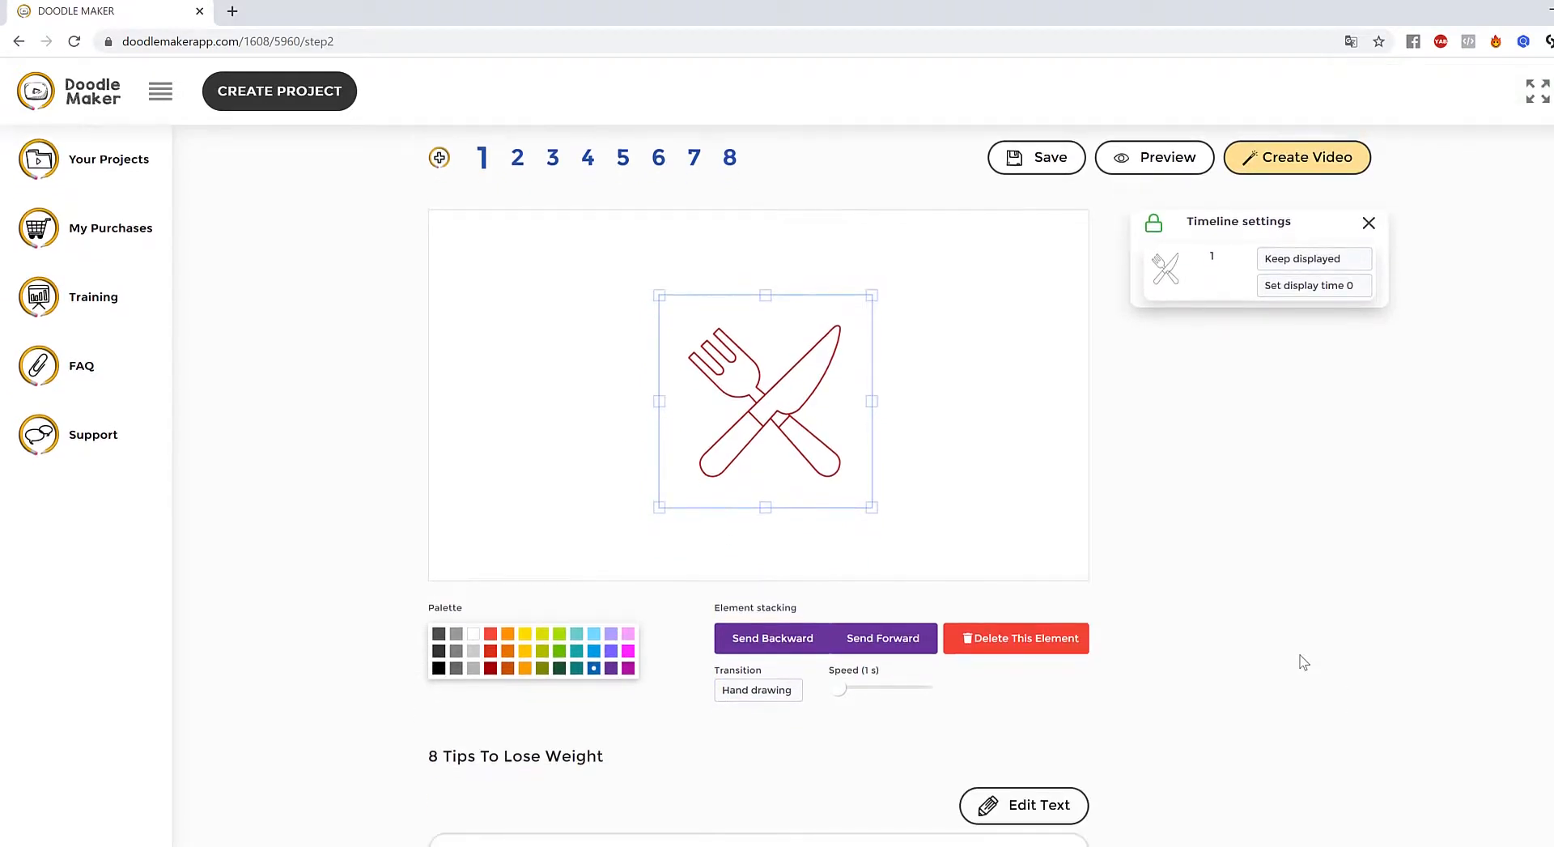
pyautogui.click(1166, 162)
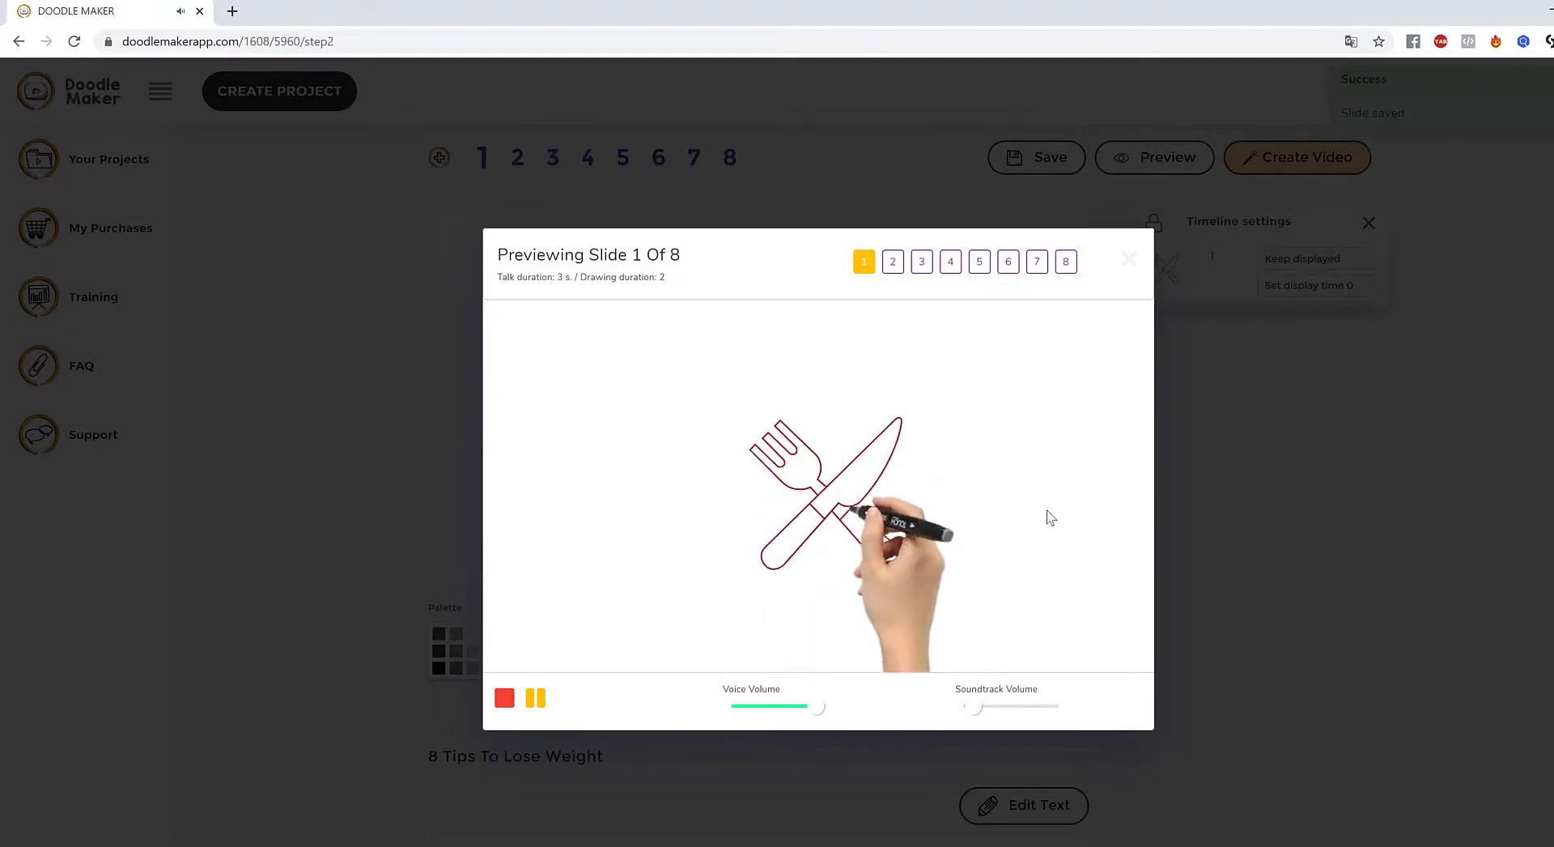
pyautogui.click(1378, 585)
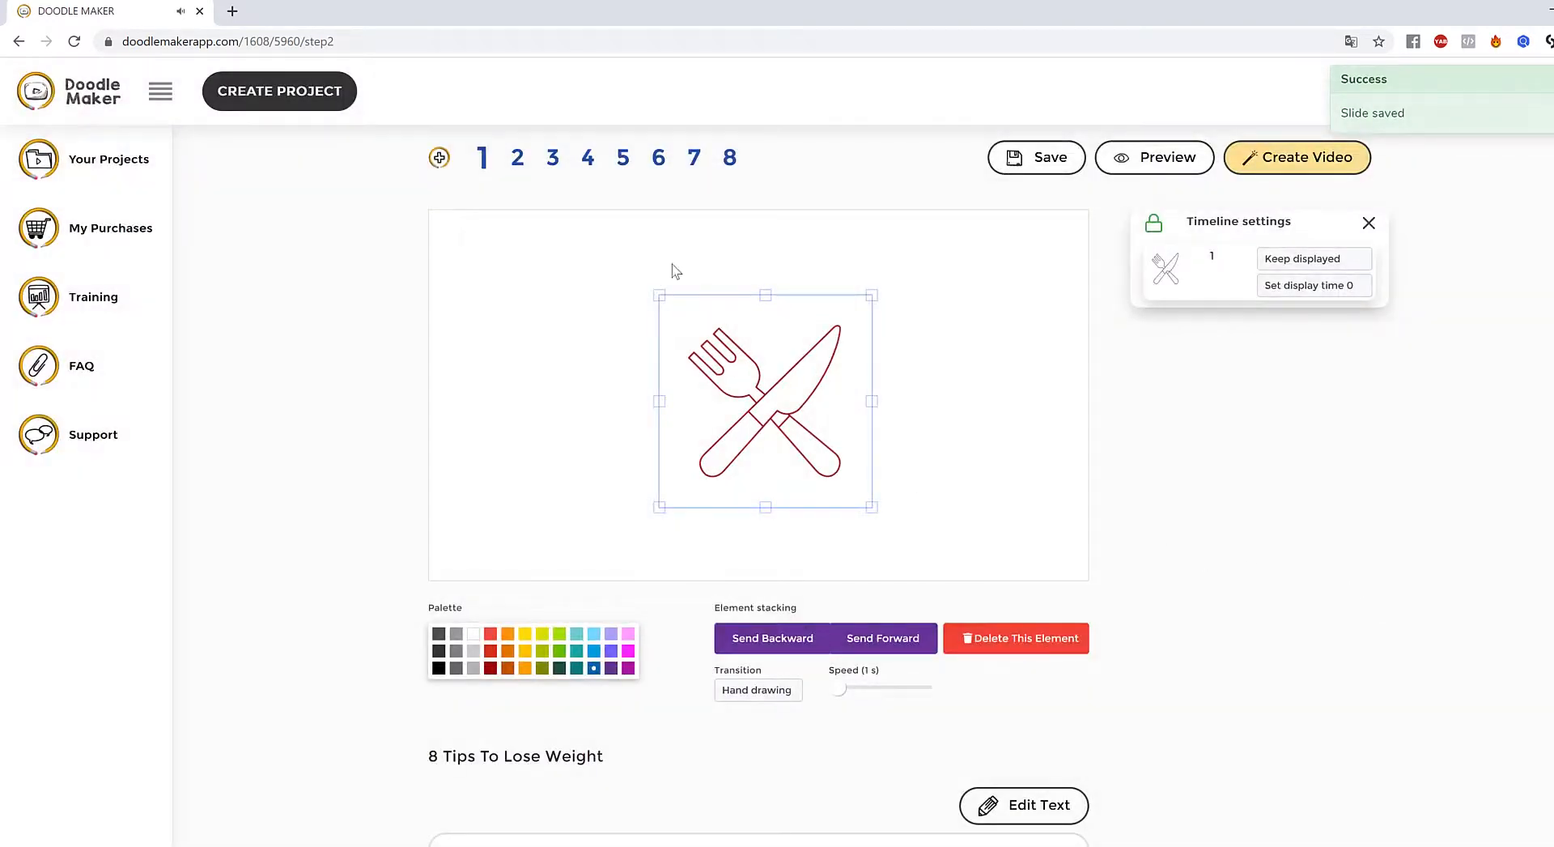
pyautogui.click(517, 158)
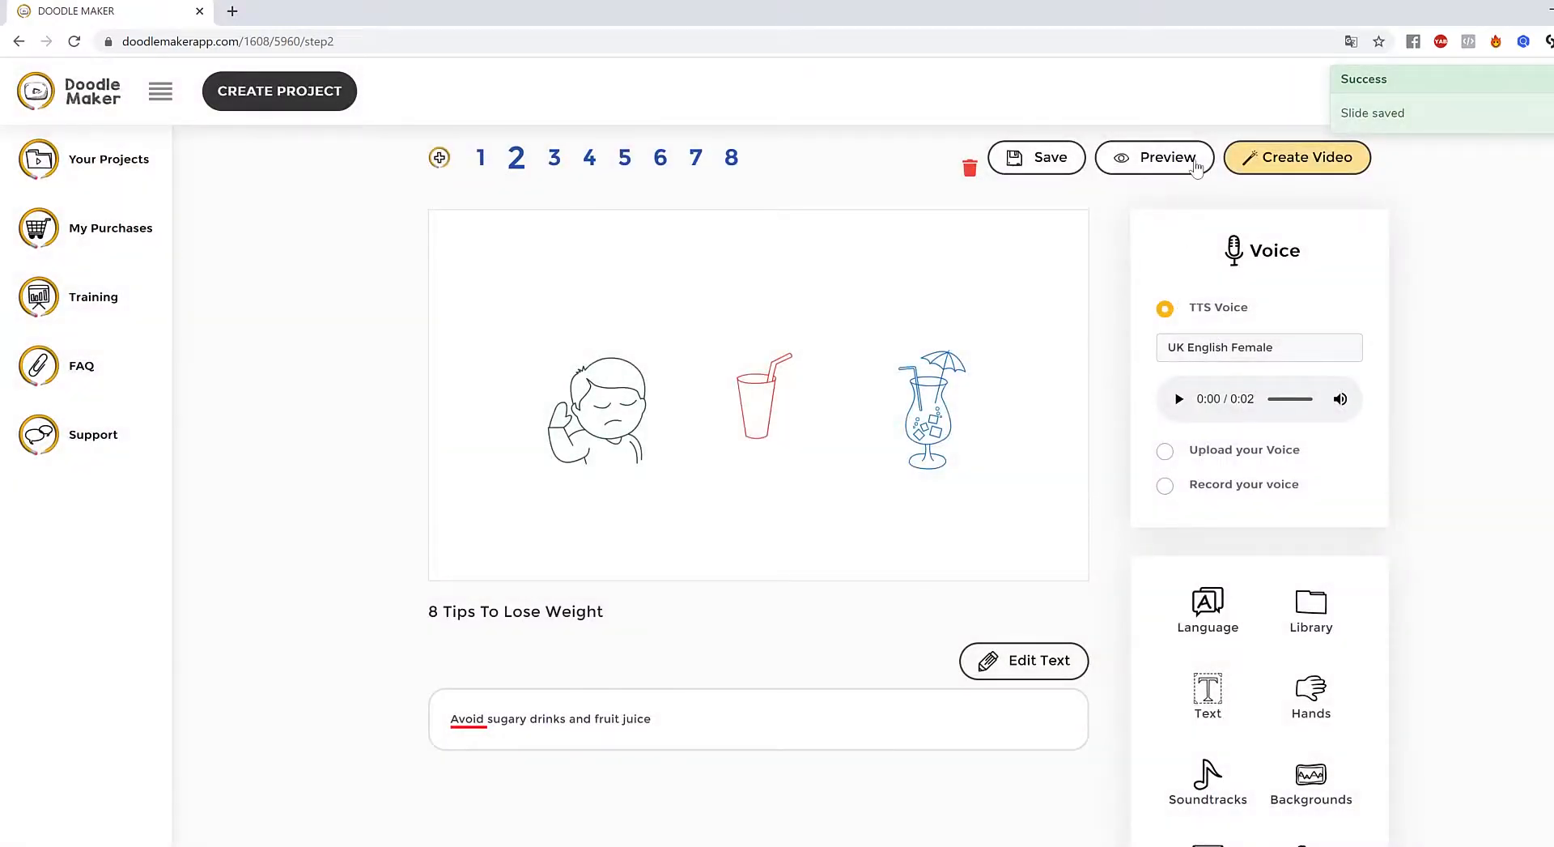
# - Preview slide 2 and set its narration voice to English UK - Harry (Male)
pyautogui.click(1164, 162)
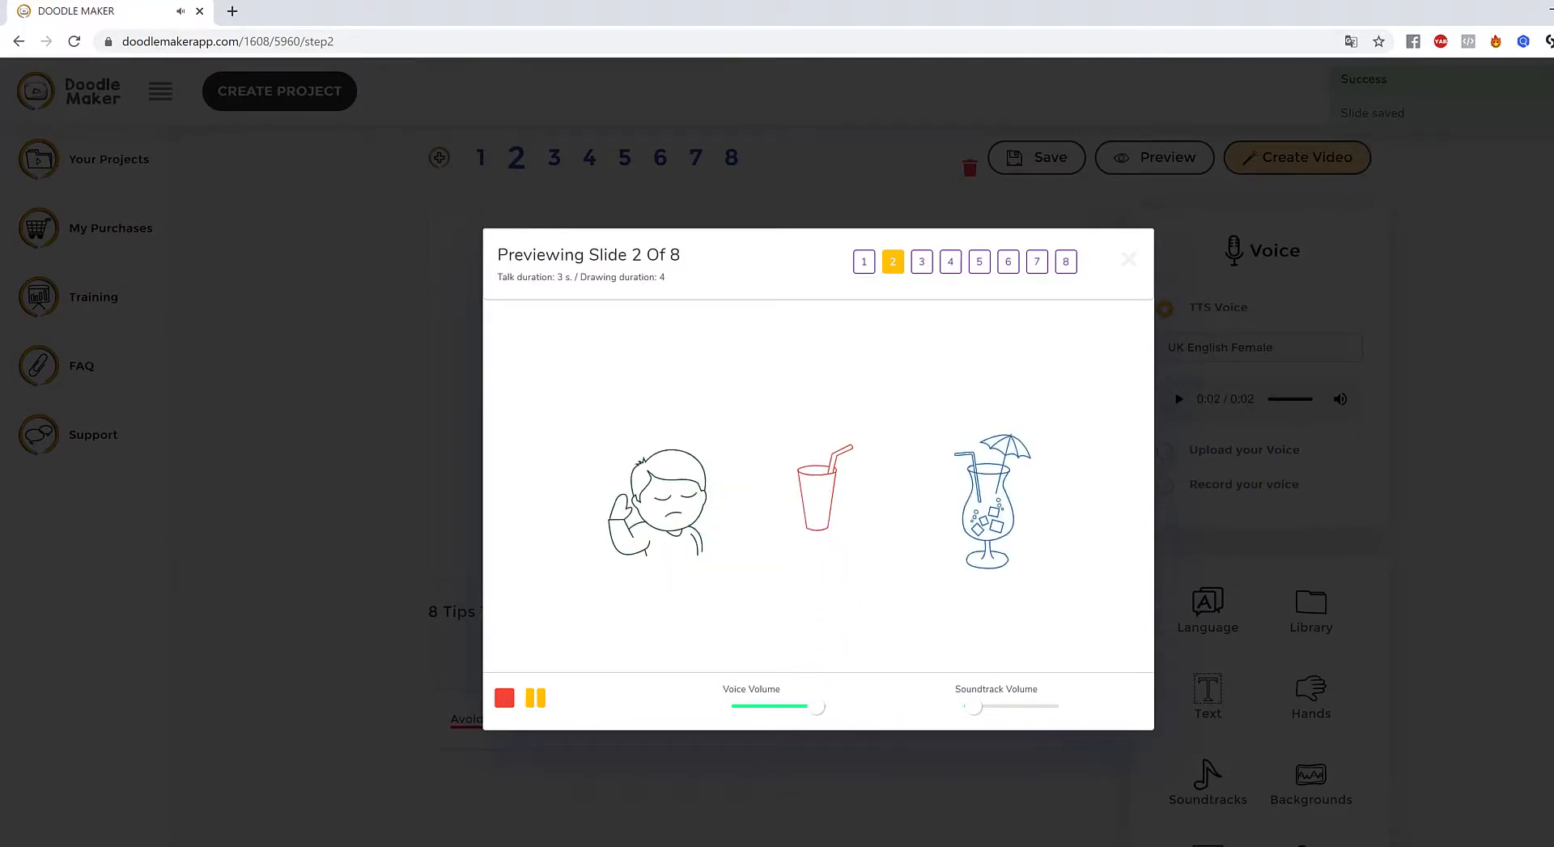
pyautogui.click(430, 566)
pyautogui.click(1336, 348)
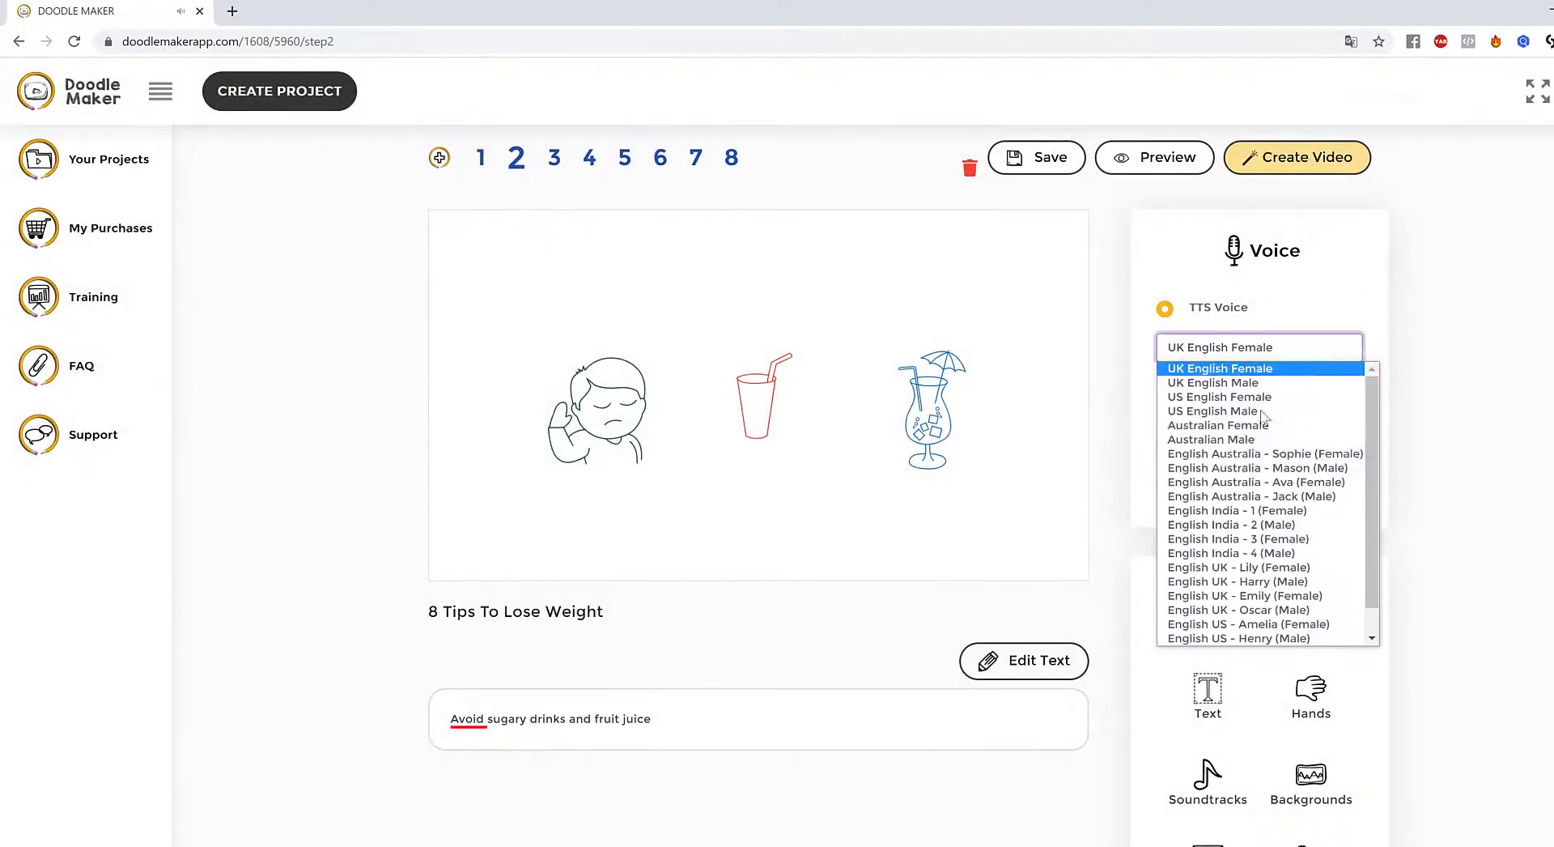
pyautogui.scroll(-1, 1312, 549)
pyautogui.click(1311, 553)
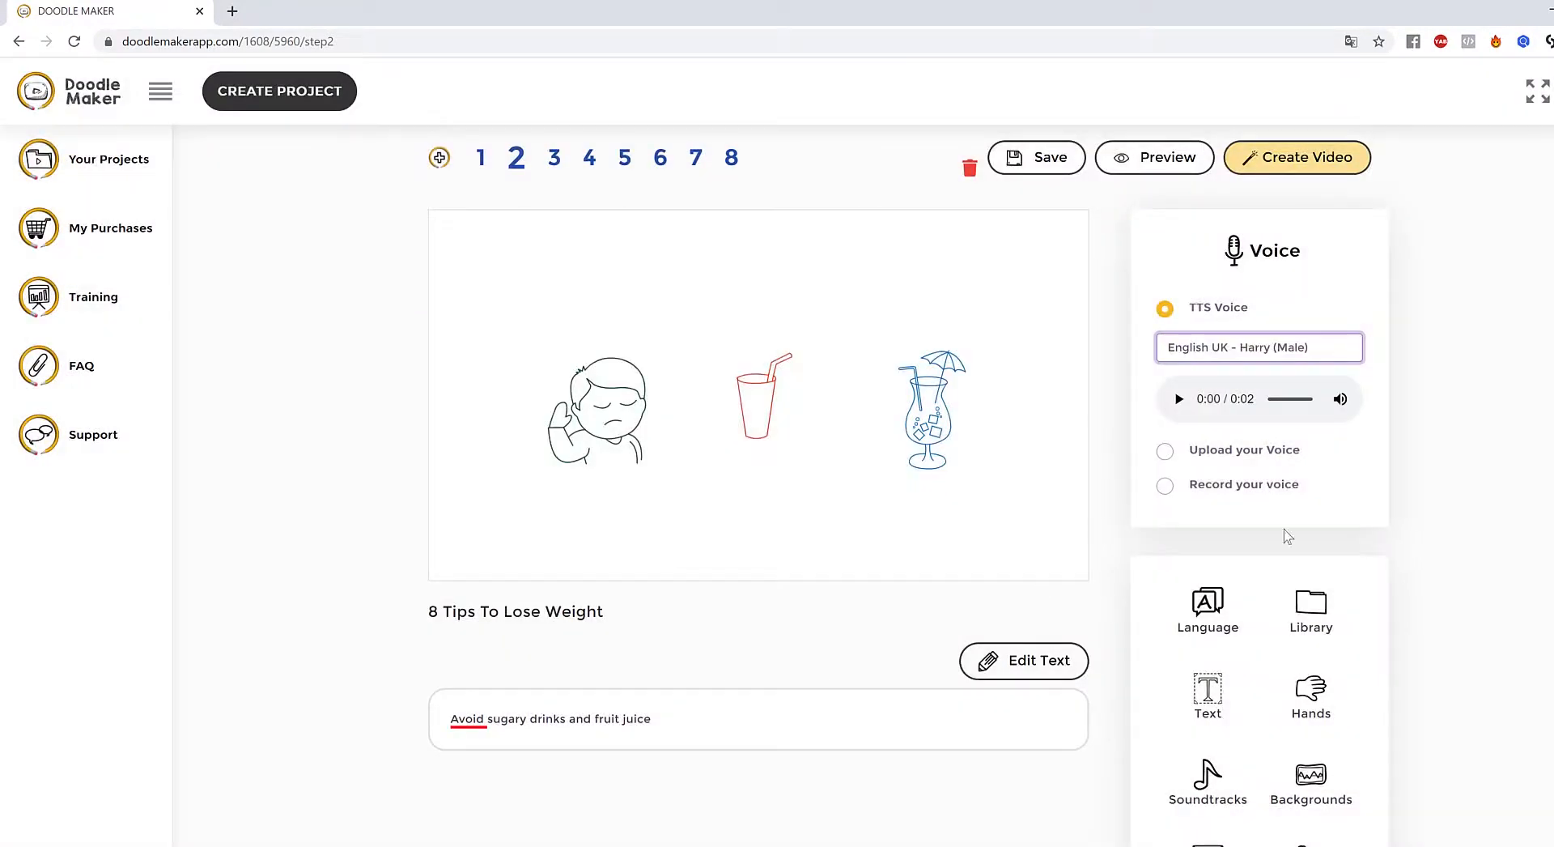
pyautogui.click(1111, 418)
# - Save slide 2 and move through slide 4 to slide 6
pyautogui.click(615, 387)
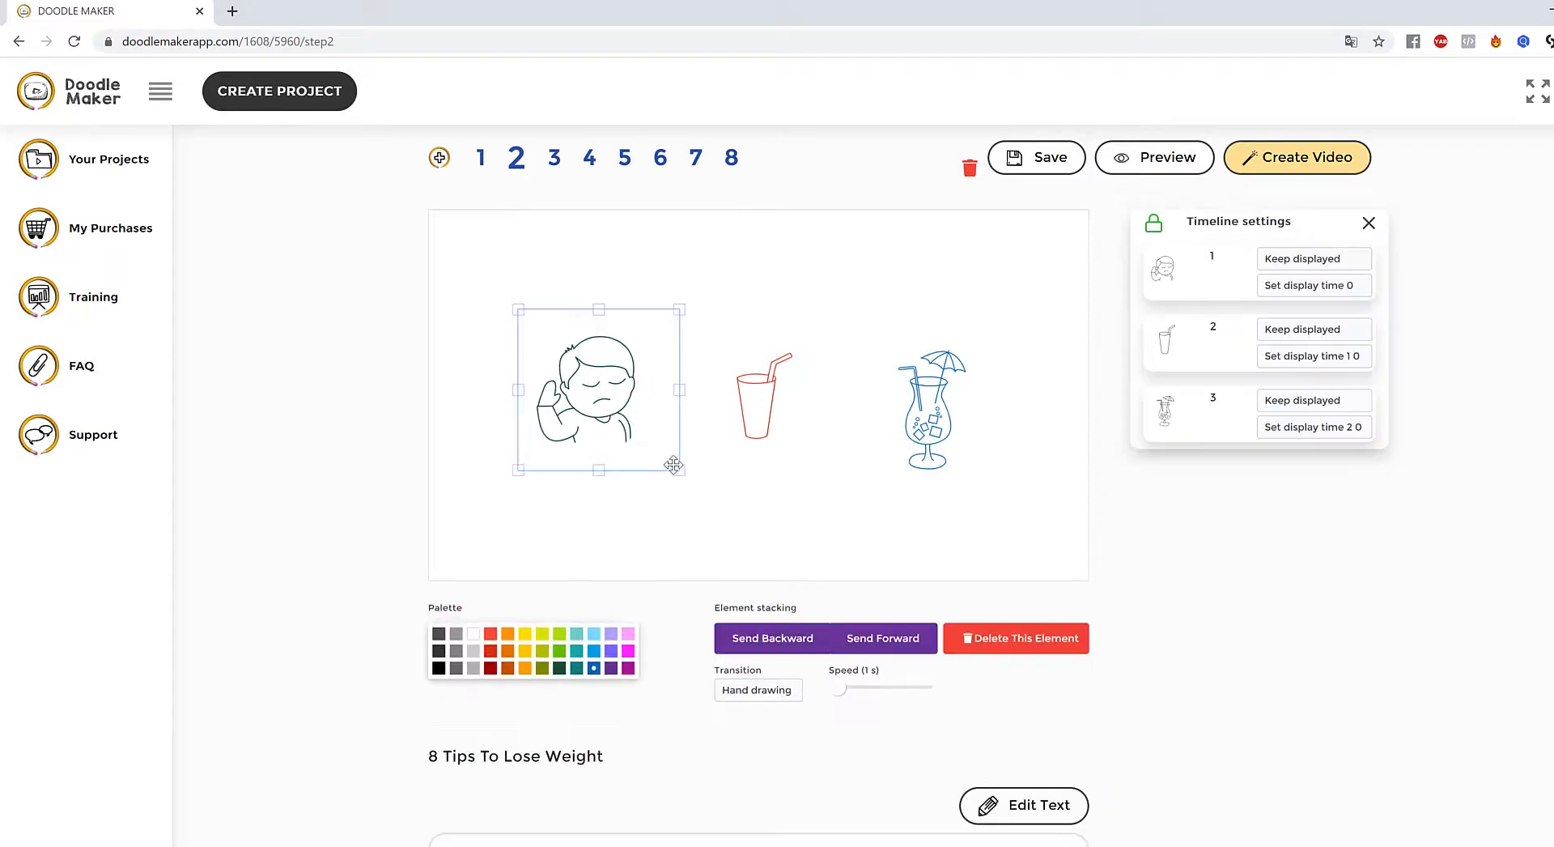
pyautogui.click(590, 157)
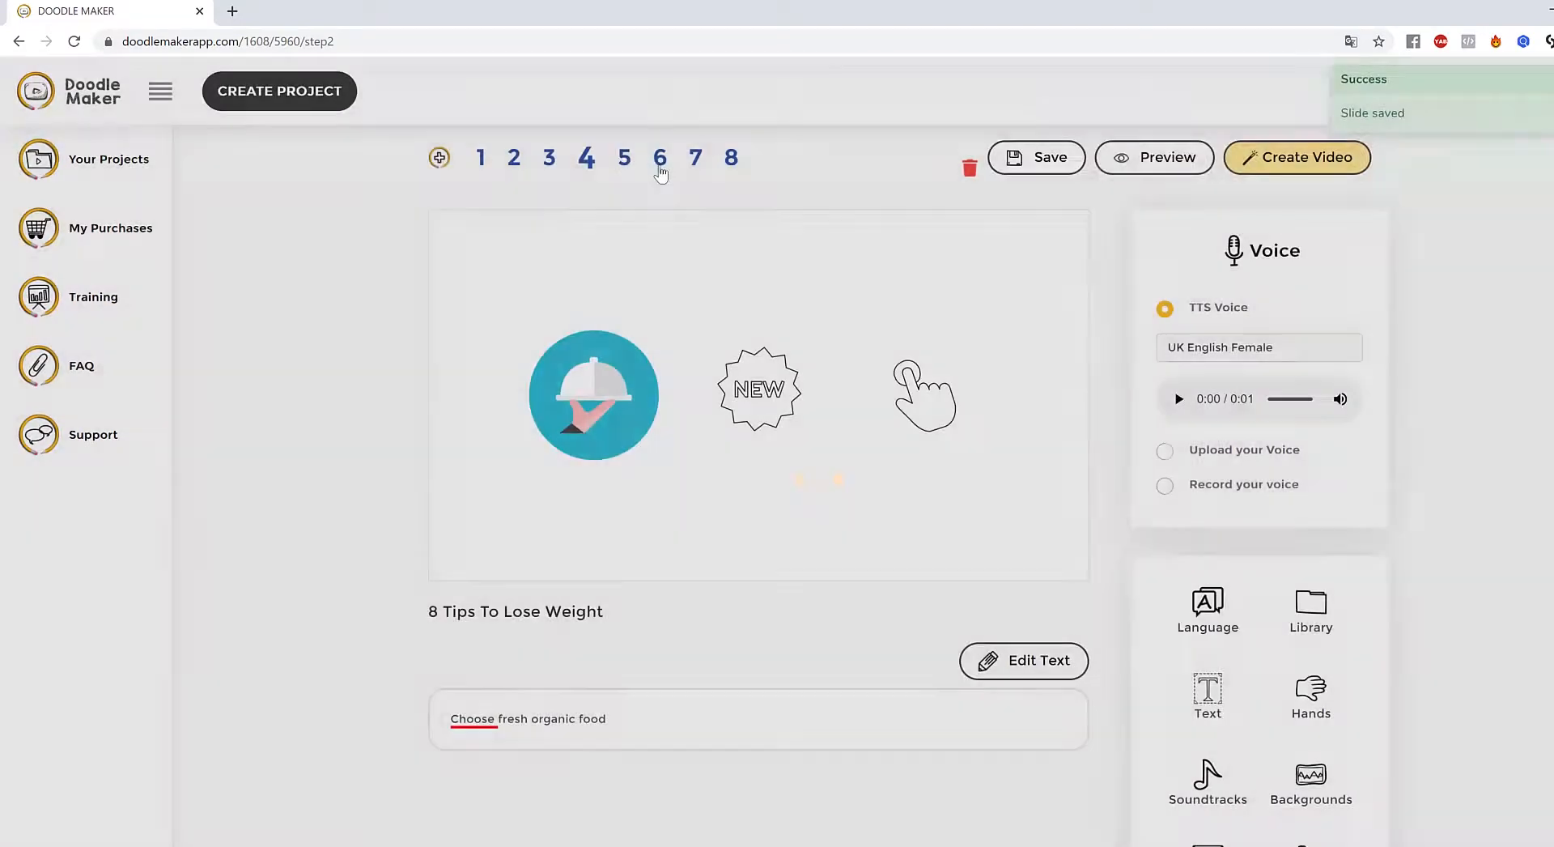
pyautogui.click(658, 165)
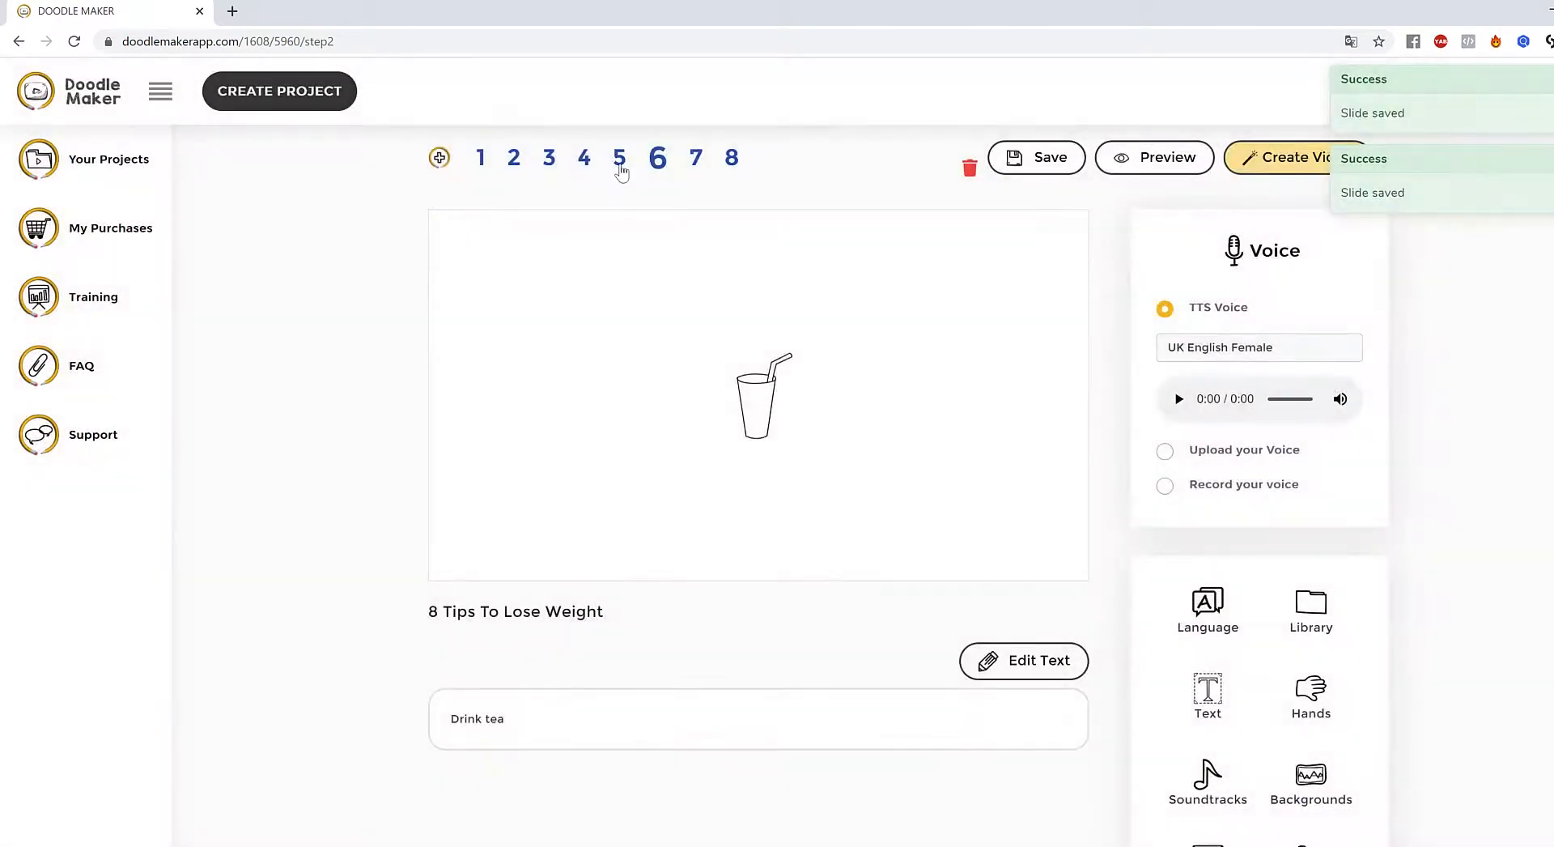
# - On slide 4, enlarge the cloche icon and nudge it up and left
pyautogui.click(619, 162)
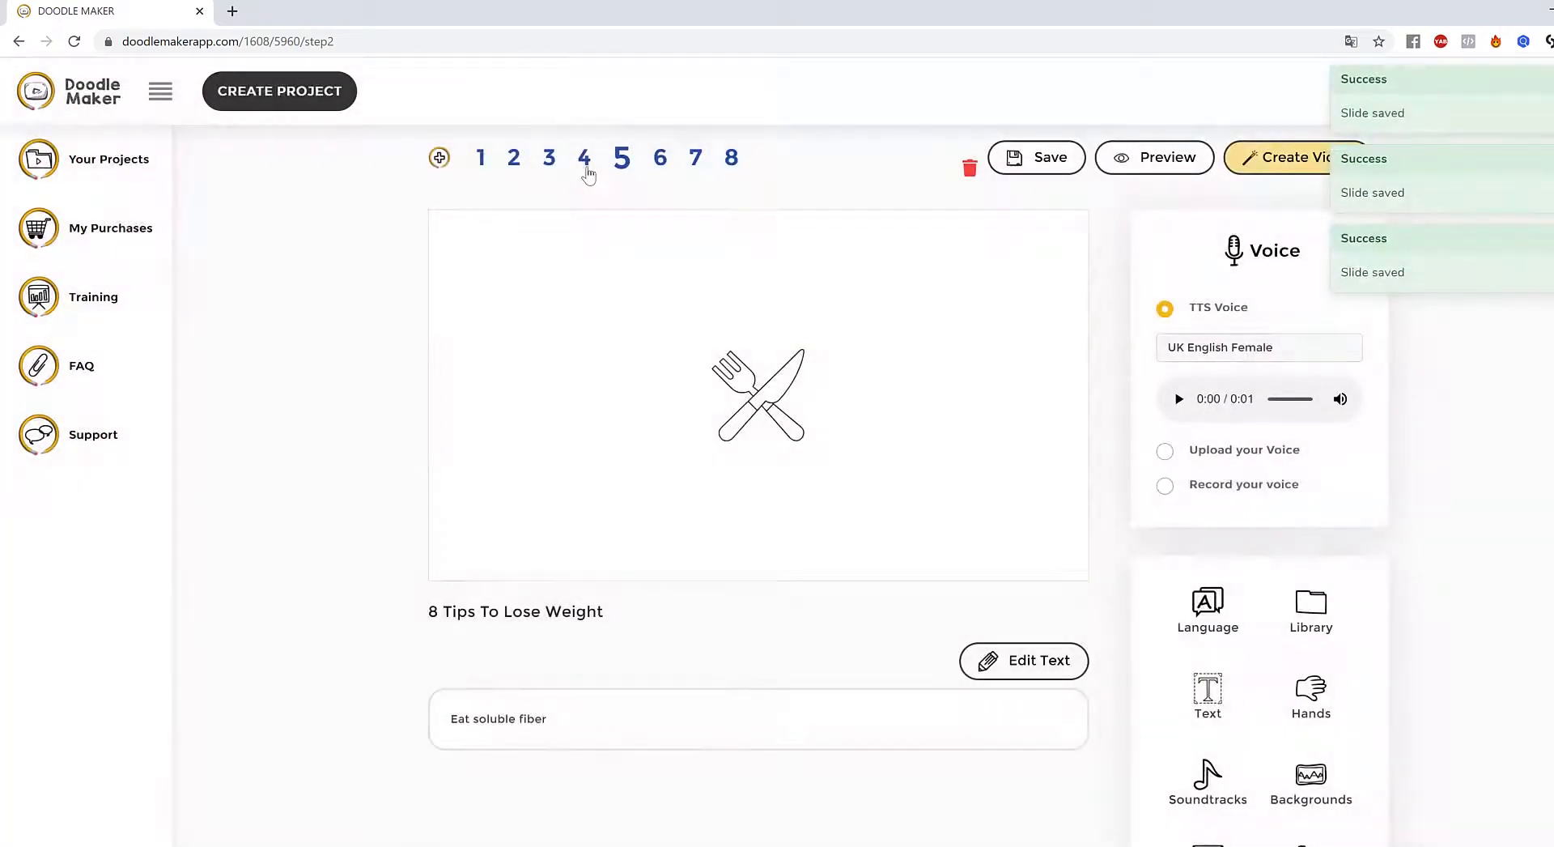
pyautogui.click(585, 158)
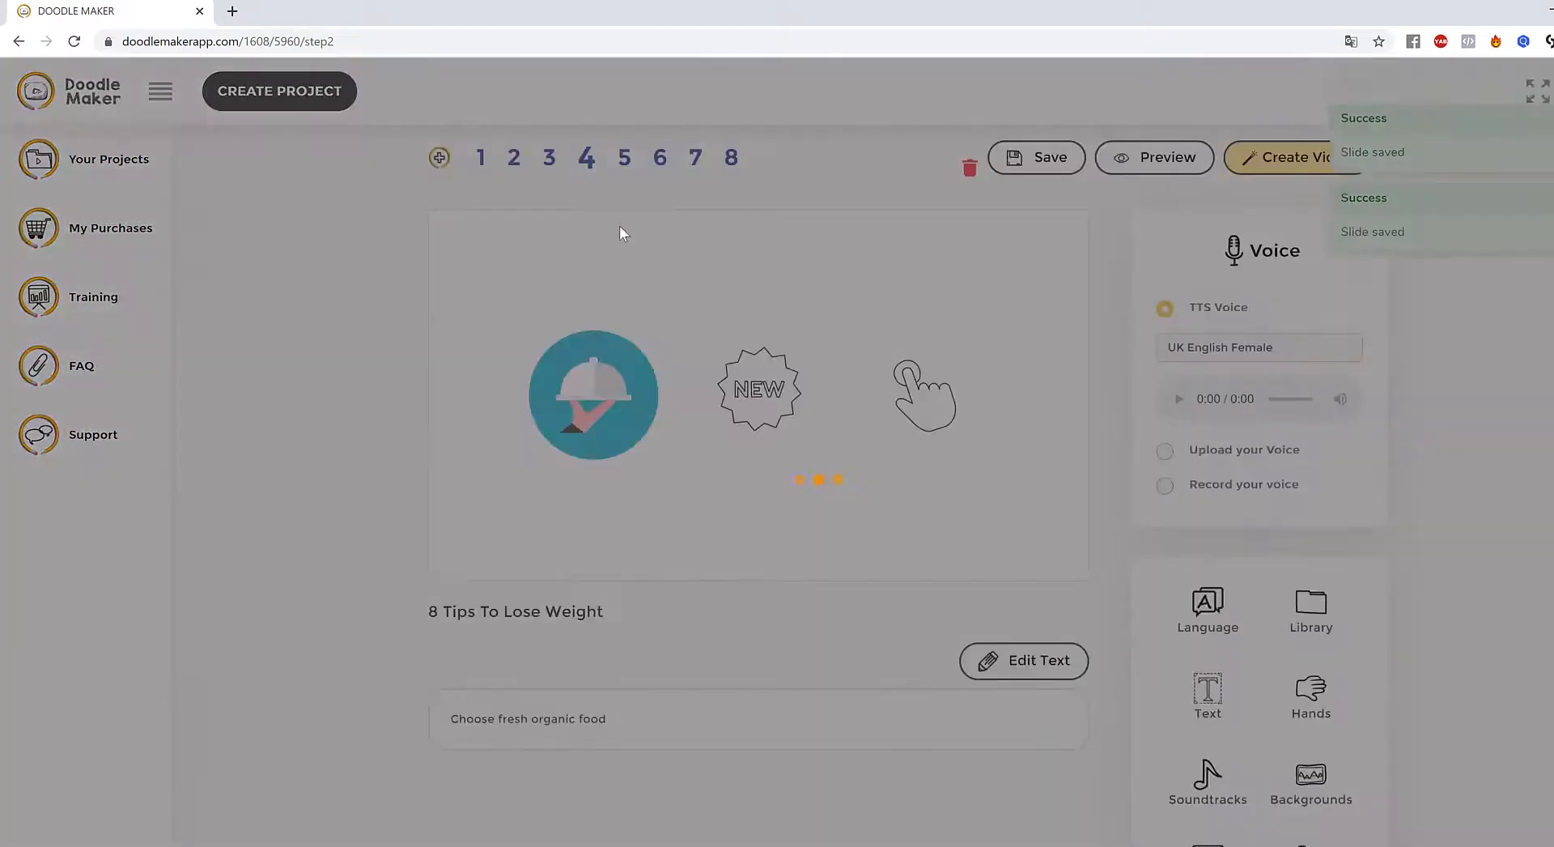
pyautogui.click(607, 417)
pyautogui.moveTo(658, 458); pyautogui.dragTo(679, 488)
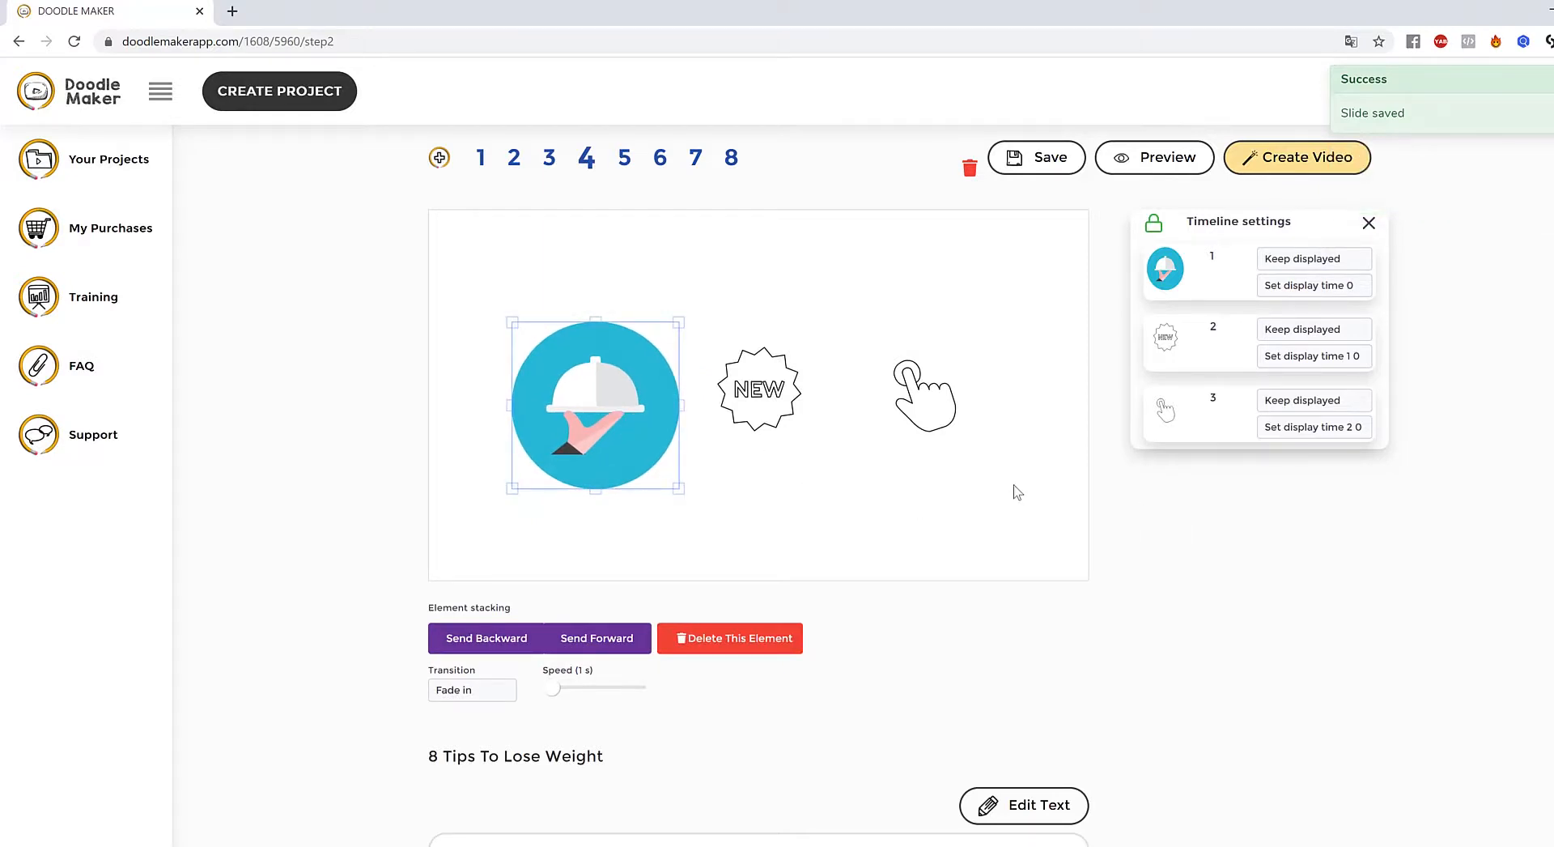
pyautogui.moveTo(625, 361); pyautogui.dragTo(611, 348)
pyautogui.scroll(1, 988, 566)
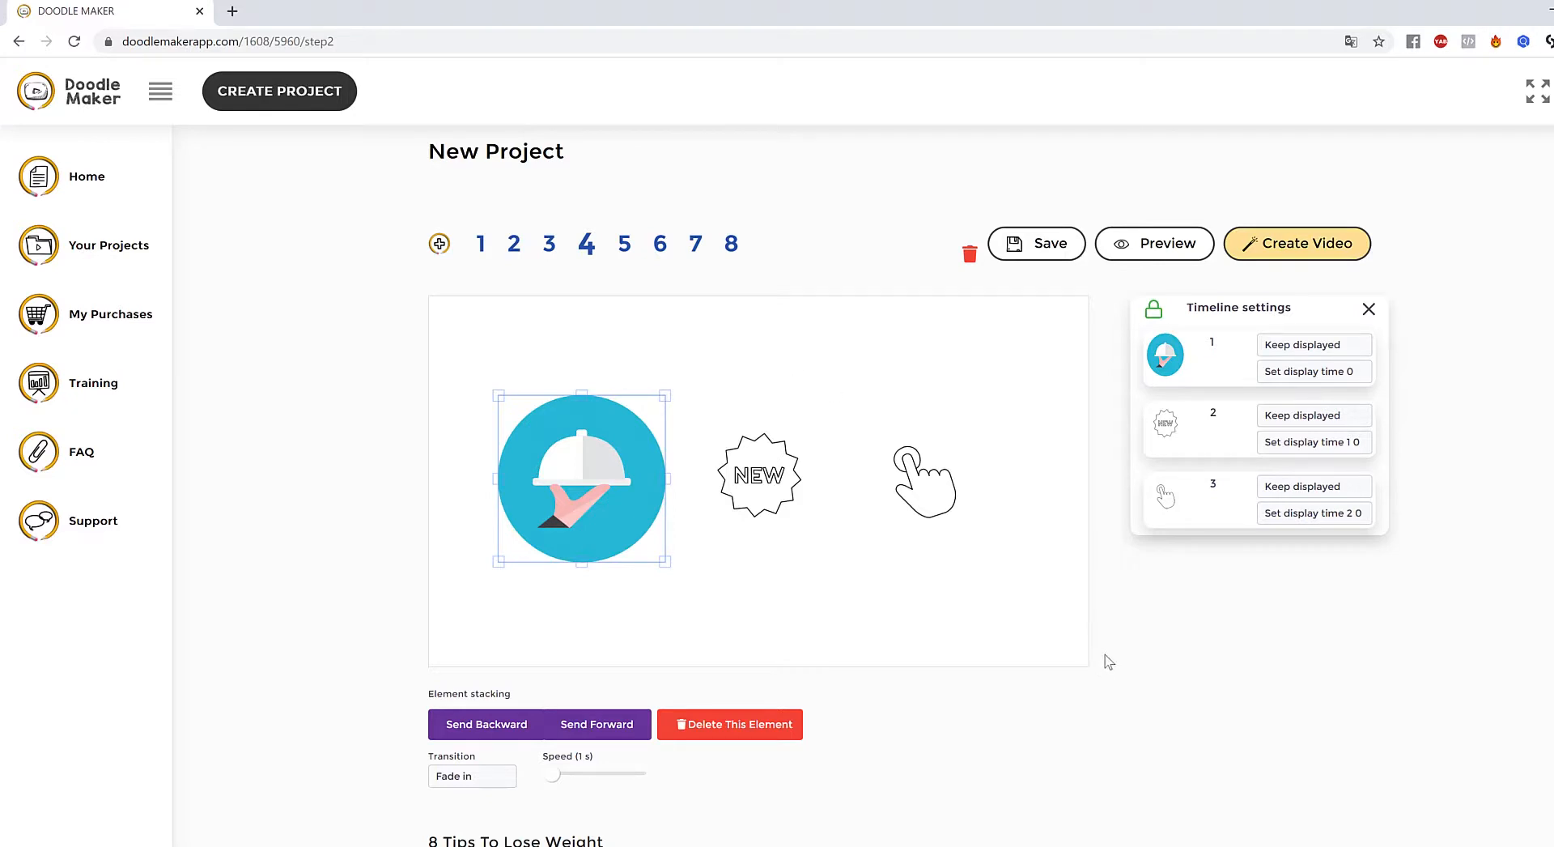
# - Select and deselect the NEW badge, then browse the image library's uploaded images
pyautogui.click(791, 427)
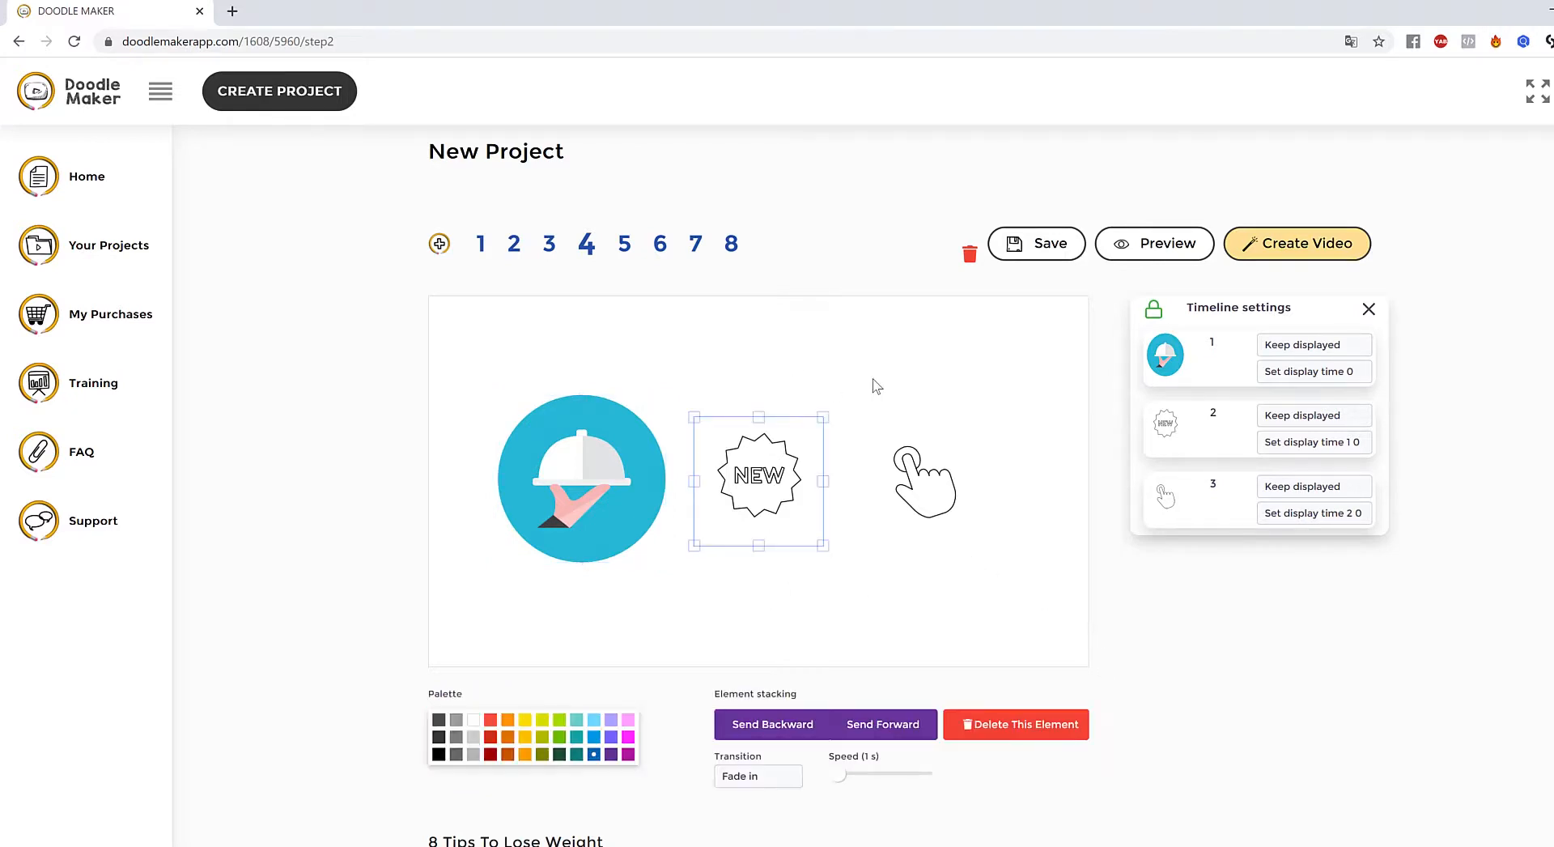
pyautogui.click(880, 385)
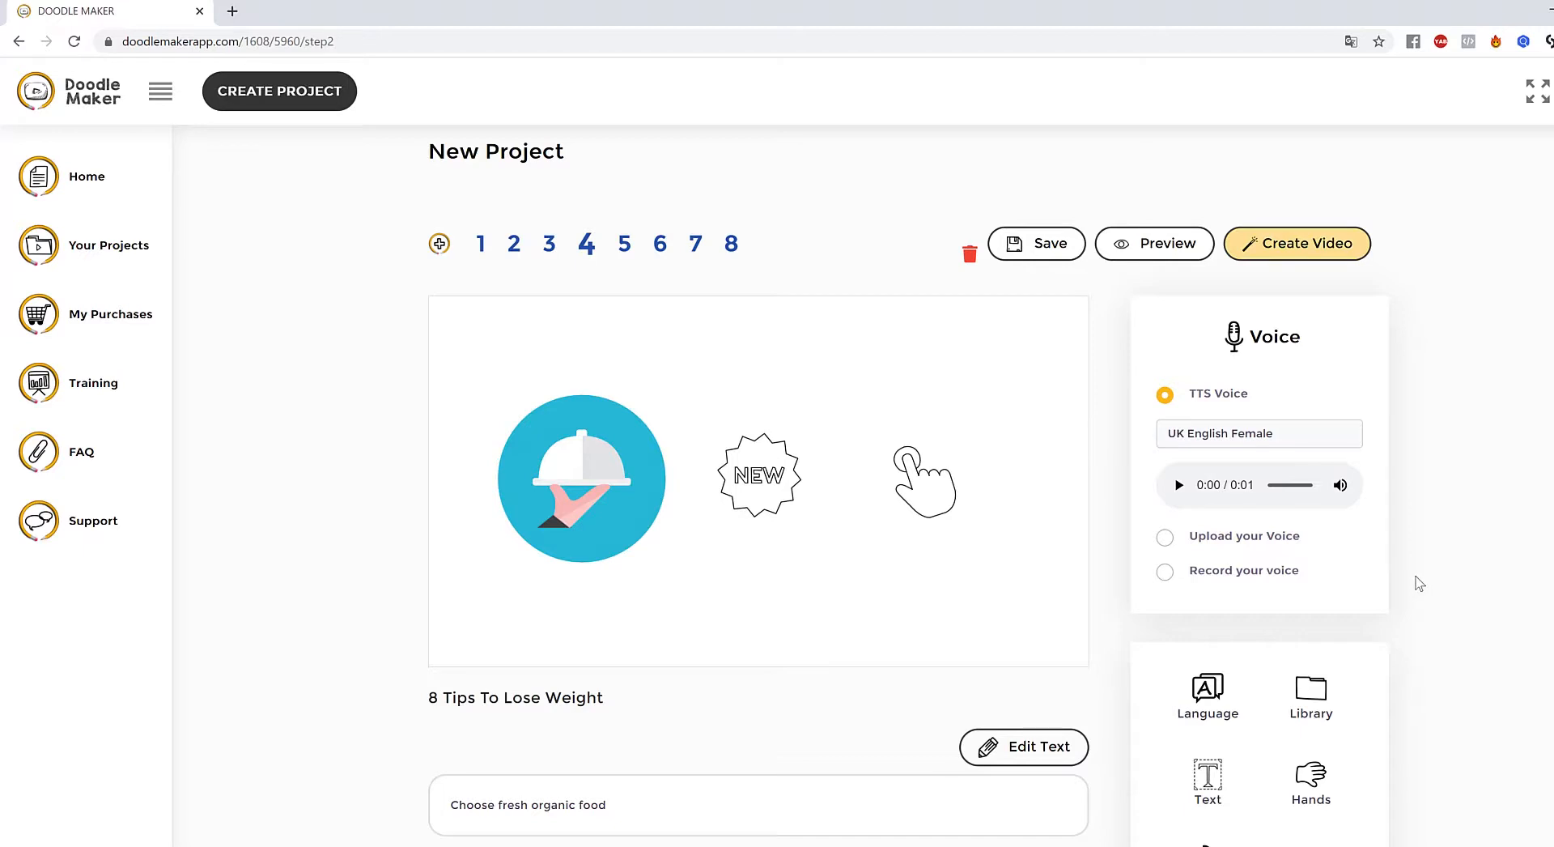
pyautogui.scroll(-1, 1396, 587)
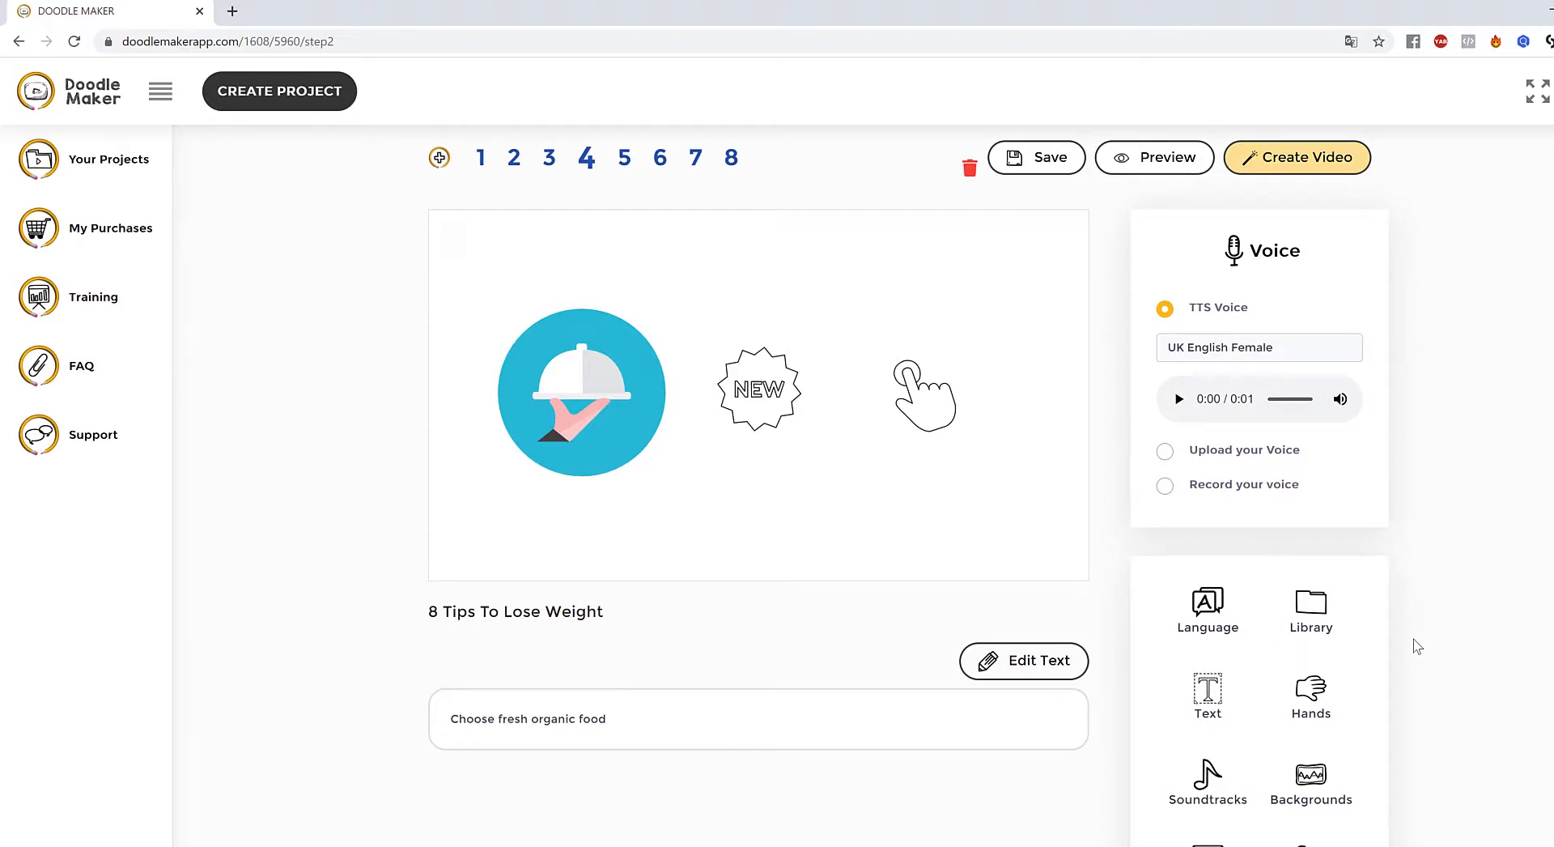
pyautogui.click(1315, 607)
pyautogui.scroll(-1, 1498, 479)
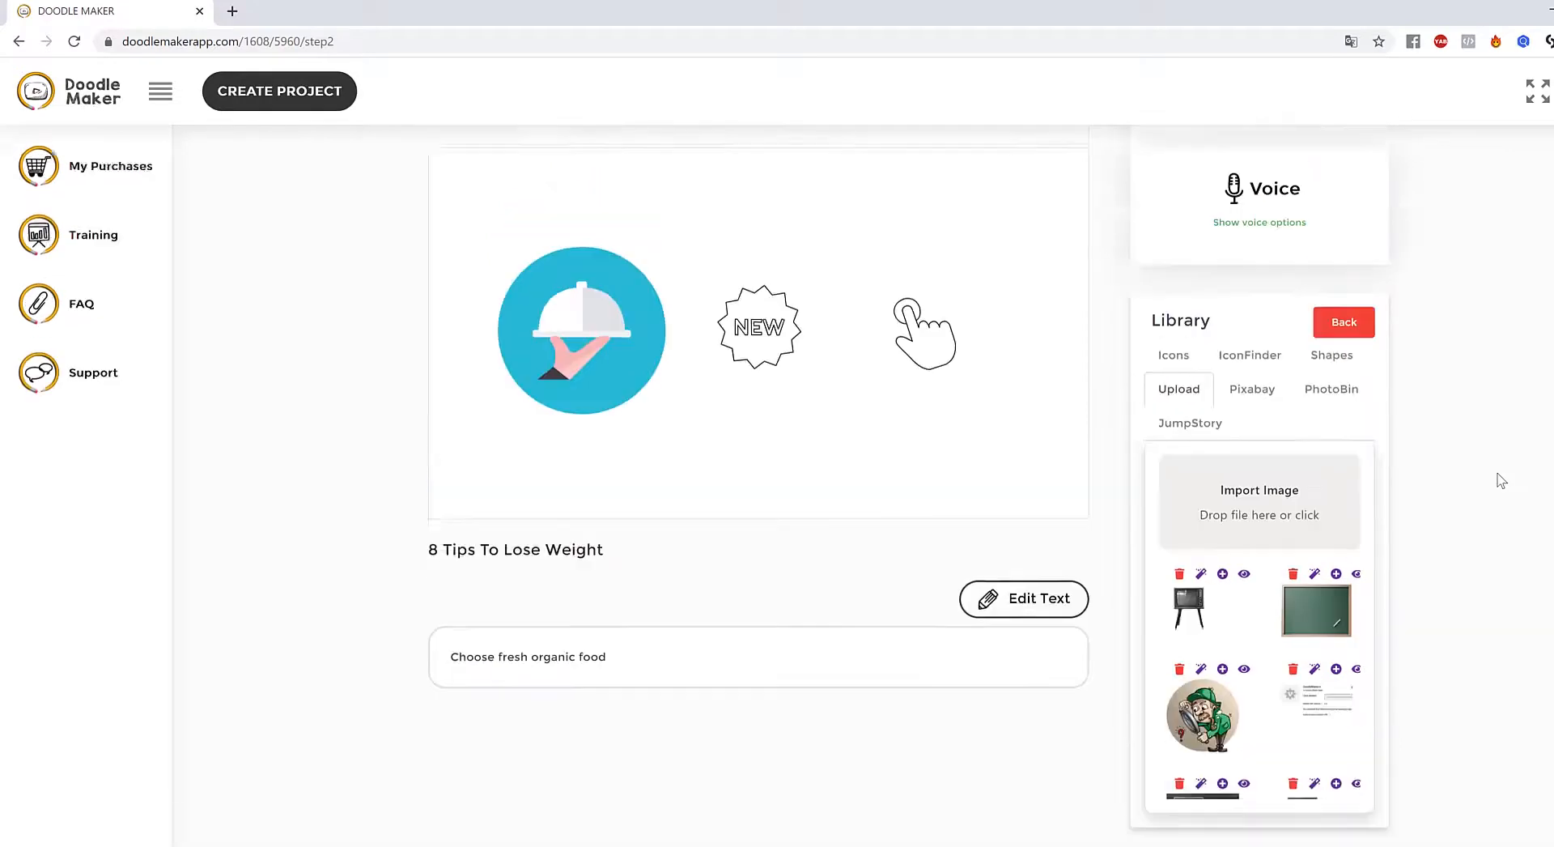
pyautogui.scroll(1, 1502, 480)
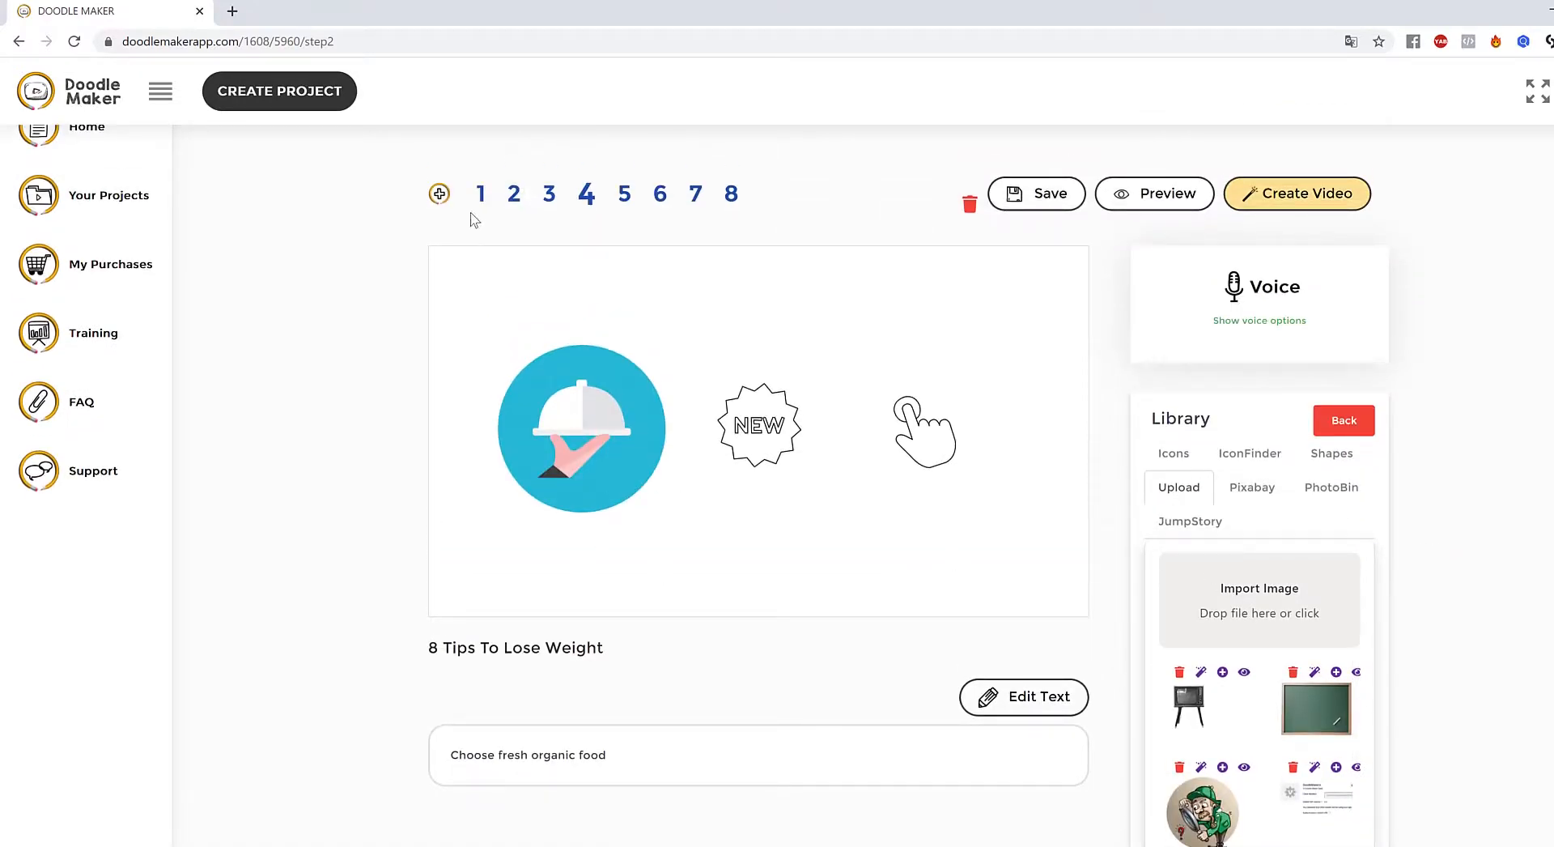
# - Go to slide 2 and inspect the boy drawing
pyautogui.click(513, 198)
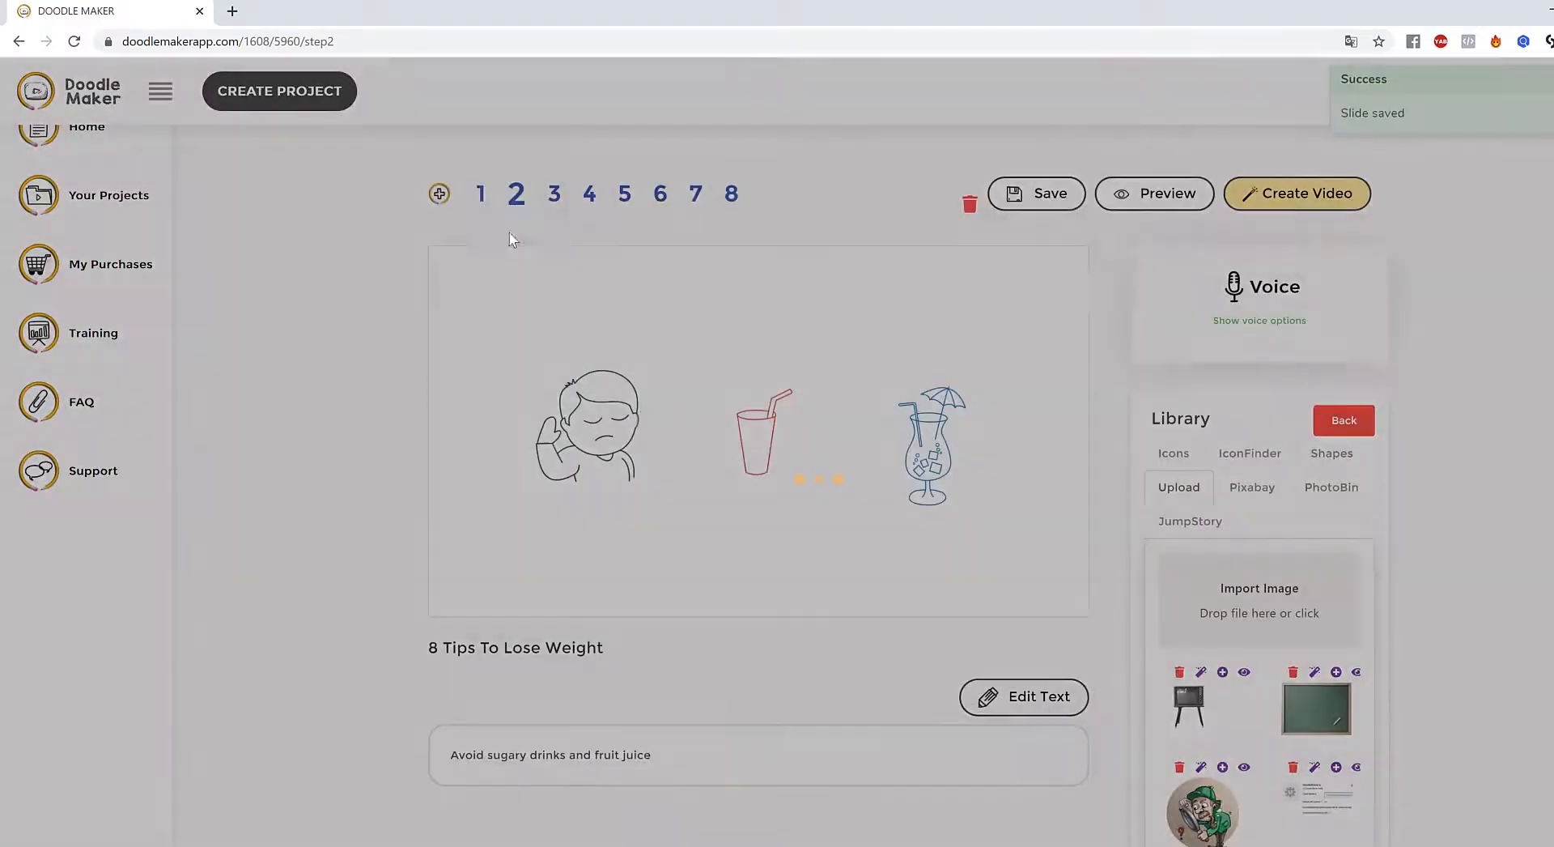
pyautogui.click(586, 423)
pyautogui.scroll(-2, 680, 615)
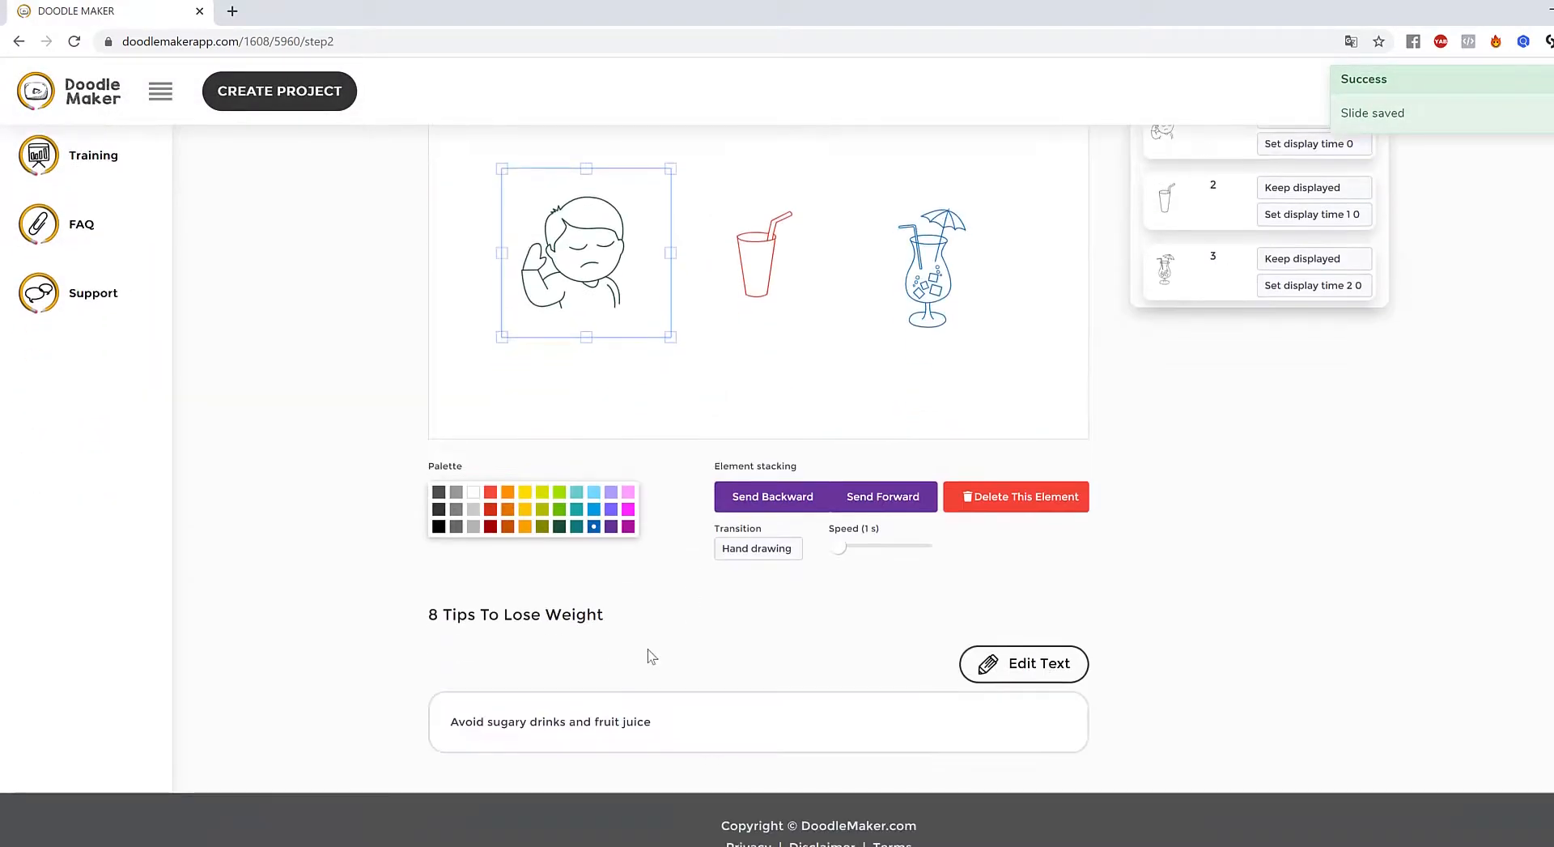
pyautogui.scroll(3, 770, 662)
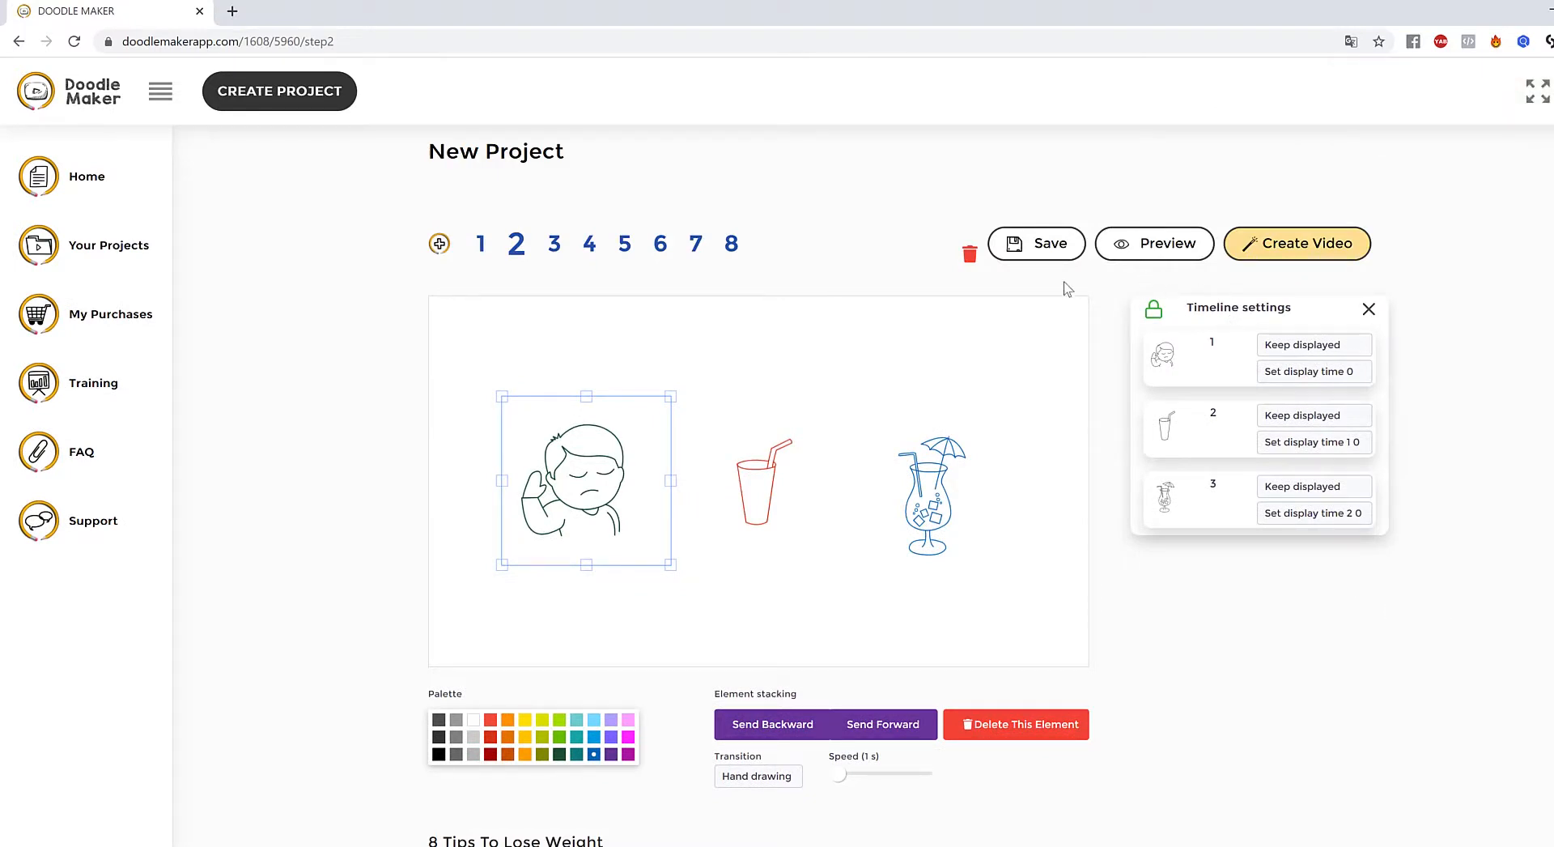
pyautogui.click(1063, 516)
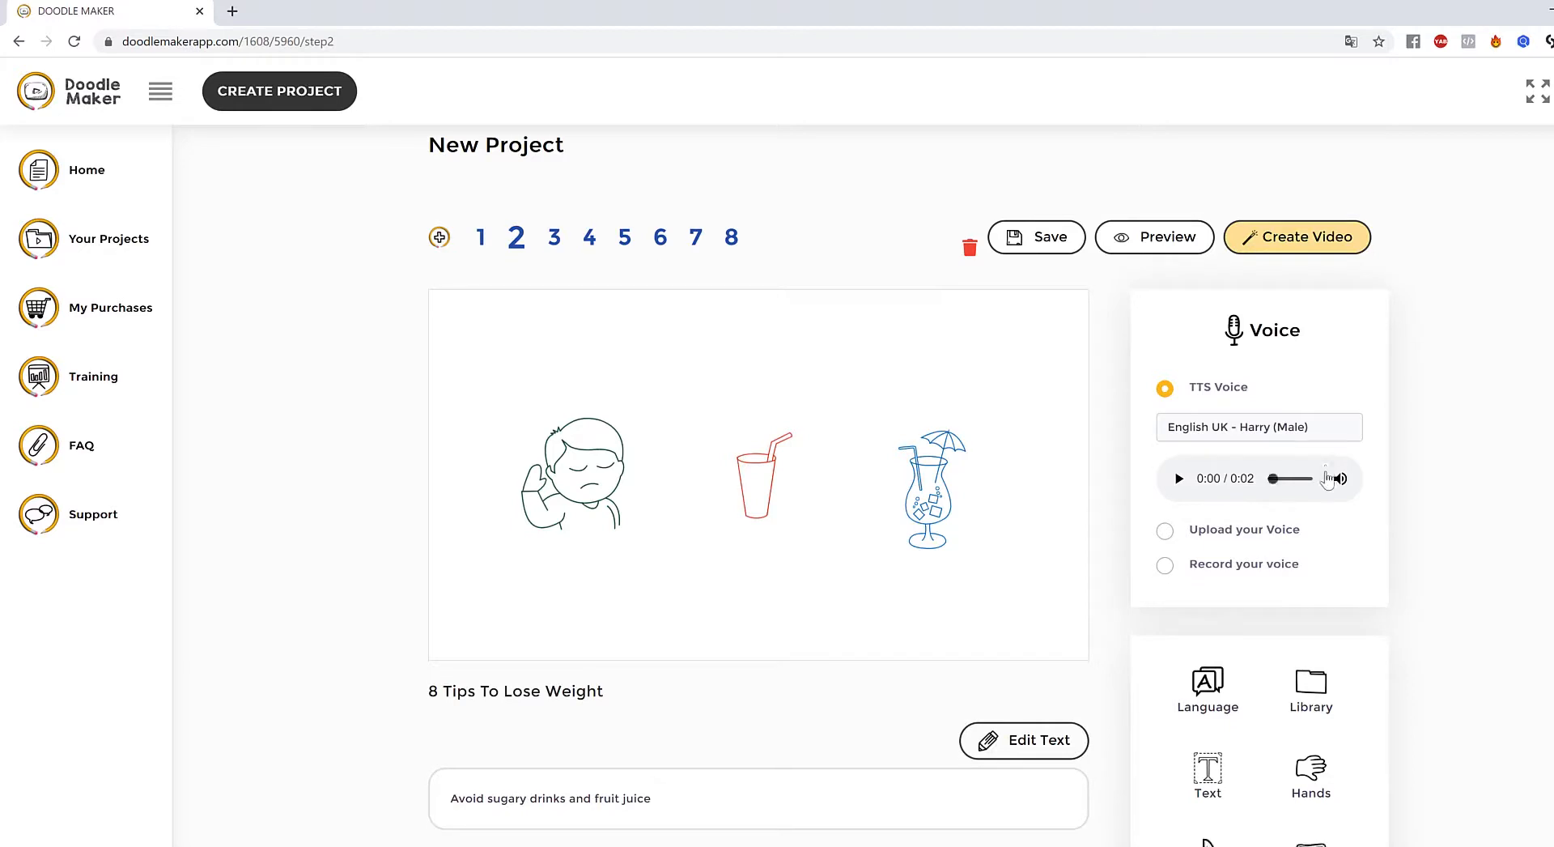
pyautogui.scroll(-3, 1296, 523)
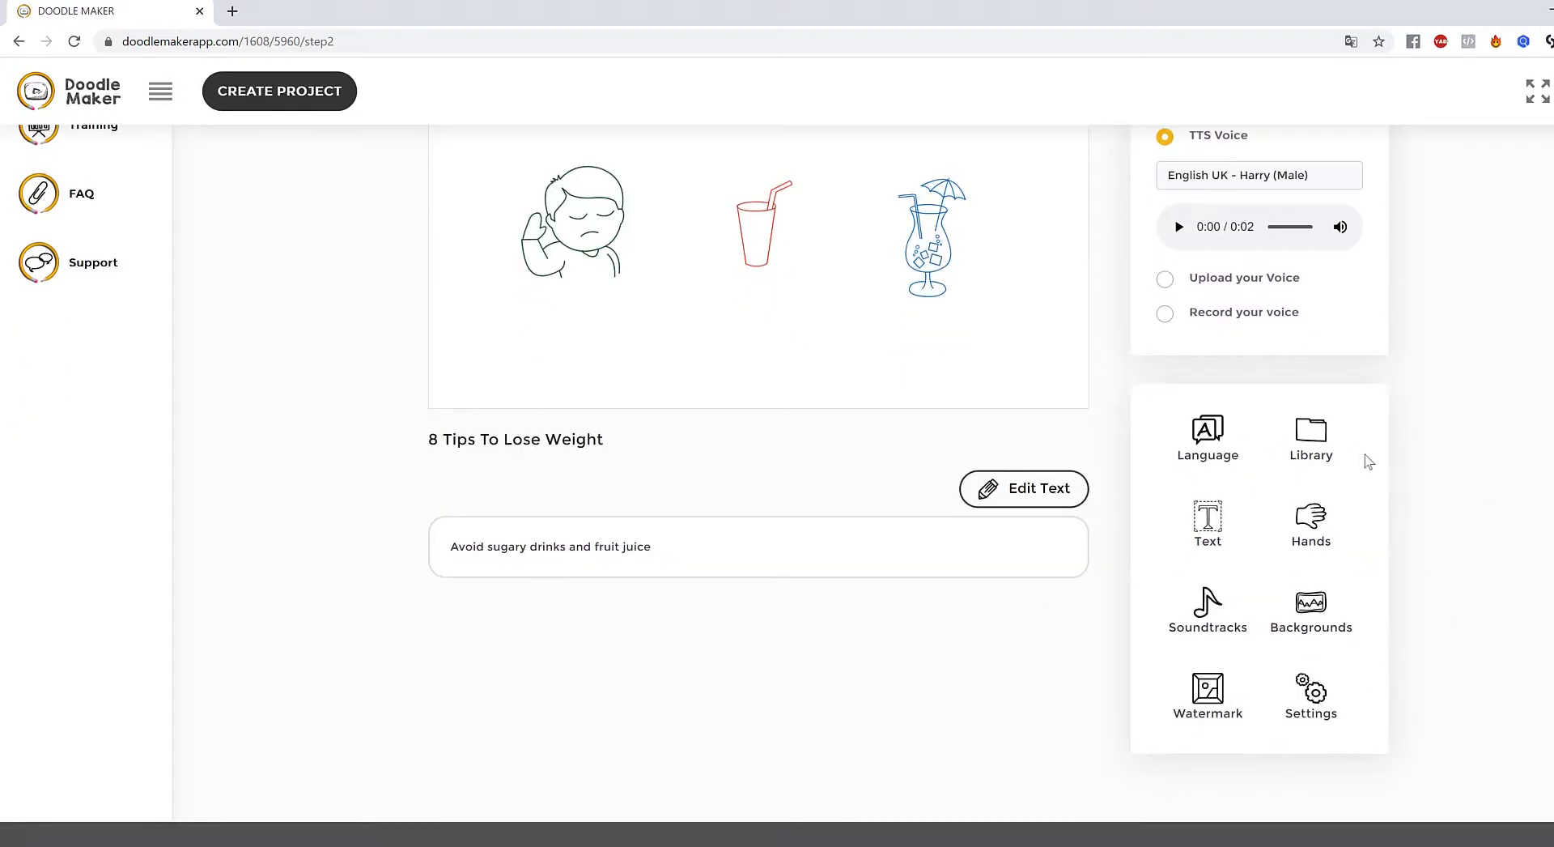
# - Search the JumpStory library for 'fruit j' and add the juice-box image to slide 2
pyautogui.click(1316, 449)
pyautogui.click(1223, 357)
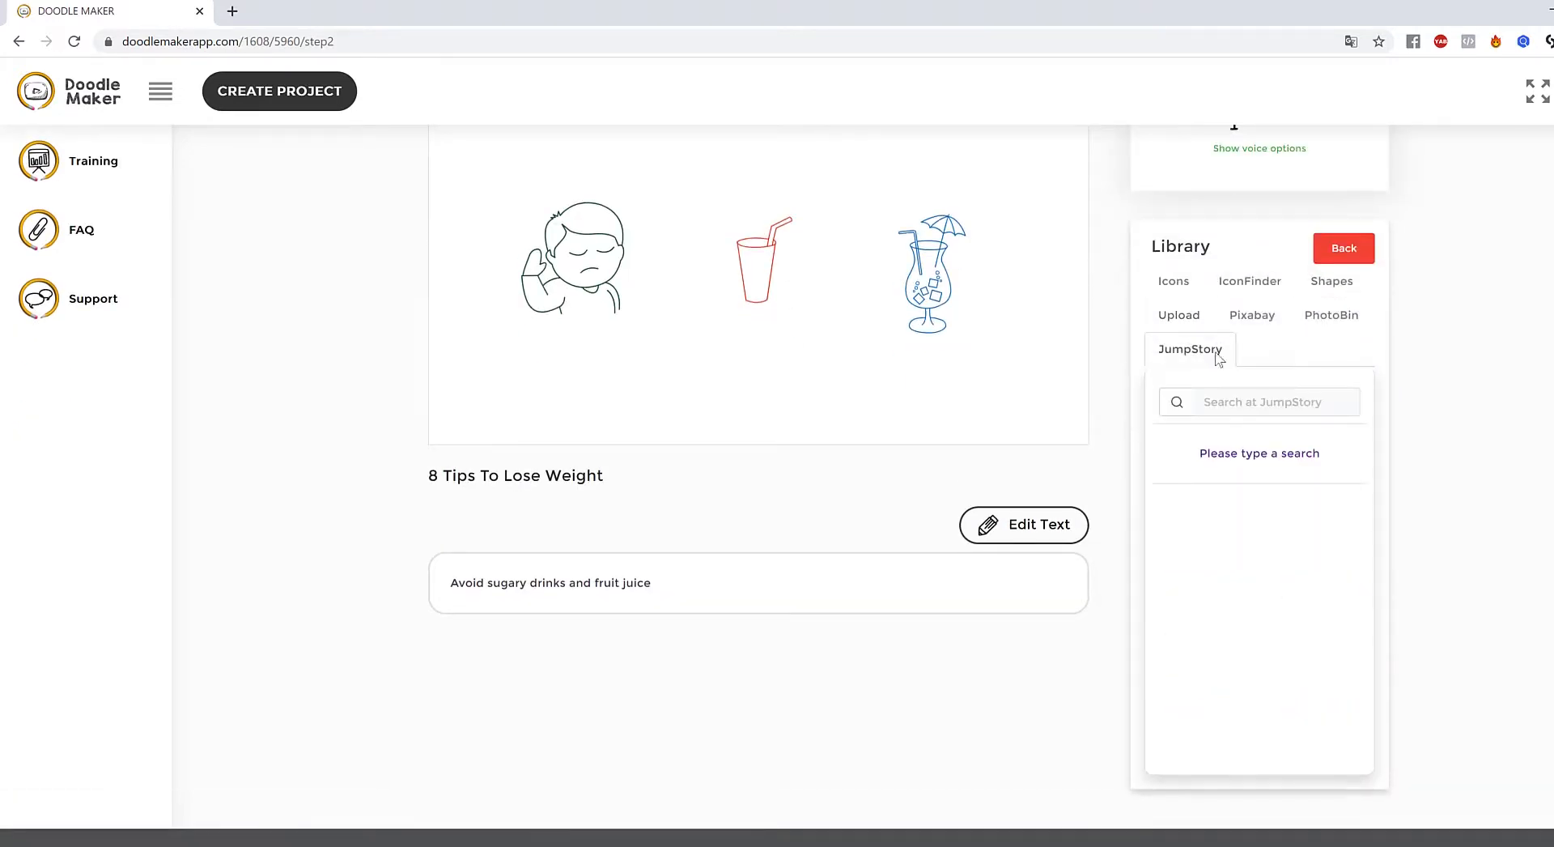
pyautogui.click(1282, 400)
pyautogui.write('fruit juice')
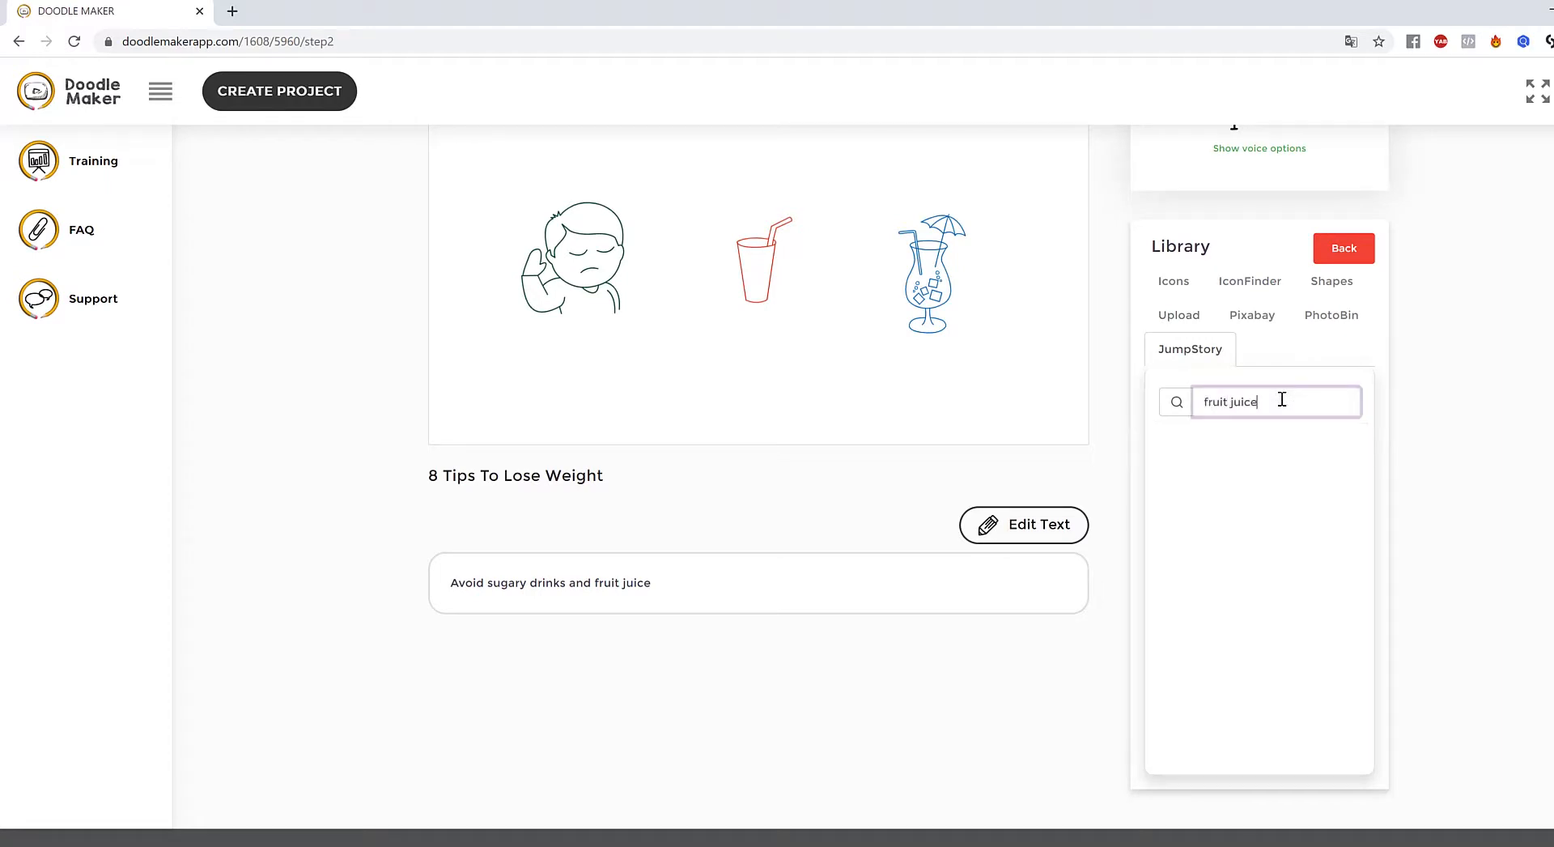
pyautogui.press('Return')
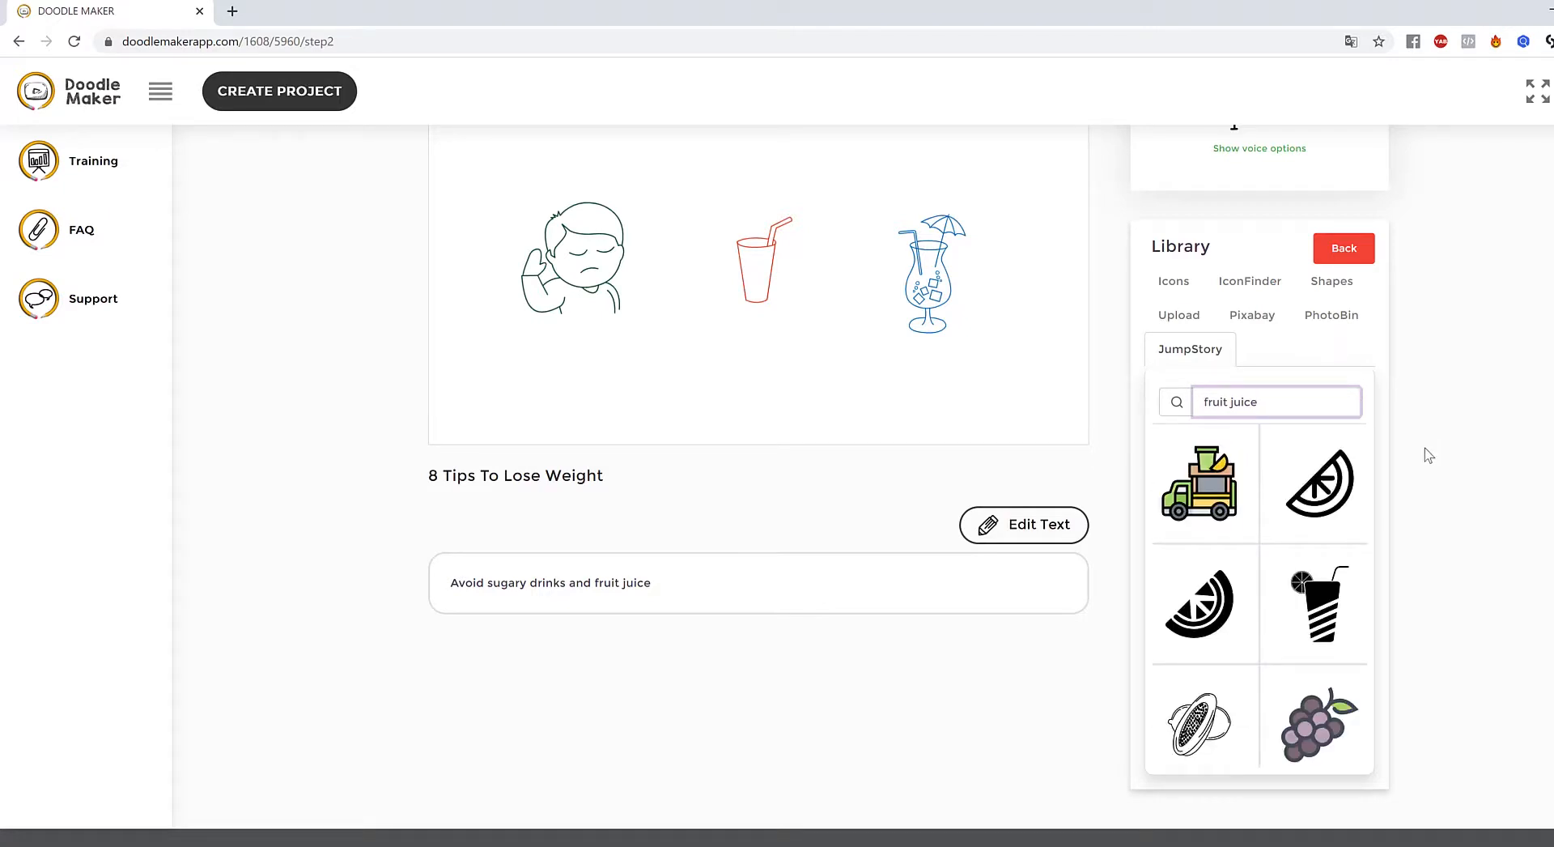
pyautogui.scroll(-5, 1336, 544)
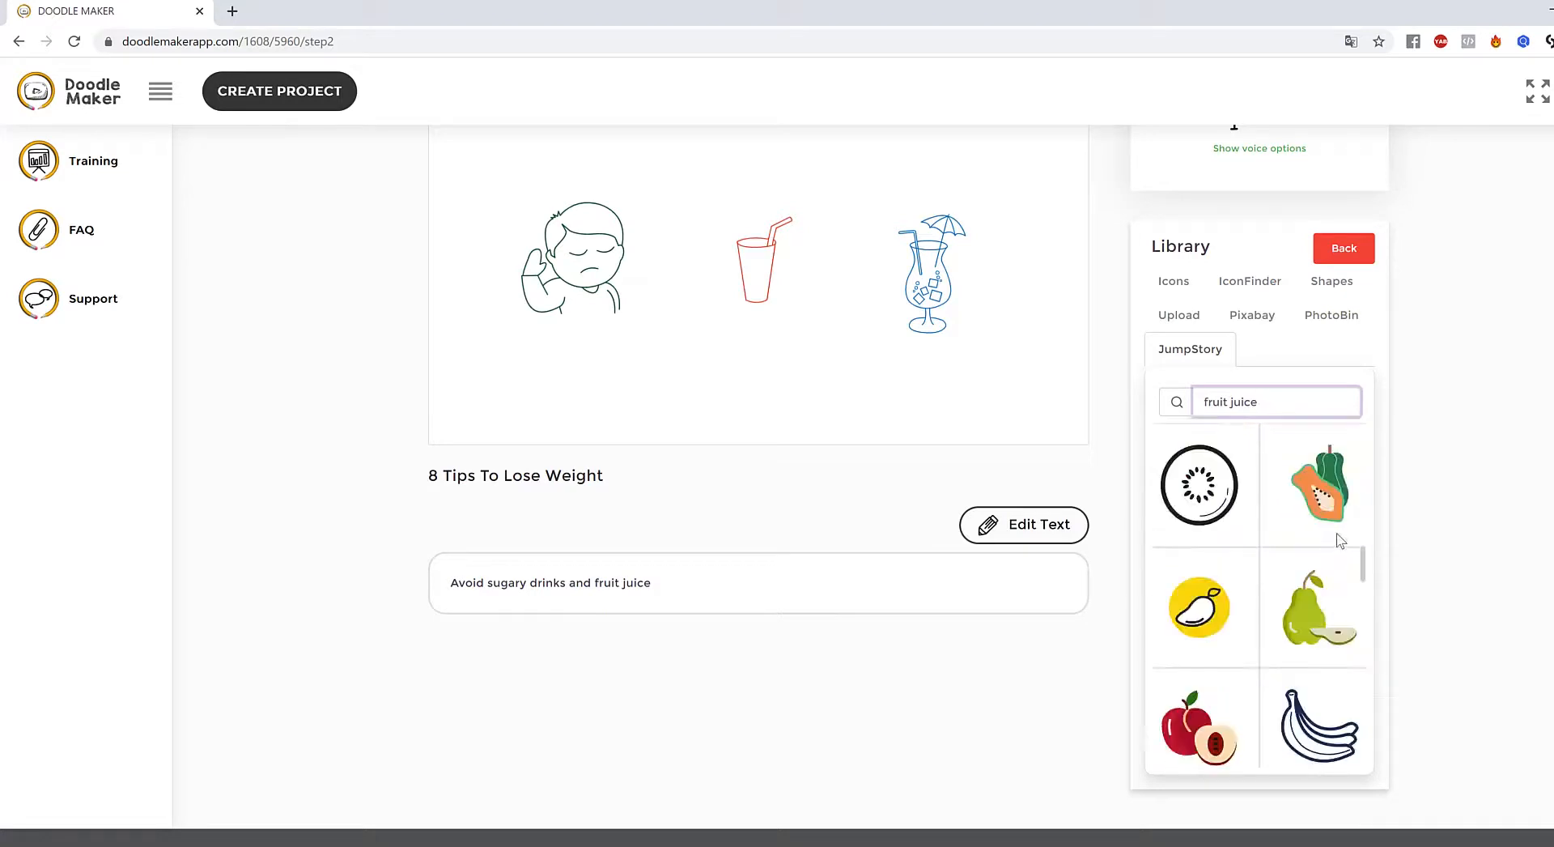
pyautogui.scroll(-10, 1341, 541)
pyautogui.scroll(3, 1341, 541)
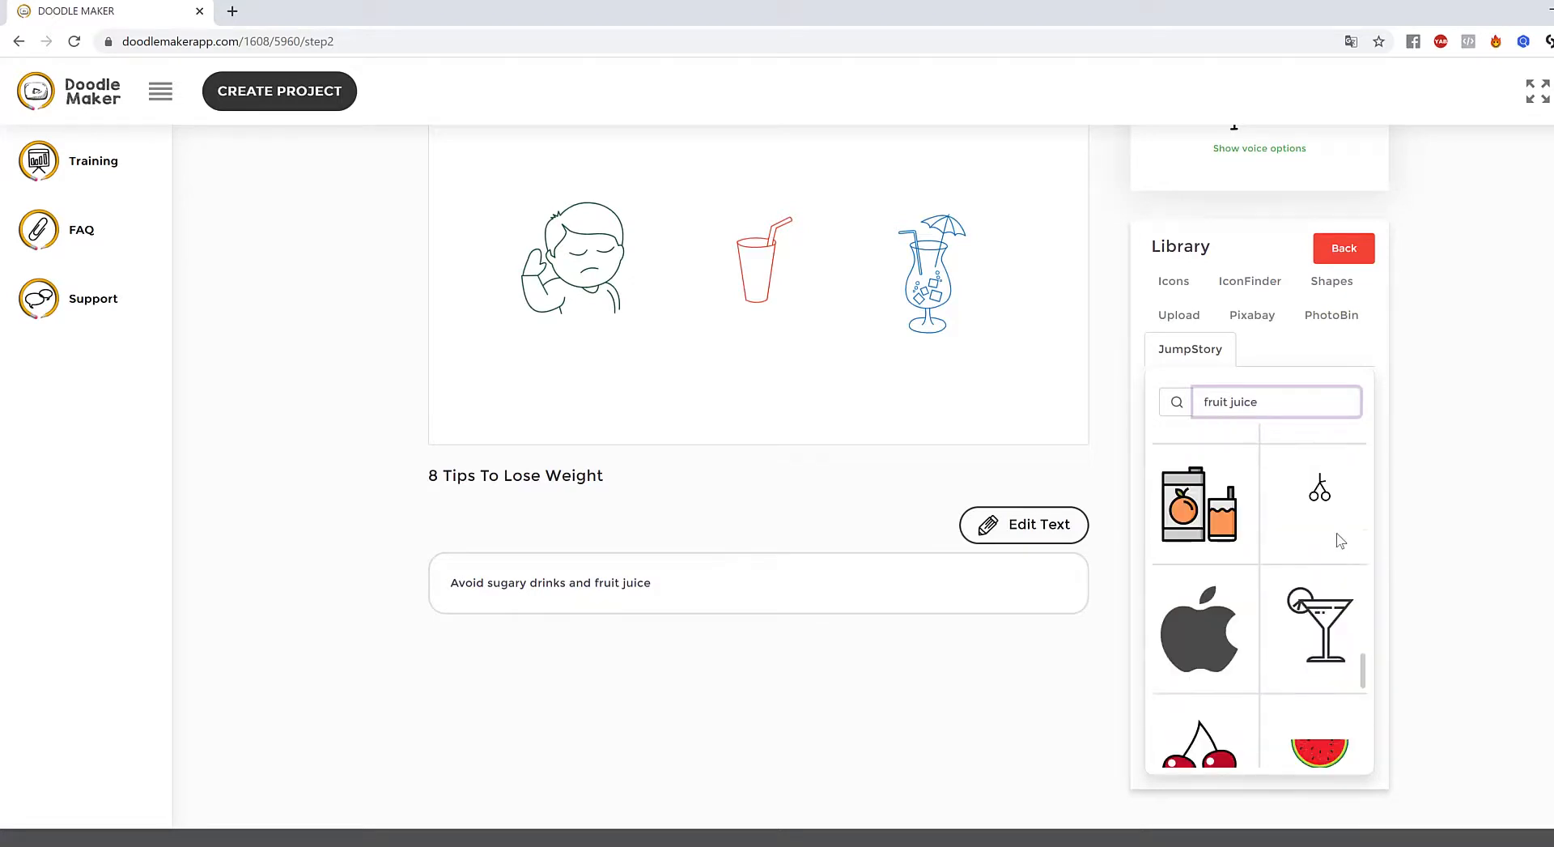
pyautogui.click(1214, 524)
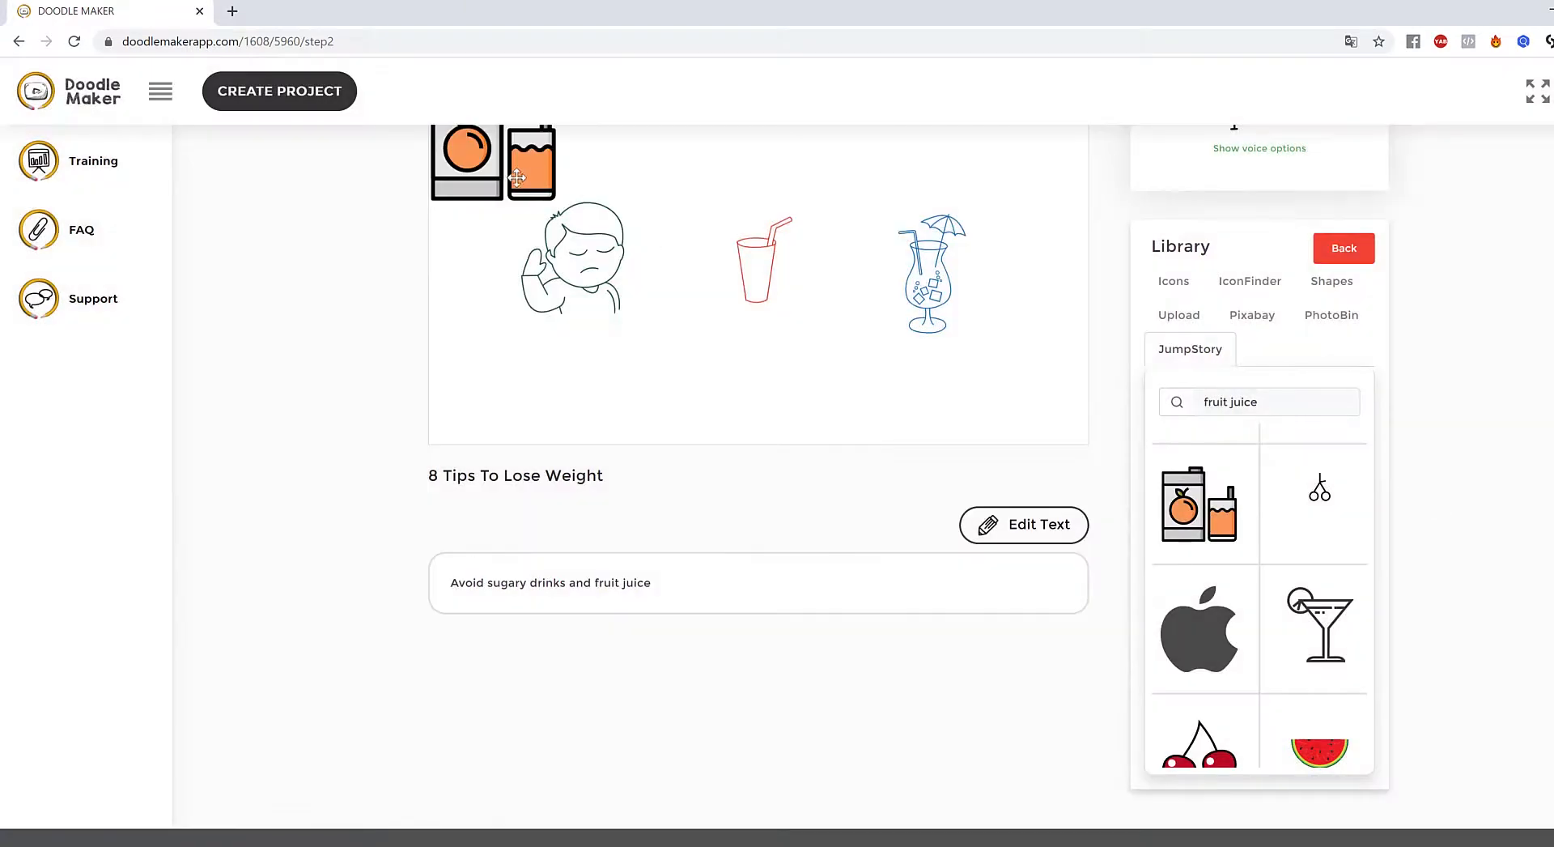
# - Delete the red cup and move the juice box to the canvas centre
pyautogui.moveTo(728, 363); pyautogui.dragTo(856, 345)
pyautogui.click(781, 242)
pyautogui.moveTo(781, 242); pyautogui.dragTo(796, 203)
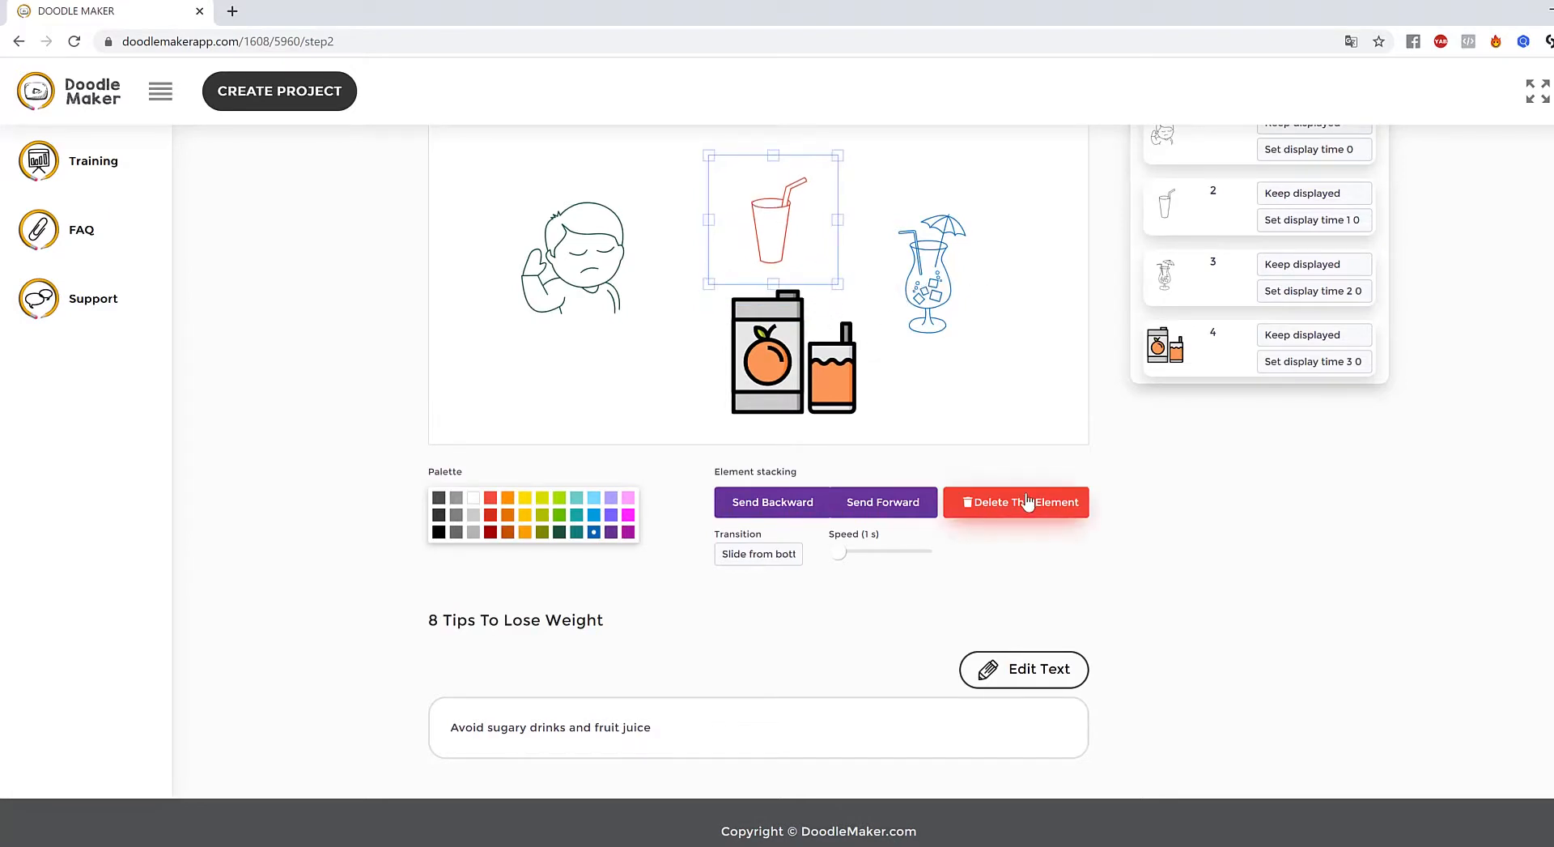
pyautogui.click(1043, 514)
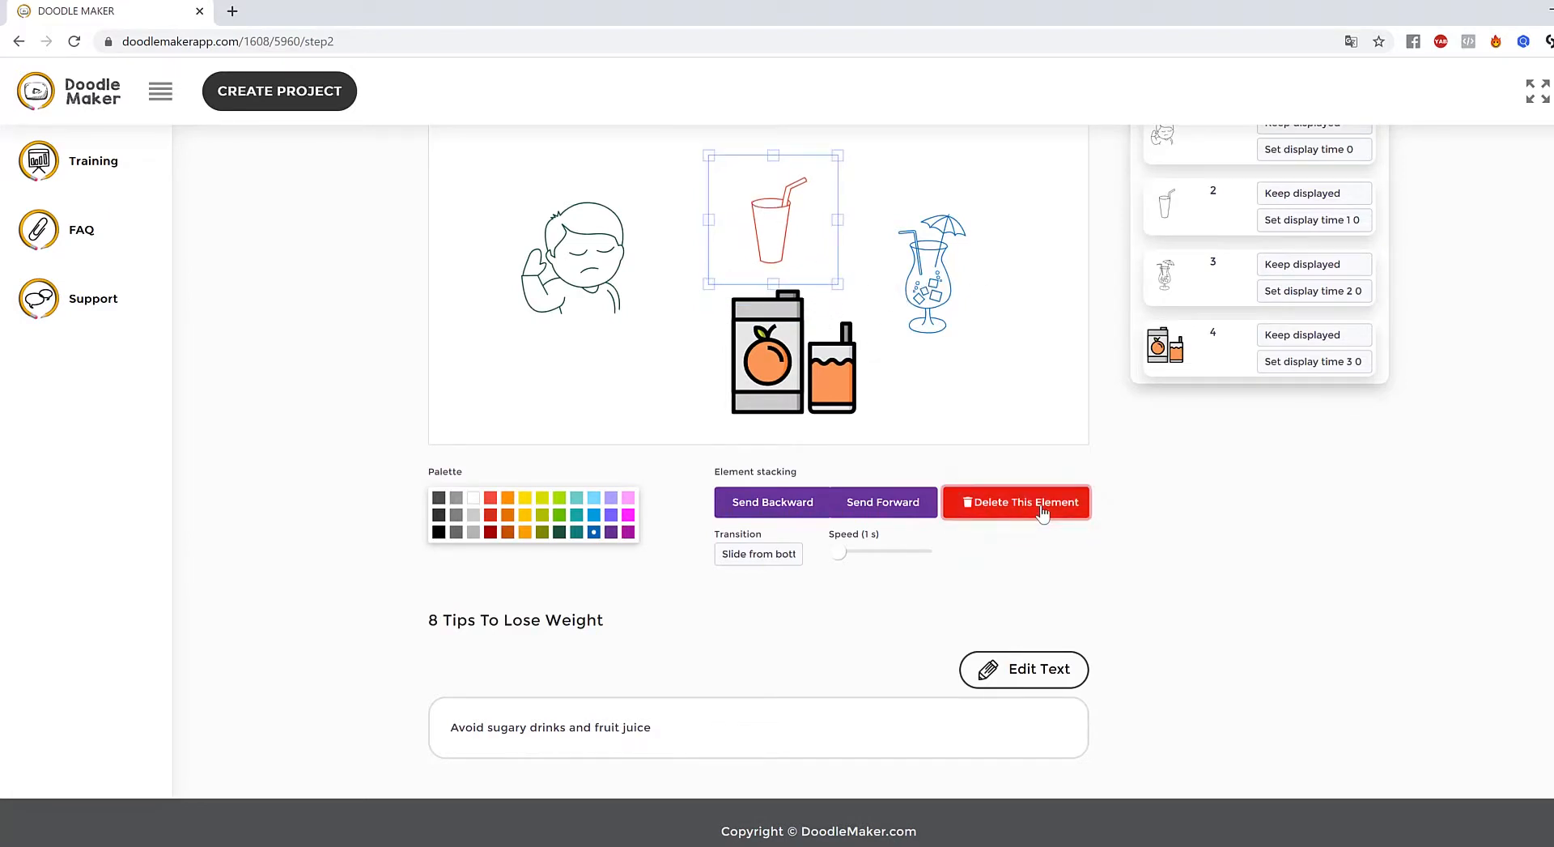
pyautogui.moveTo(779, 352); pyautogui.dragTo(740, 258)
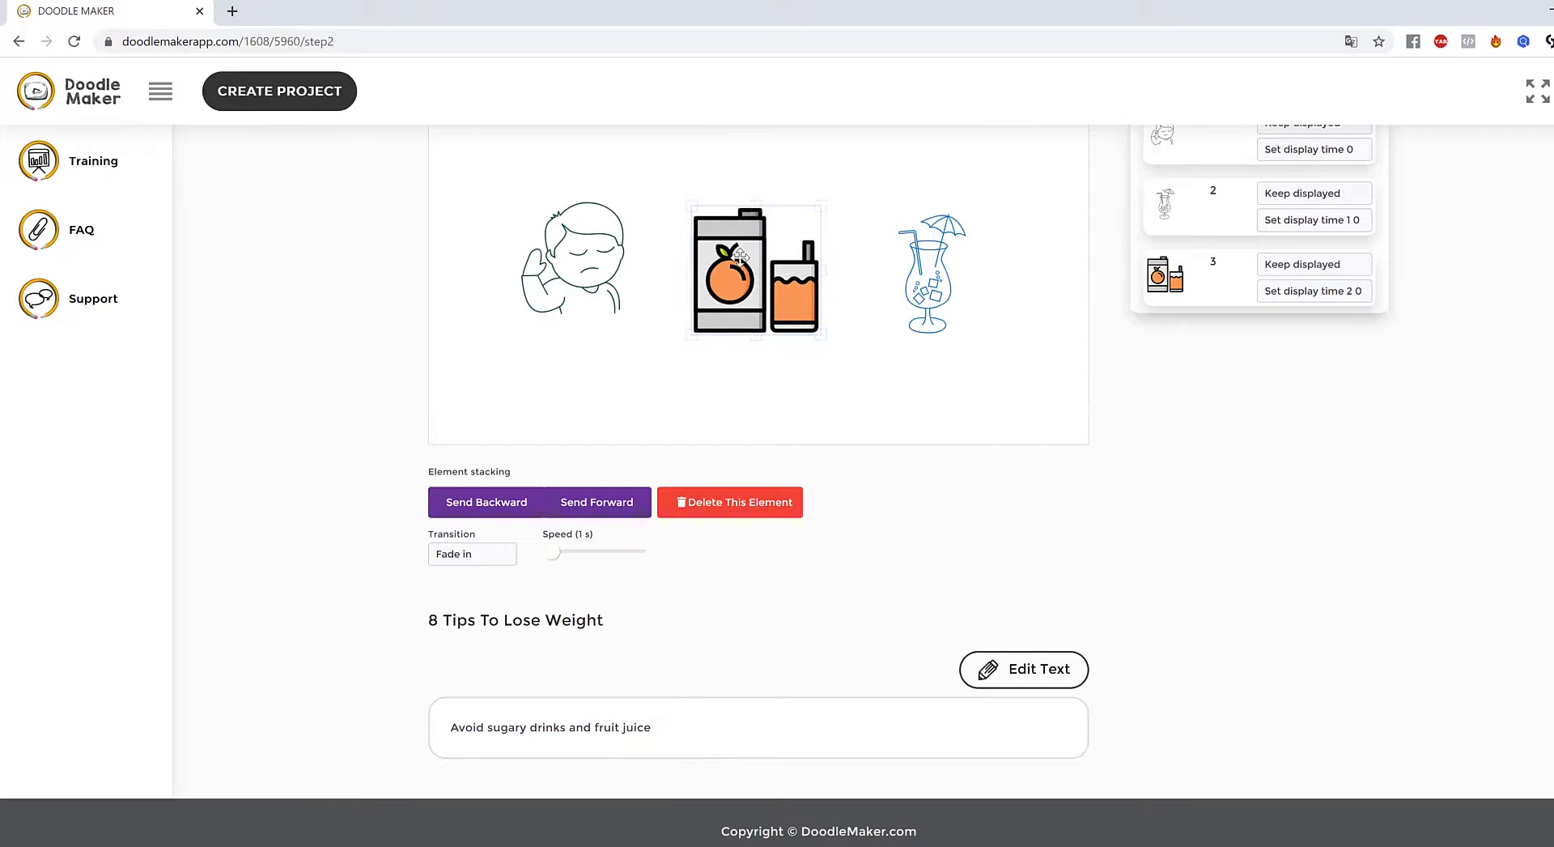
# - Give the juice box the Hand drawing transition and fine-tune its position and size
pyautogui.click(485, 552)
pyautogui.click(496, 622)
pyautogui.click(484, 557)
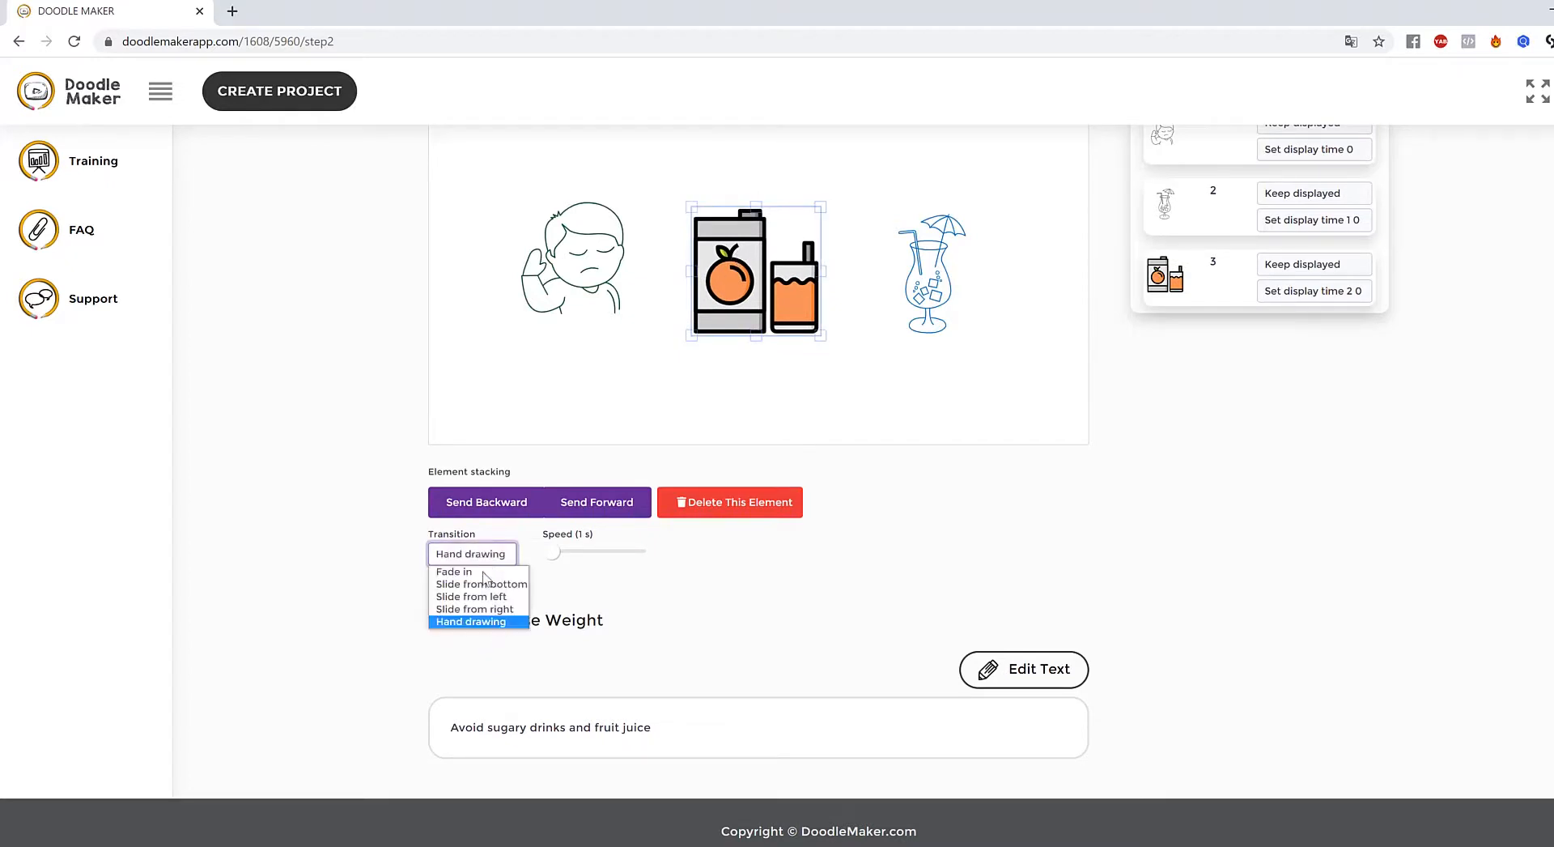
pyautogui.click(495, 621)
pyautogui.click(670, 222)
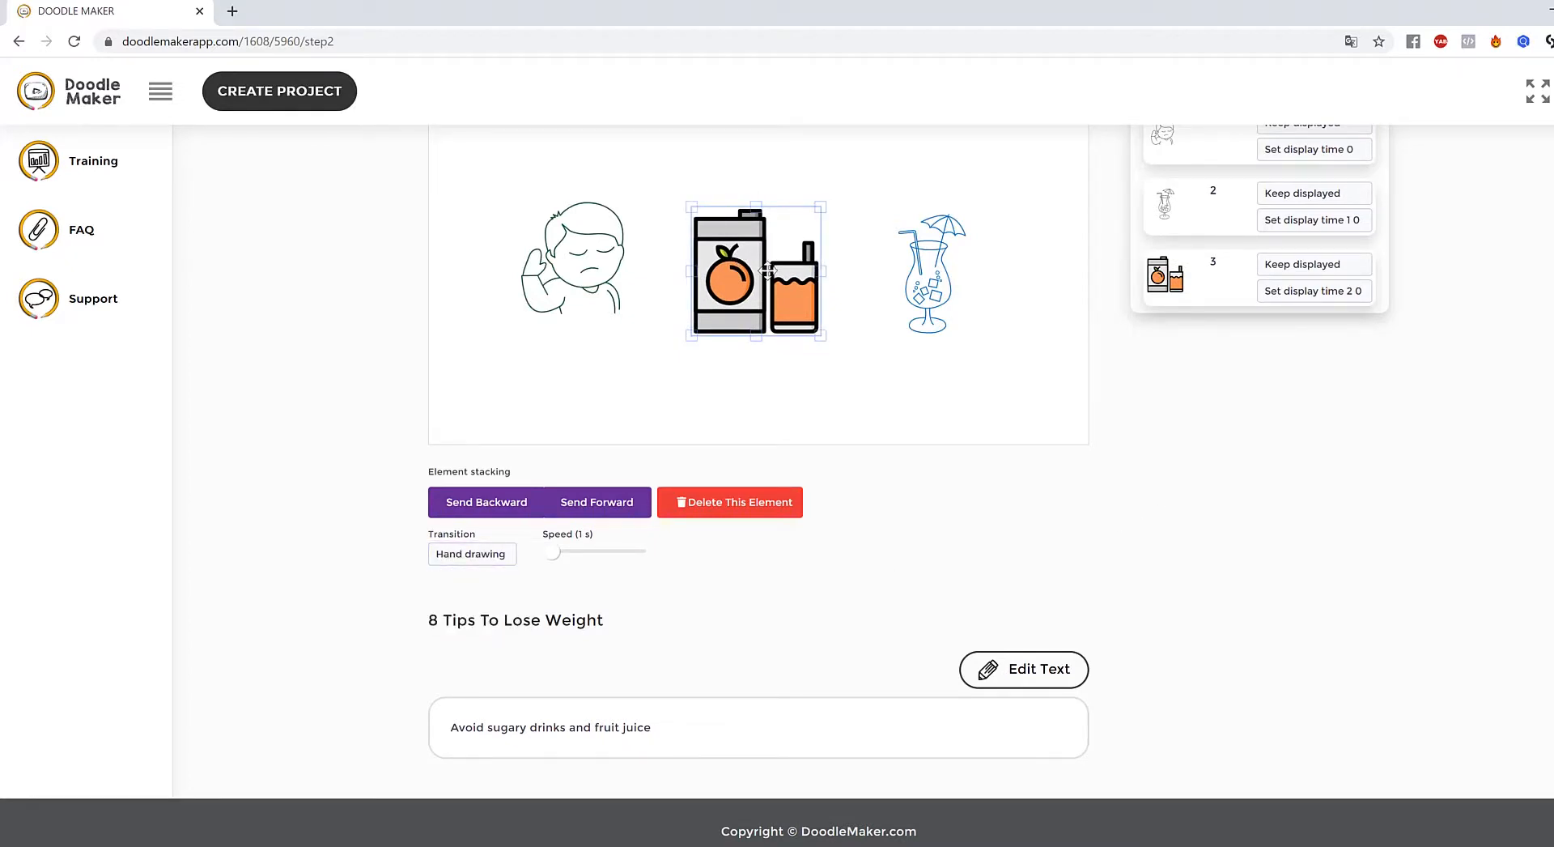
pyautogui.moveTo(769, 271); pyautogui.dragTo(752, 262)
pyautogui.moveTo(801, 328); pyautogui.dragTo(837, 353)
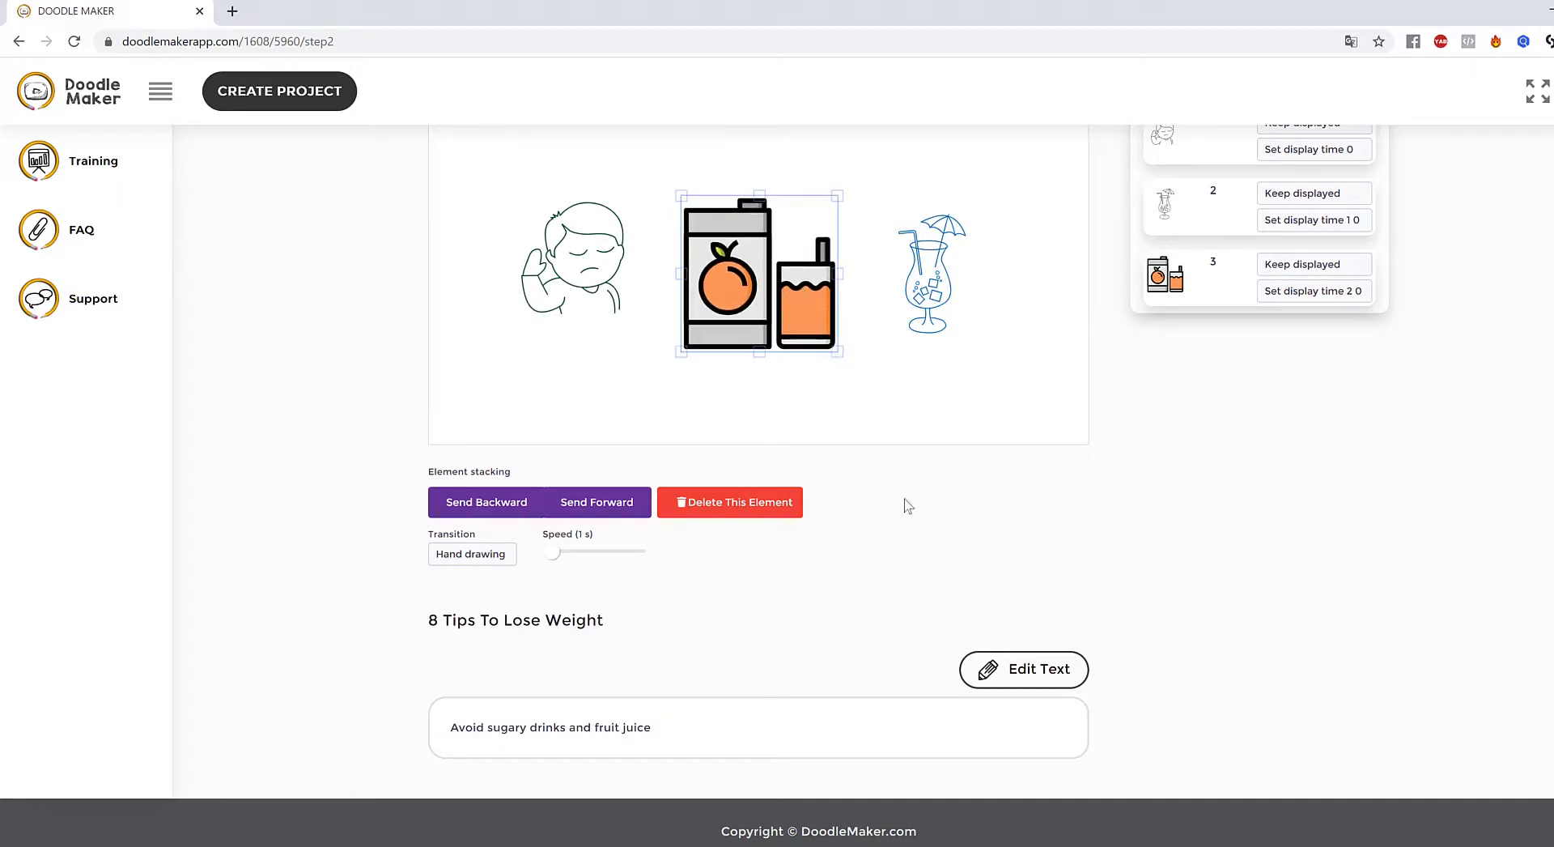
pyautogui.click(970, 407)
pyautogui.scroll(3, 974, 557)
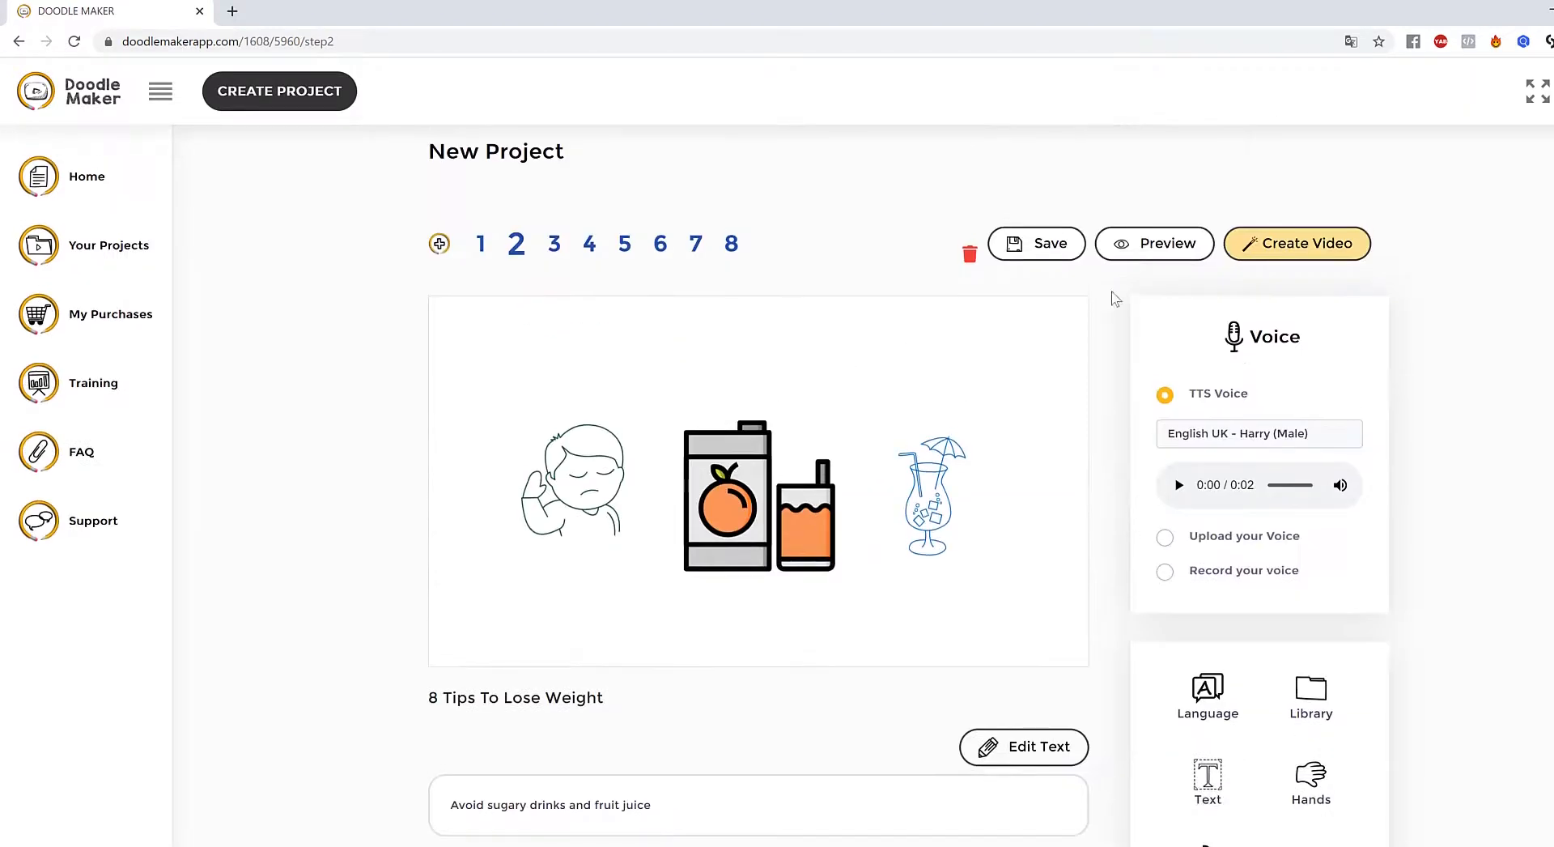
# - Preview slide 2 with its juice box, then switch to slide 8
pyautogui.click(1159, 247)
pyautogui.click(720, 449)
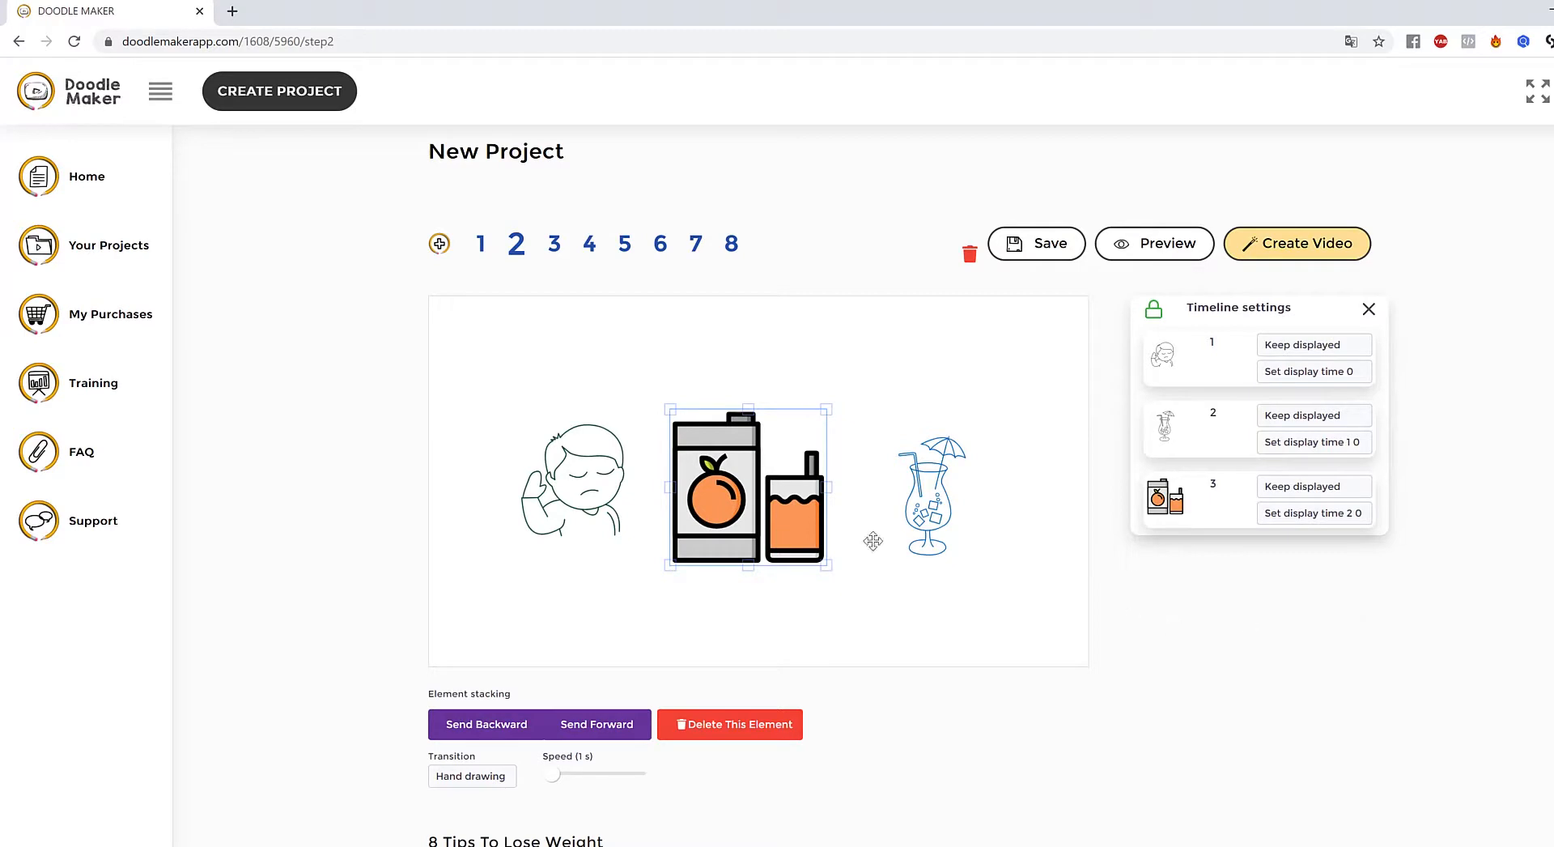
pyautogui.click(729, 251)
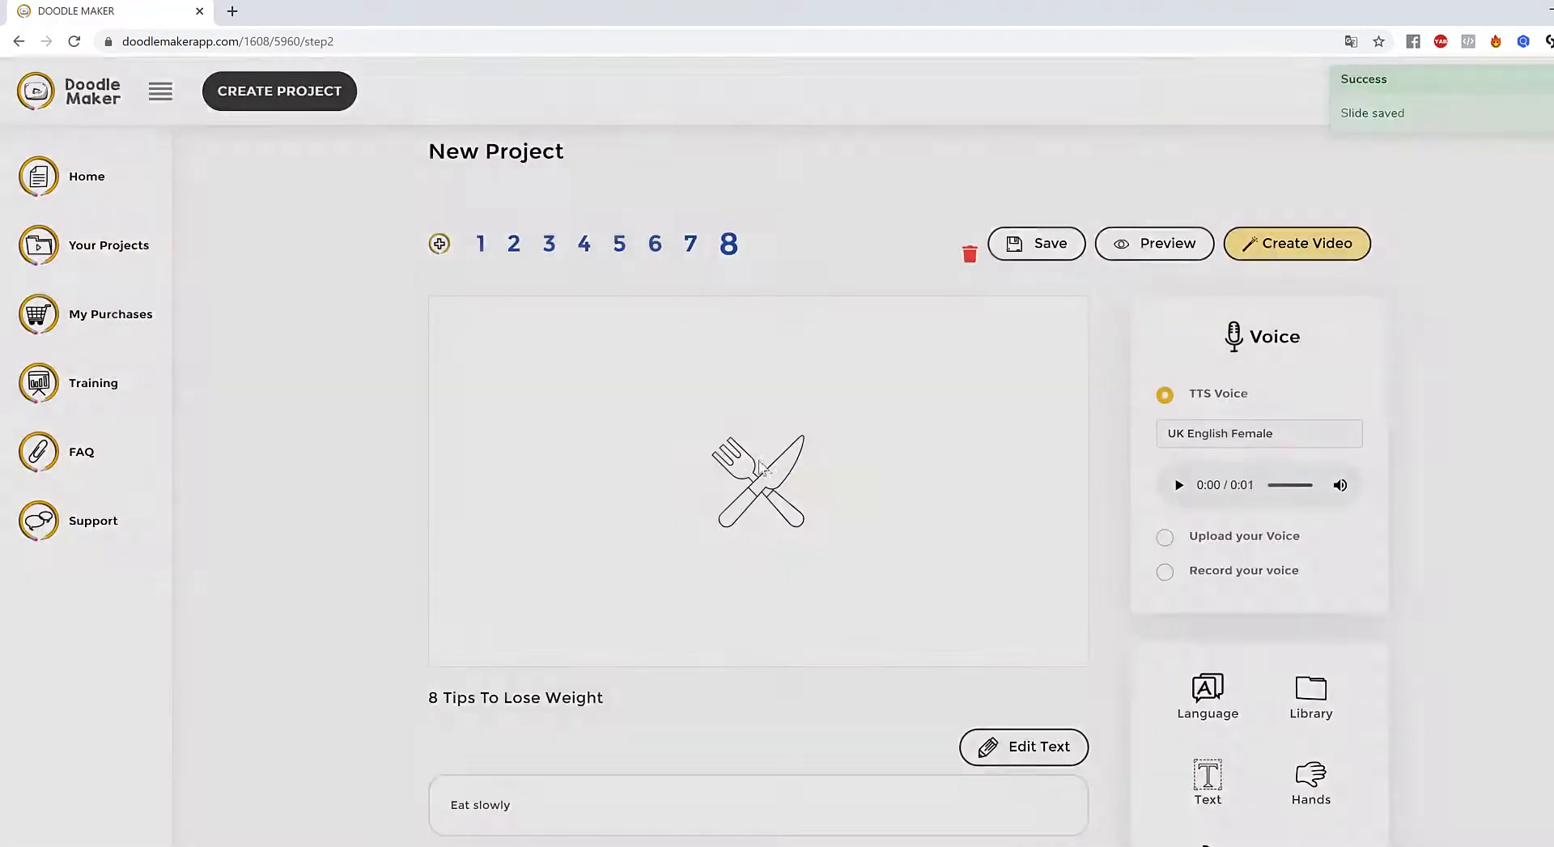
# - Nudge the fork-and-knife drawing slightly up and to the left
pyautogui.click(774, 483)
pyautogui.moveTo(778, 487); pyautogui.dragTo(774, 477)
pyautogui.scroll(-3, 1019, 519)
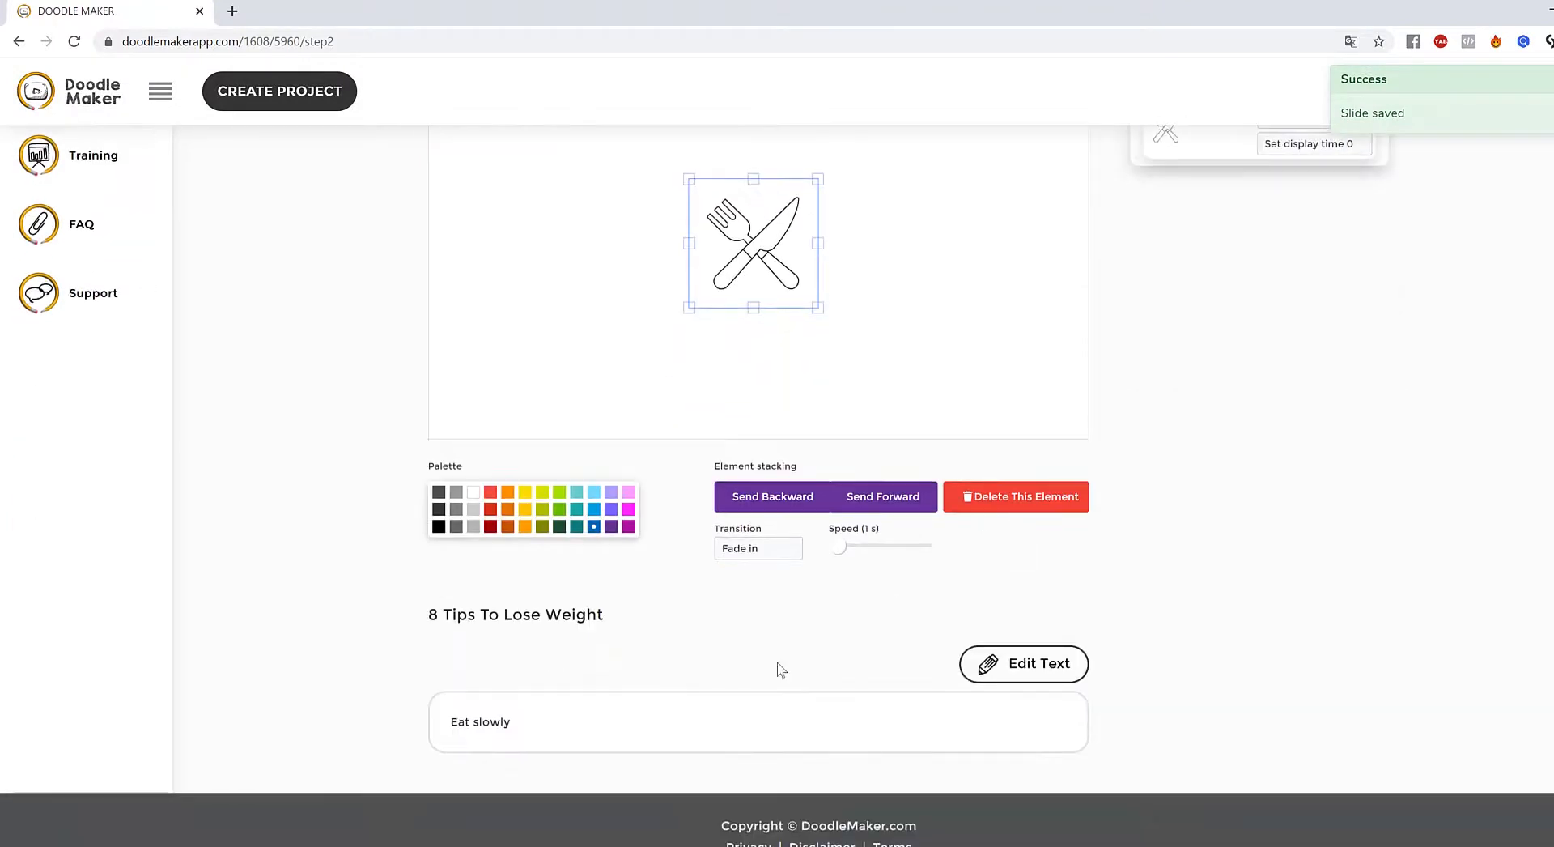
# - Replace the narration text 'Eat slowly' with 'Visit Our Website Today...'
pyautogui.click(1048, 666)
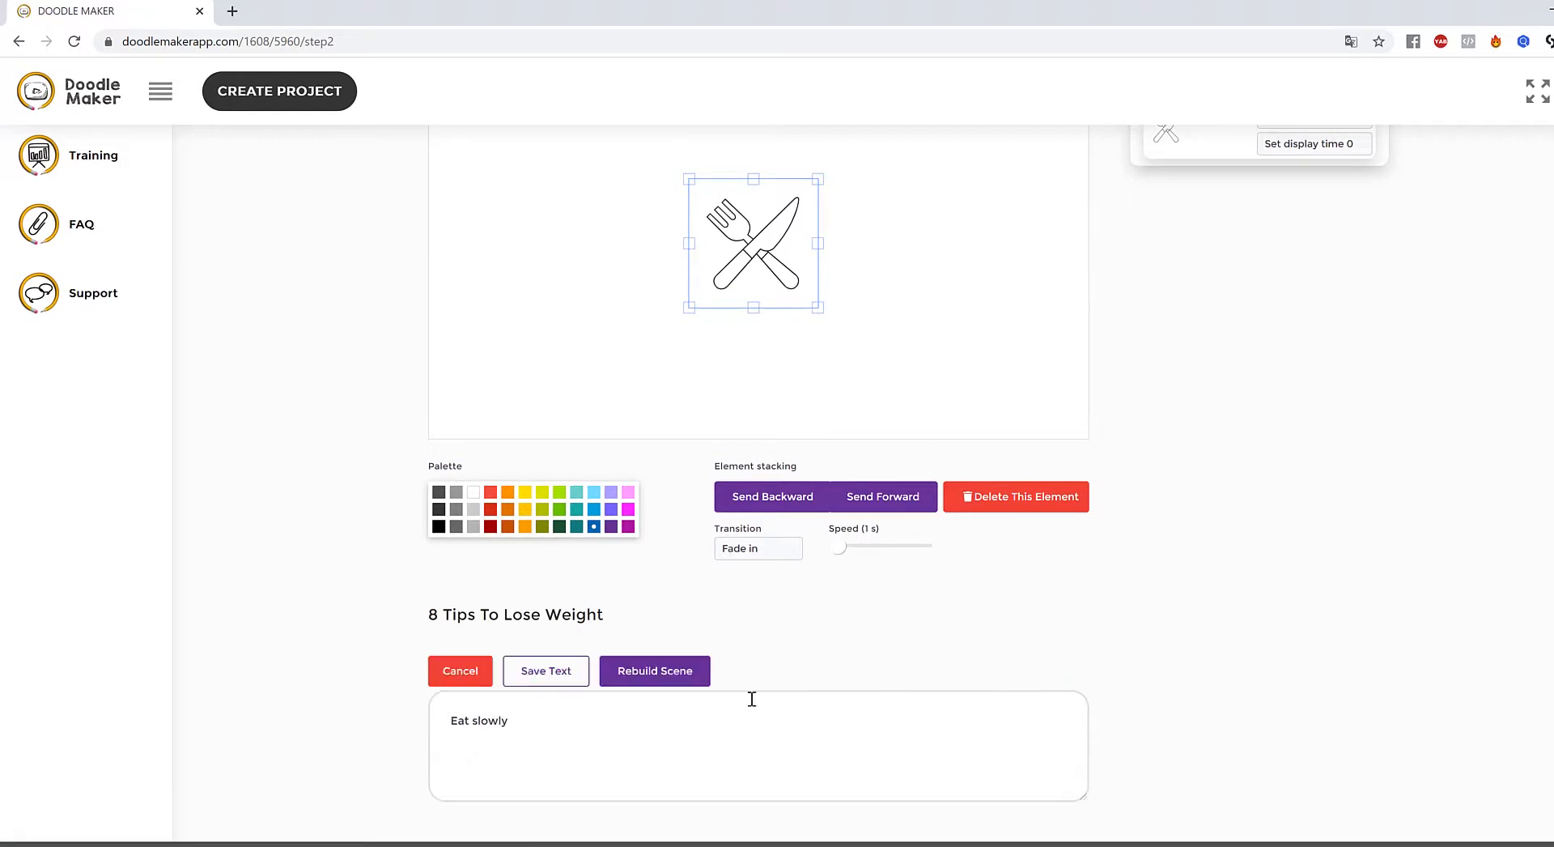
pyautogui.moveTo(544, 739); pyautogui.dragTo(345, 712)
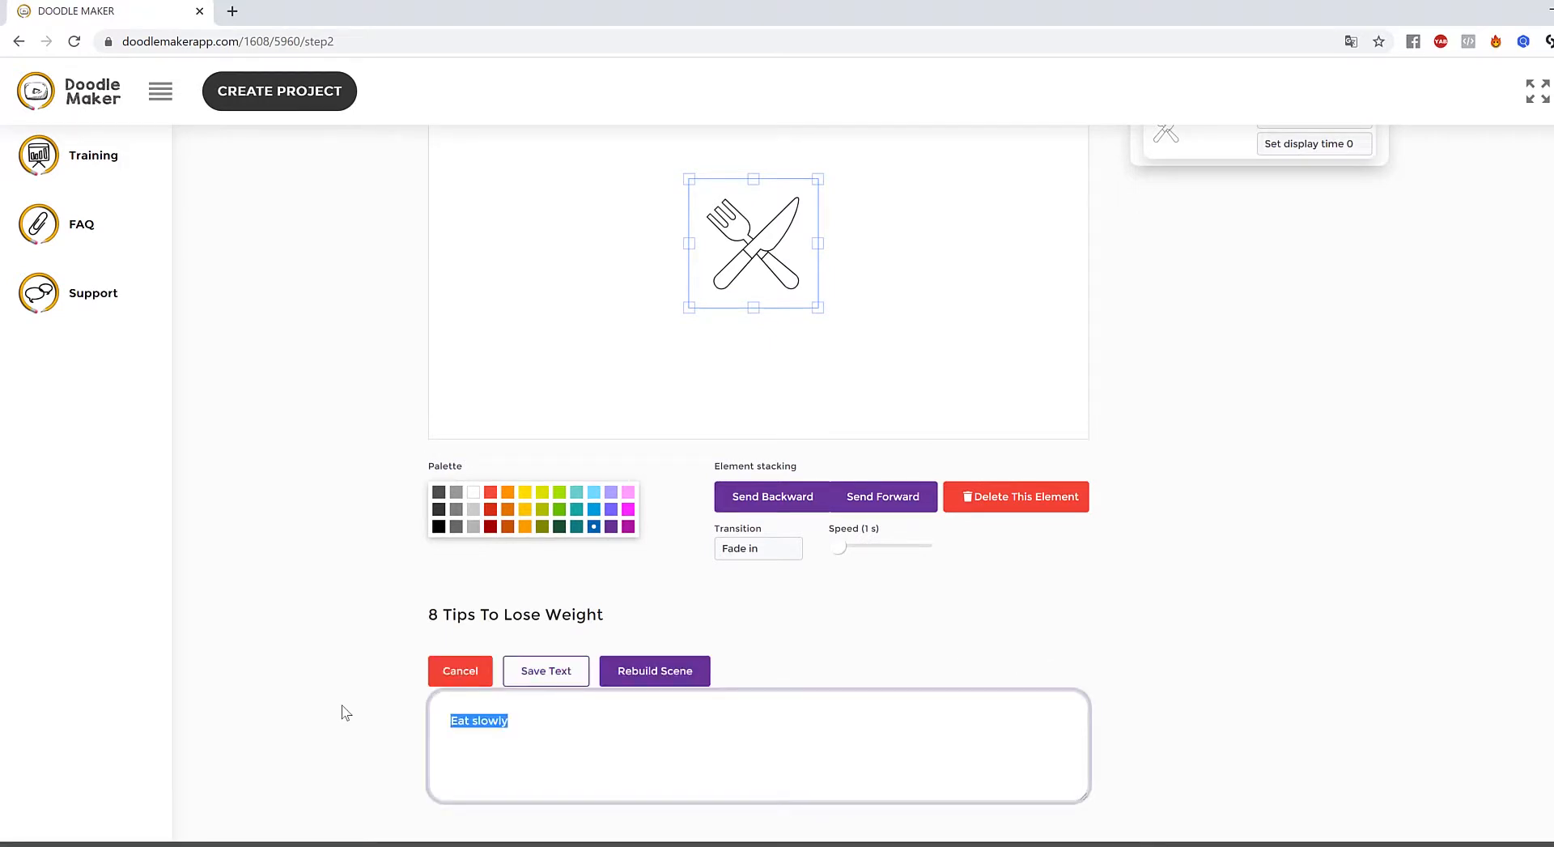
pyautogui.write('c')
pyautogui.press('BackSpace')
pyautogui.press('BackSpace')
pyautogui.press('BackSpace')
pyautogui.press('BackSpace')
pyautogui.press('BackSpace')
pyautogui.press('BackSpace')
pyautogui.press('BackSpace')
pyautogui.press('BackSpace')
pyautogui.press('BackSpace')
pyautogui.press('BackSpace')
pyautogui.press('BackSpace')
pyautogui.press('BackSpace')
pyautogui.press('BackSpace')
pyautogui.press('BackSpace')
pyautogui.press('BackSpace')
pyautogui.press('BackSpace')
pyautogui.press('BackSpace')
pyautogui.press('BackSpace')
pyautogui.press('BackSpace')
pyautogui.press('BackSpace')
pyautogui.write('Visi')
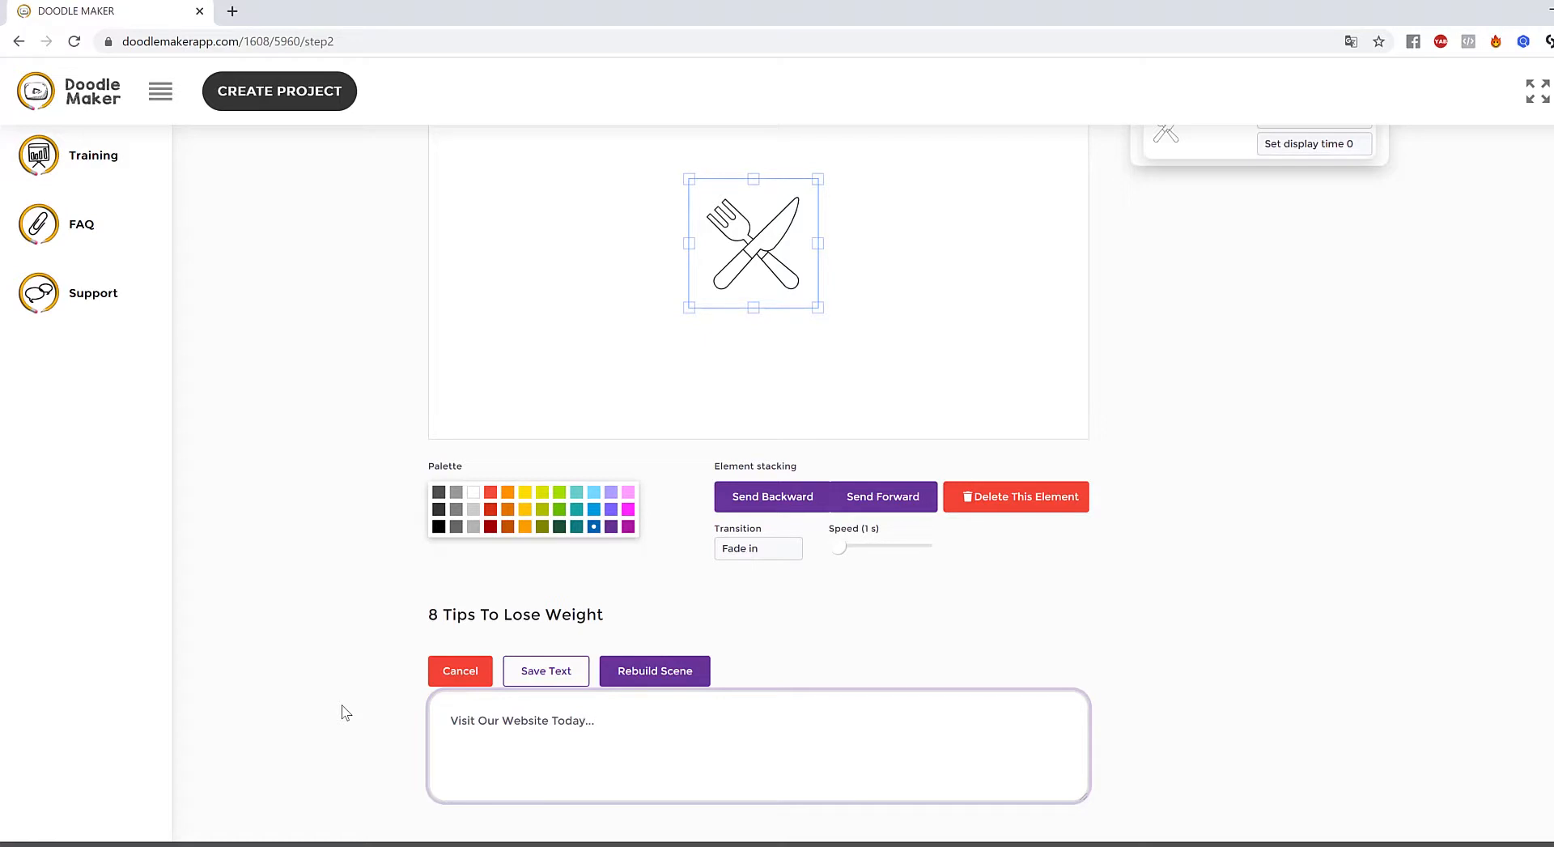
# - Rebuild slide 8 from the new text and recolour the resulting WWW icon blue
pyautogui.click(695, 675)
pyautogui.click(792, 591)
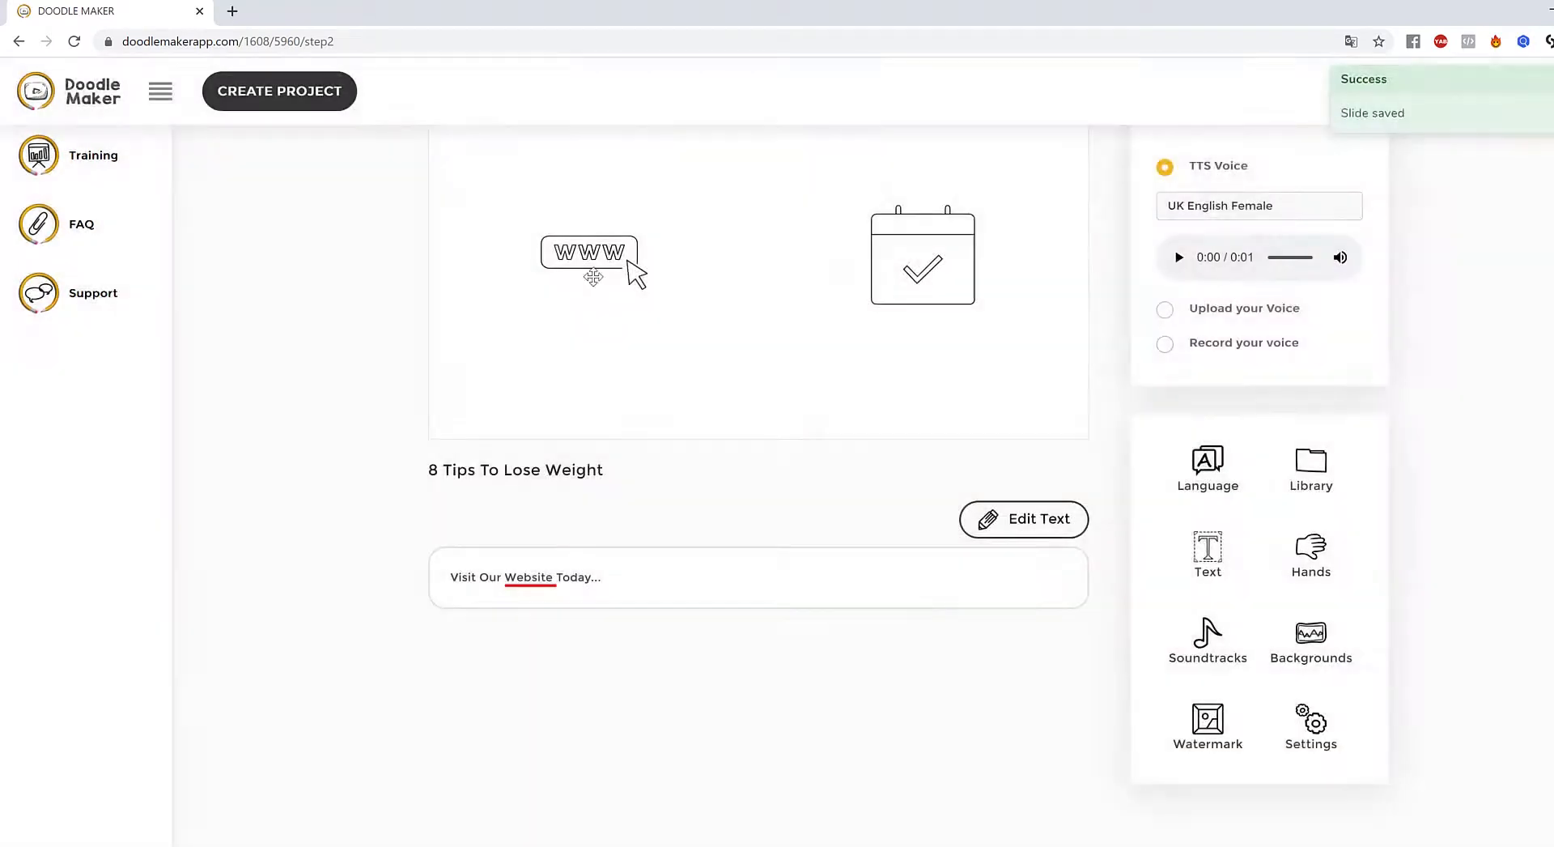
pyautogui.click(591, 259)
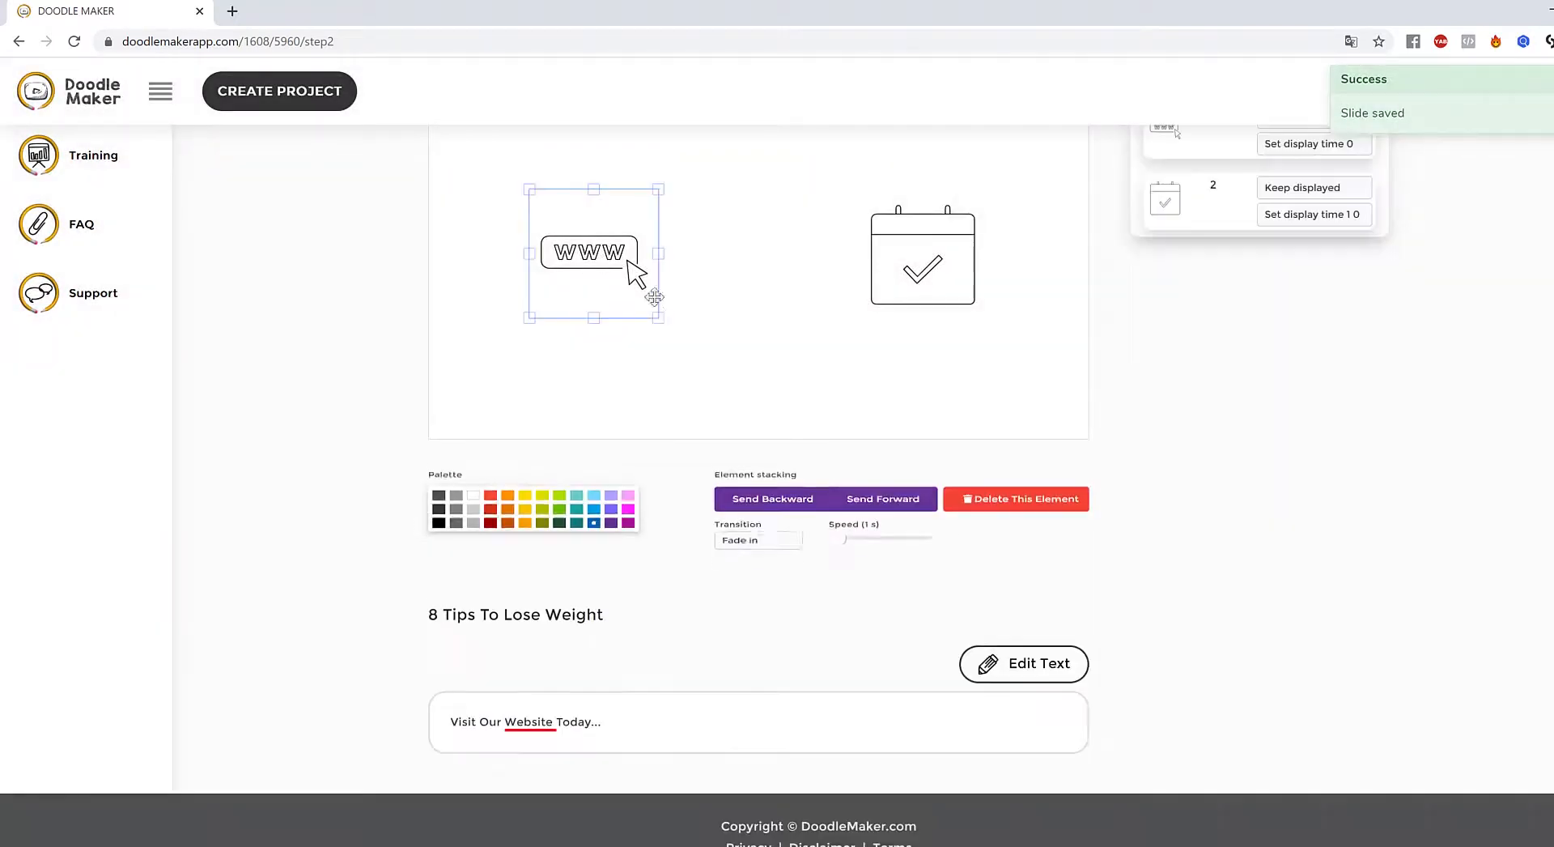
pyautogui.click(915, 243)
pyautogui.click(809, 274)
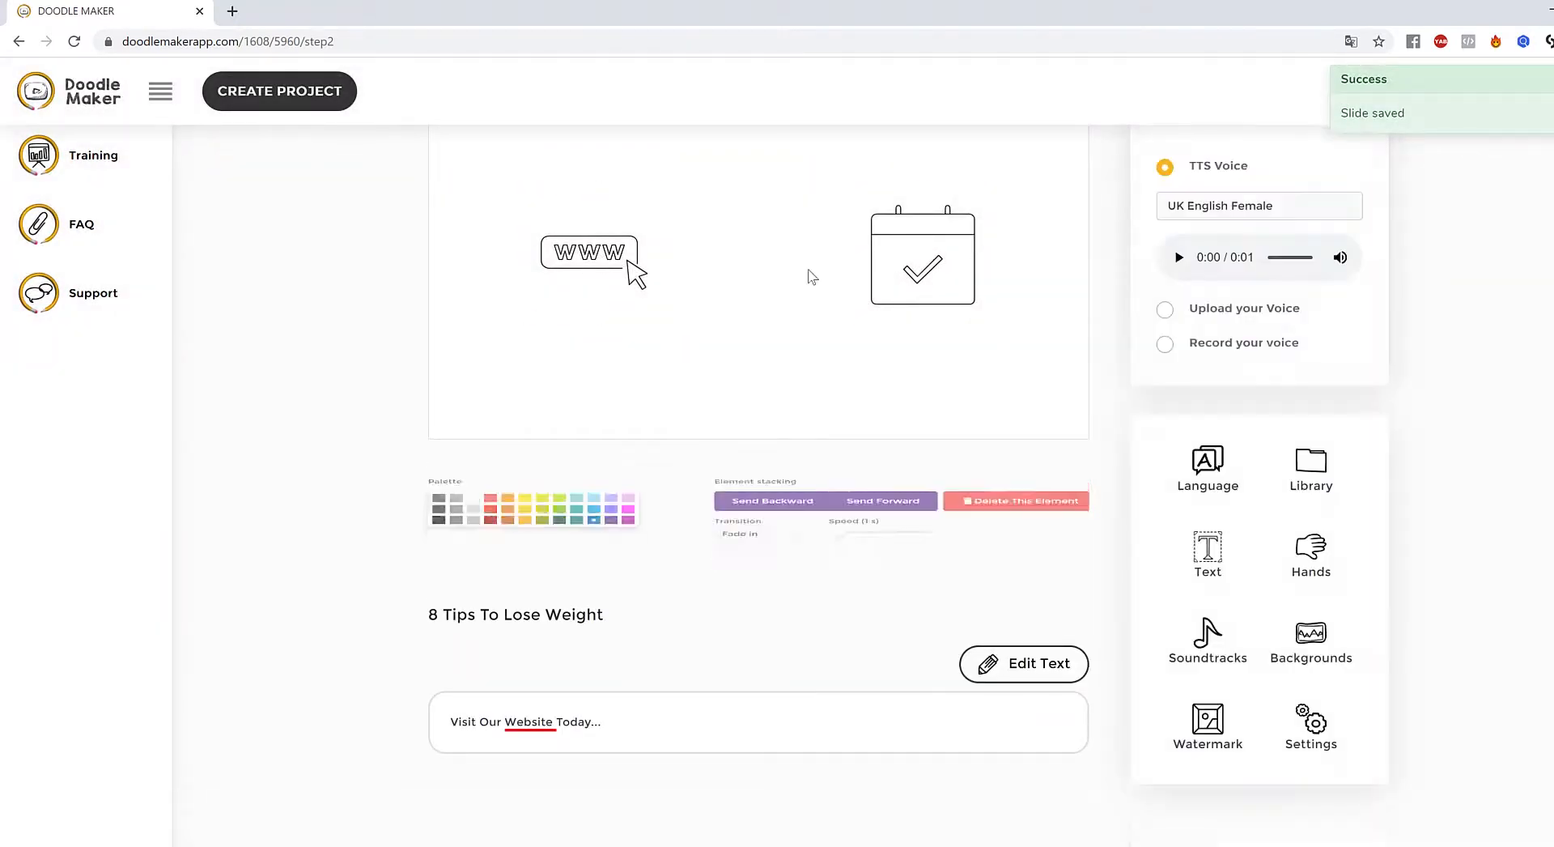
pyautogui.click(591, 259)
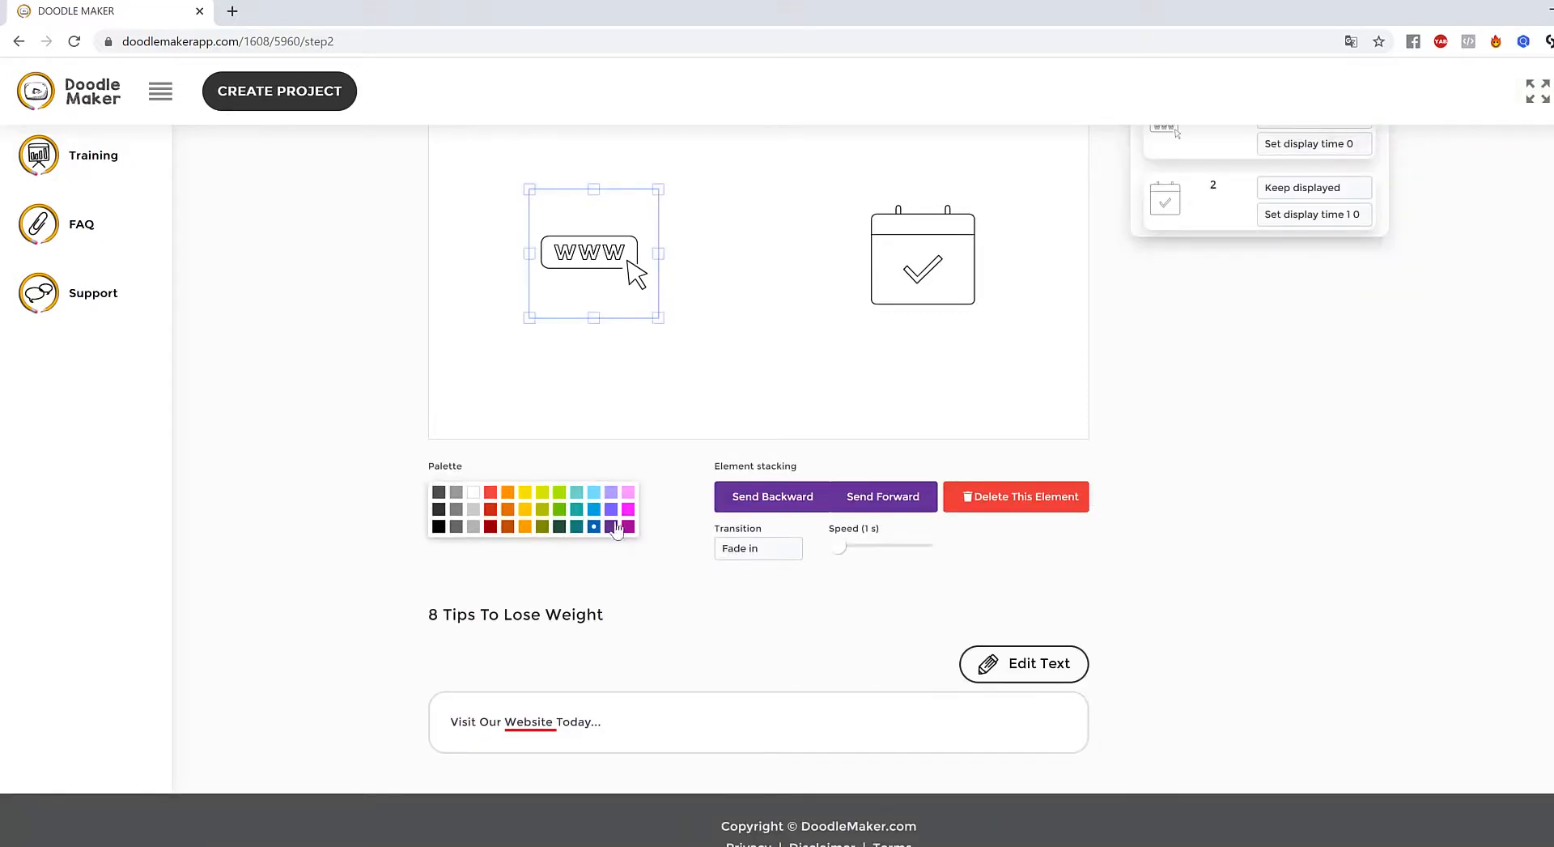
pyautogui.click(491, 508)
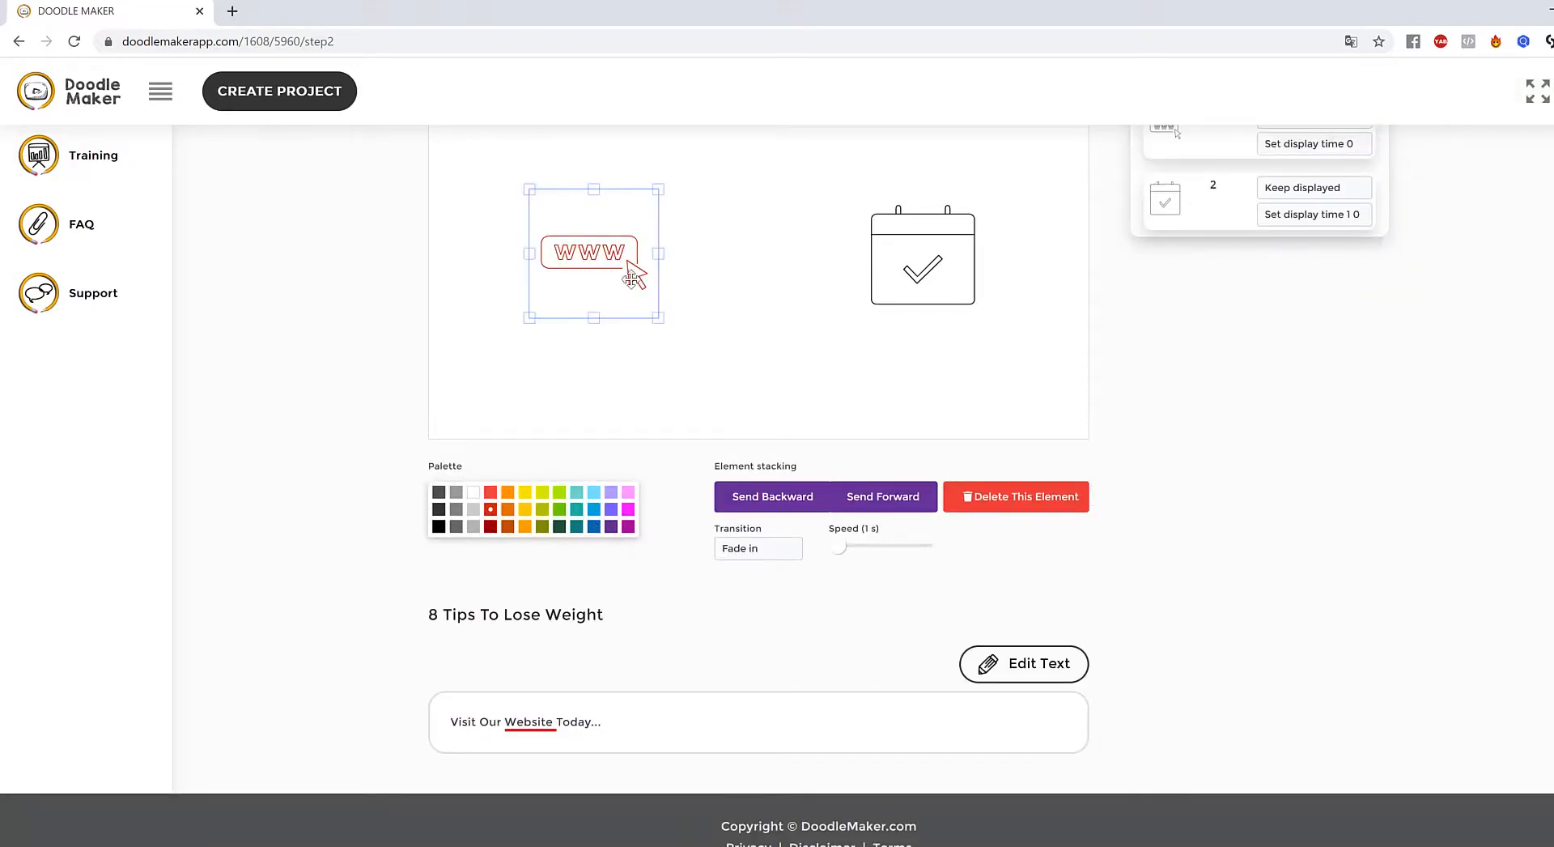
pyautogui.click(594, 526)
pyautogui.click(900, 366)
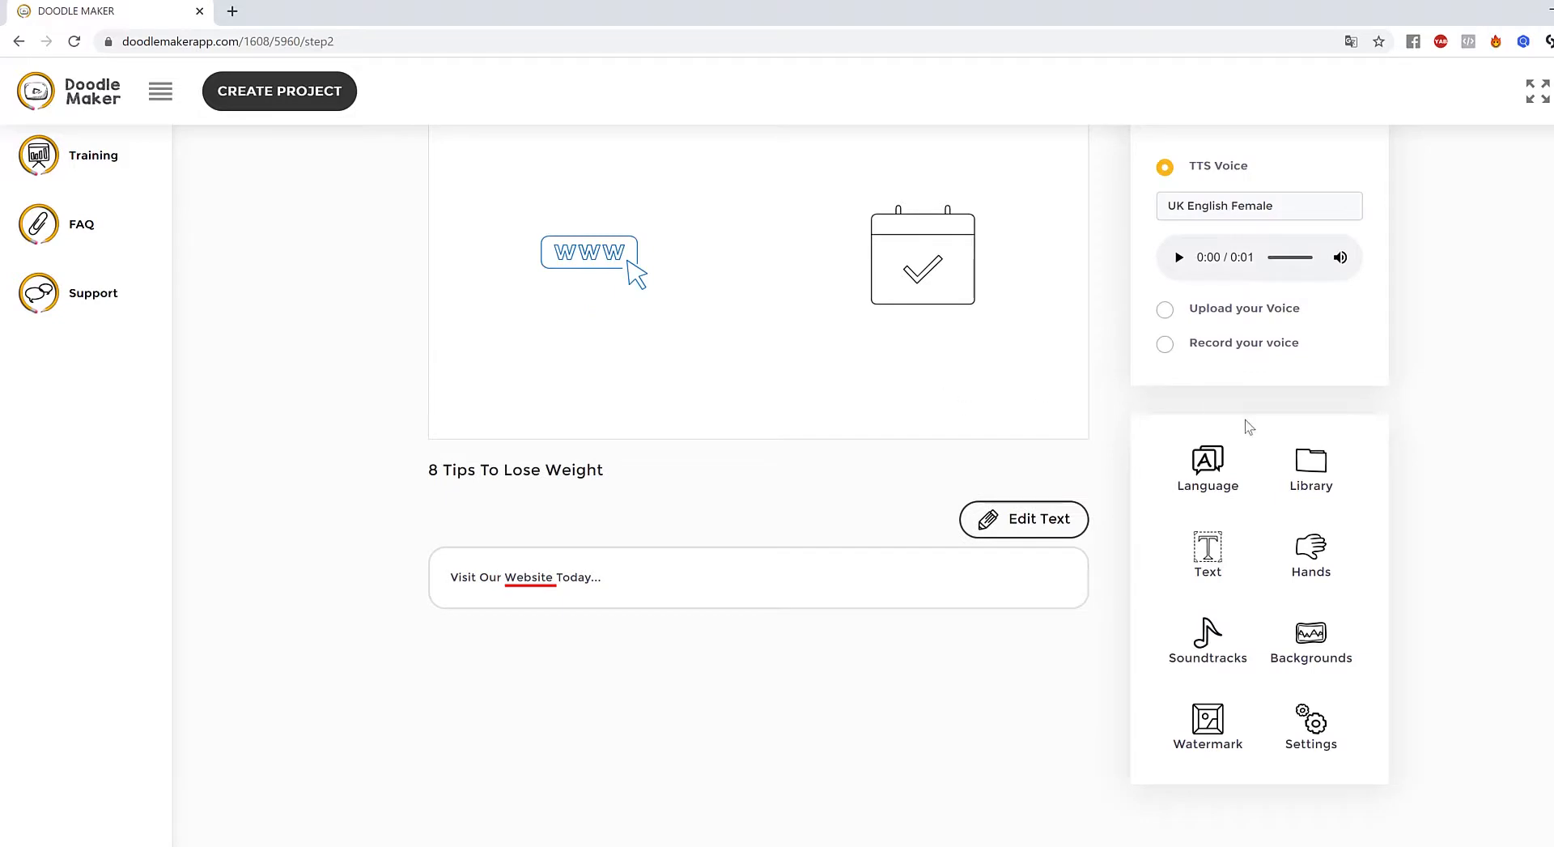
pyautogui.click(1295, 457)
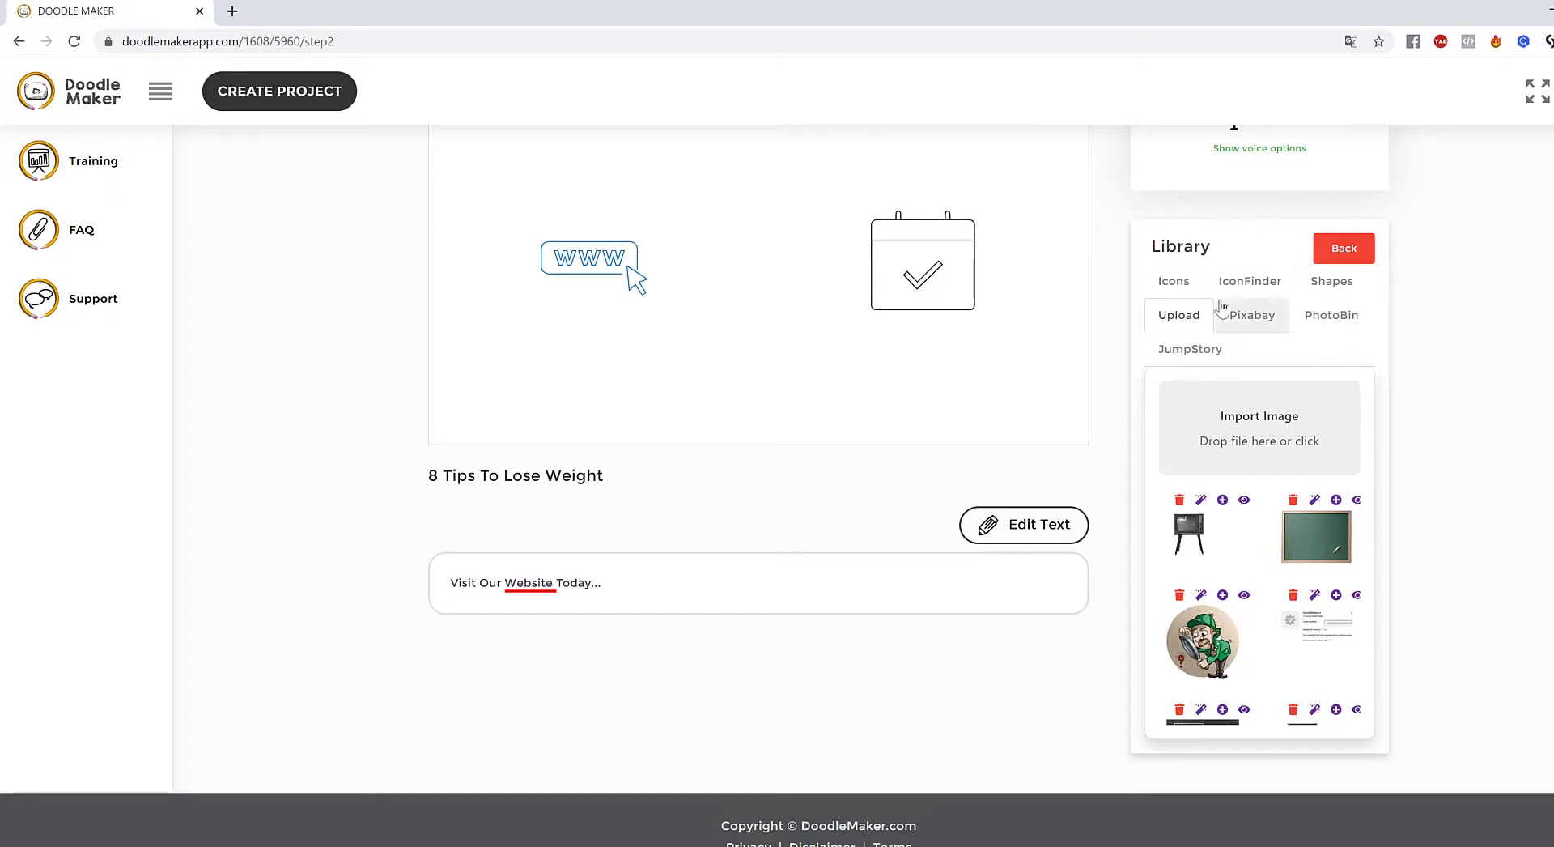
# - Search JumpStory for 'web' and add the website illustration to slide 8
pyautogui.click(1208, 357)
pyautogui.moveTo(1271, 397); pyautogui.dragTo(1084, 397)
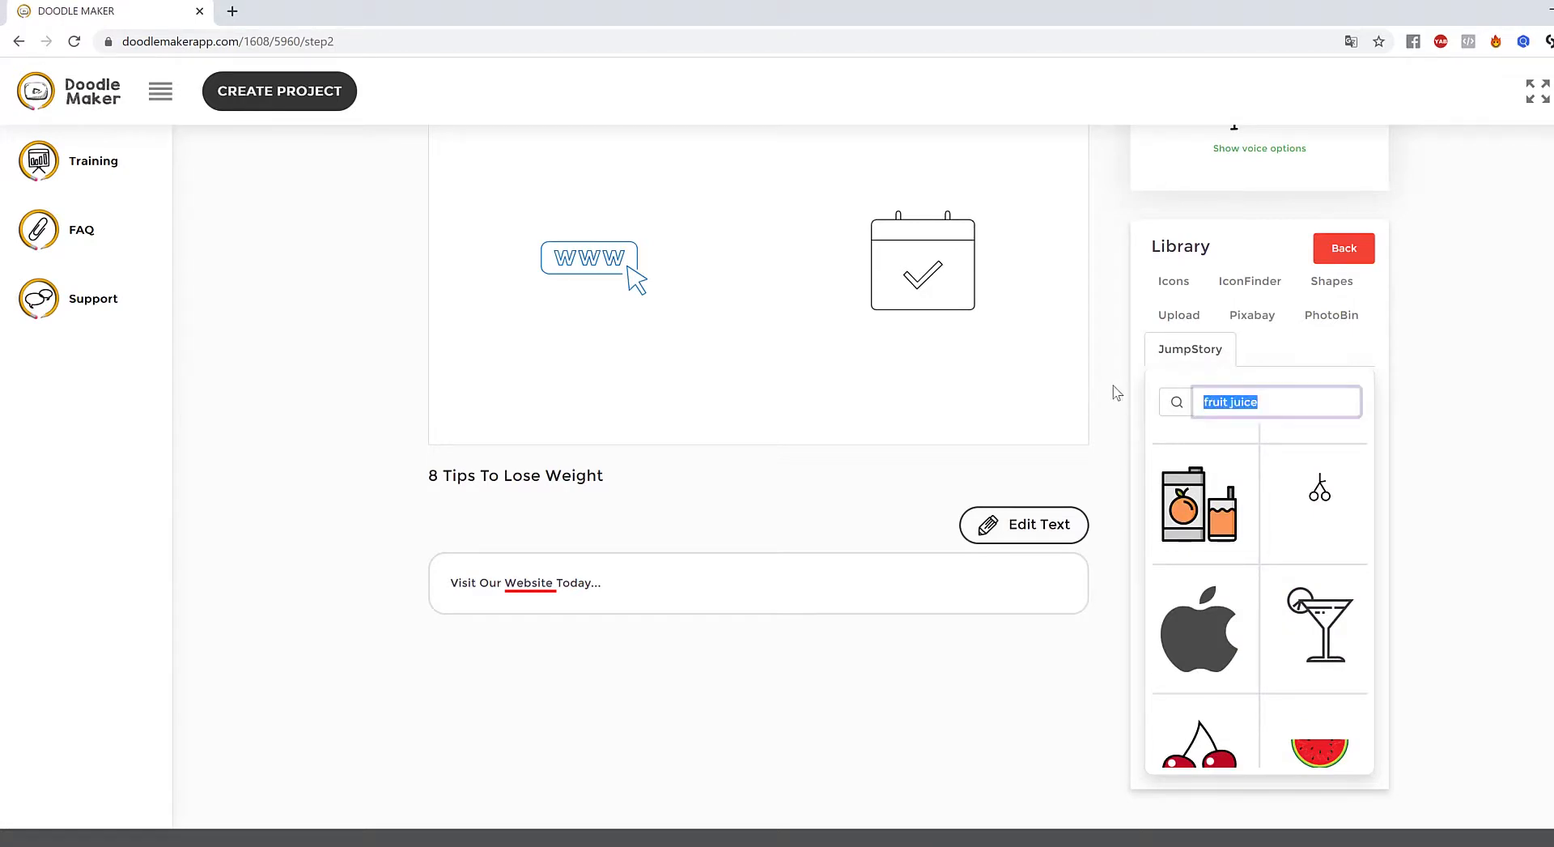
pyautogui.write('website')
pyautogui.press('Return')
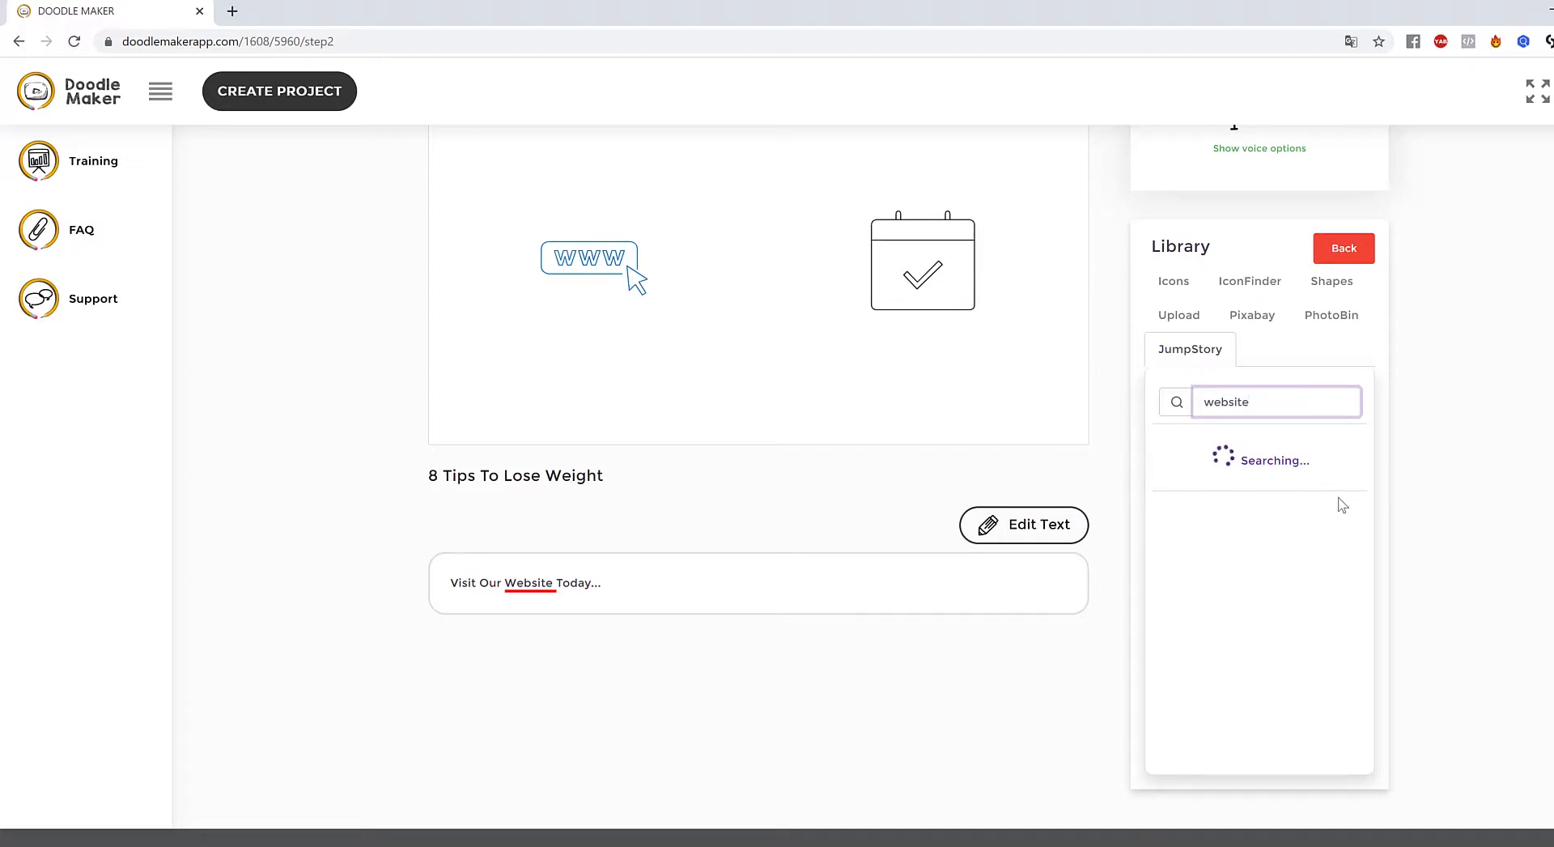
pyautogui.scroll(-10, 1338, 502)
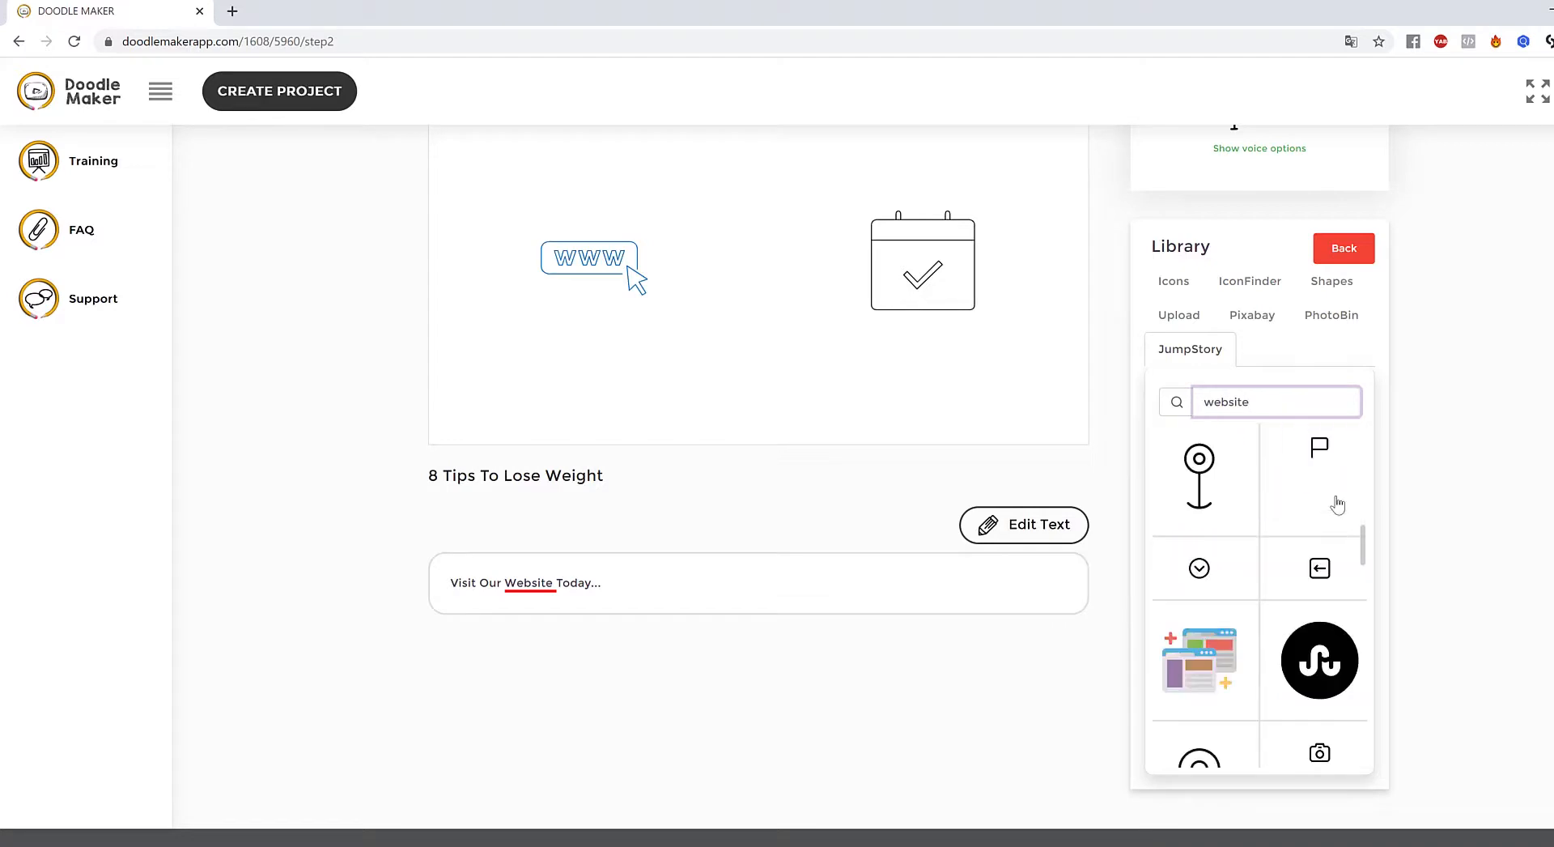
pyautogui.scroll(-6, 1361, 603)
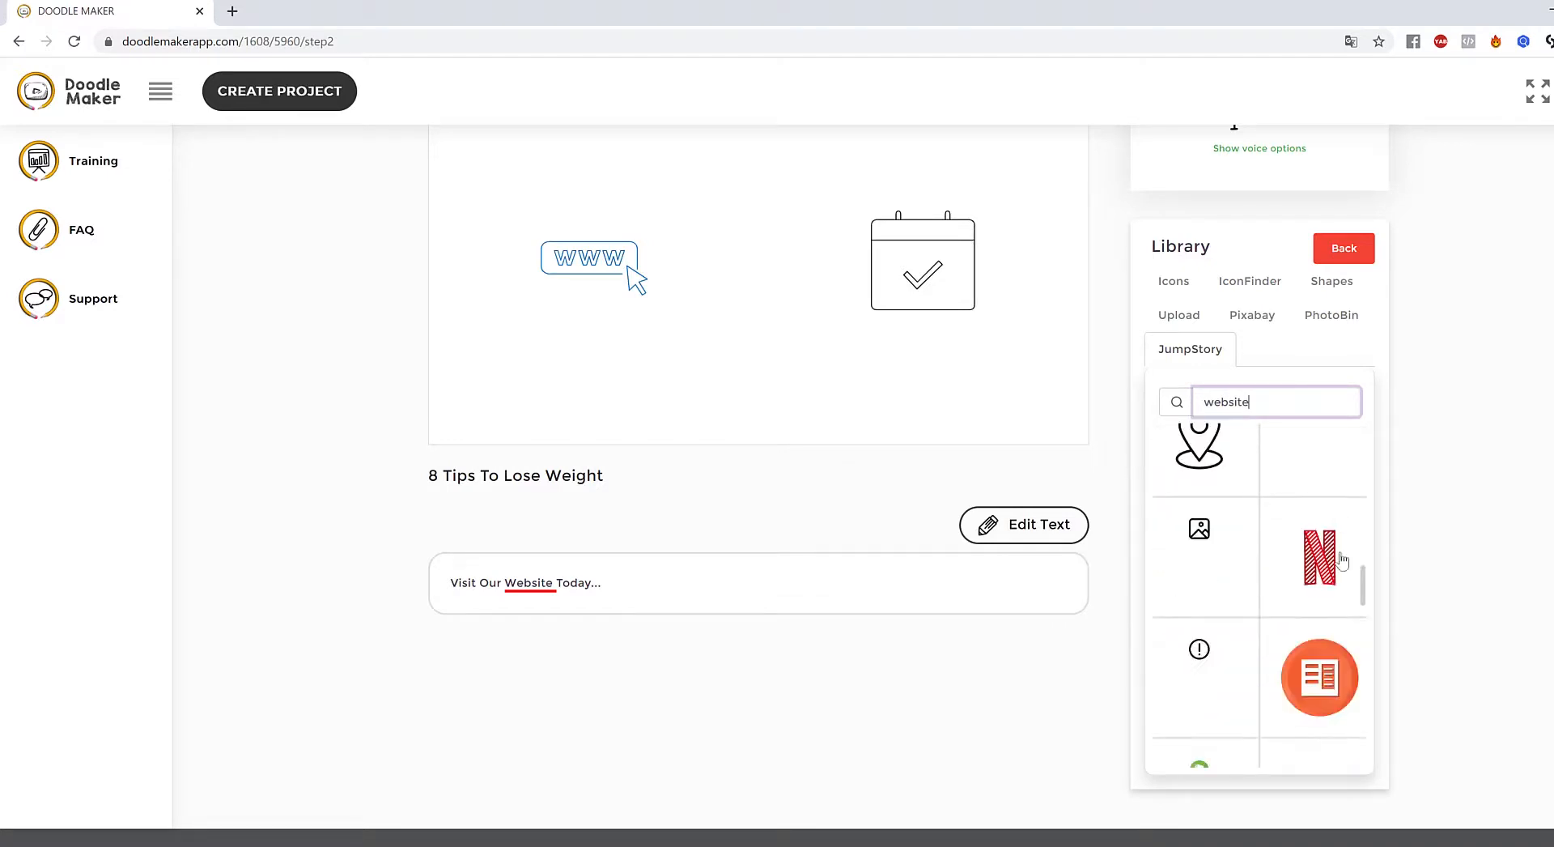
pyautogui.scroll(2, 1362, 609)
pyautogui.scroll(6, 1361, 608)
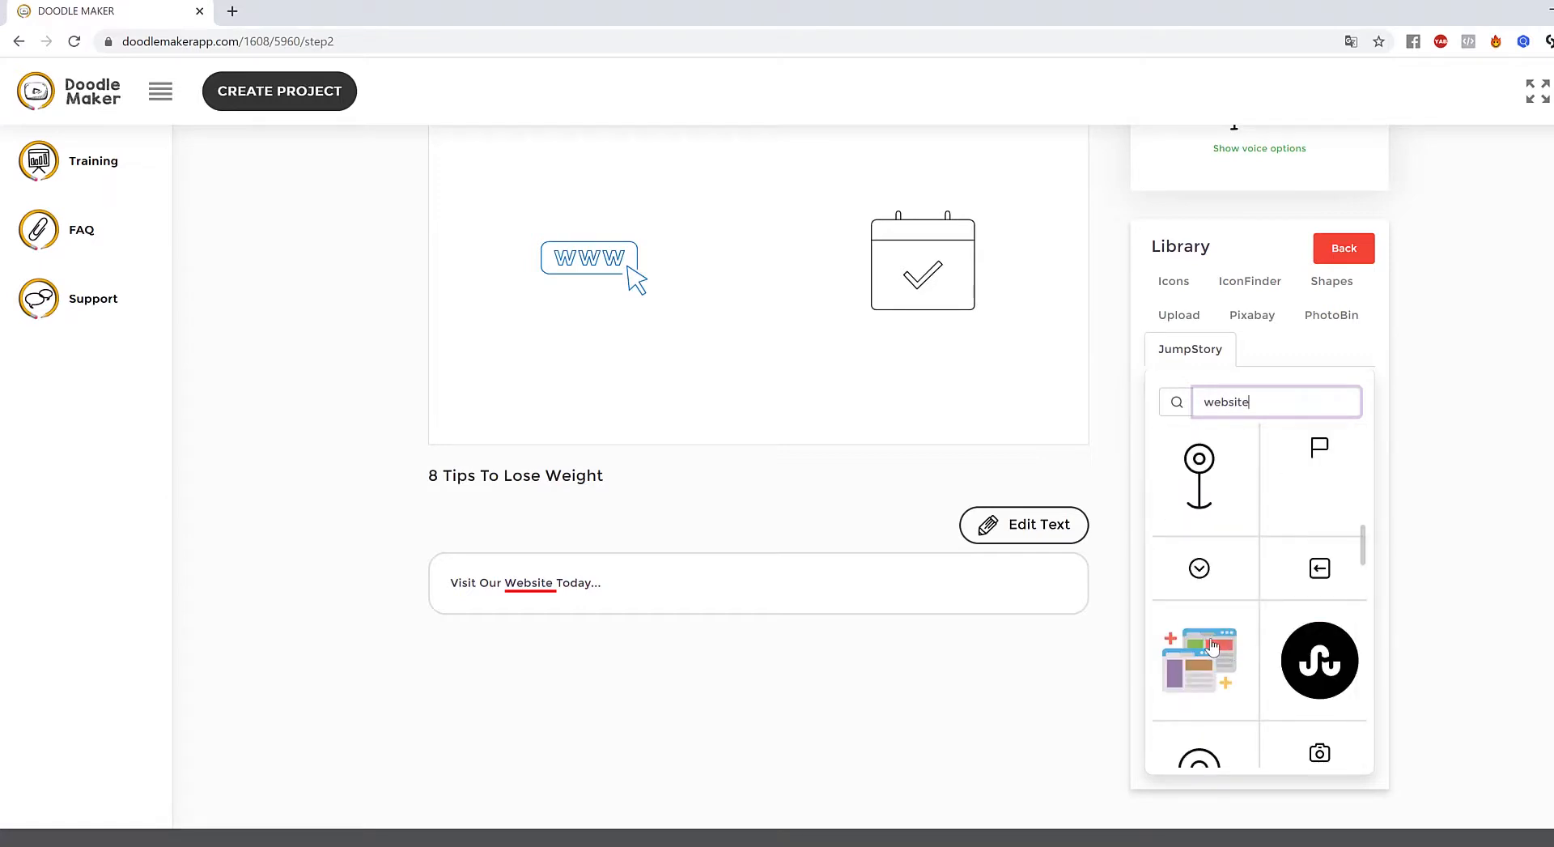
pyautogui.click(1232, 667)
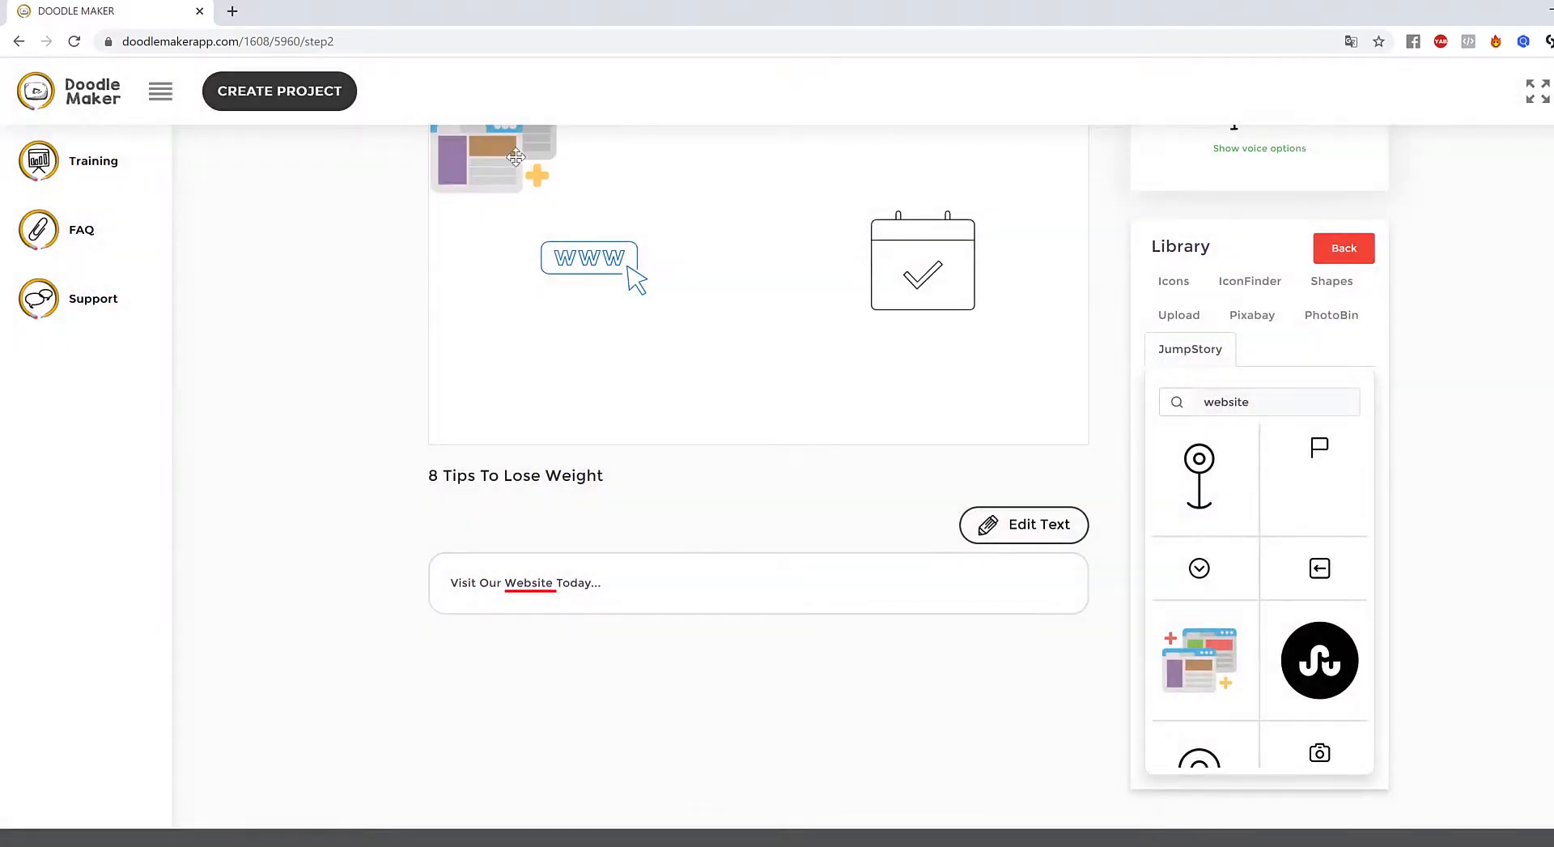
# - Delete the WWW icon and enlarge the website illustration left of the calendar
pyautogui.moveTo(515, 156); pyautogui.dragTo(638, 261)
pyautogui.click(589, 259)
pyautogui.click(1016, 504)
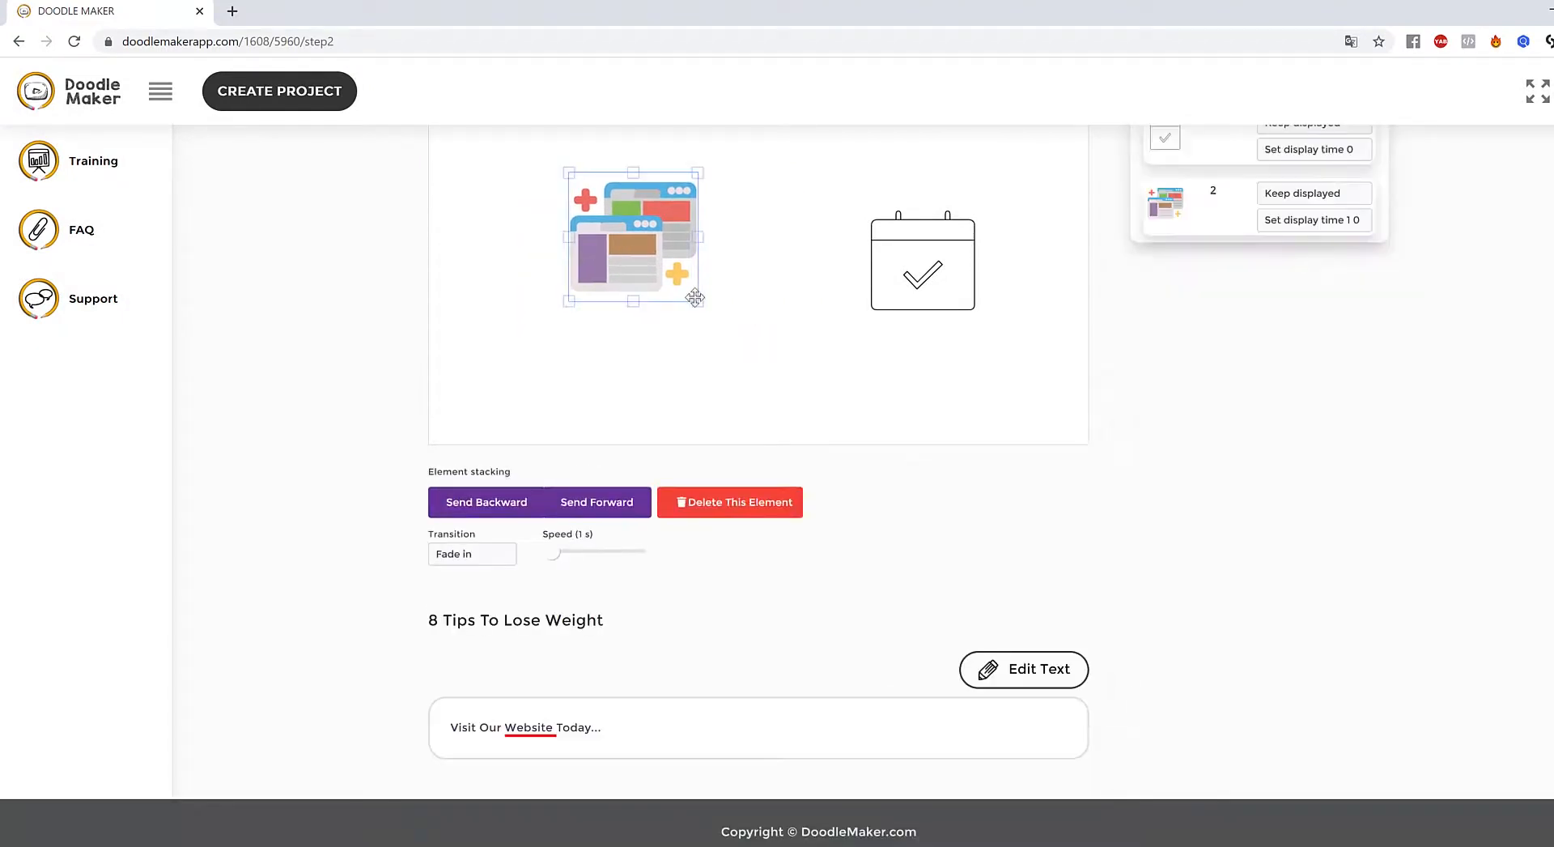
pyautogui.moveTo(700, 304); pyautogui.dragTo(653, 308)
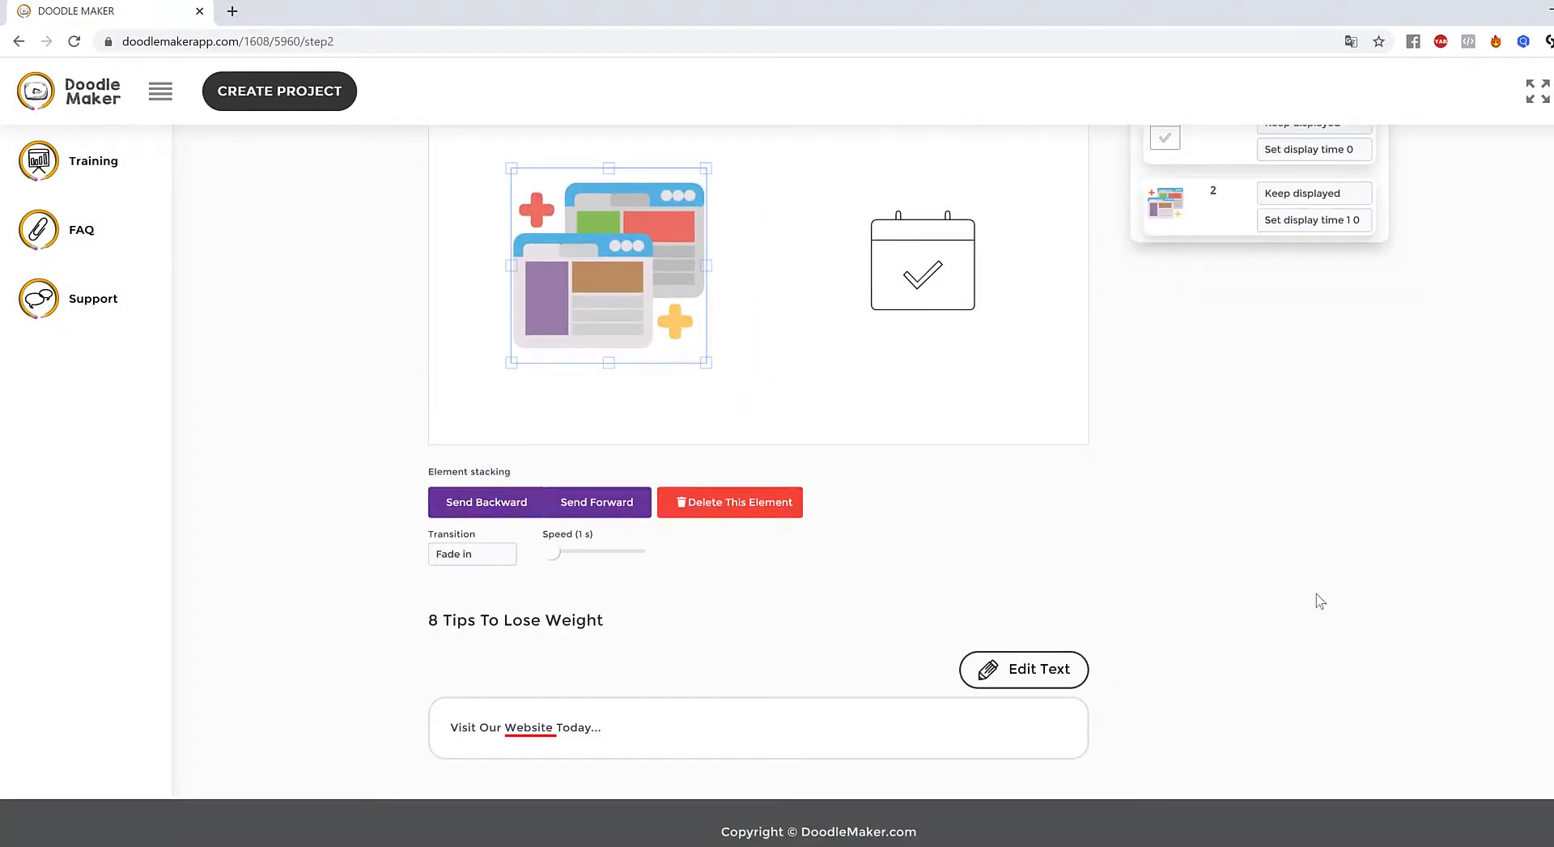
pyautogui.scroll(3, 1115, 478)
pyautogui.click(728, 527)
pyautogui.moveTo(649, 459); pyautogui.dragTo(665, 455)
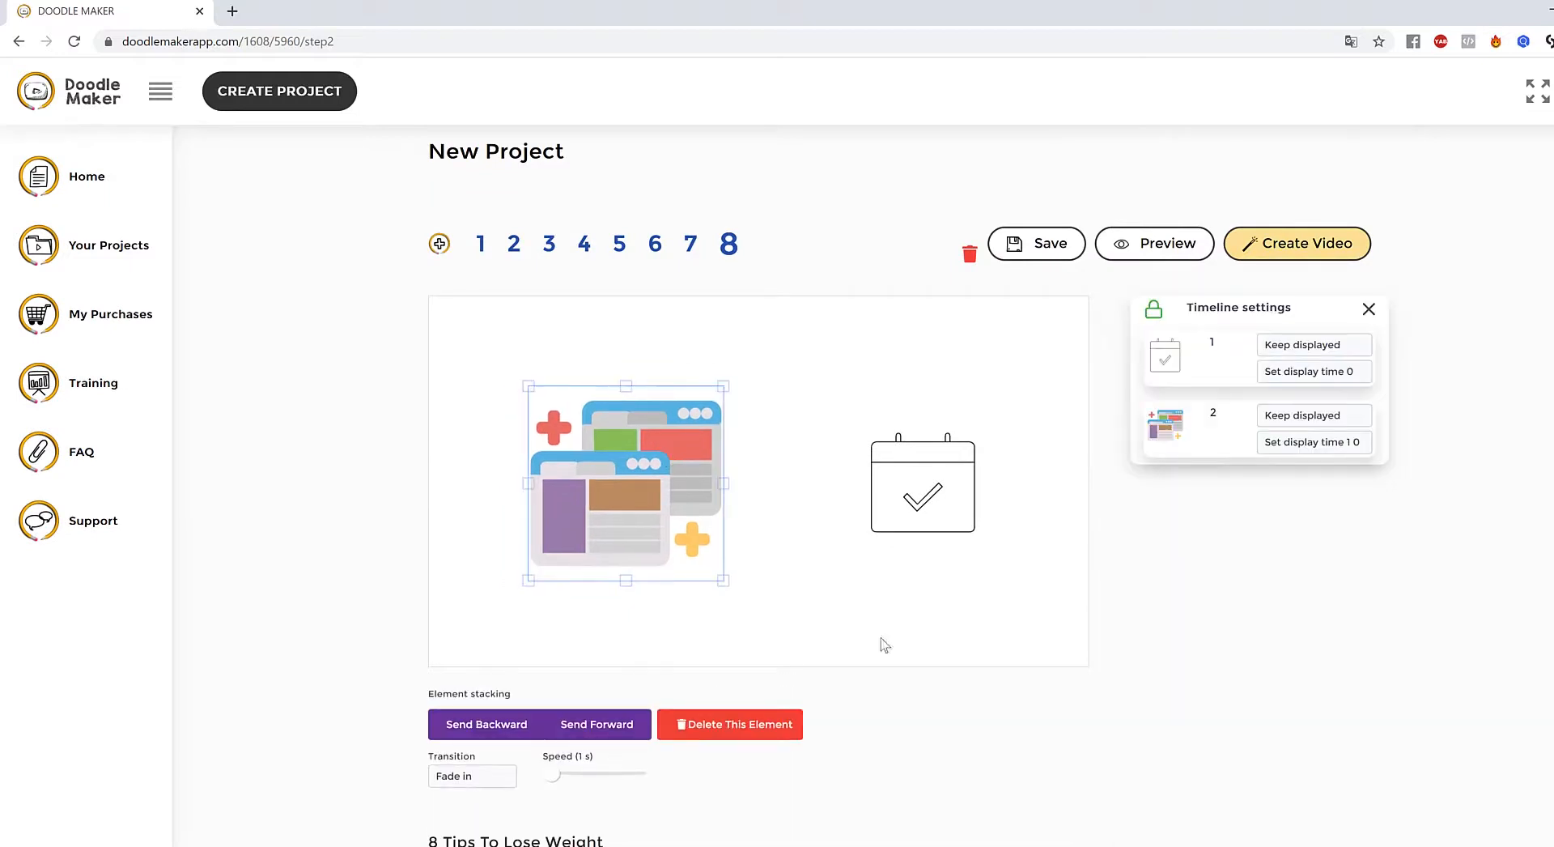
# - Set the website illustration's transition to Hand drawing
pyautogui.click(716, 587)
pyautogui.click(711, 567)
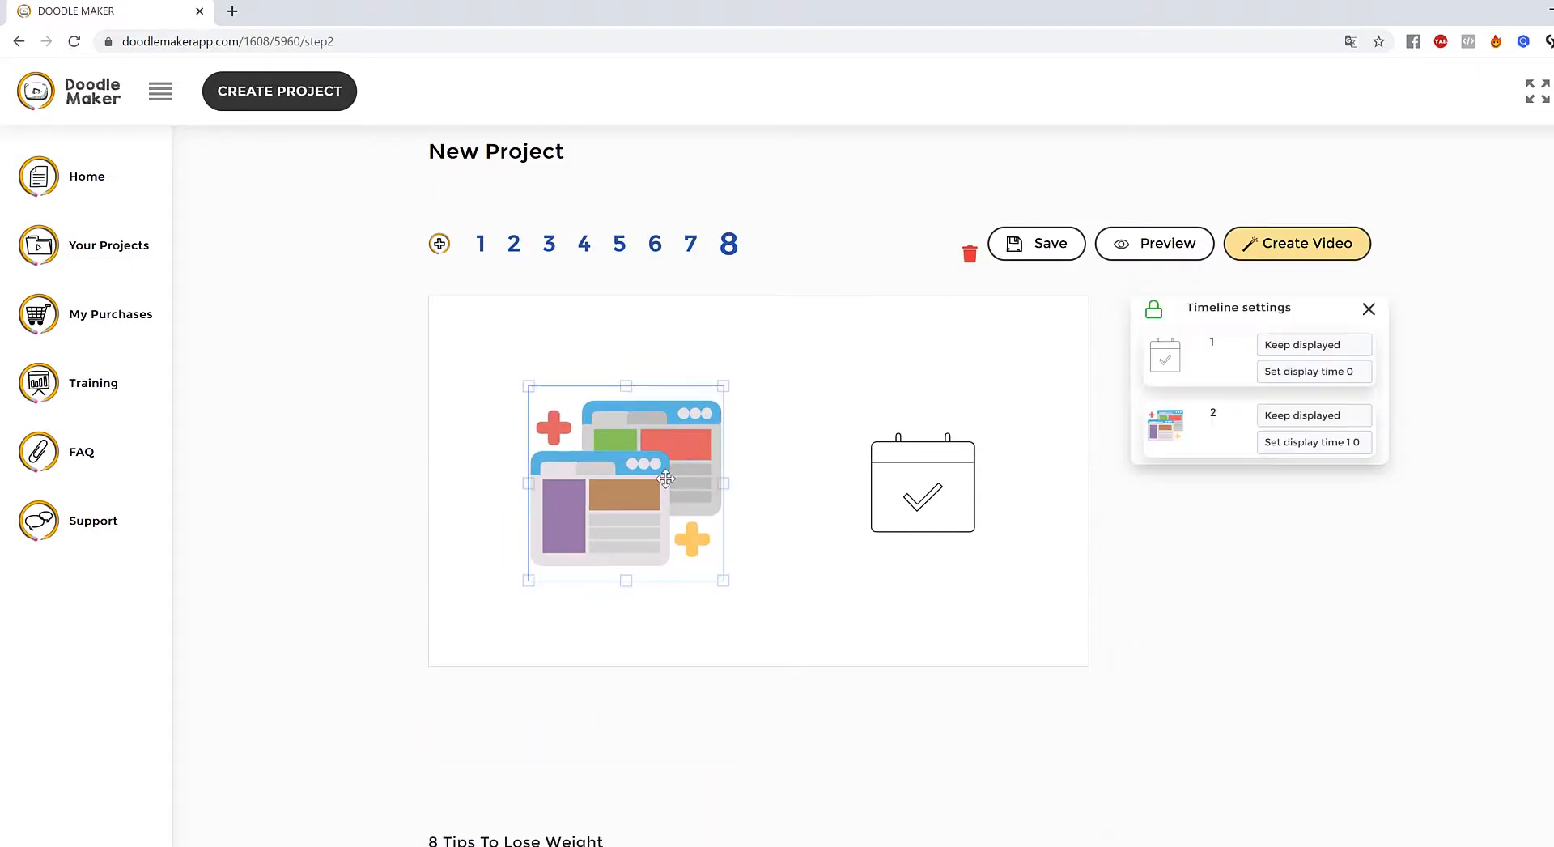
pyautogui.scroll(-1, 510, 723)
pyautogui.click(476, 690)
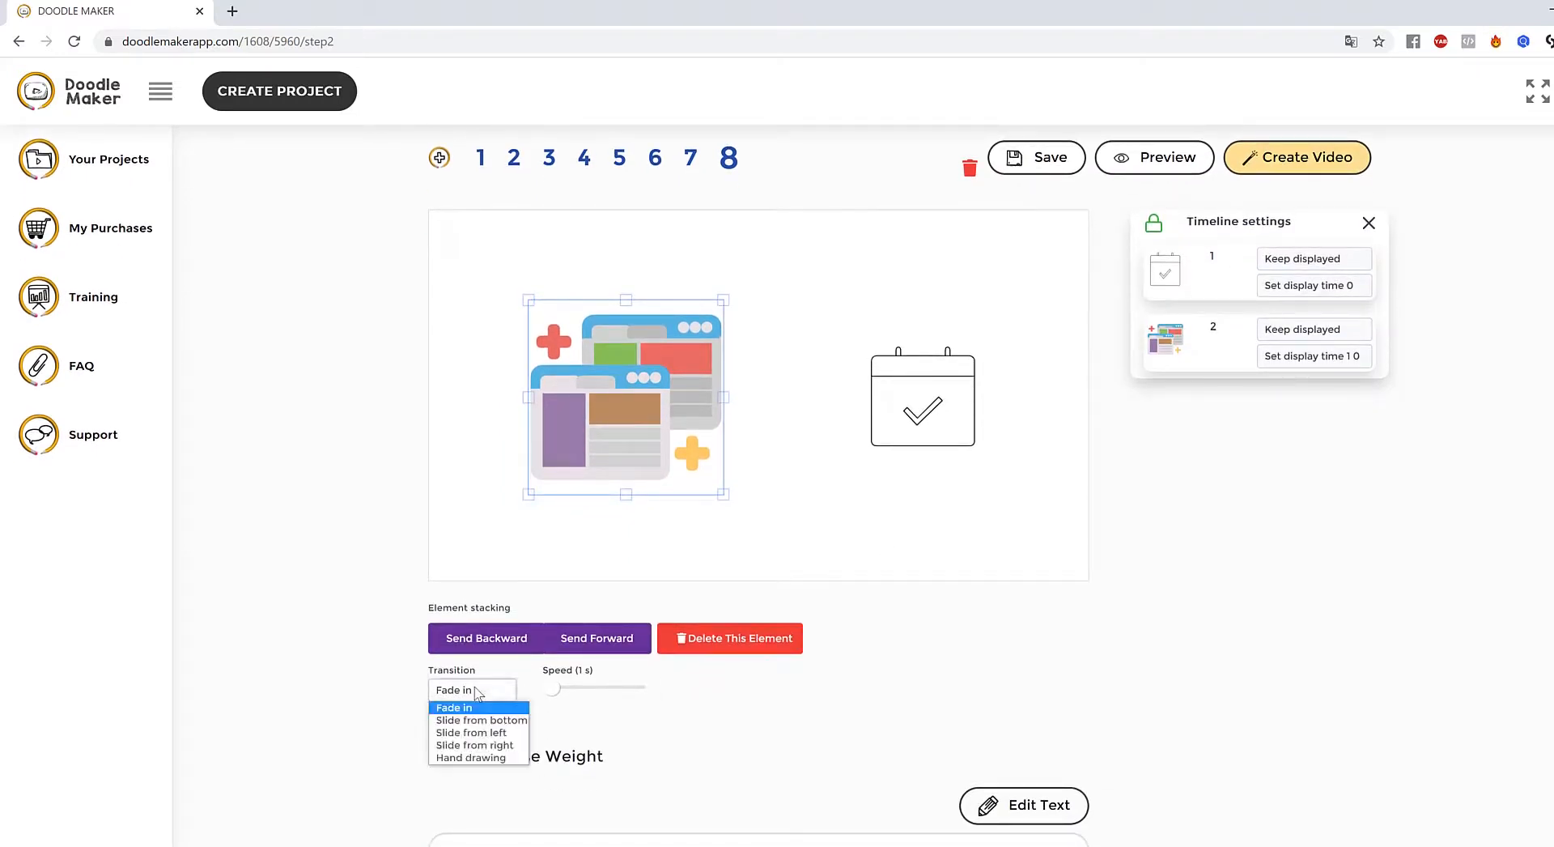
pyautogui.click(472, 758)
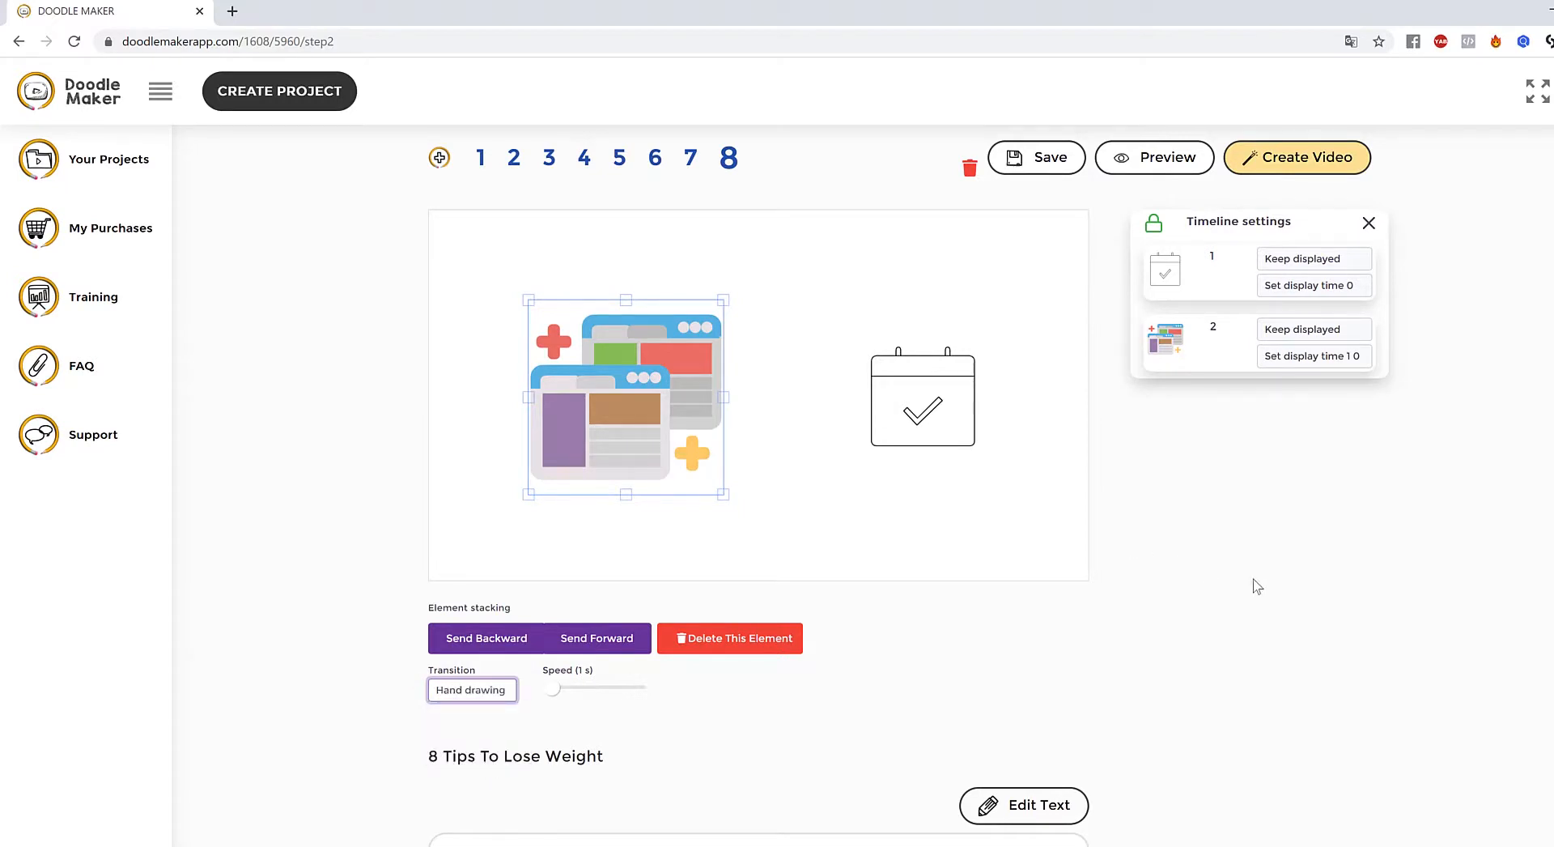
pyautogui.click(829, 450)
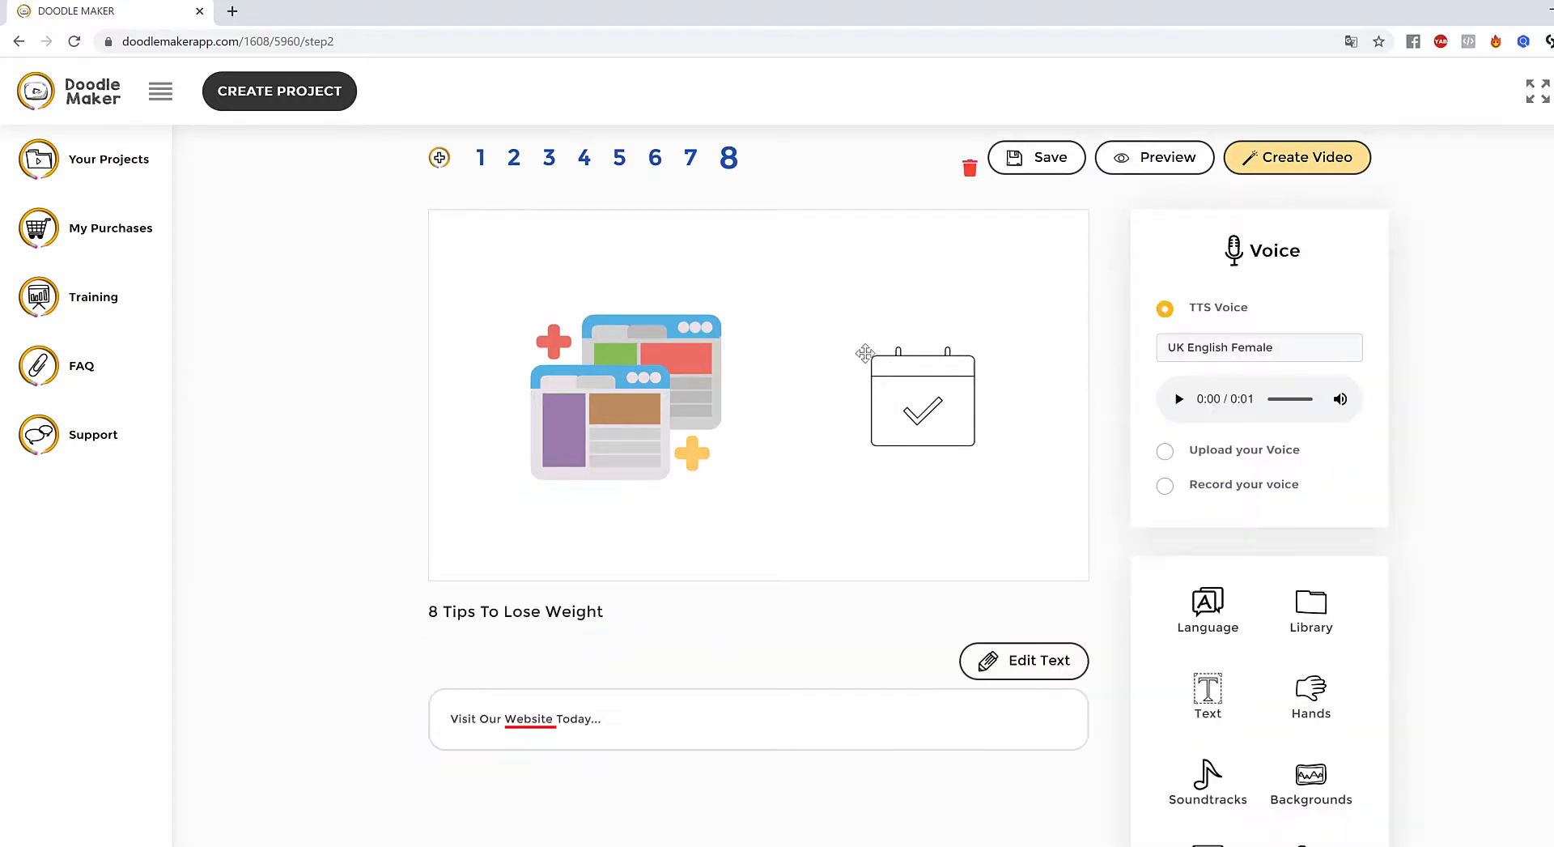
# - Enlarge the illustration slightly and preview slide 8
pyautogui.click(610, 381)
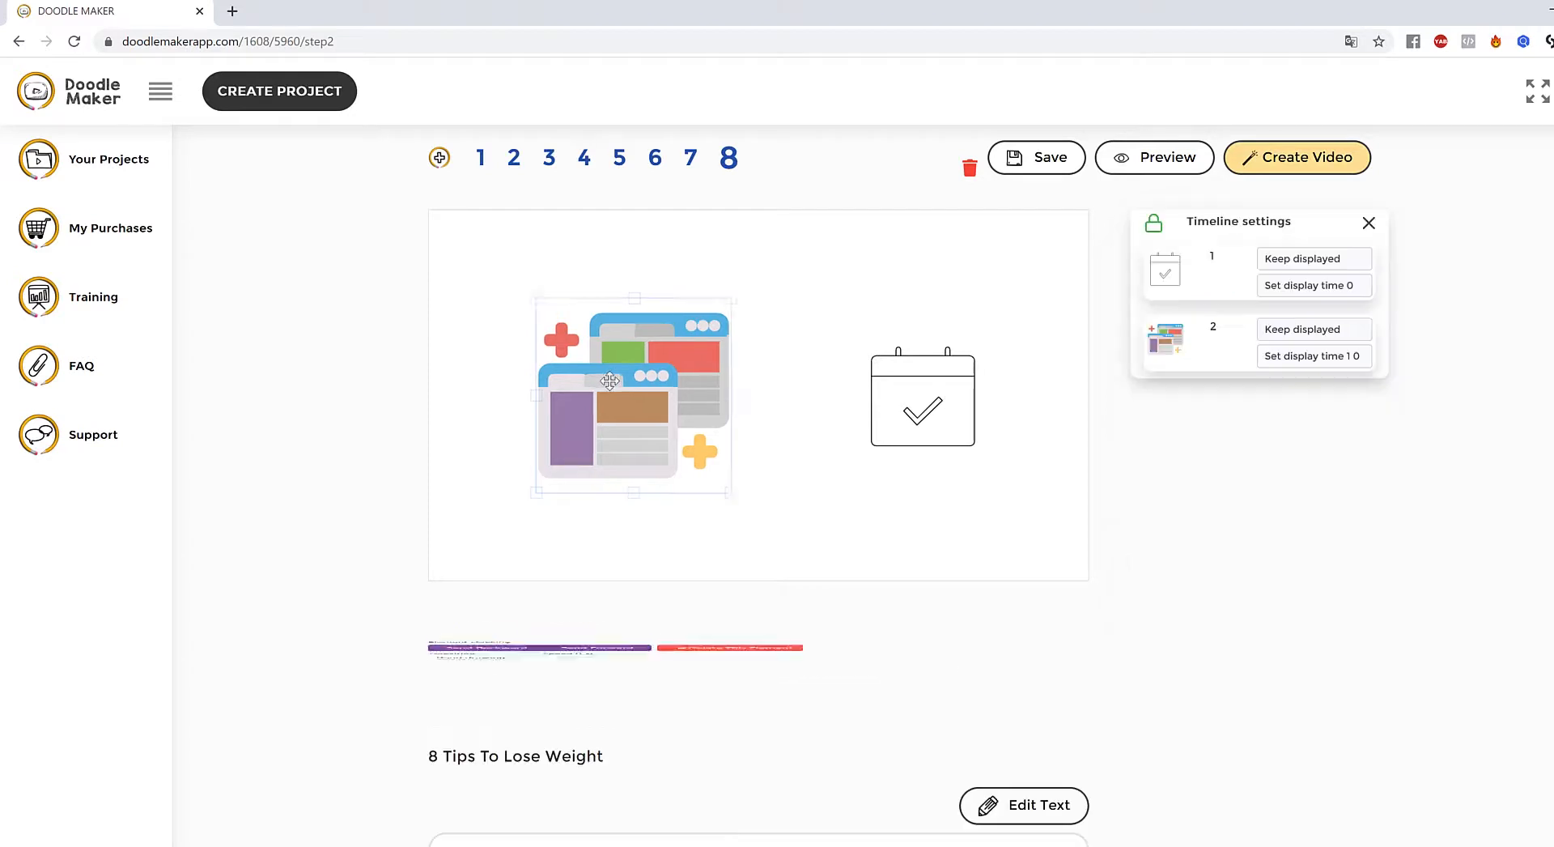
pyautogui.moveTo(729, 492); pyautogui.dragTo(752, 511)
pyautogui.click(968, 527)
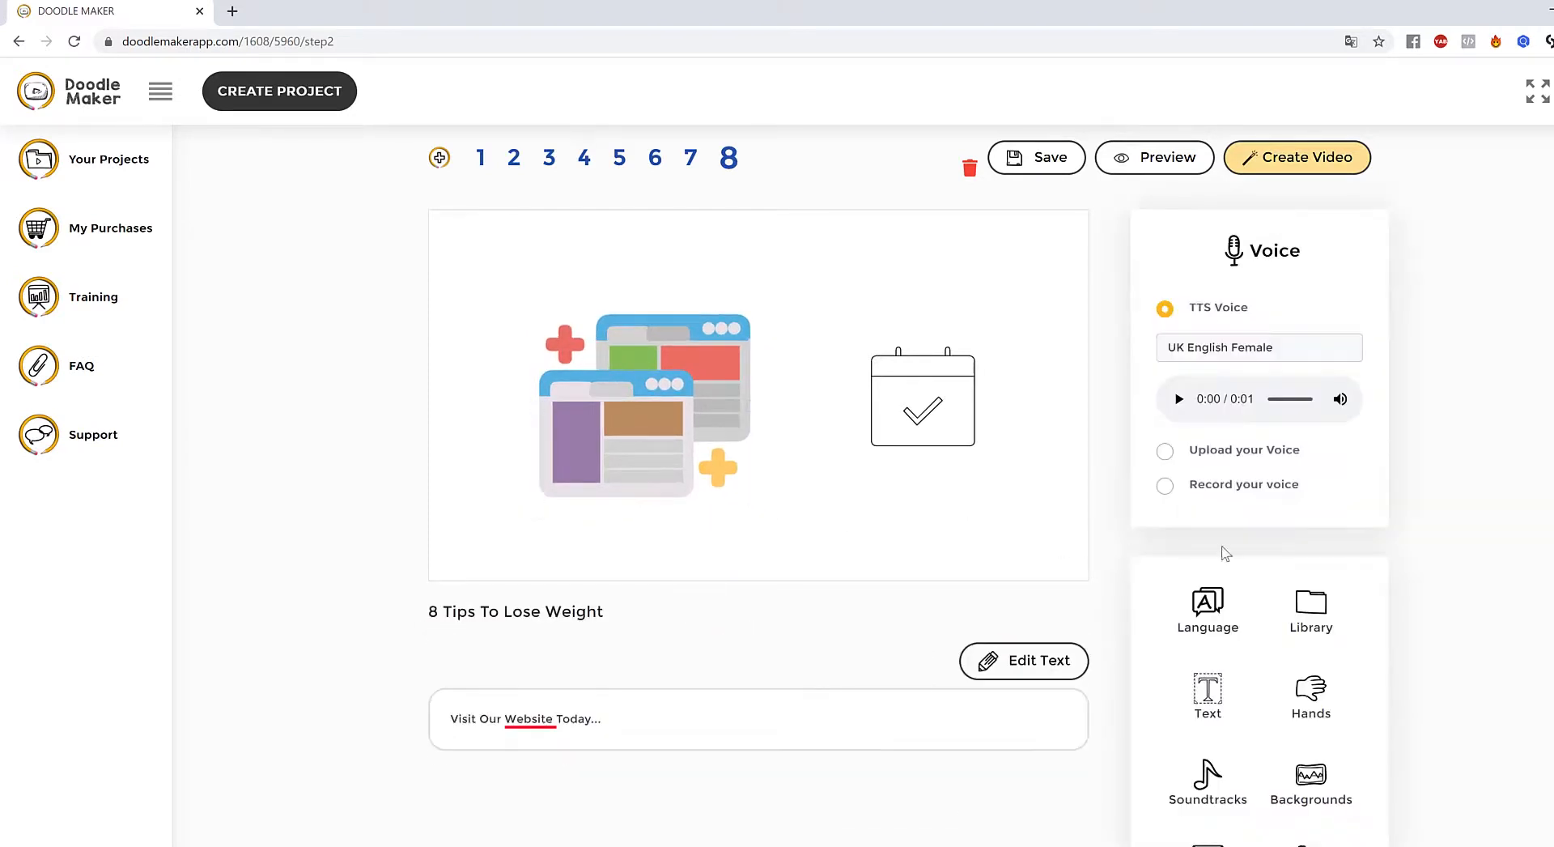
pyautogui.click(1151, 166)
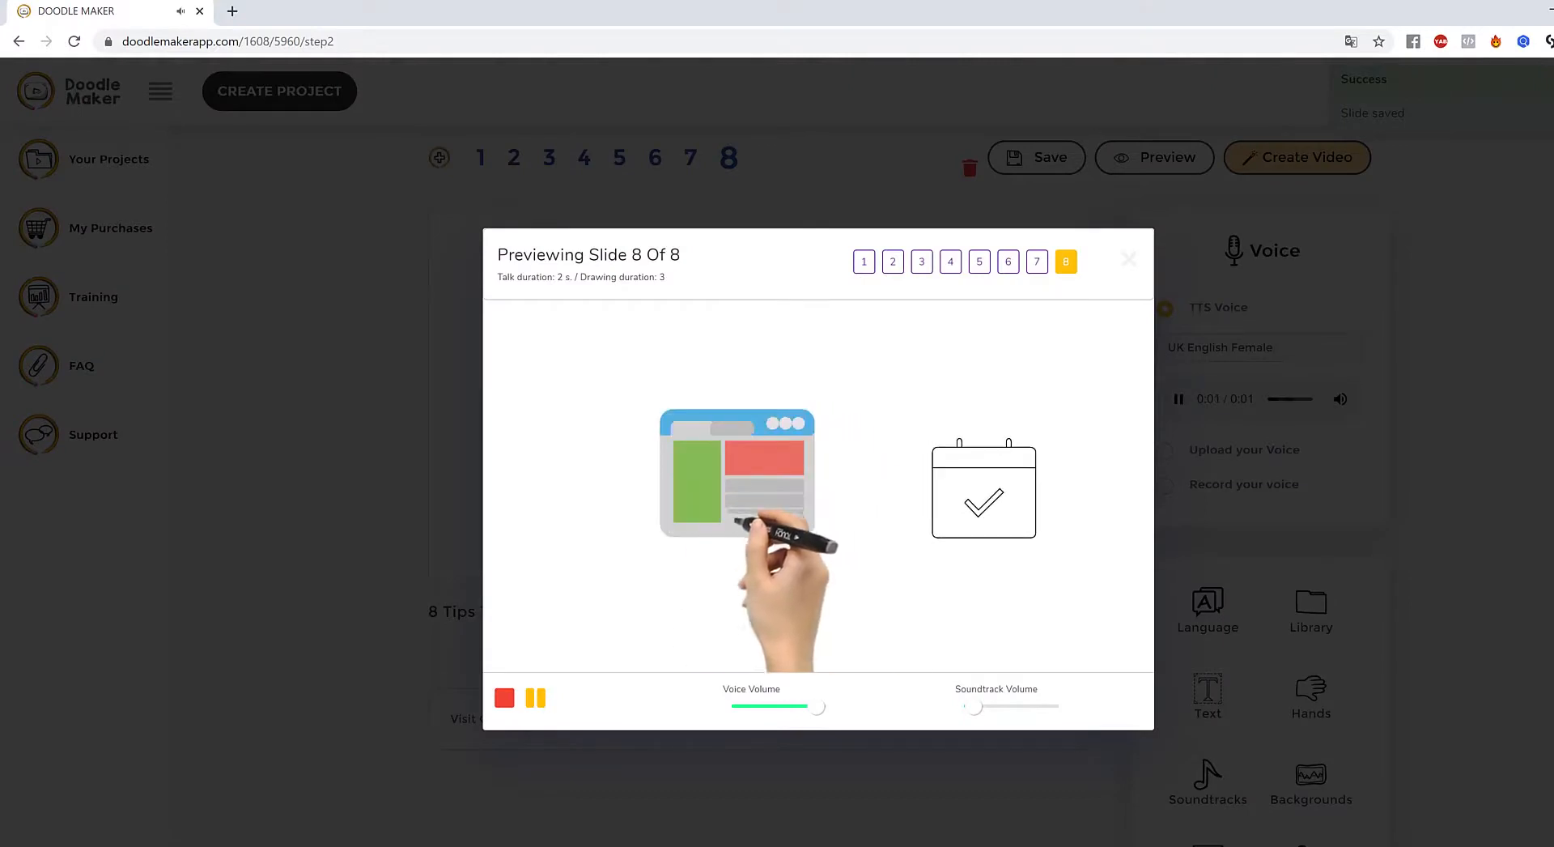
pyautogui.click(1499, 541)
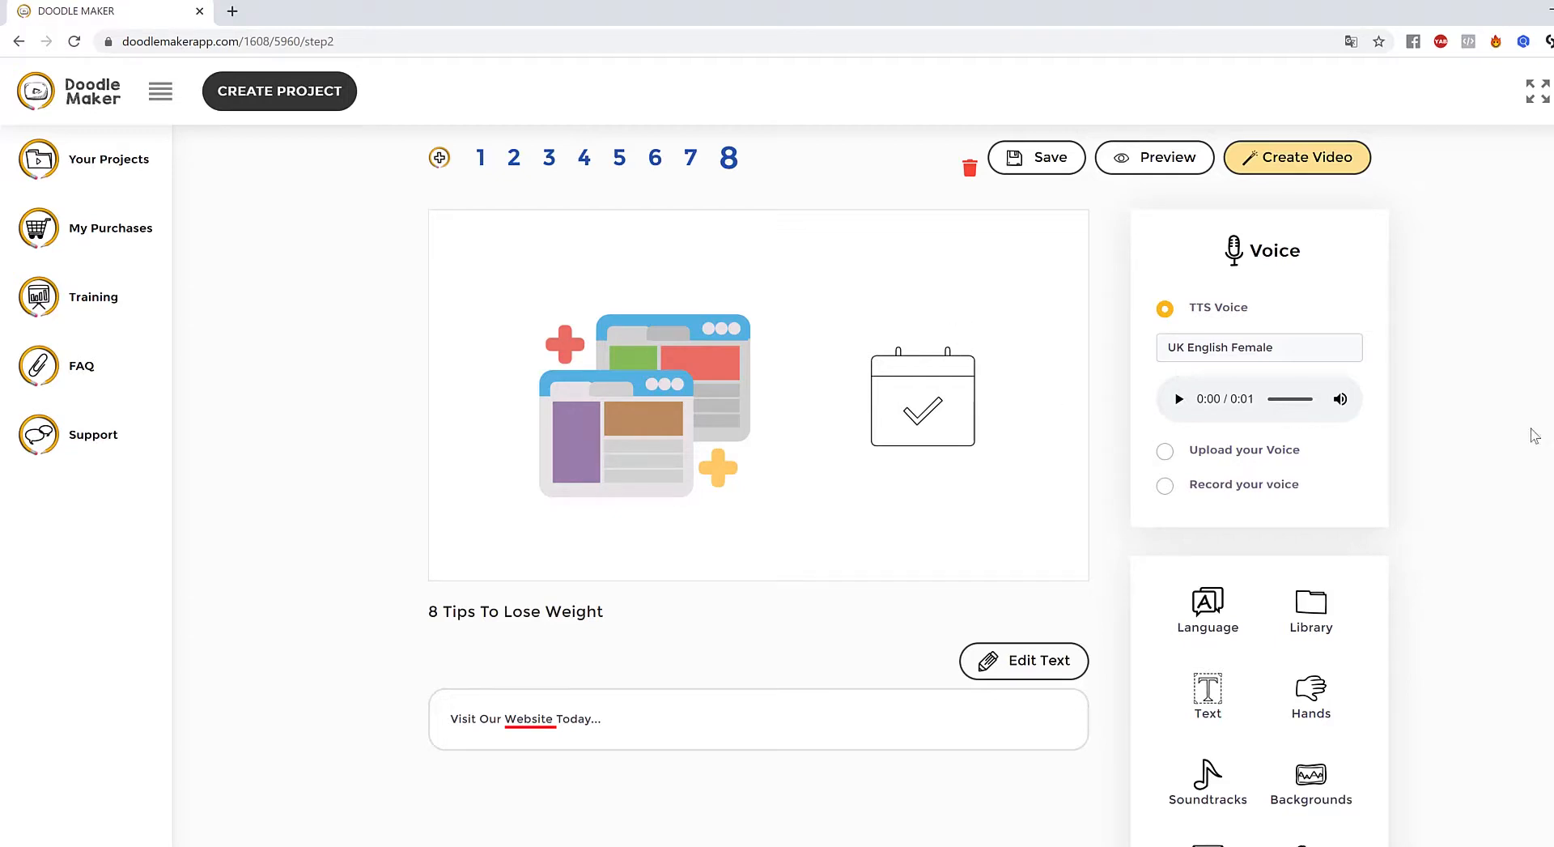
# - Delete both the browser-windows illustration and the calendar drawing from slide 8
pyautogui.scroll(1, 777, 486)
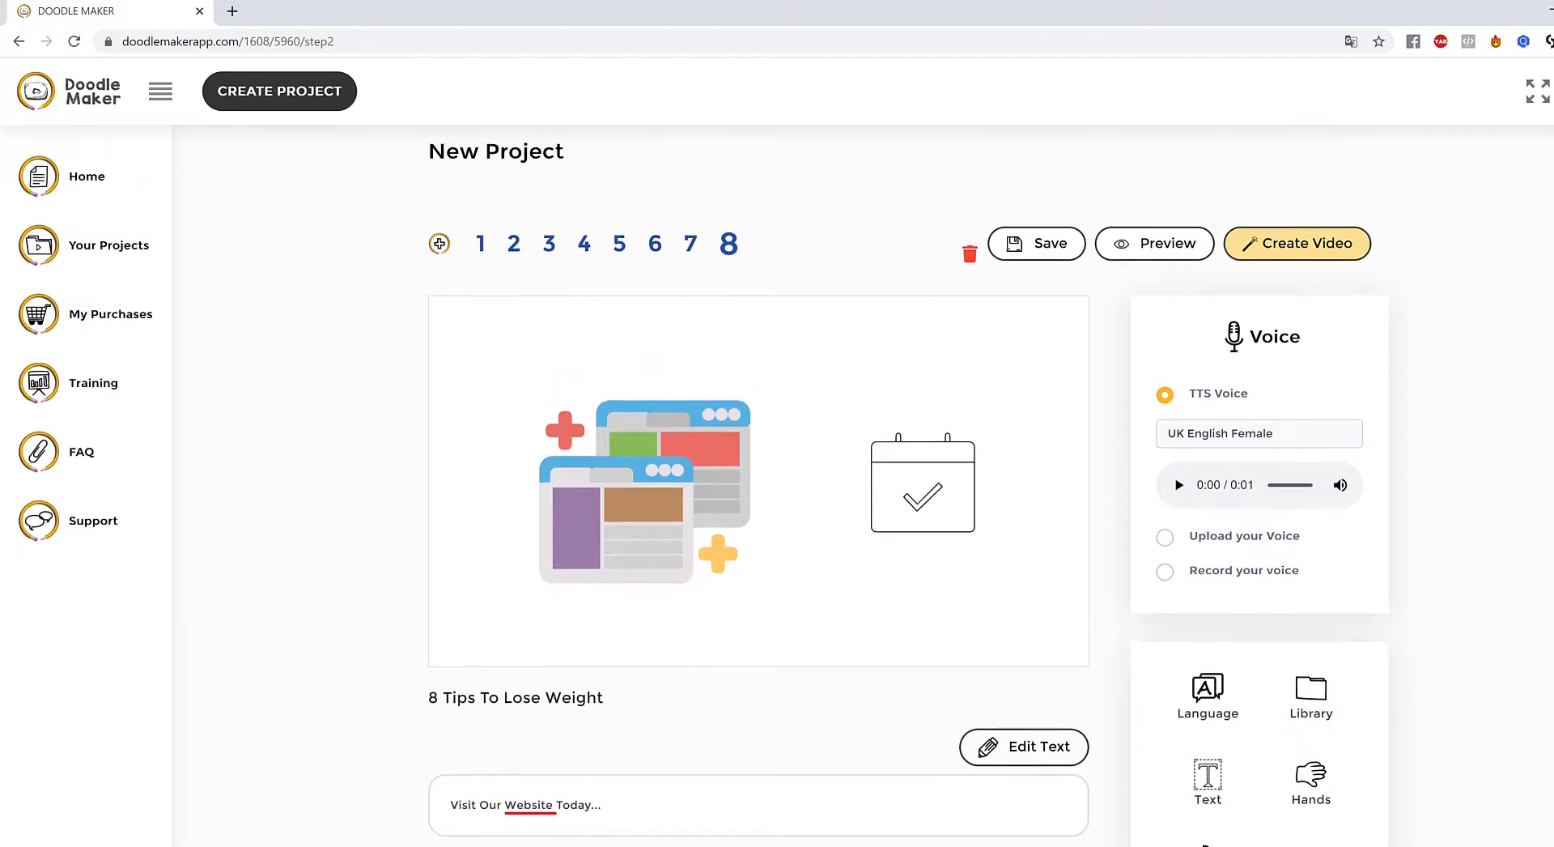
pyautogui.click(694, 479)
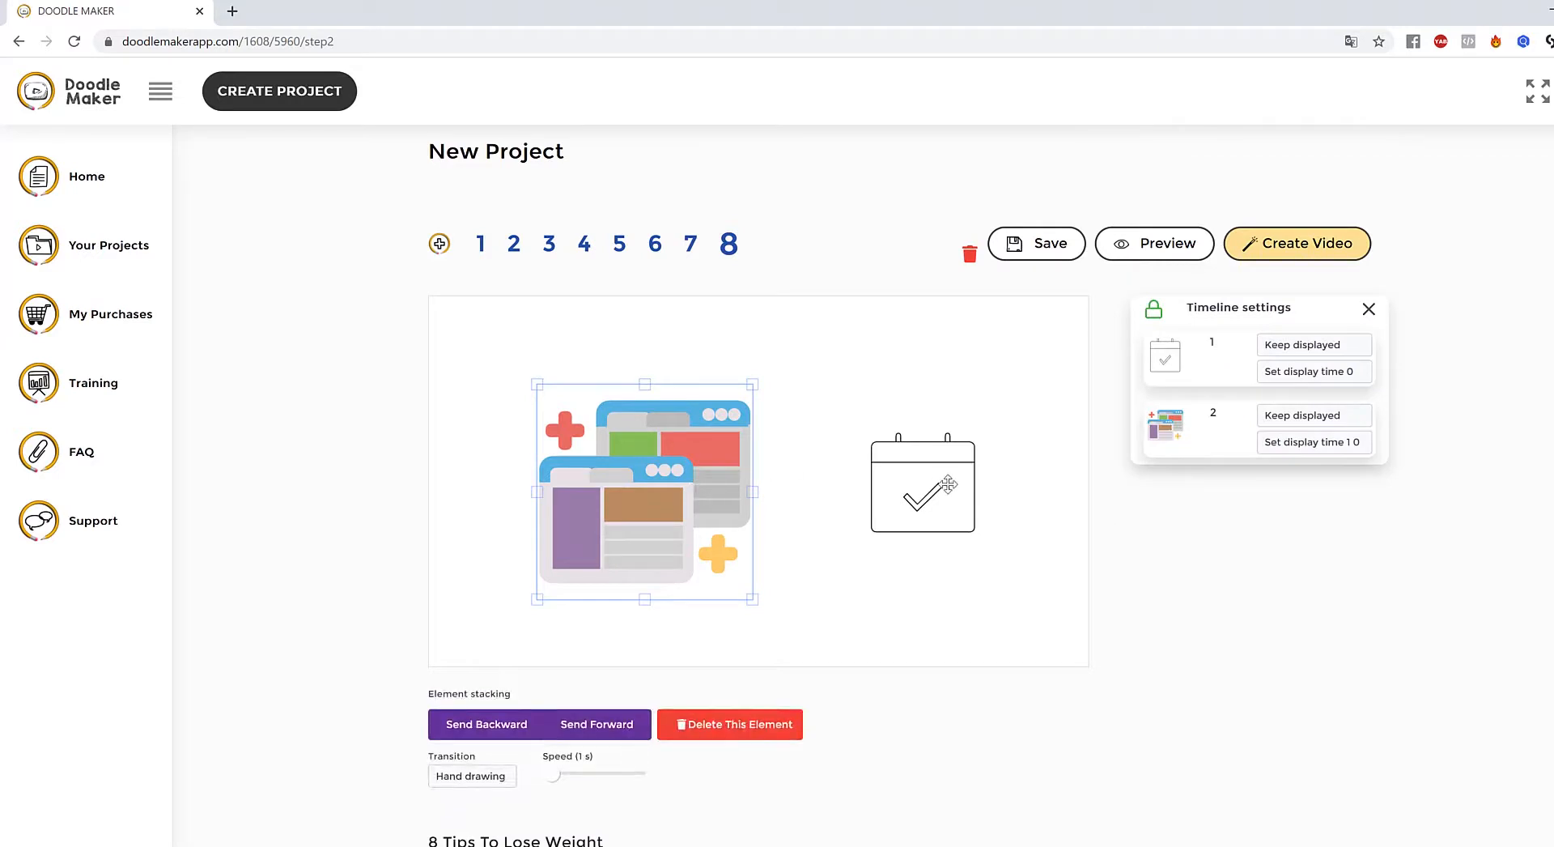
pyautogui.click(746, 733)
pyautogui.click(909, 534)
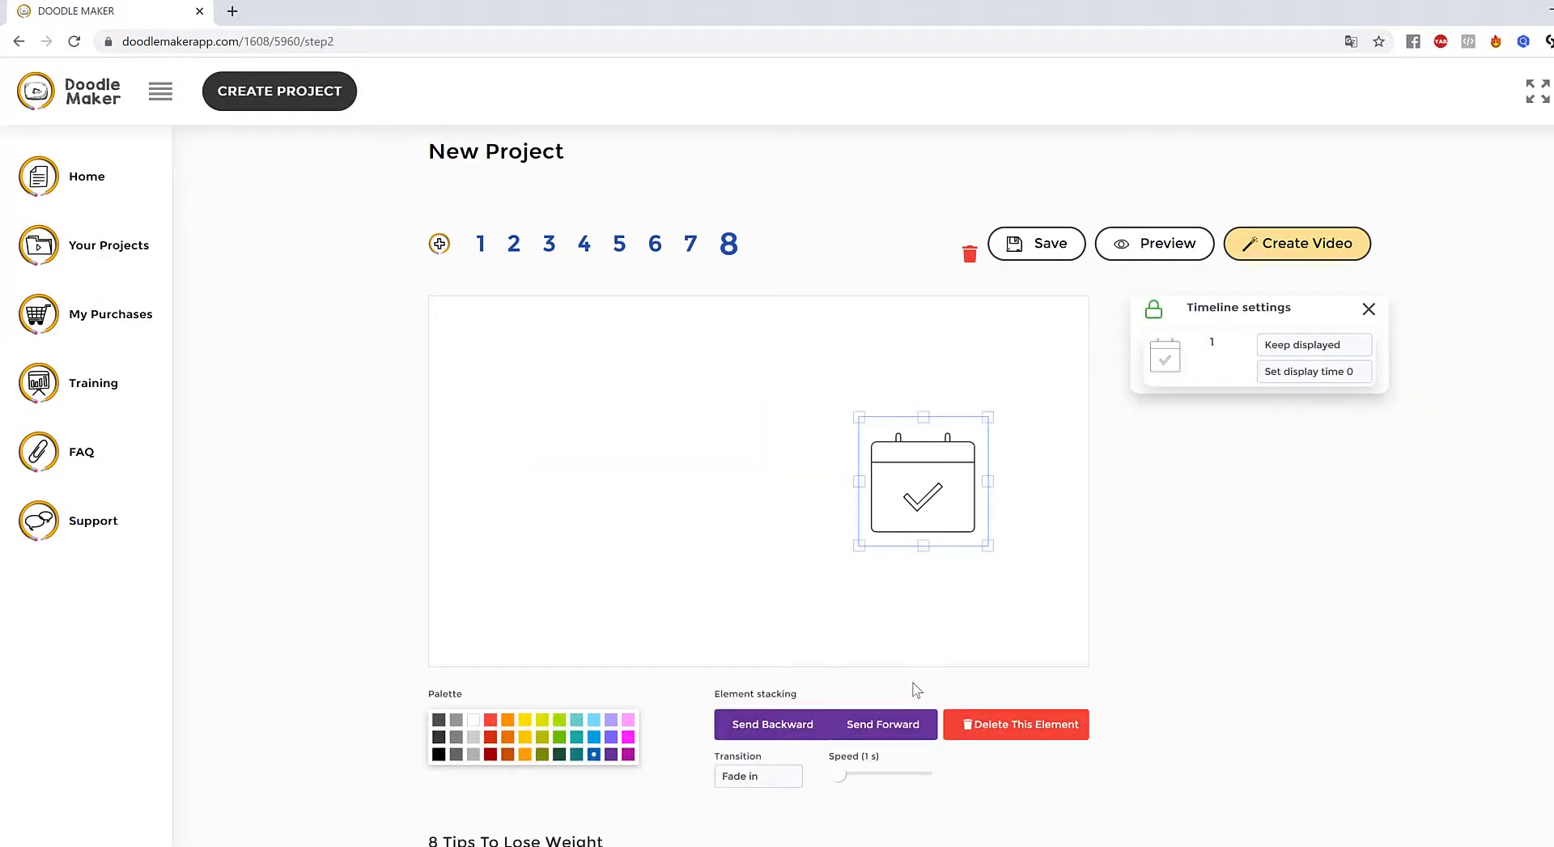
pyautogui.scroll(-2, 972, 720)
pyautogui.click(1004, 549)
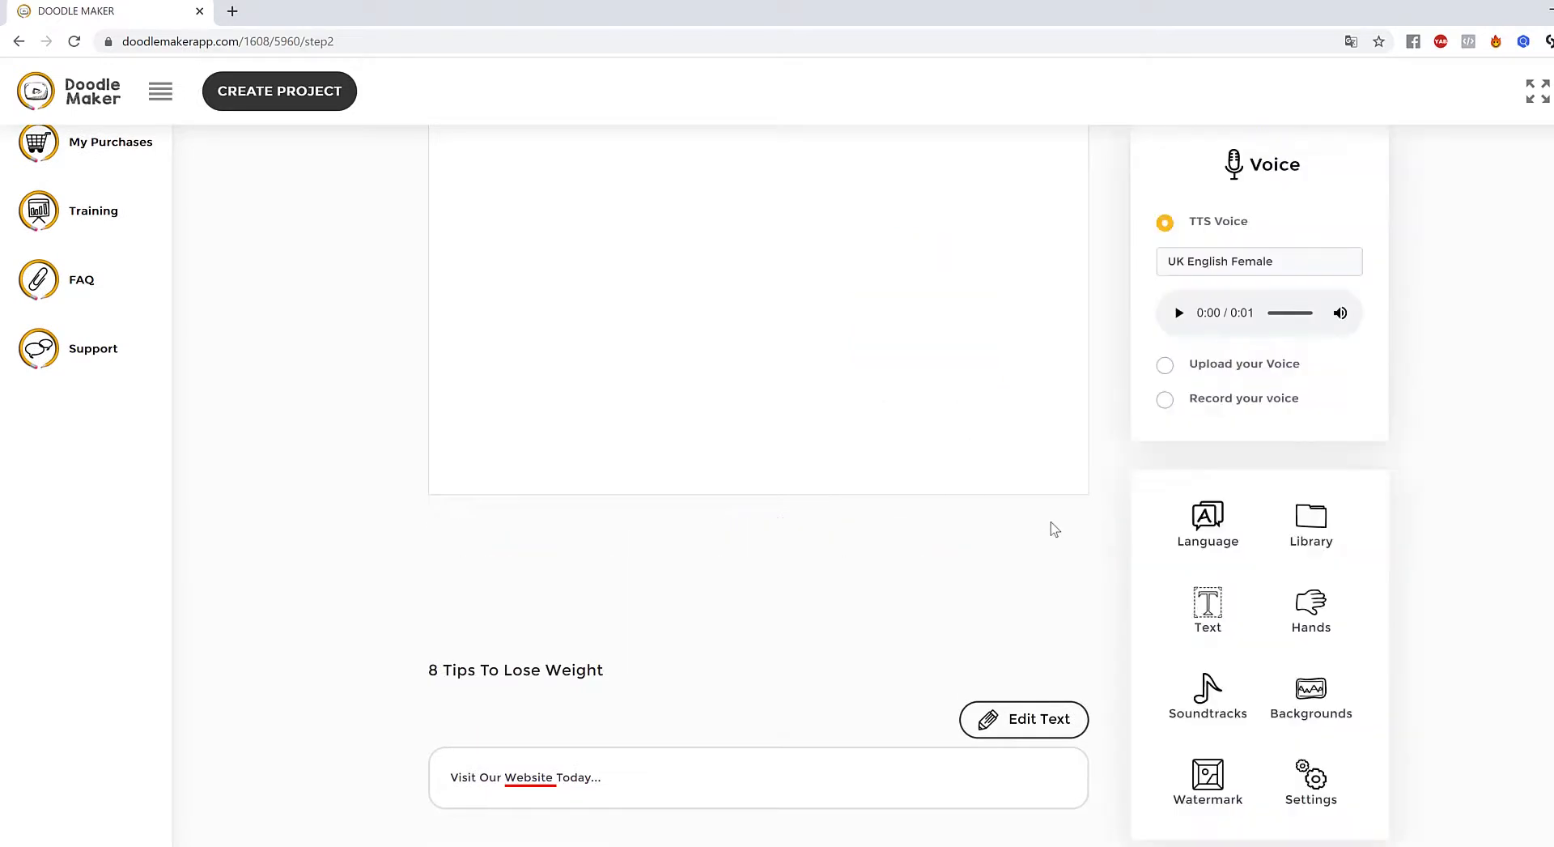
pyautogui.scroll(1, 1451, 564)
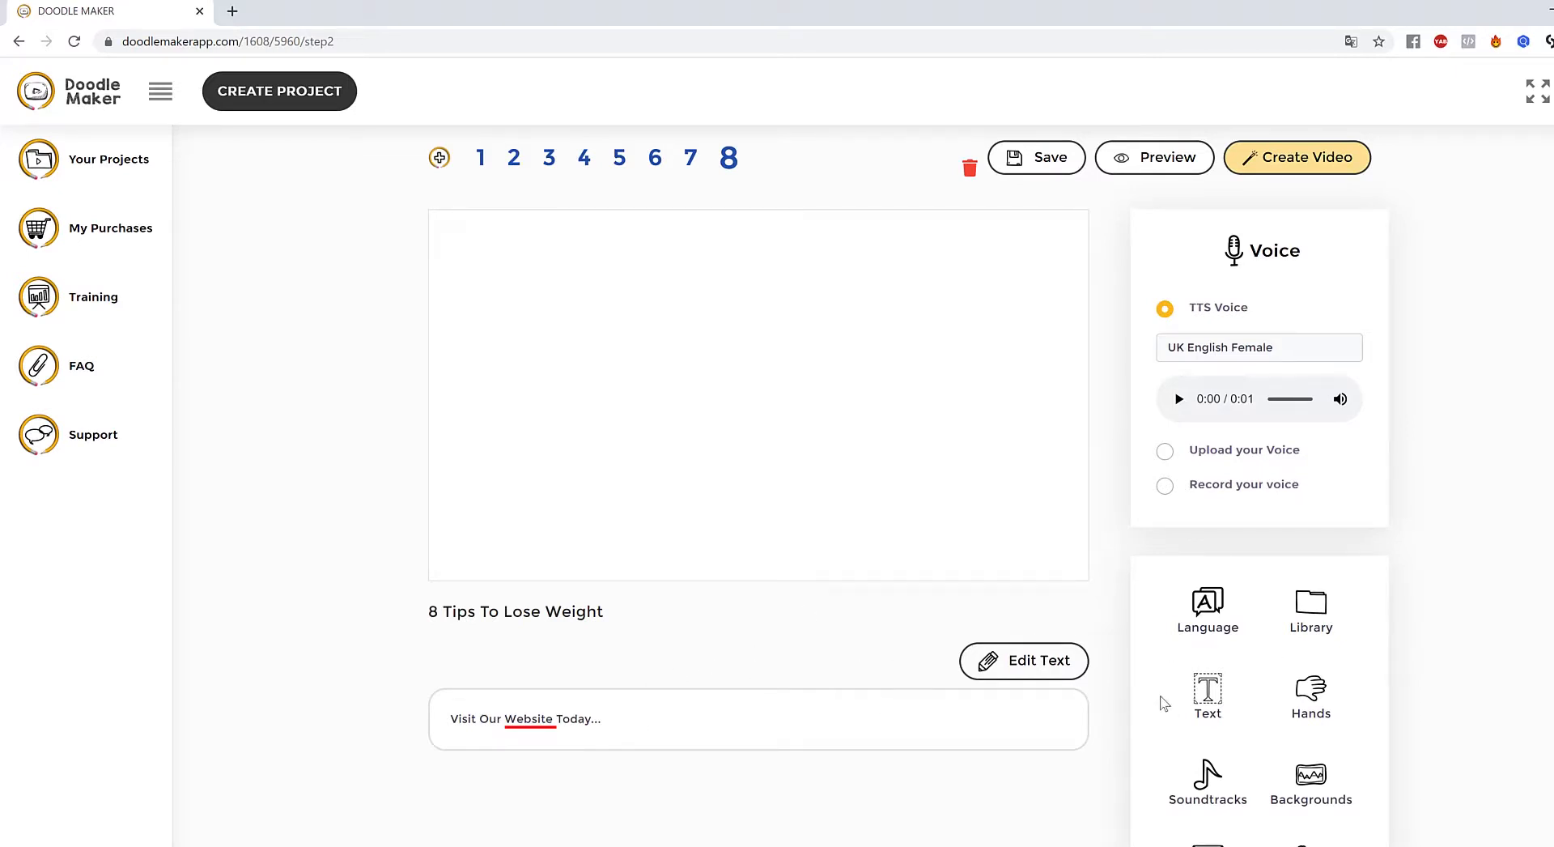
# - Change the scene caption to 'Call Us Today' and save the text
pyautogui.click(1046, 664)
pyautogui.moveTo(634, 721); pyautogui.dragTo(109, 723)
pyautogui.write('Call Us Today')
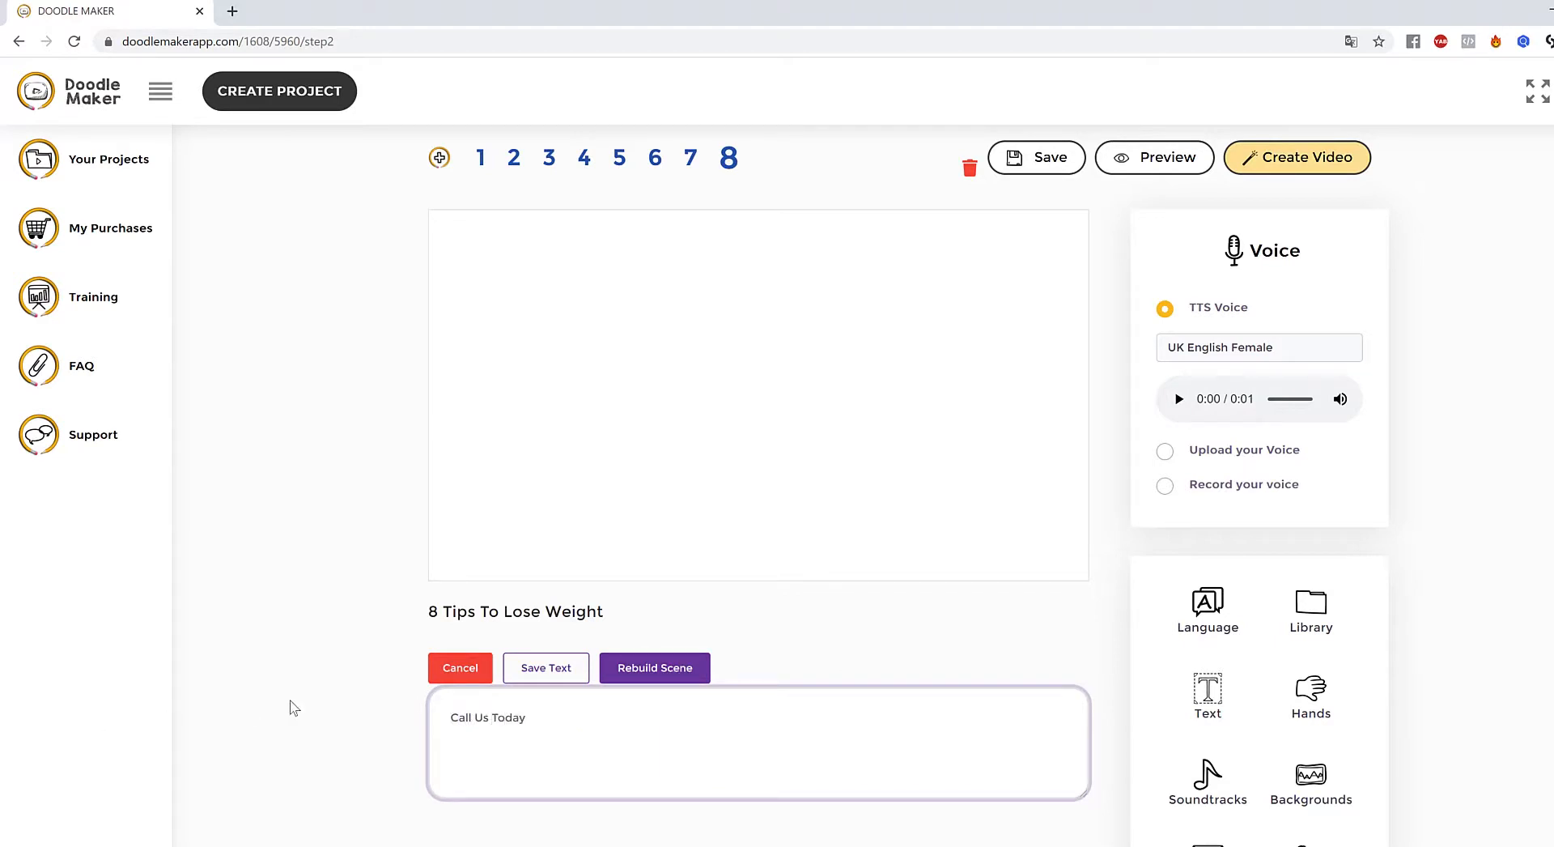
pyautogui.click(547, 668)
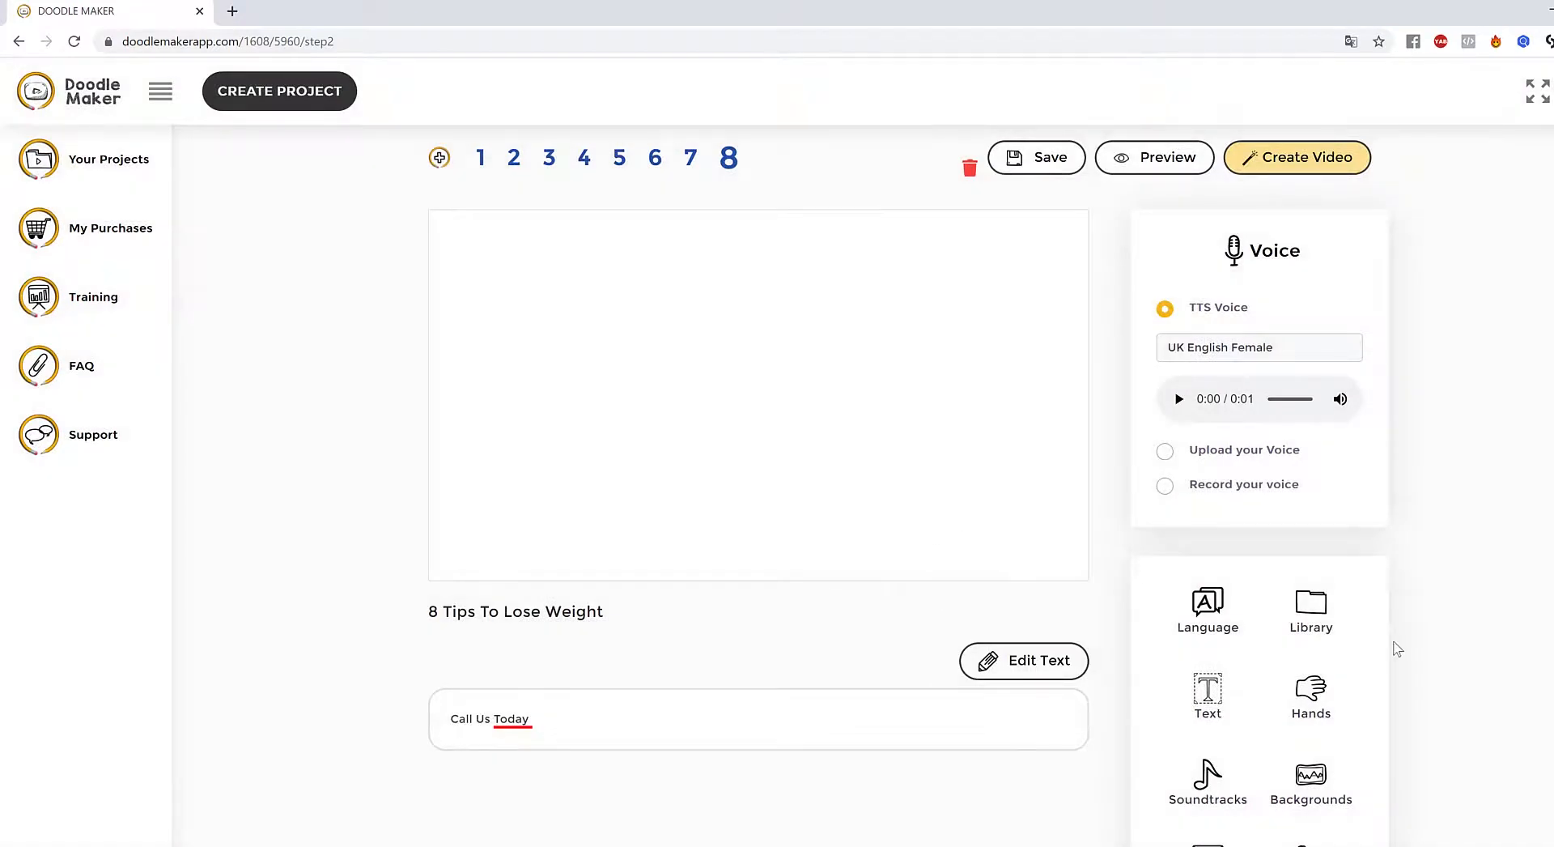
# - Search Pixabay images for 'phone call' in the image library
pyautogui.click(1318, 619)
pyautogui.scroll(-2, 1402, 575)
pyautogui.scroll(3, 1401, 572)
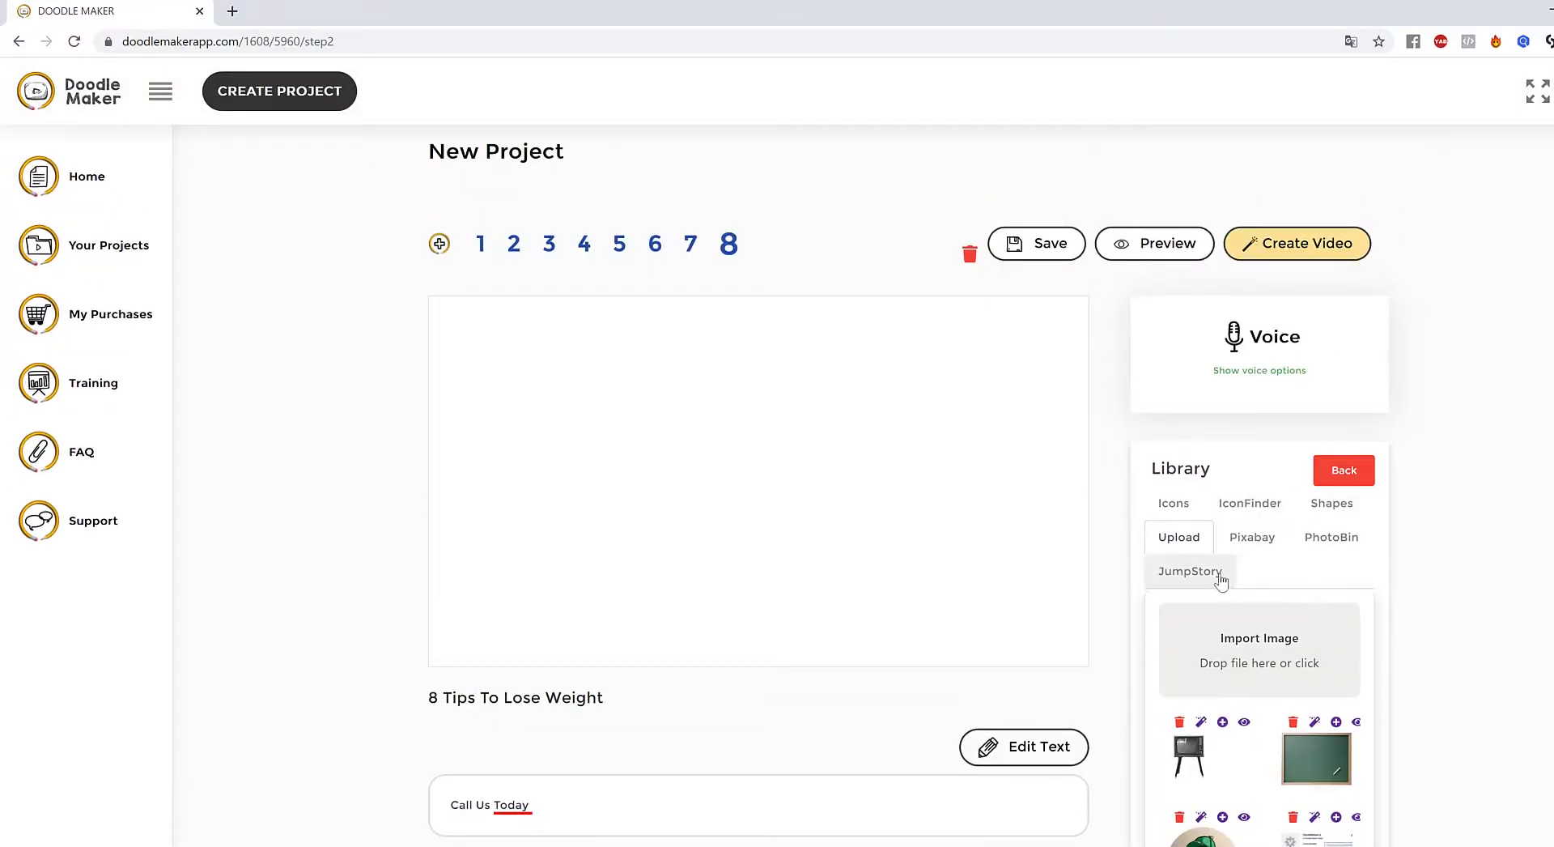
pyautogui.click(1220, 579)
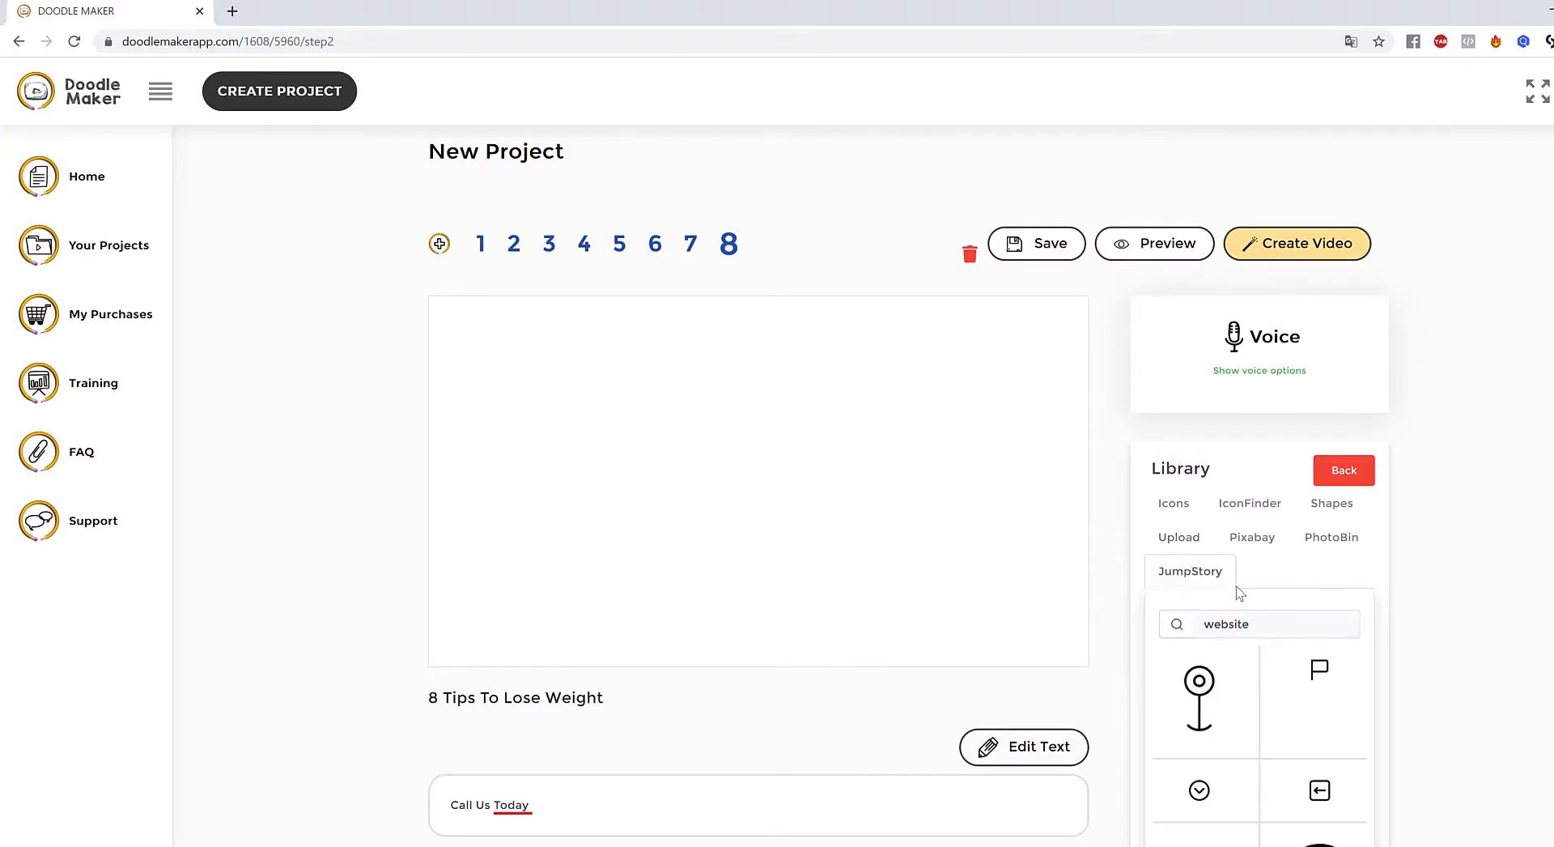
pyautogui.doubleClick(1274, 625)
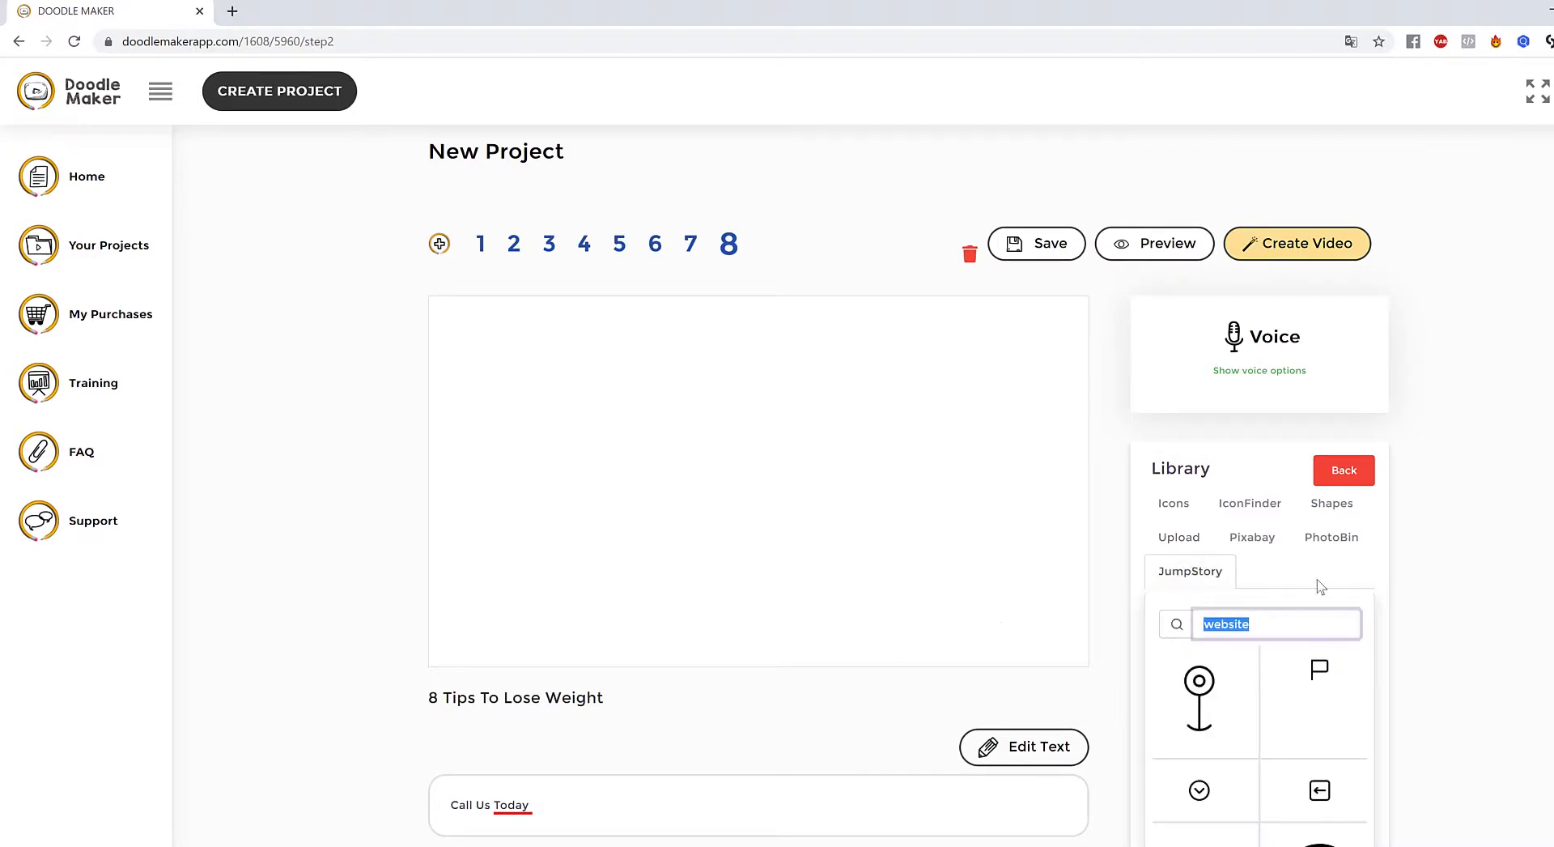
pyautogui.click(1255, 538)
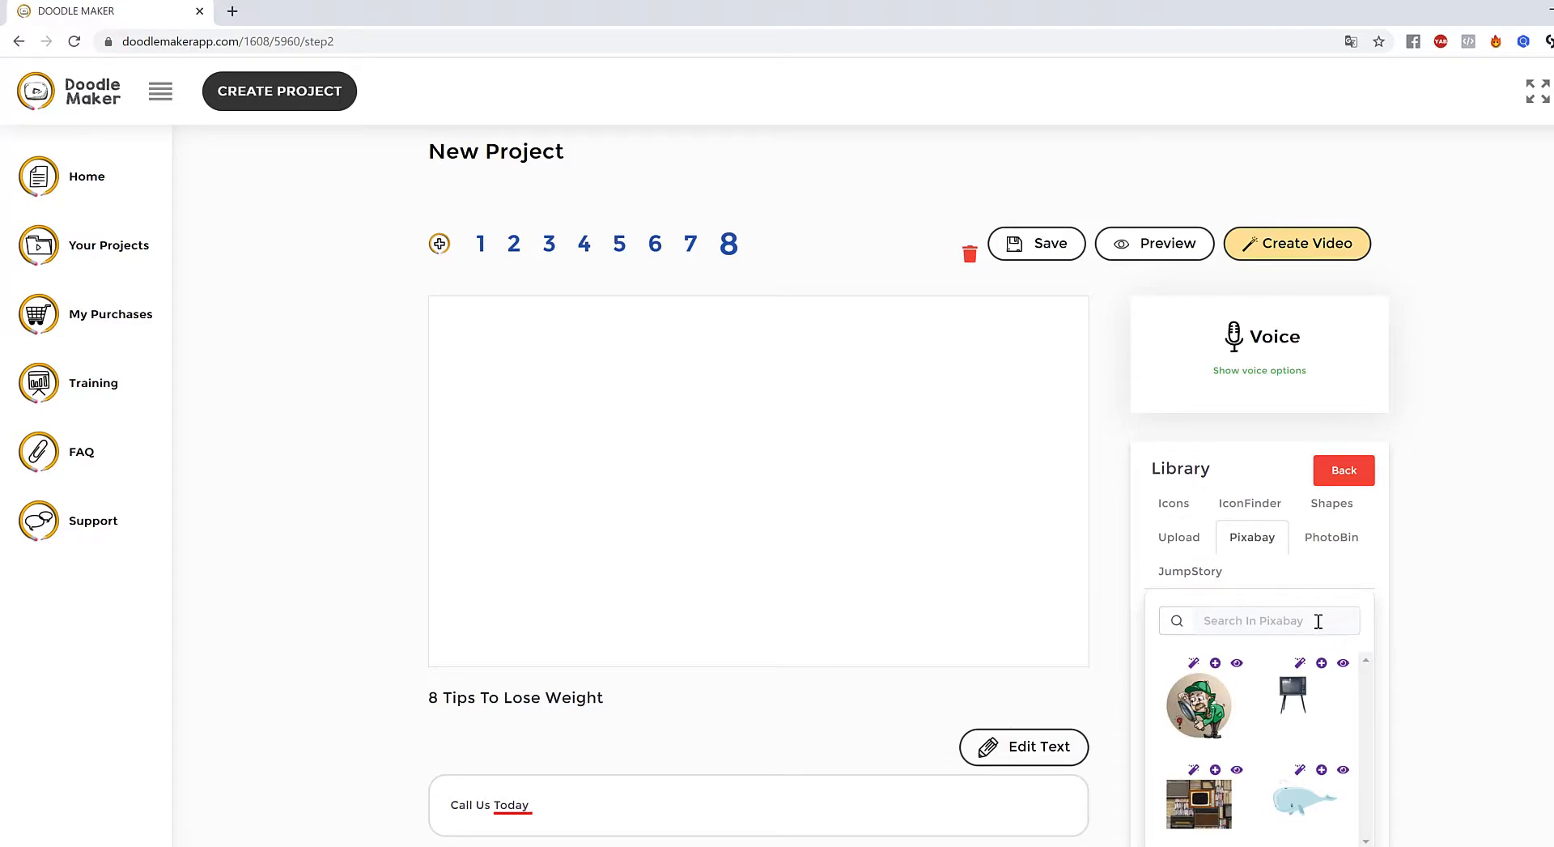
pyautogui.click(1318, 621)
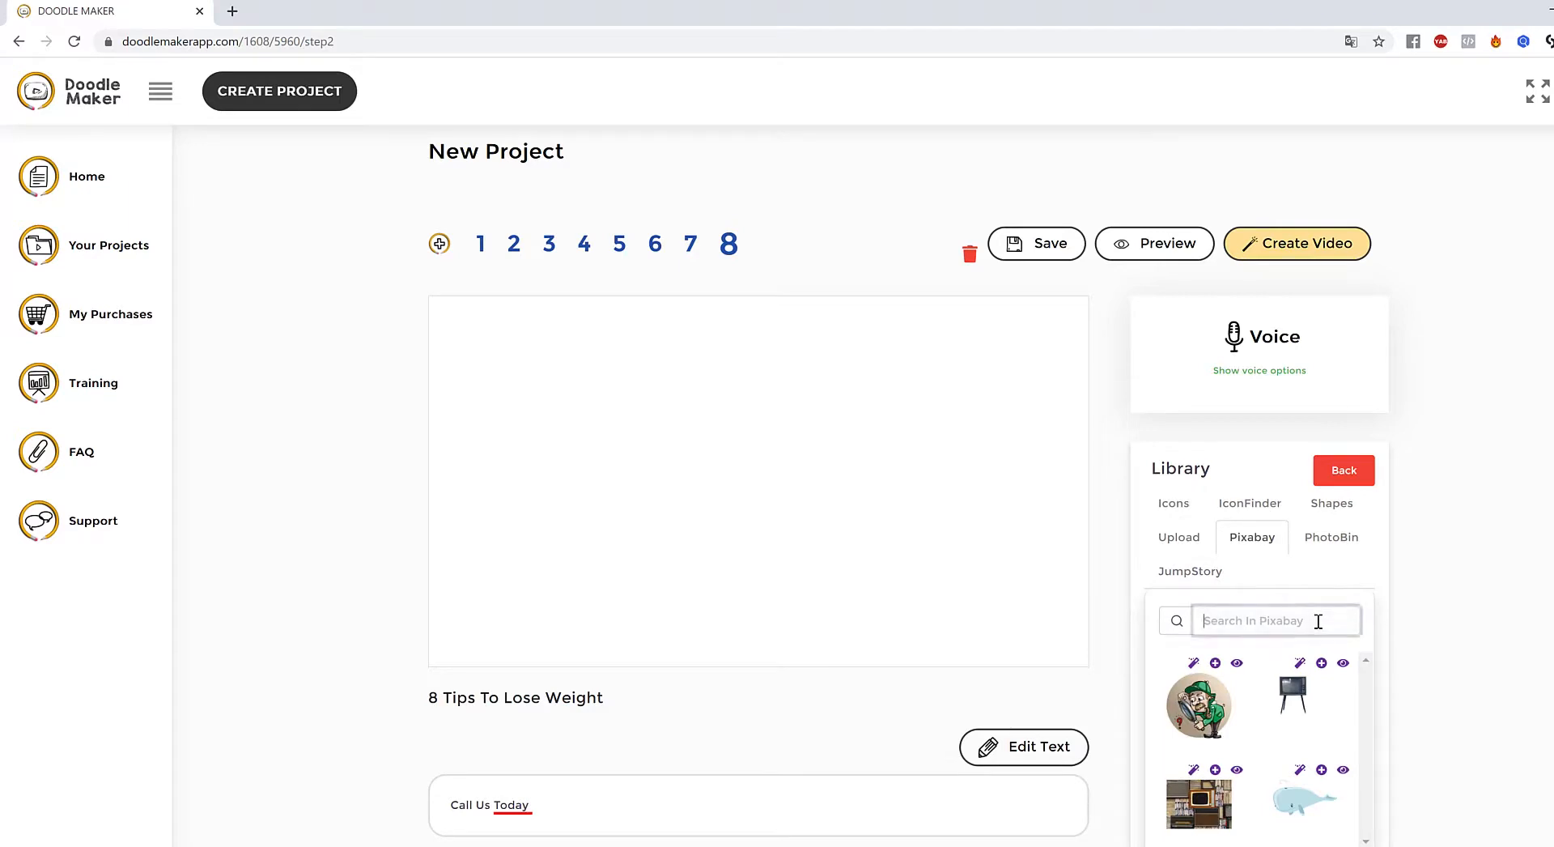
pyautogui.write('phone call')
pyautogui.press('Return')
# - Preview and doodle-test the first phone photo, then add it to the canvas
pyautogui.scroll(-1, 1463, 652)
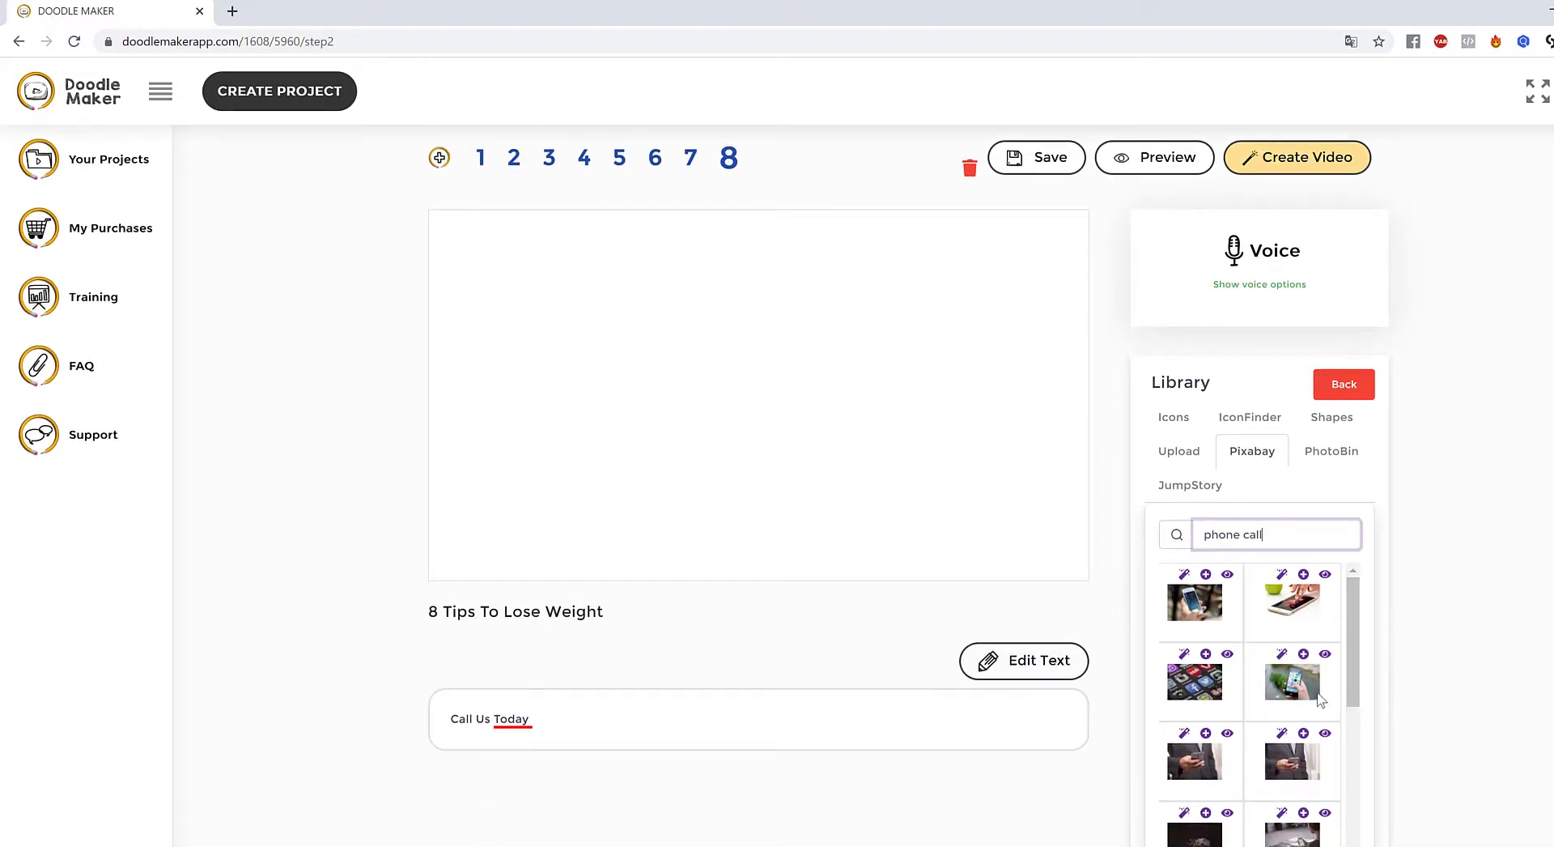
pyautogui.scroll(-6, 1320, 698)
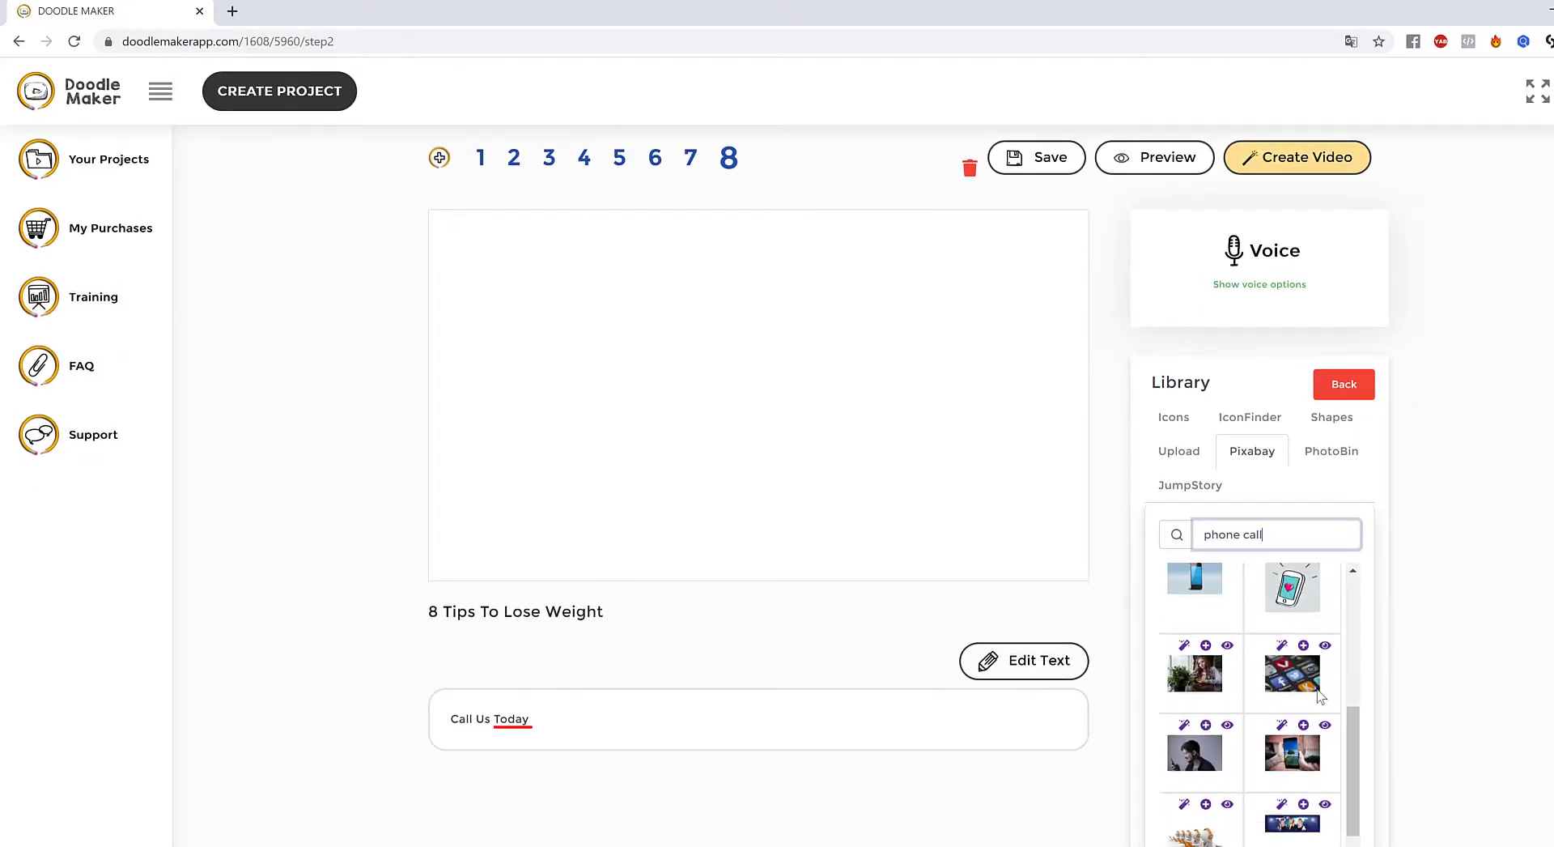
pyautogui.scroll(-2, 1320, 694)
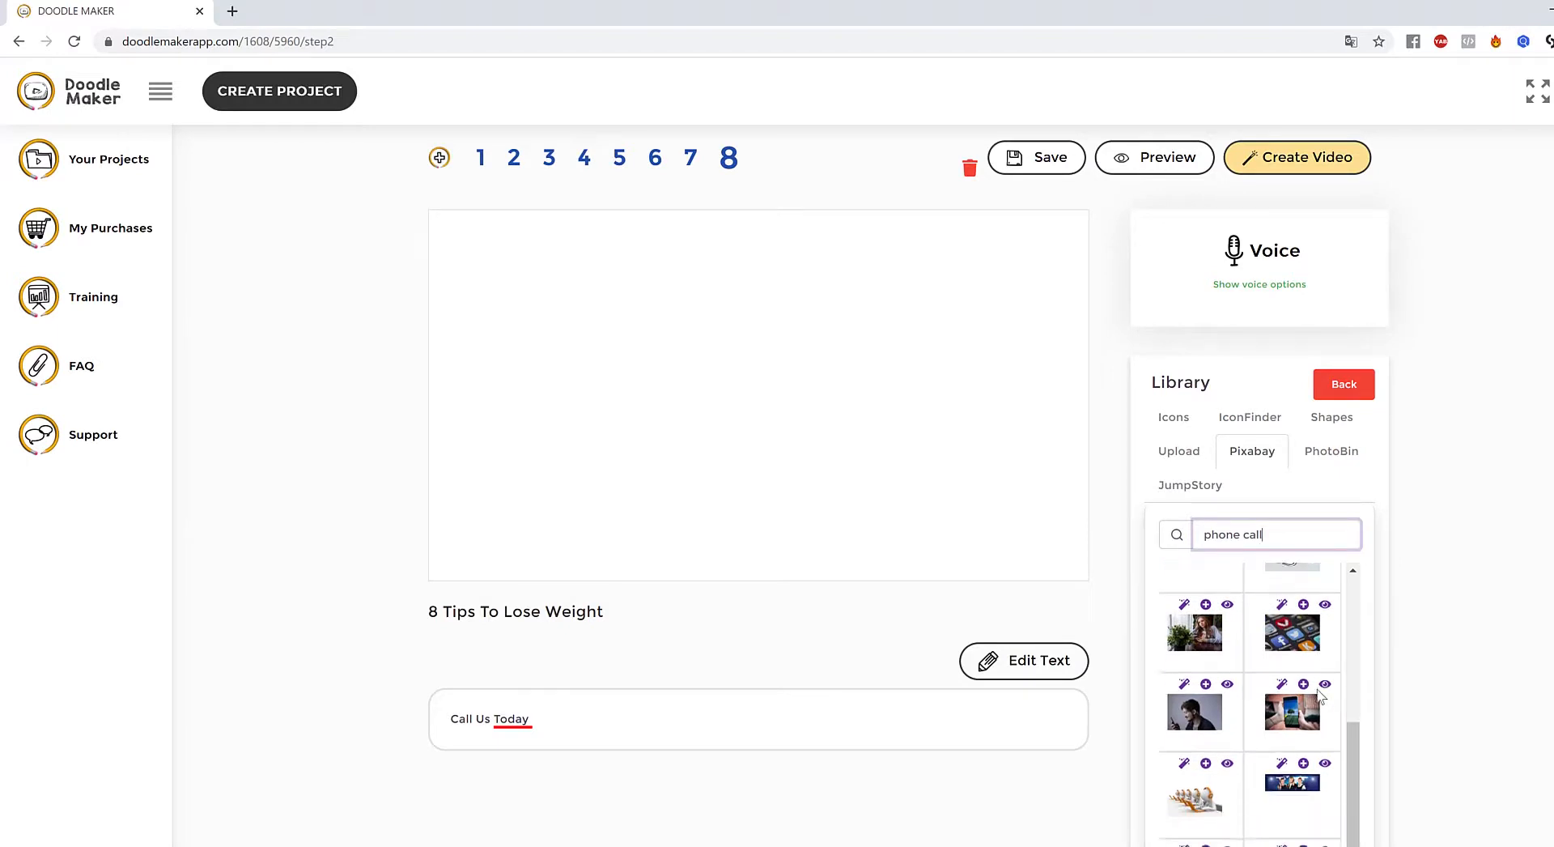
pyautogui.scroll(10, 1321, 696)
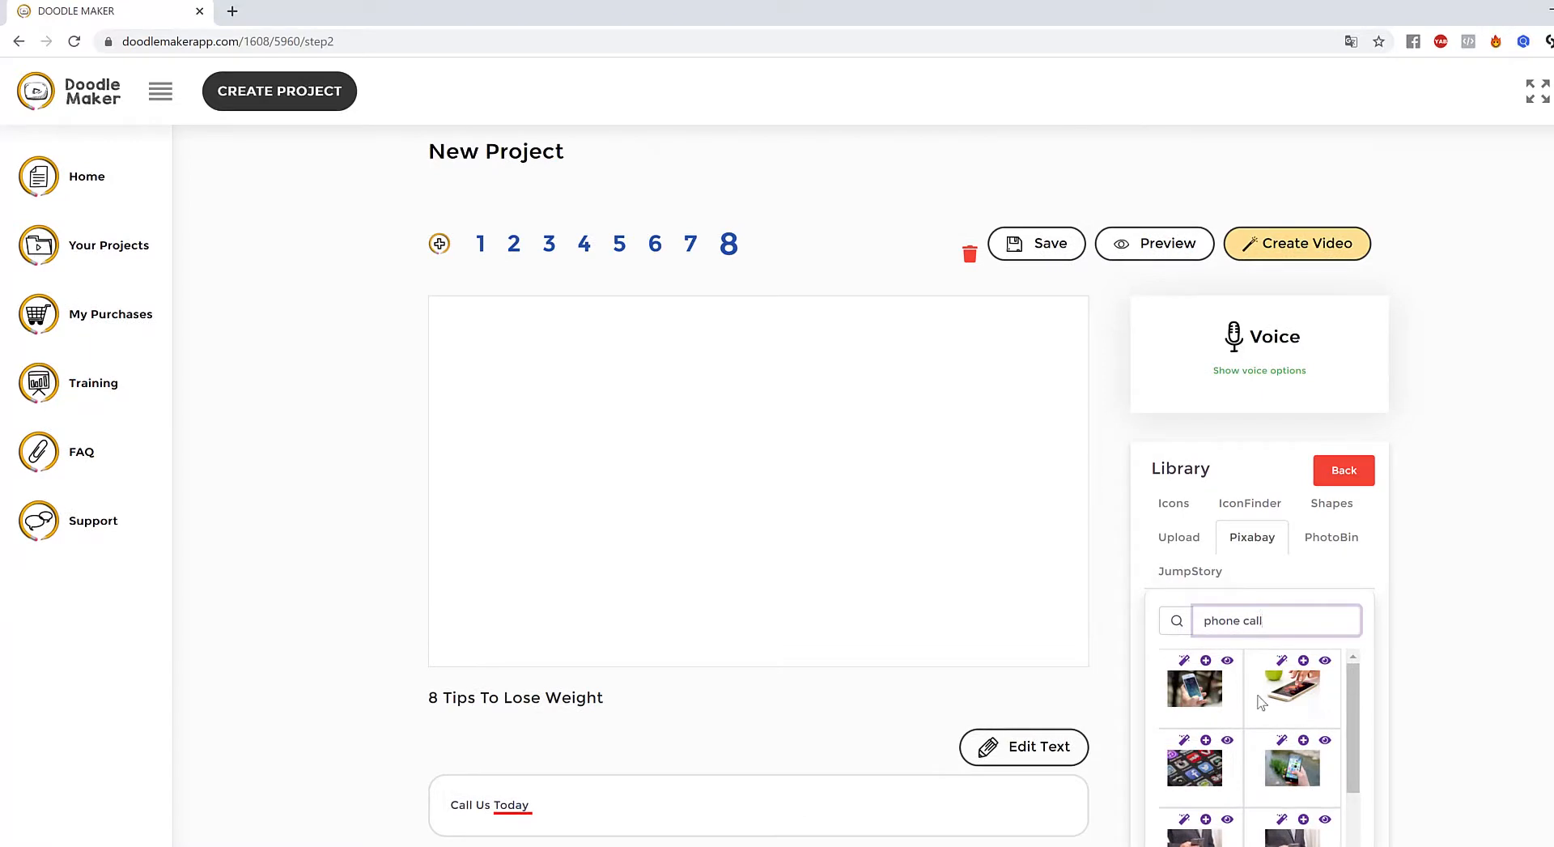
pyautogui.click(1200, 697)
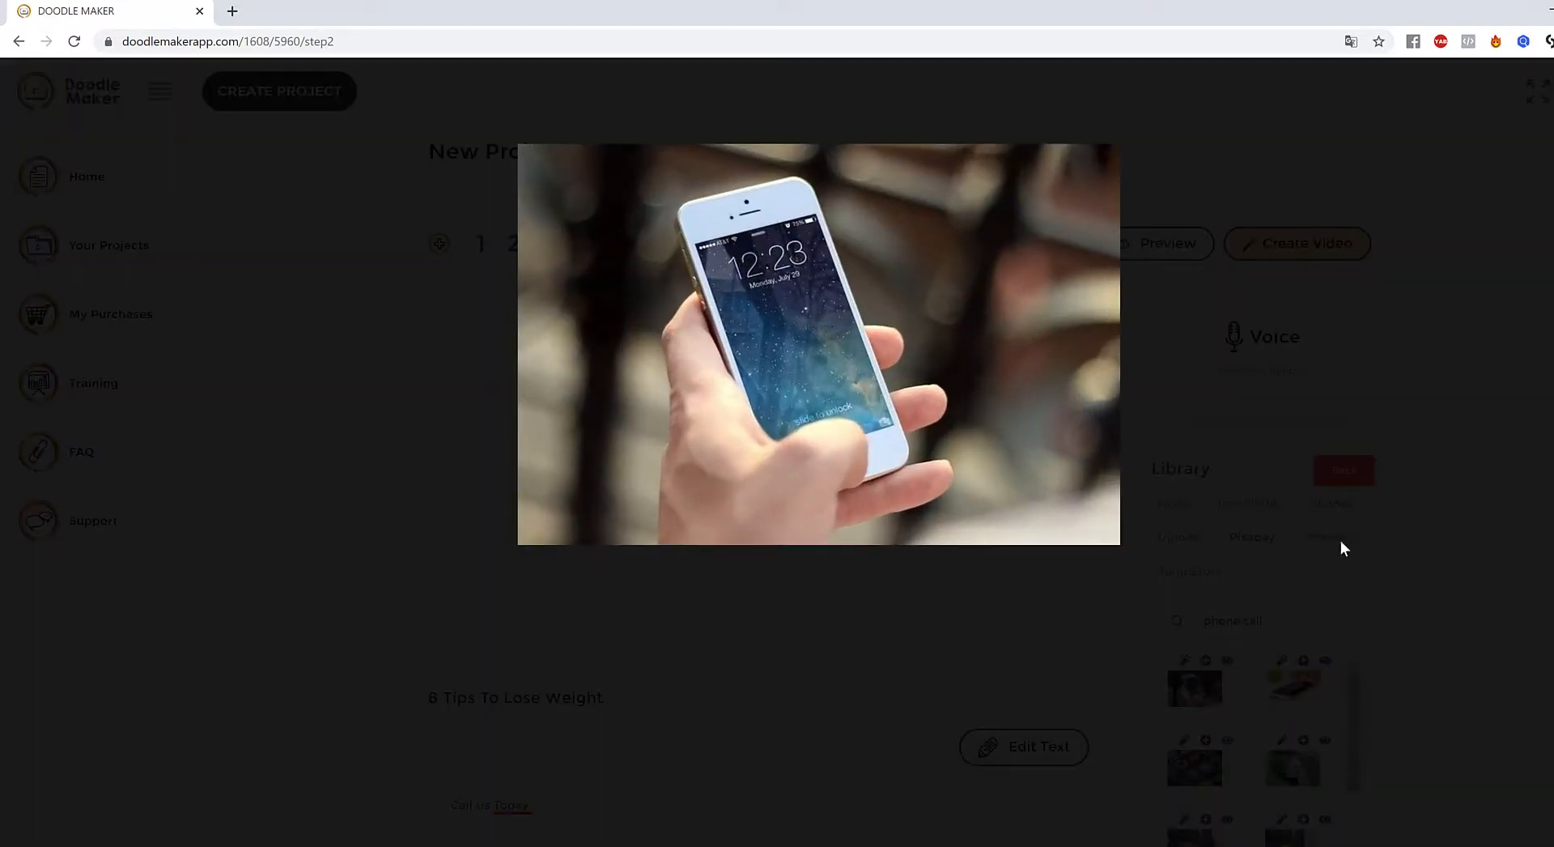
pyautogui.click(1261, 707)
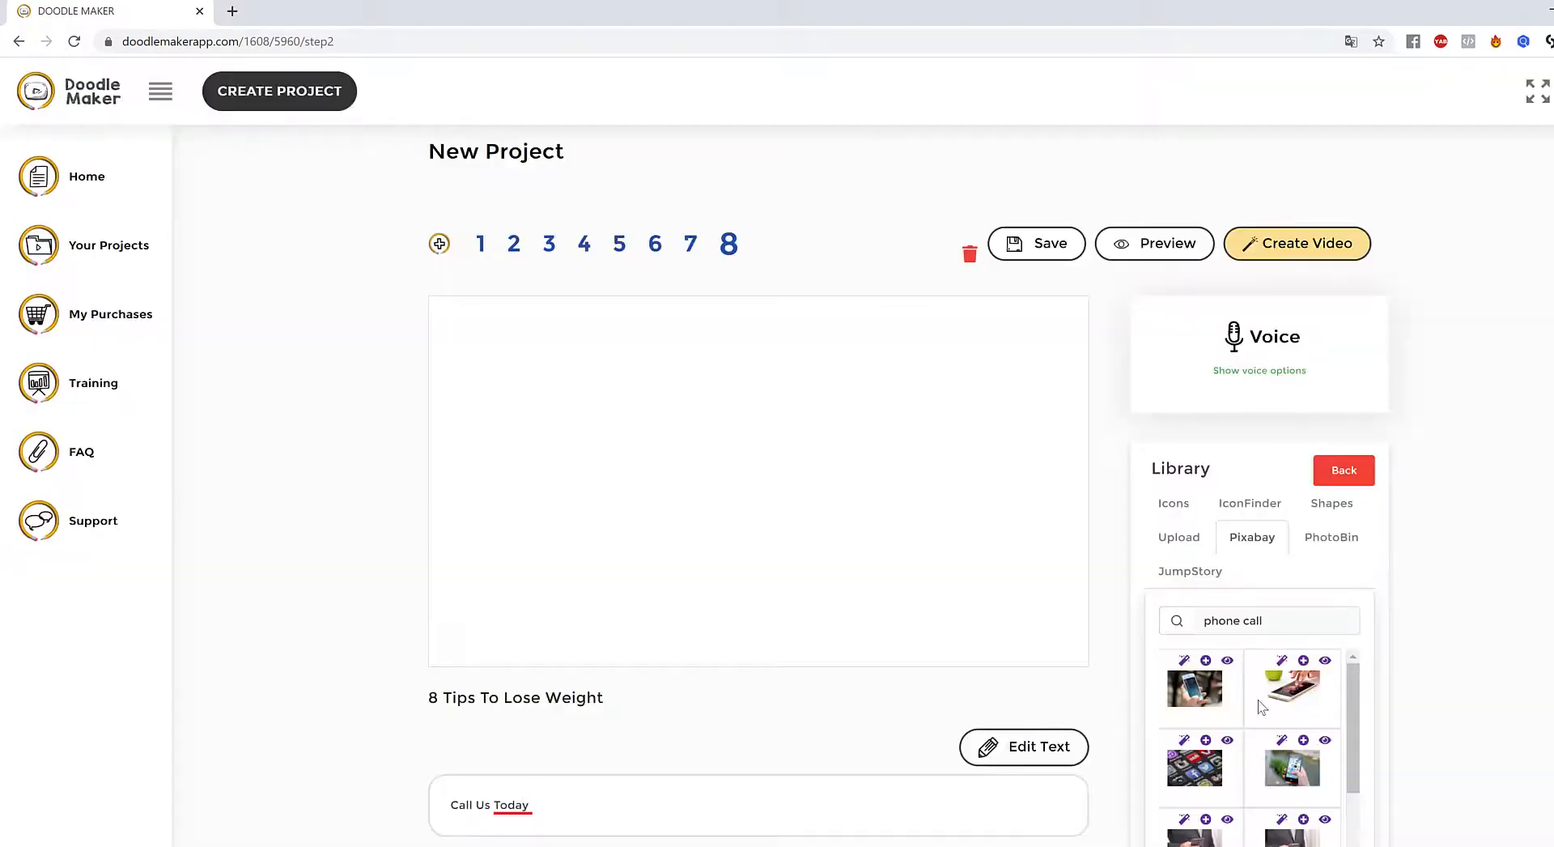
pyautogui.click(1186, 663)
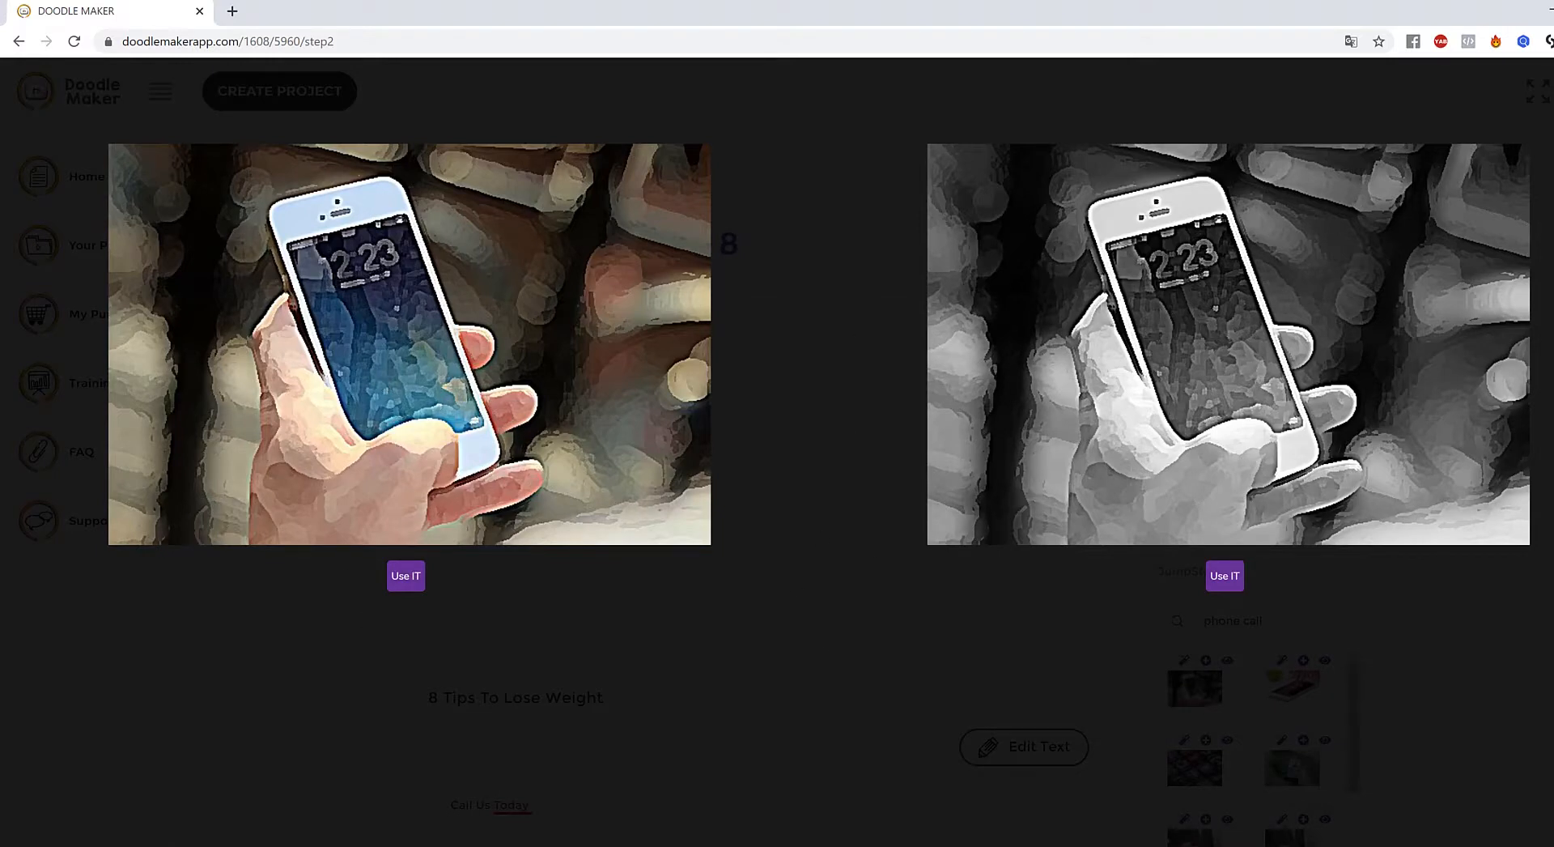
pyautogui.click(1551, 81)
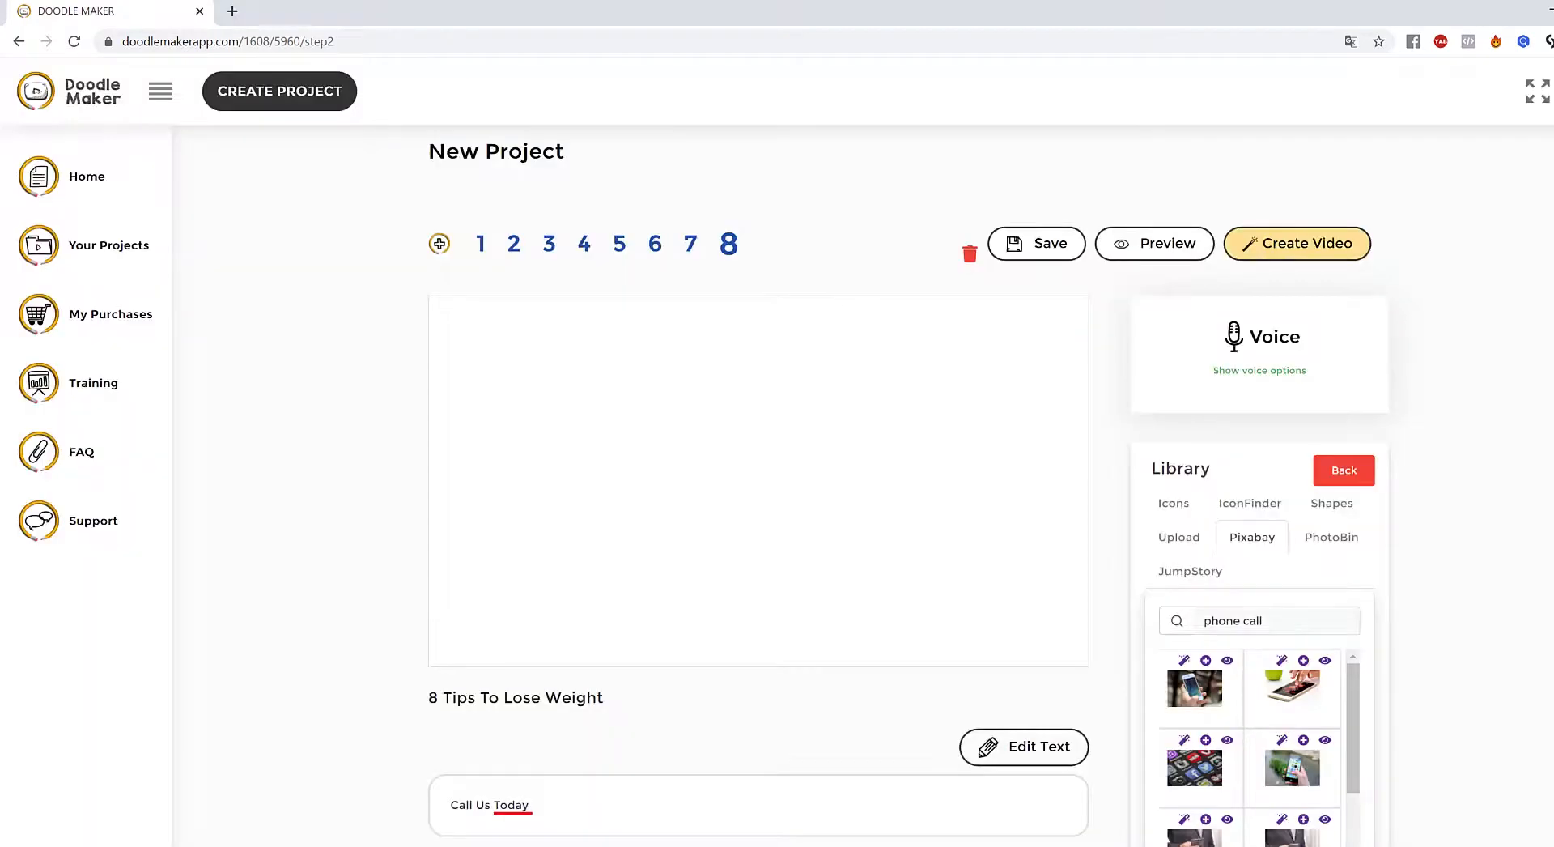
pyautogui.click(1206, 661)
# - Remove the phone photo's background
pyautogui.click(674, 437)
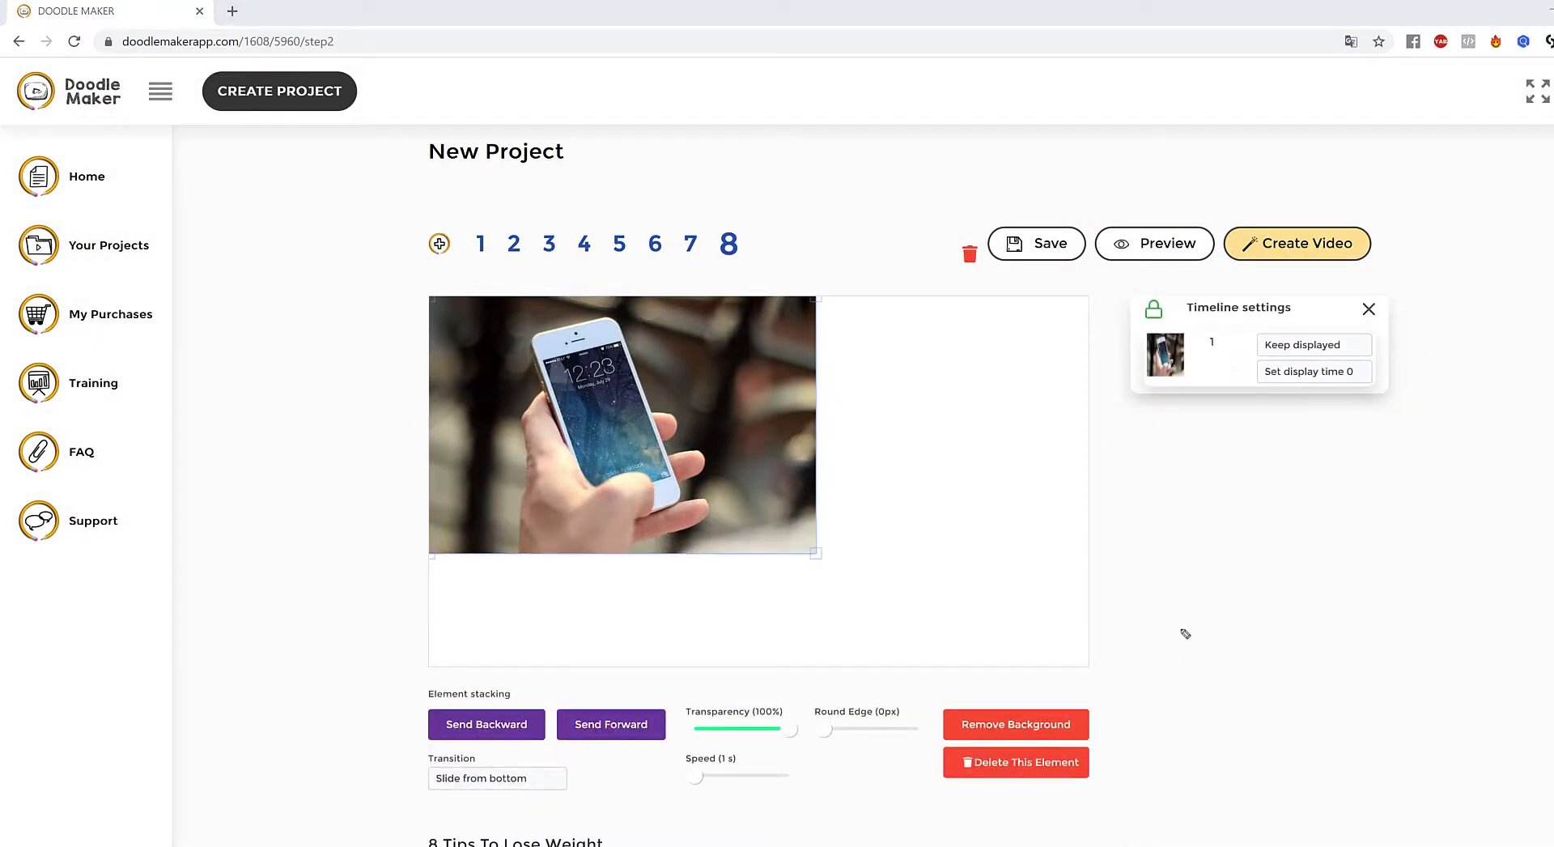
pyautogui.moveTo(1174, 621); pyautogui.dragTo(1084, 709)
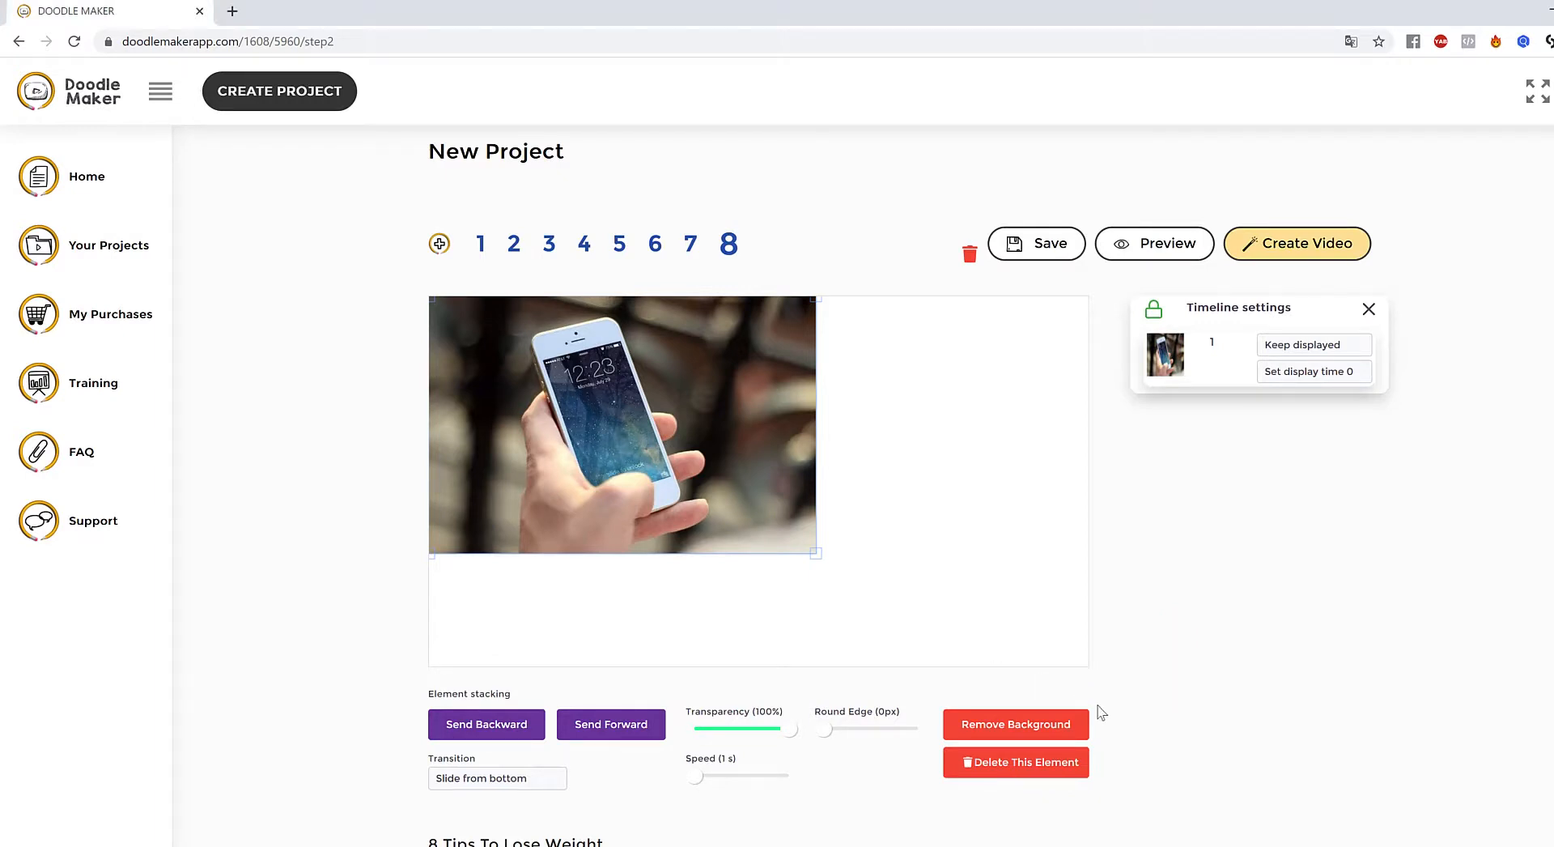
pyautogui.click(1022, 729)
pyautogui.click(775, 589)
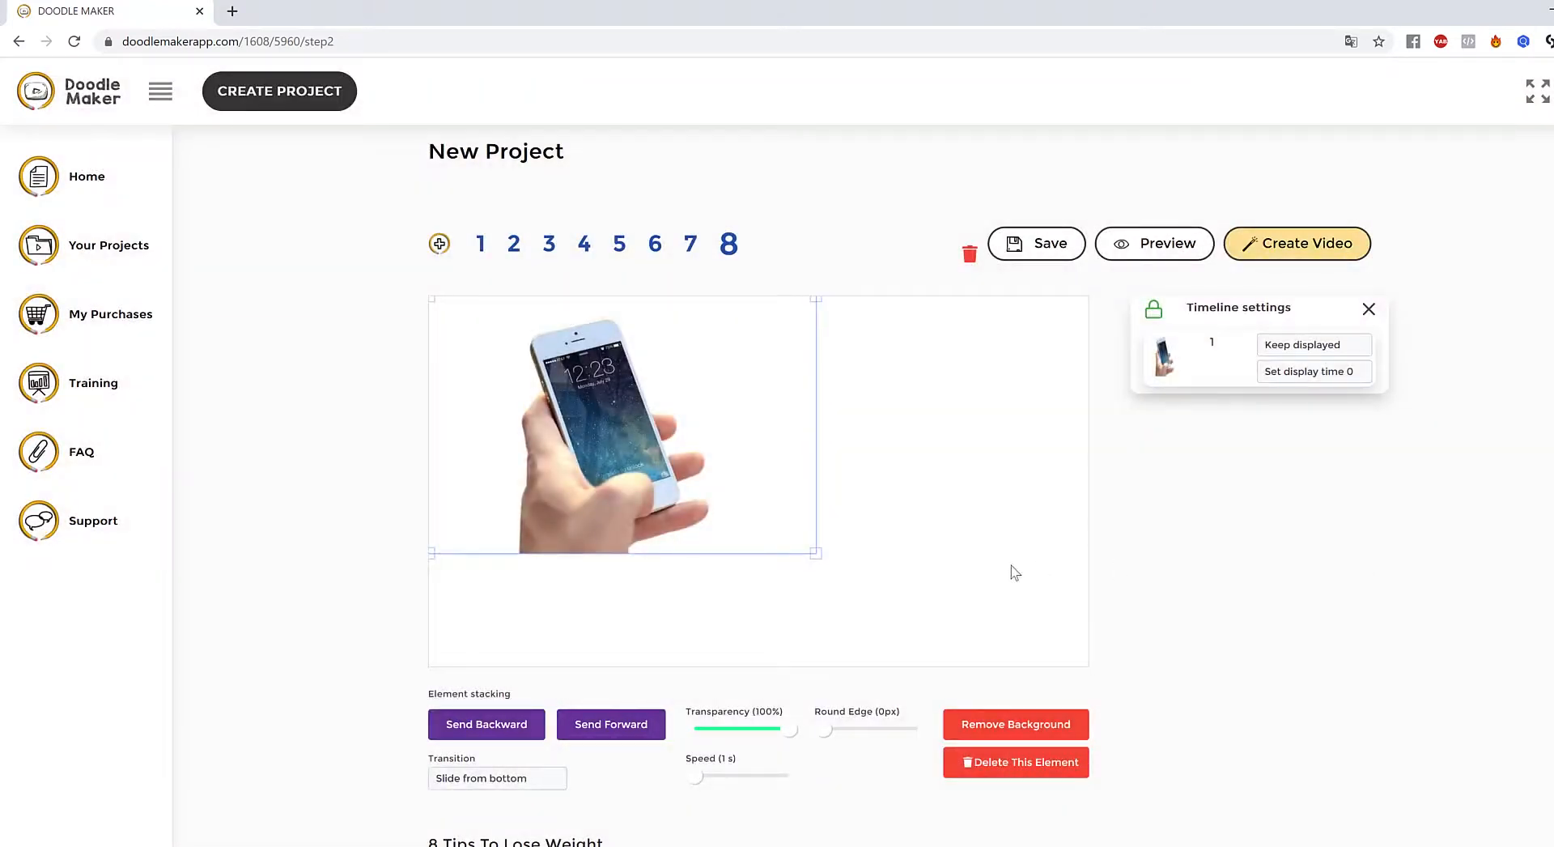
# - Enlarge and centre the phone photo, and set its transparency to 72%
pyautogui.click(928, 548)
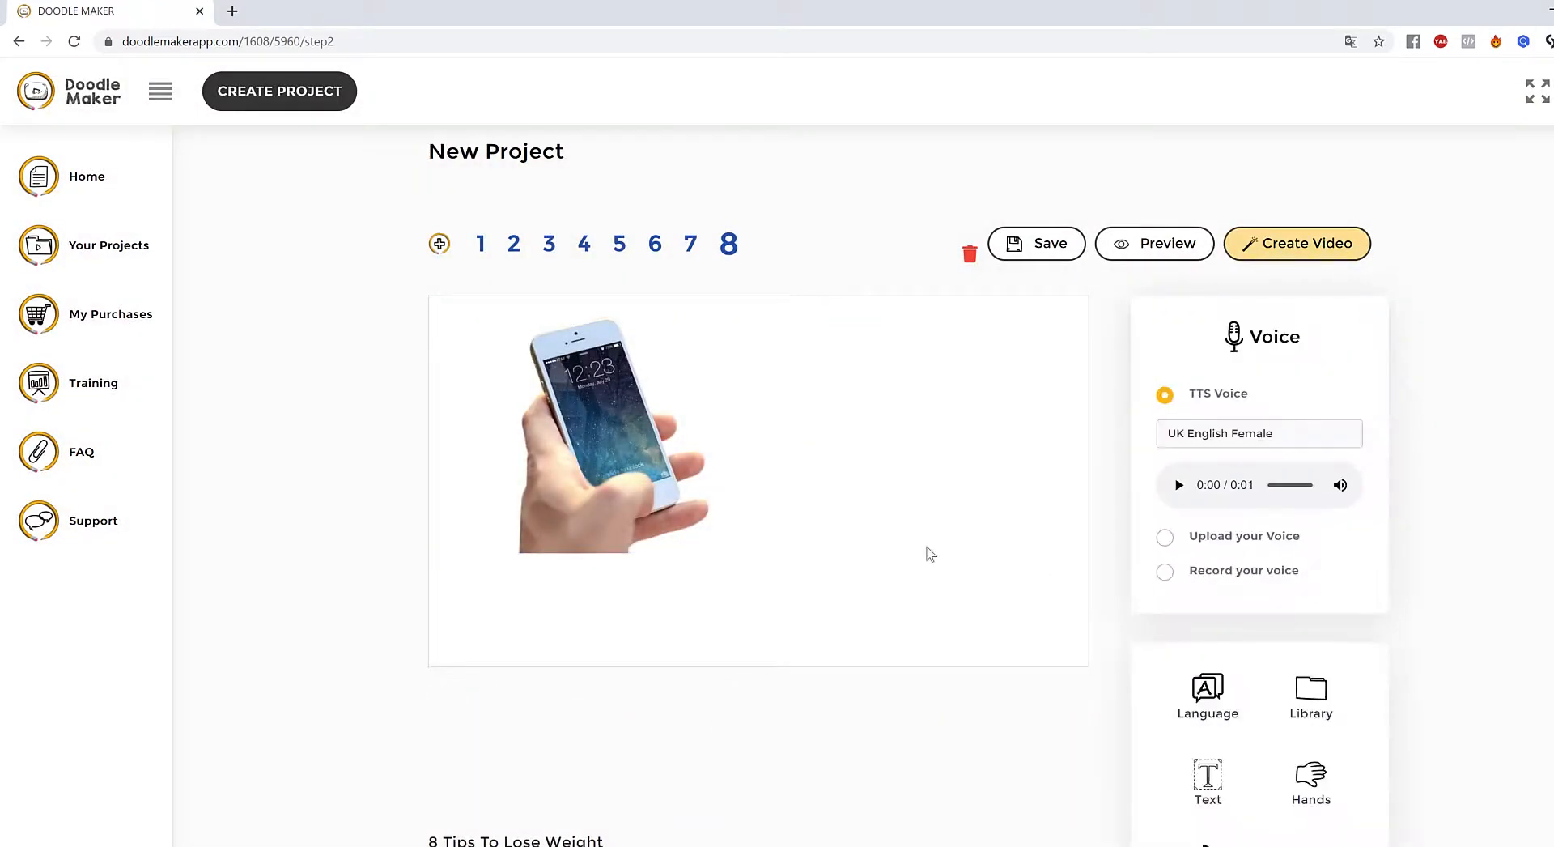
pyautogui.moveTo(601, 446); pyautogui.dragTo(617, 462)
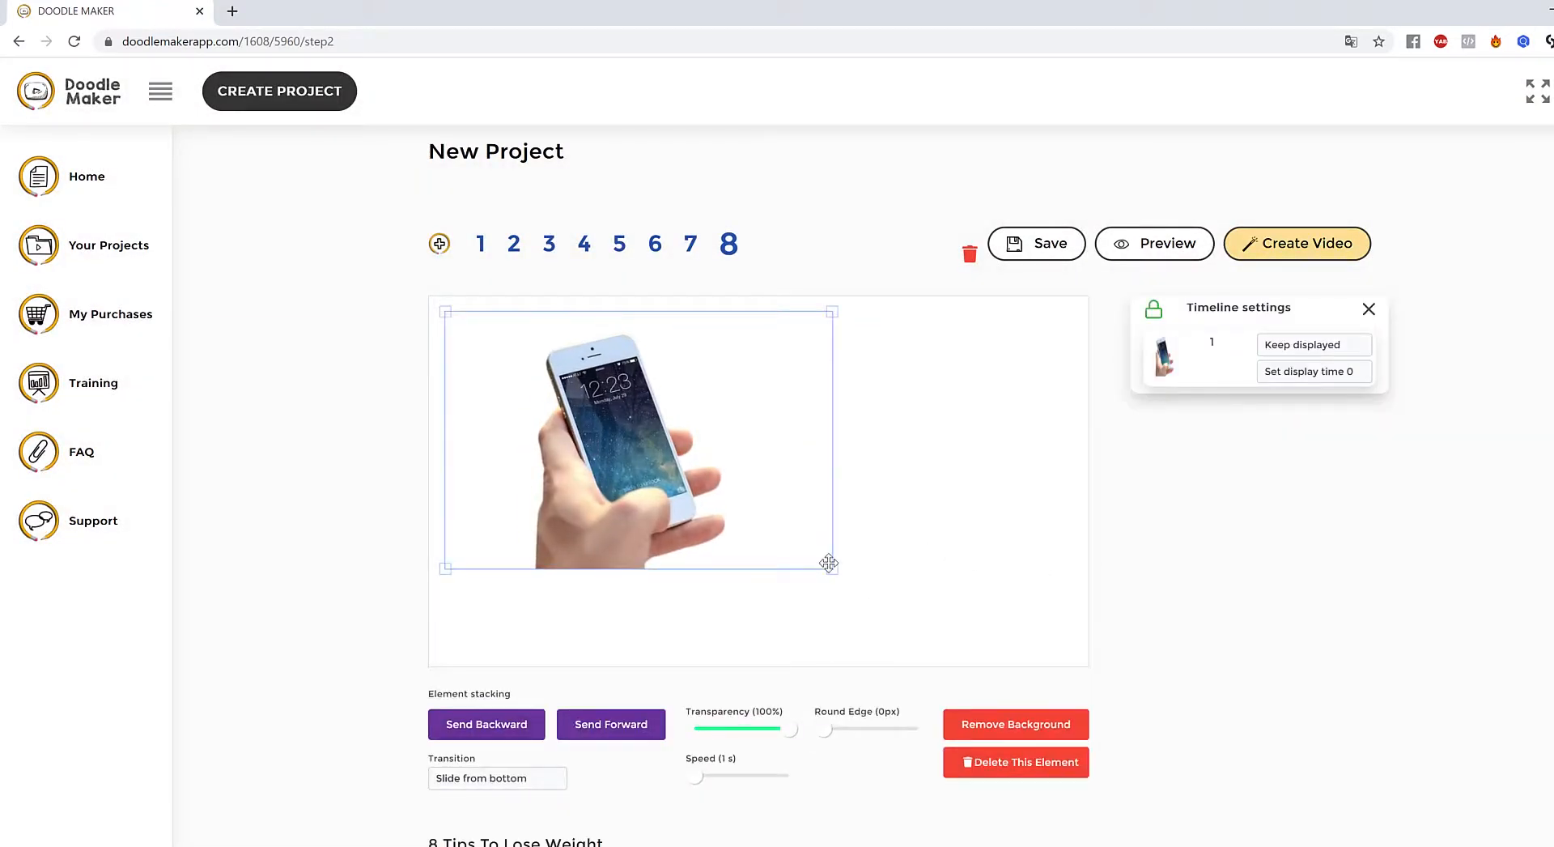
pyautogui.moveTo(829, 564); pyautogui.dragTo(888, 617)
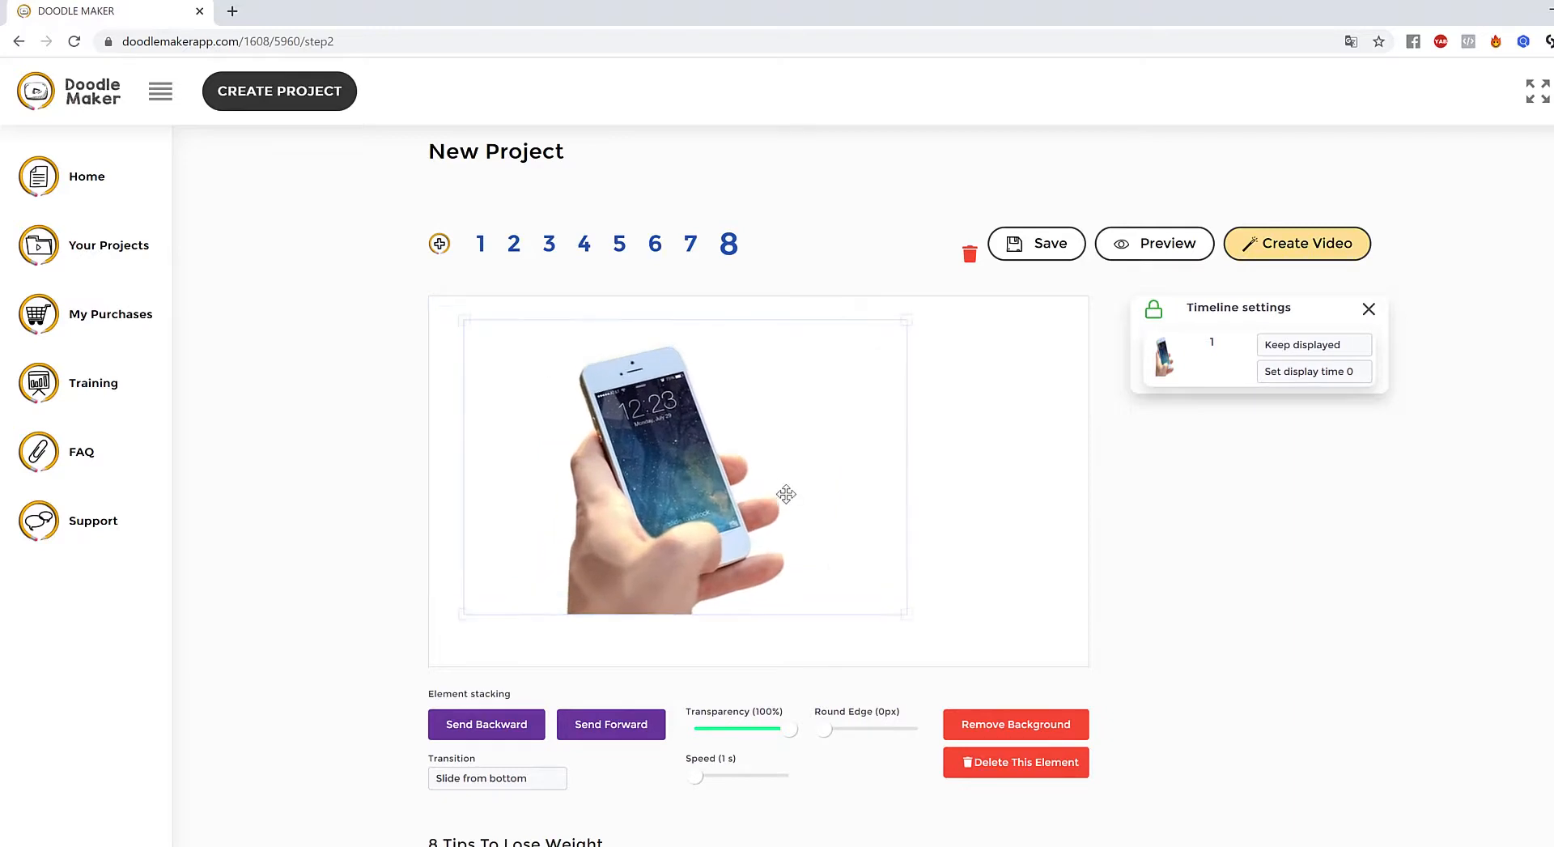
pyautogui.moveTo(786, 494); pyautogui.dragTo(847, 480)
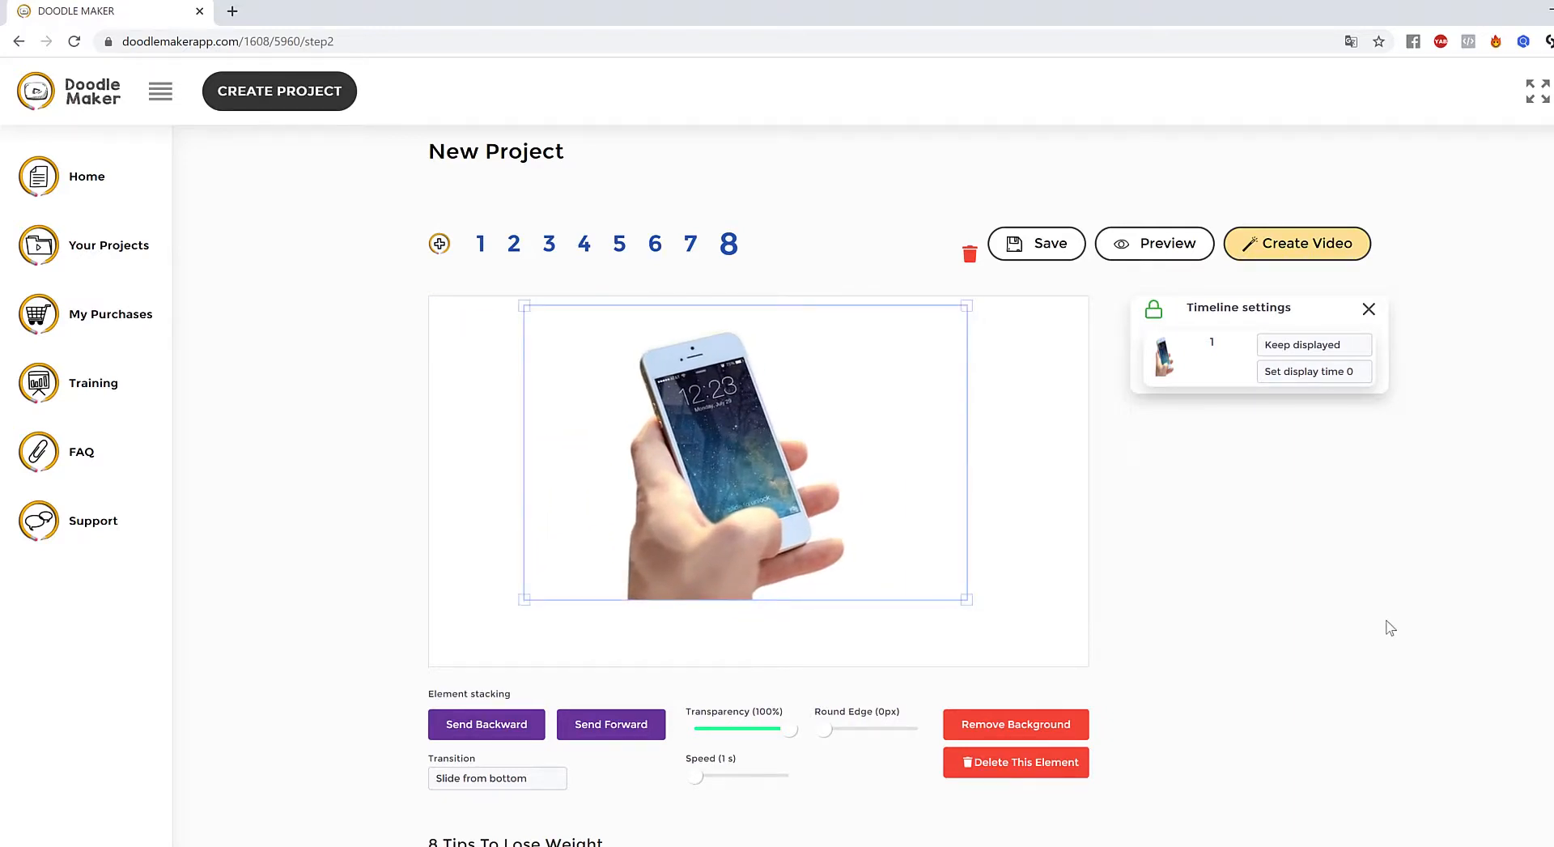
pyautogui.scroll(-2, 1360, 629)
pyautogui.scroll(1, 1098, 483)
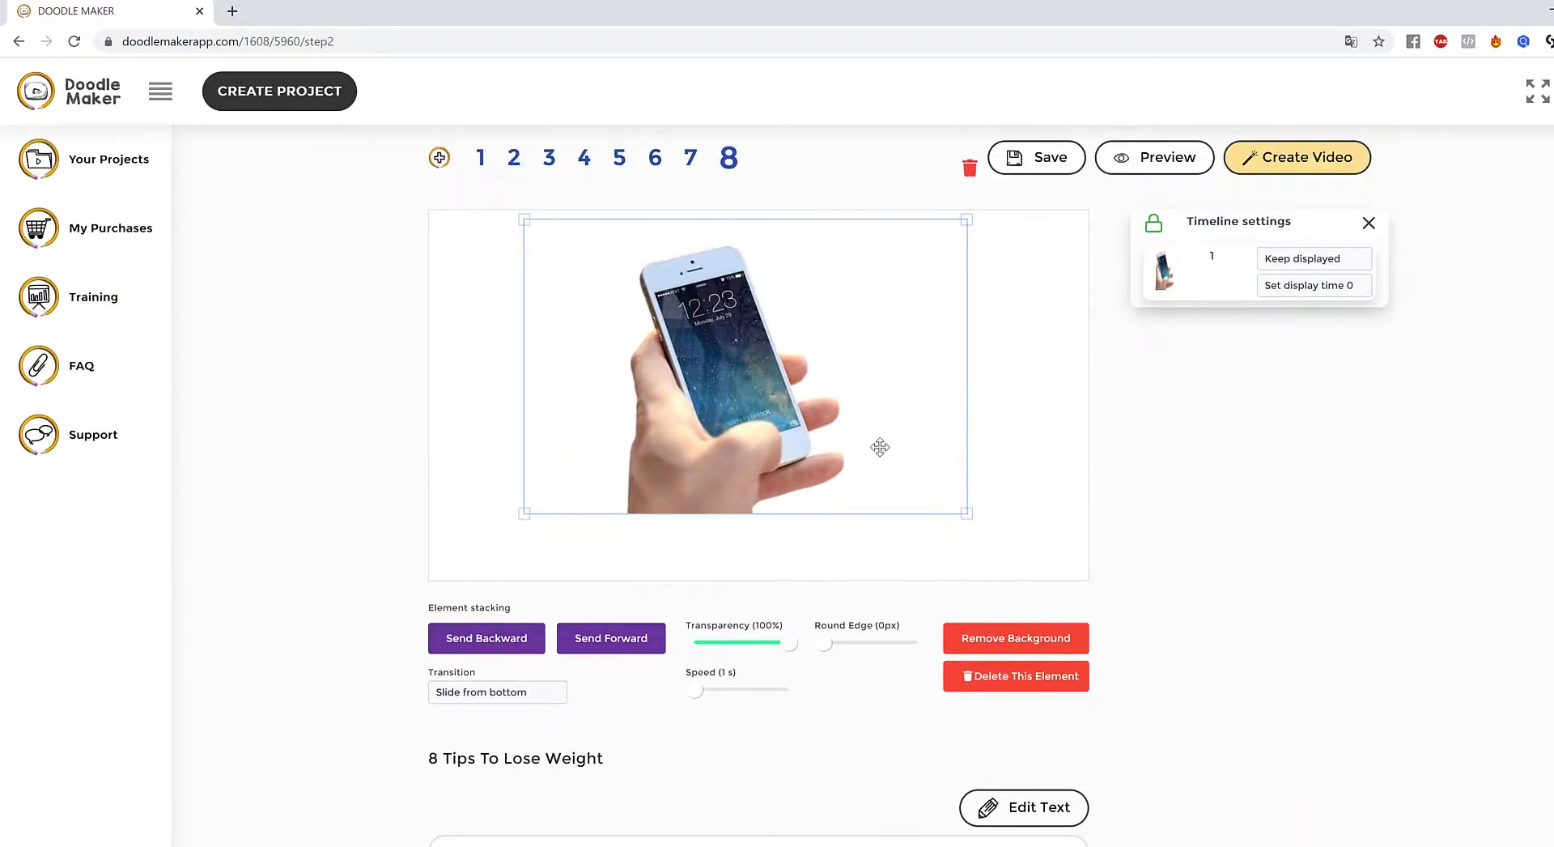
pyautogui.moveTo(778, 407); pyautogui.dragTo(785, 410)
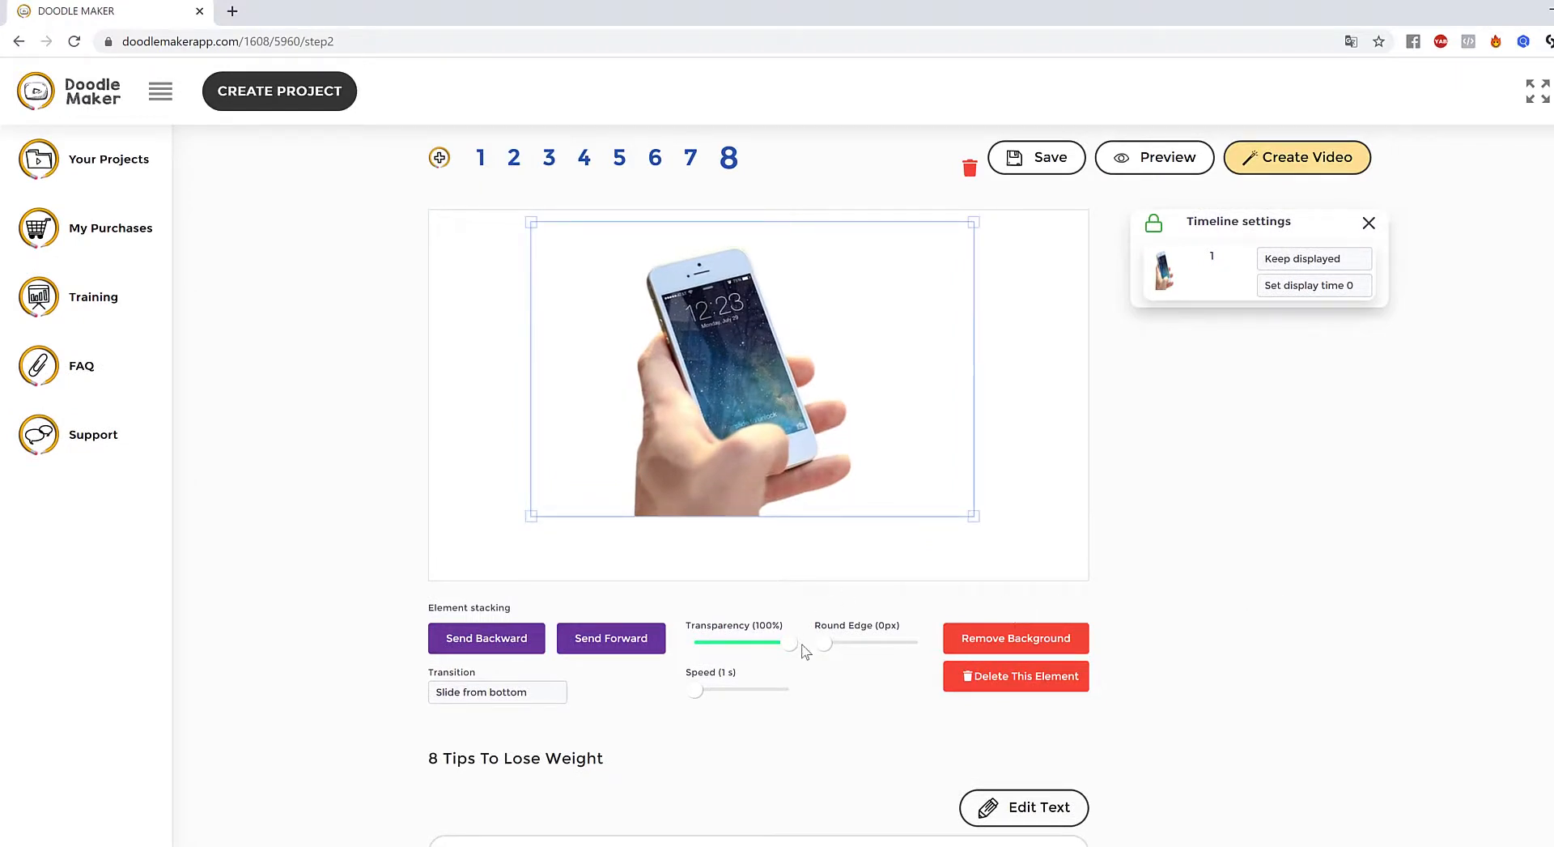
pyautogui.moveTo(789, 643); pyautogui.dragTo(762, 647)
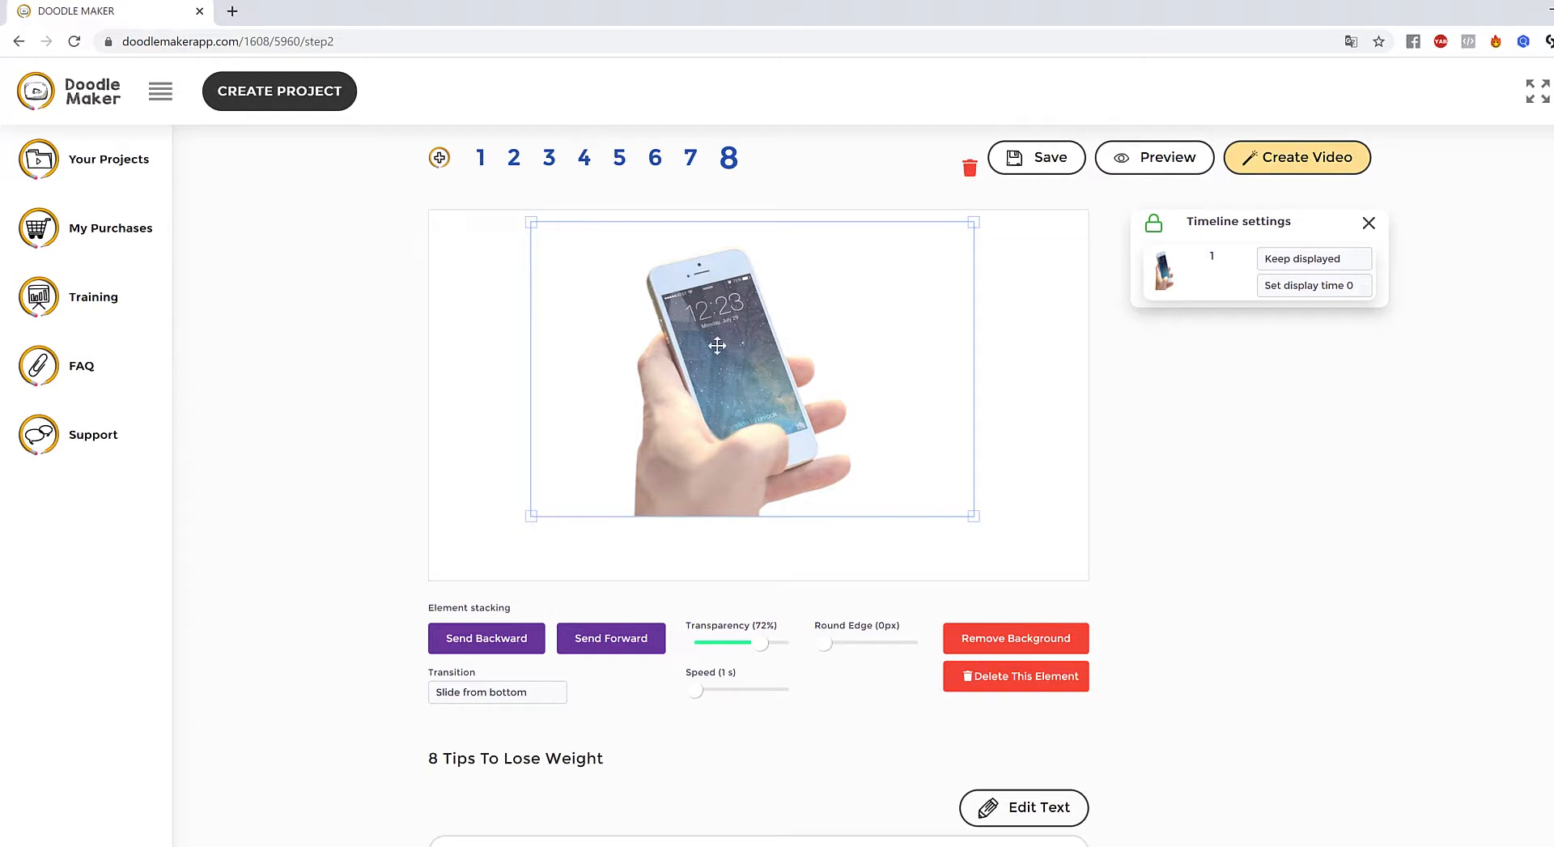
# - Try the Hand painting then Reveal transitions on the phone image and preview slide 8
pyautogui.click(509, 696)
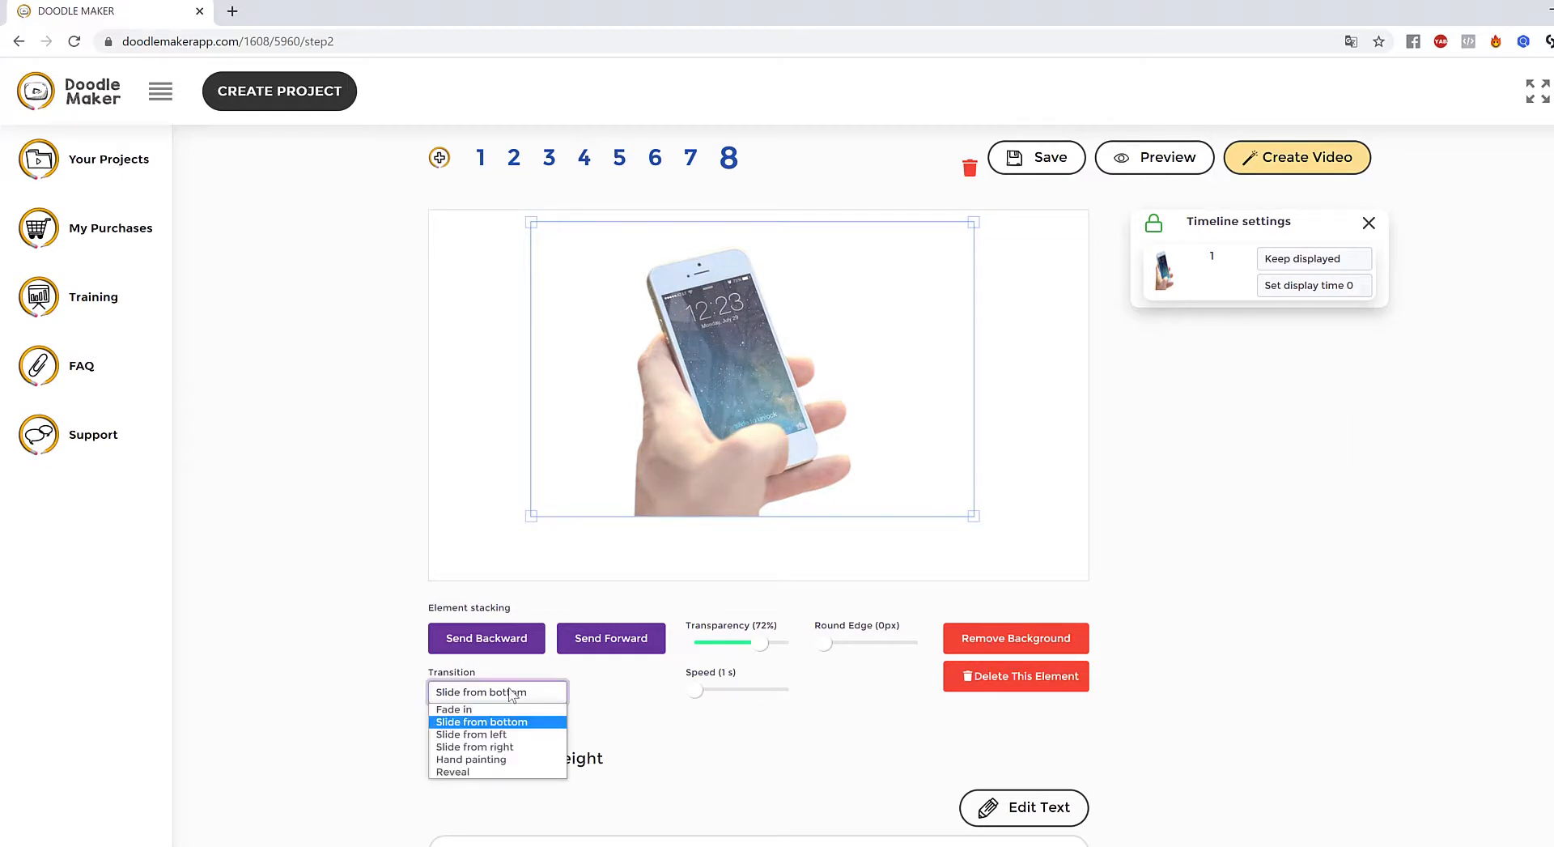
pyautogui.click(497, 764)
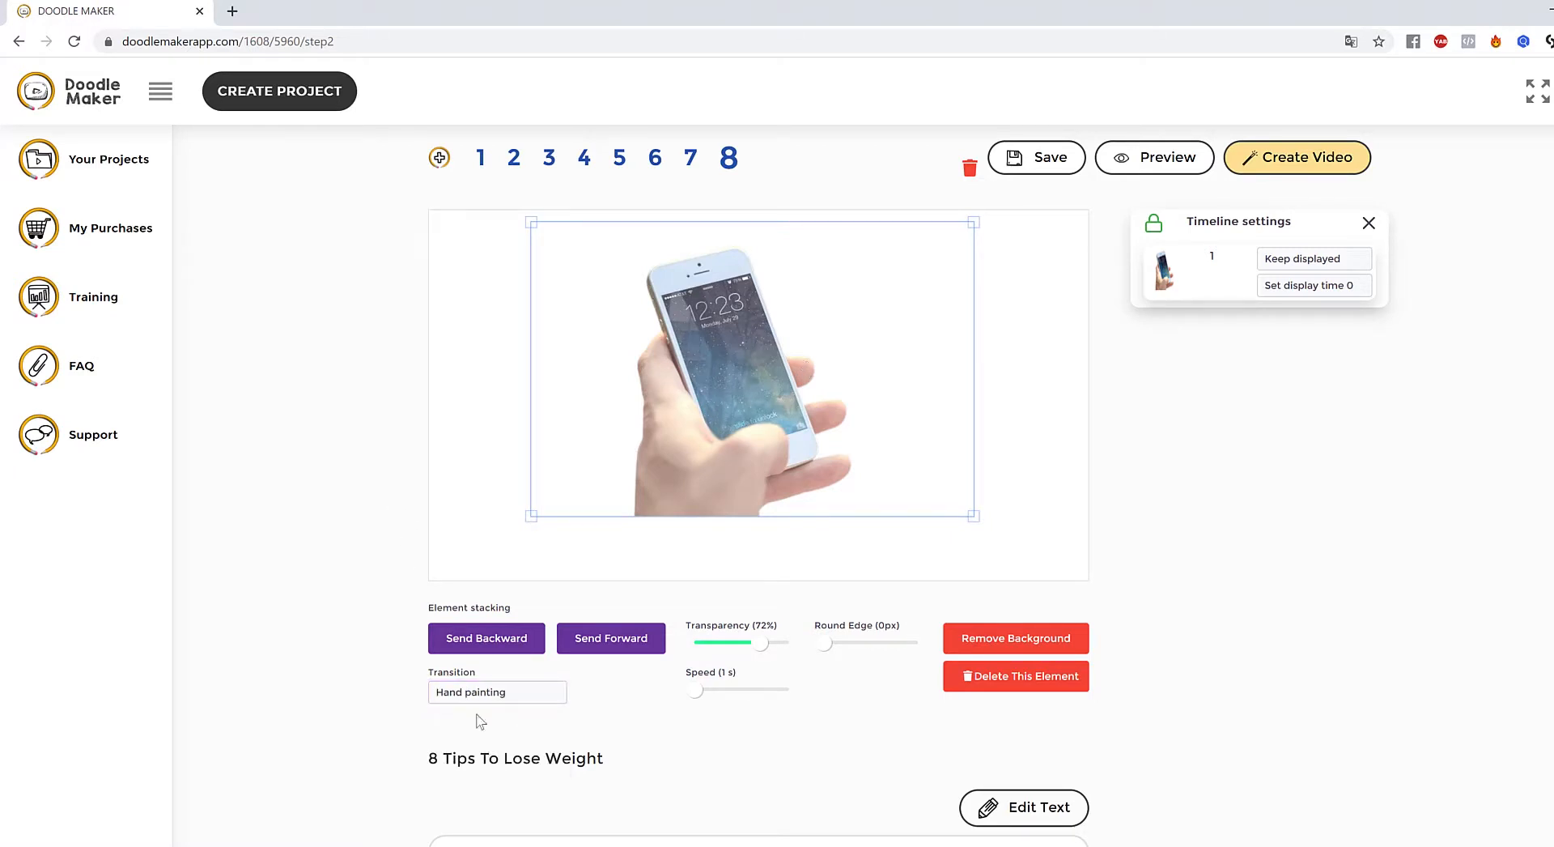
pyautogui.click(493, 696)
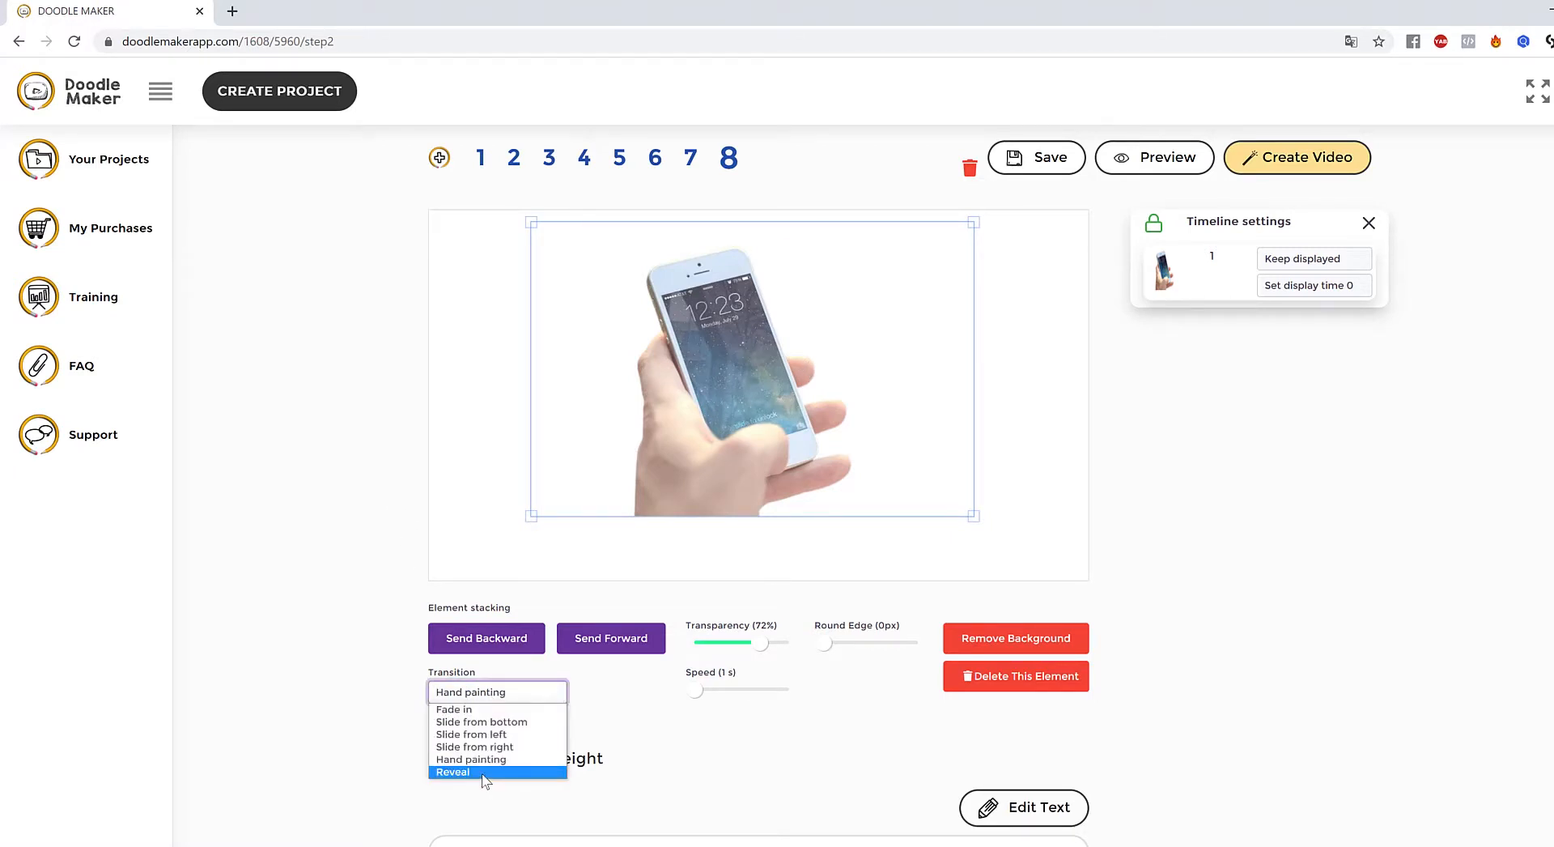
pyautogui.click(484, 773)
pyautogui.click(1027, 440)
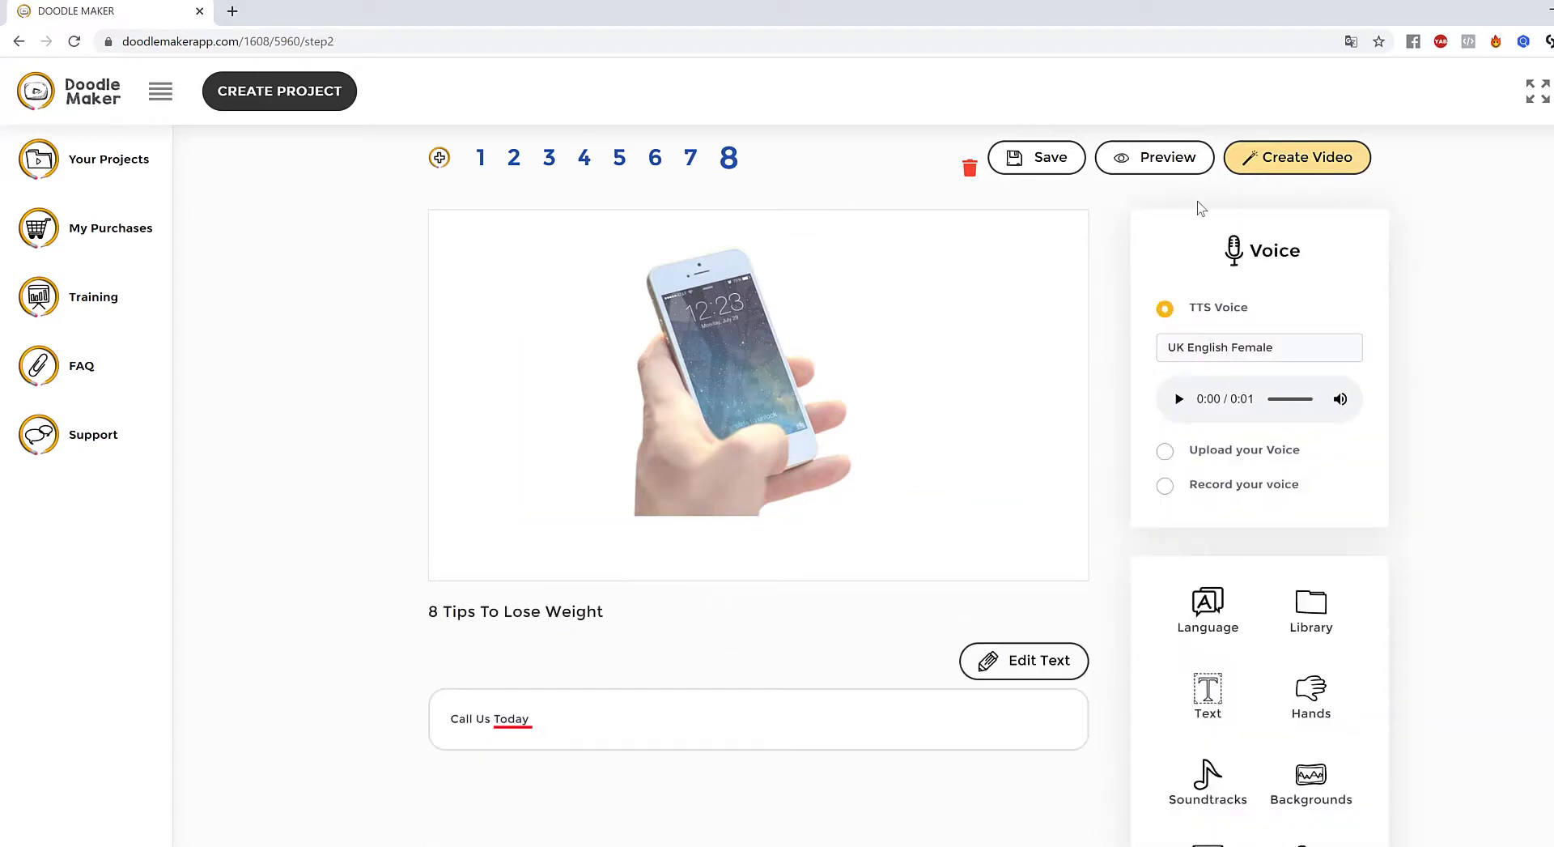
pyautogui.click(1190, 162)
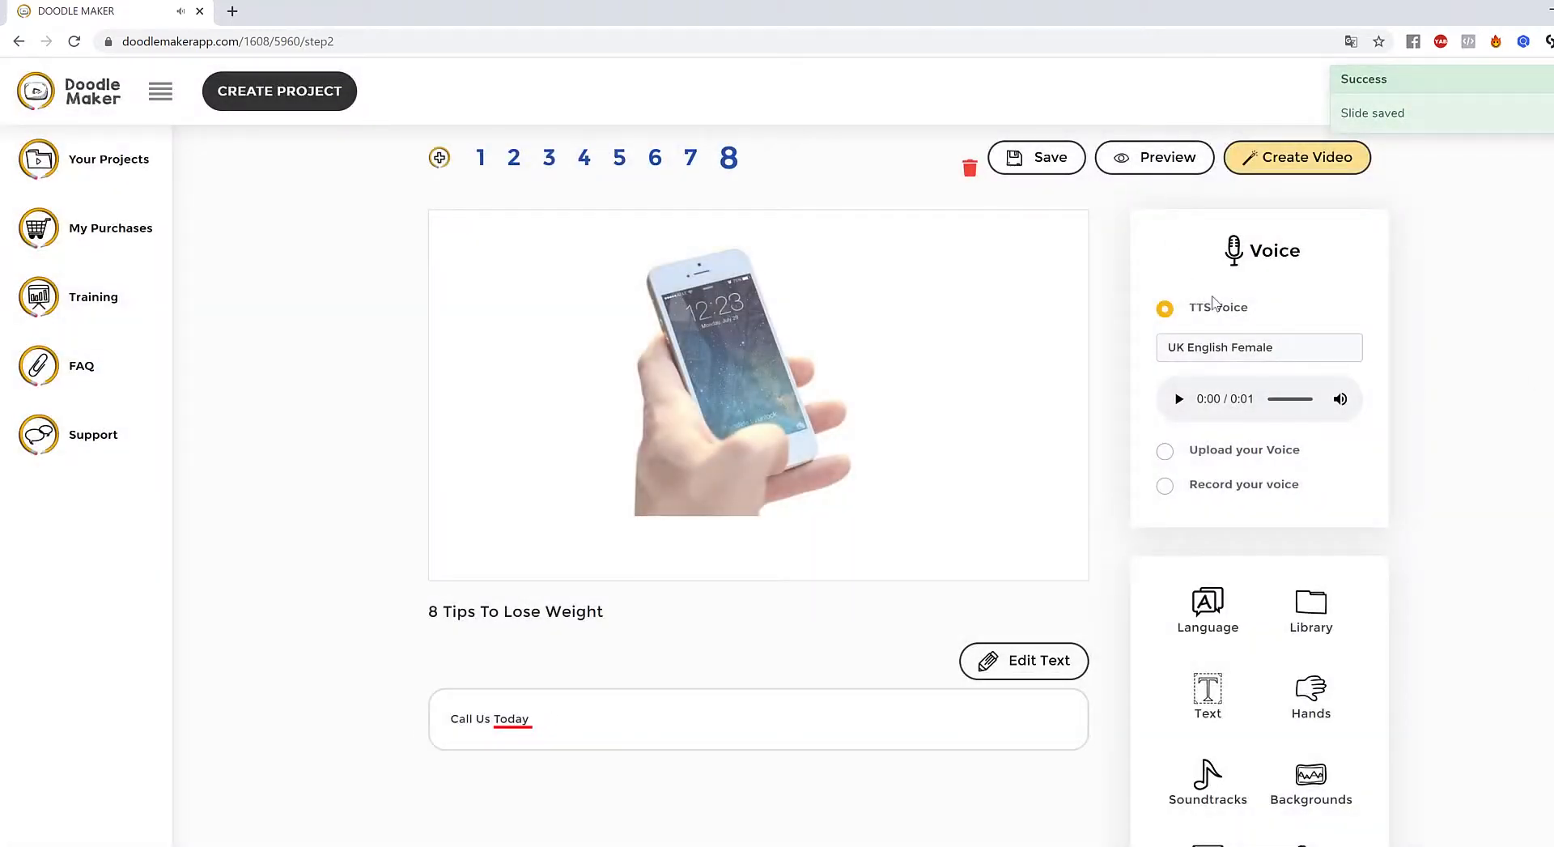
# - Set the phone image's transition back to Hand painting and preview slide 8 again
pyautogui.click(753, 454)
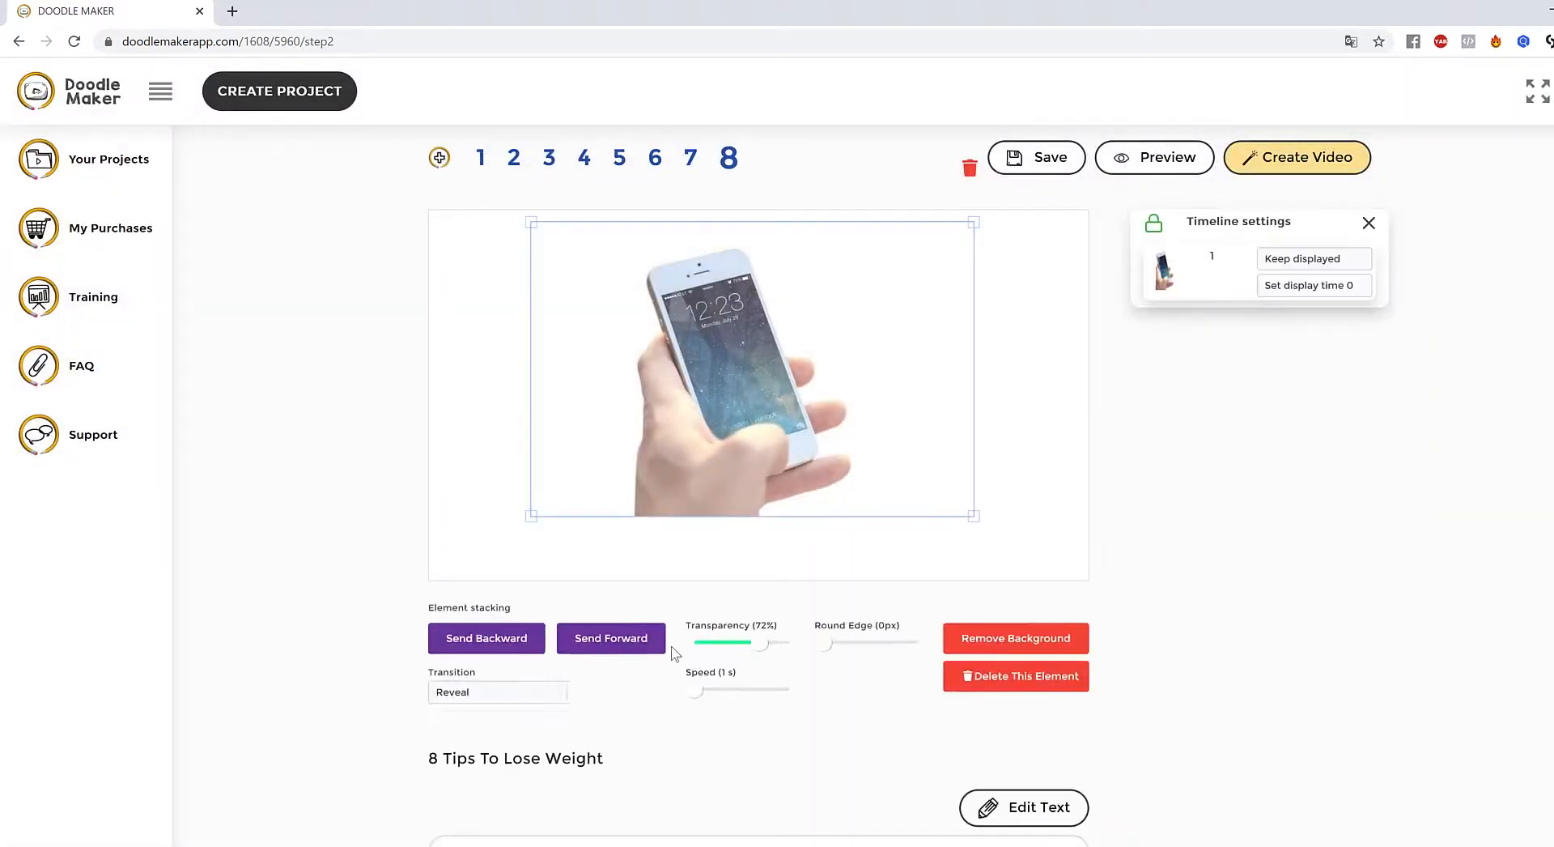
pyautogui.click(493, 696)
pyautogui.click(525, 753)
pyautogui.scroll(-2, 1149, 655)
pyautogui.scroll(3, 1138, 654)
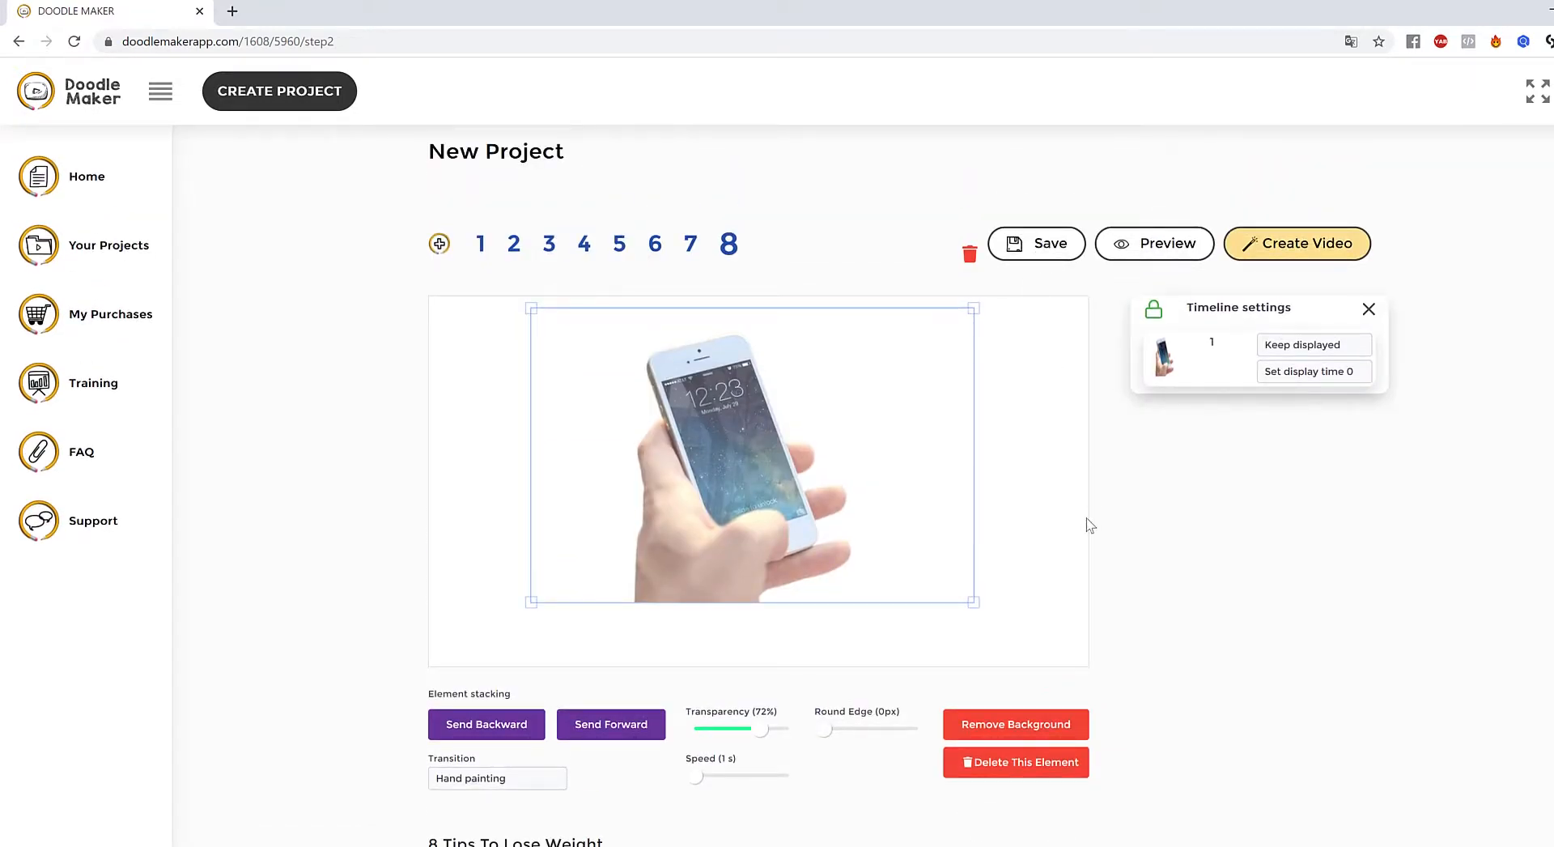
pyautogui.scroll(-2, 1126, 558)
pyautogui.scroll(3, 1180, 614)
pyautogui.click(1138, 245)
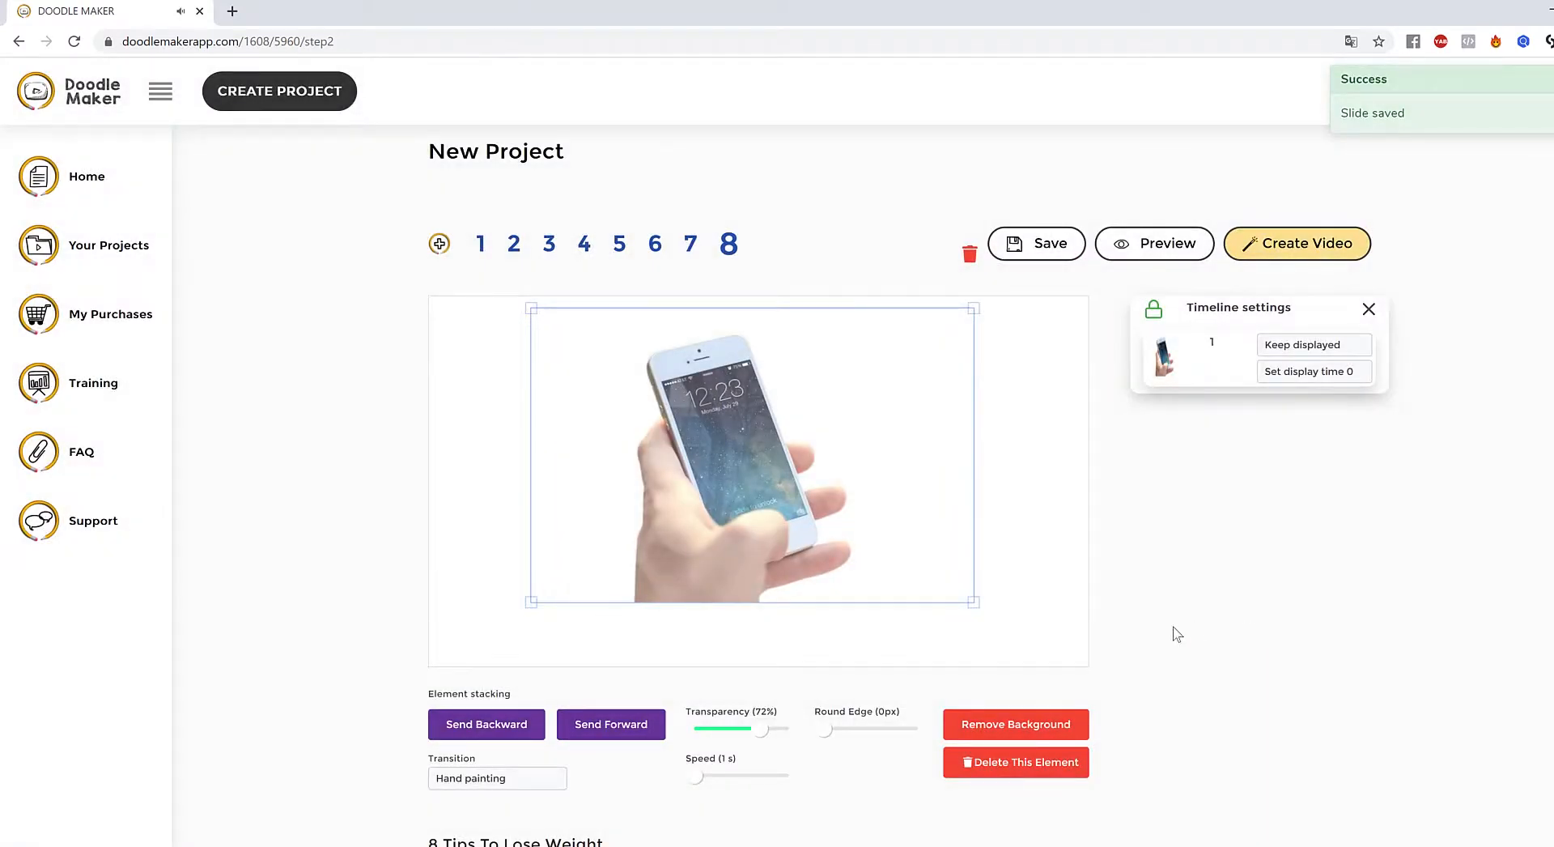
pyautogui.click(1073, 622)
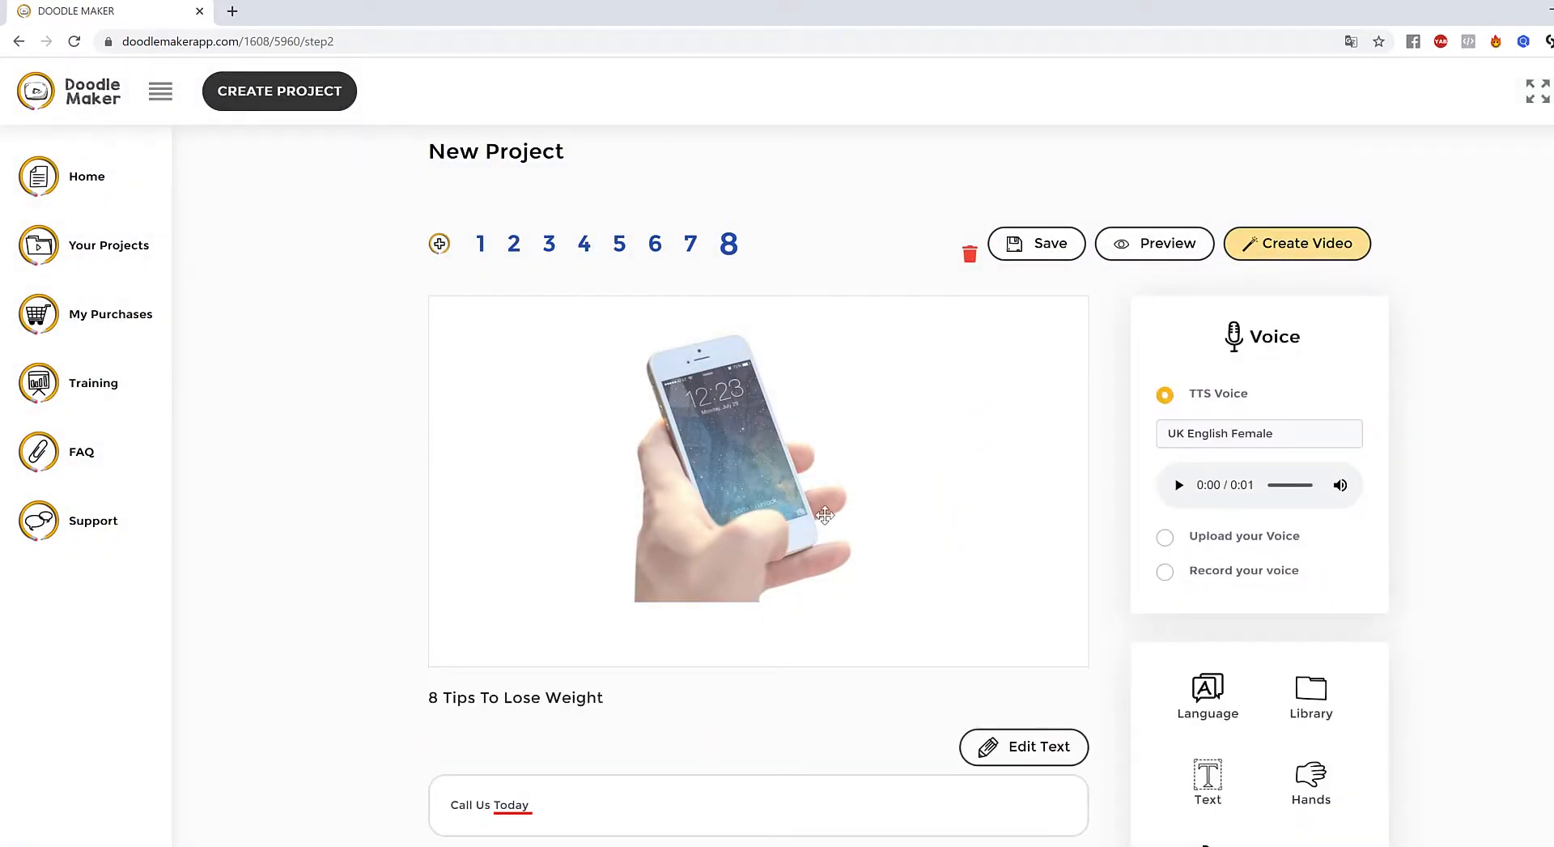
pyautogui.click(740, 528)
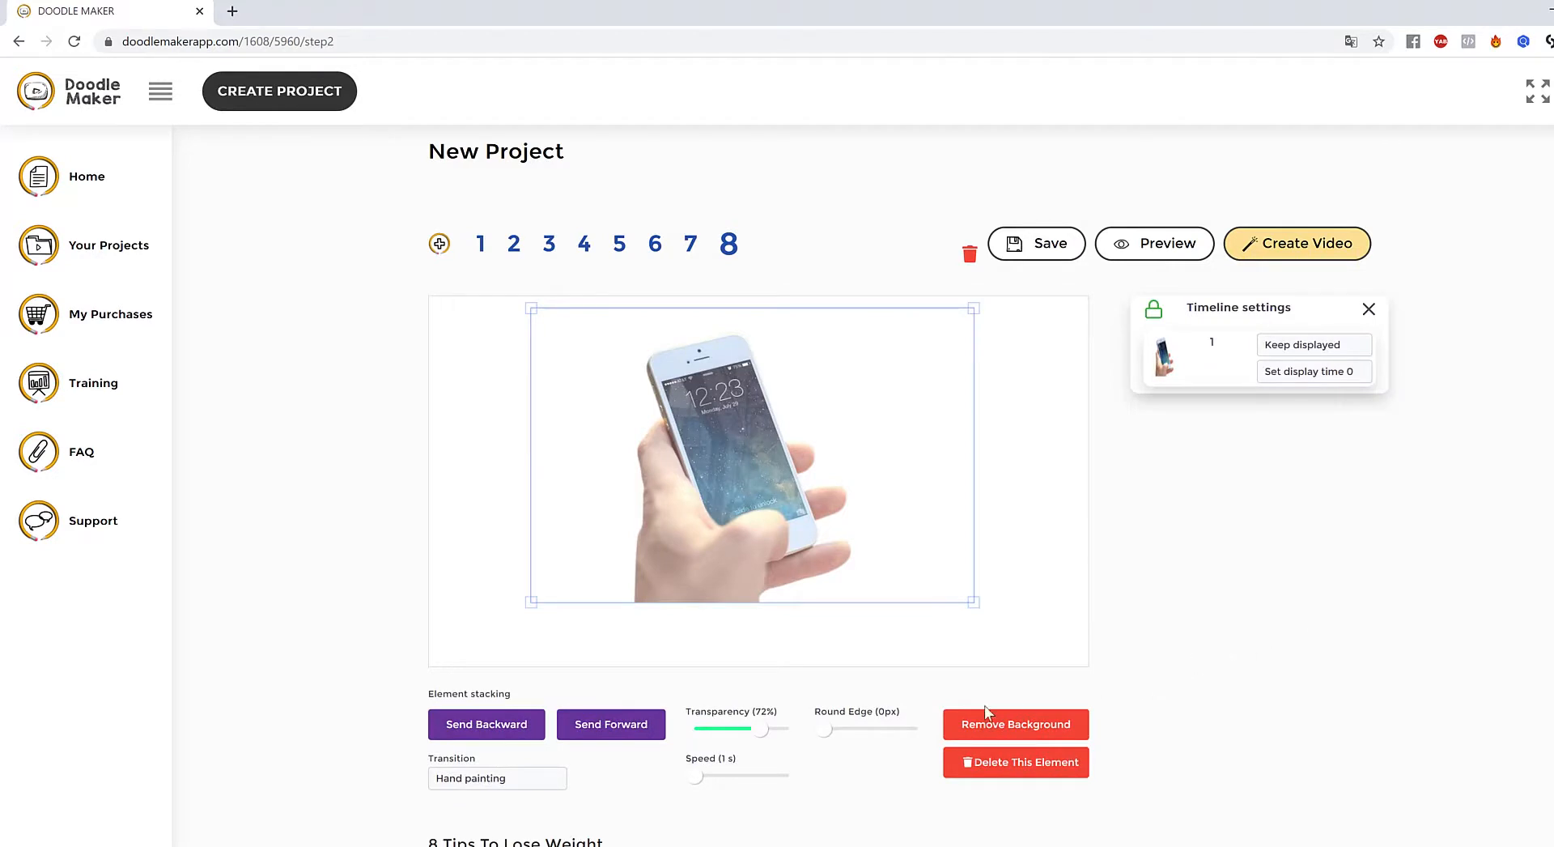
pyautogui.scroll(-3, 1004, 680)
pyautogui.scroll(3, 1142, 715)
pyautogui.scroll(-2, 1178, 552)
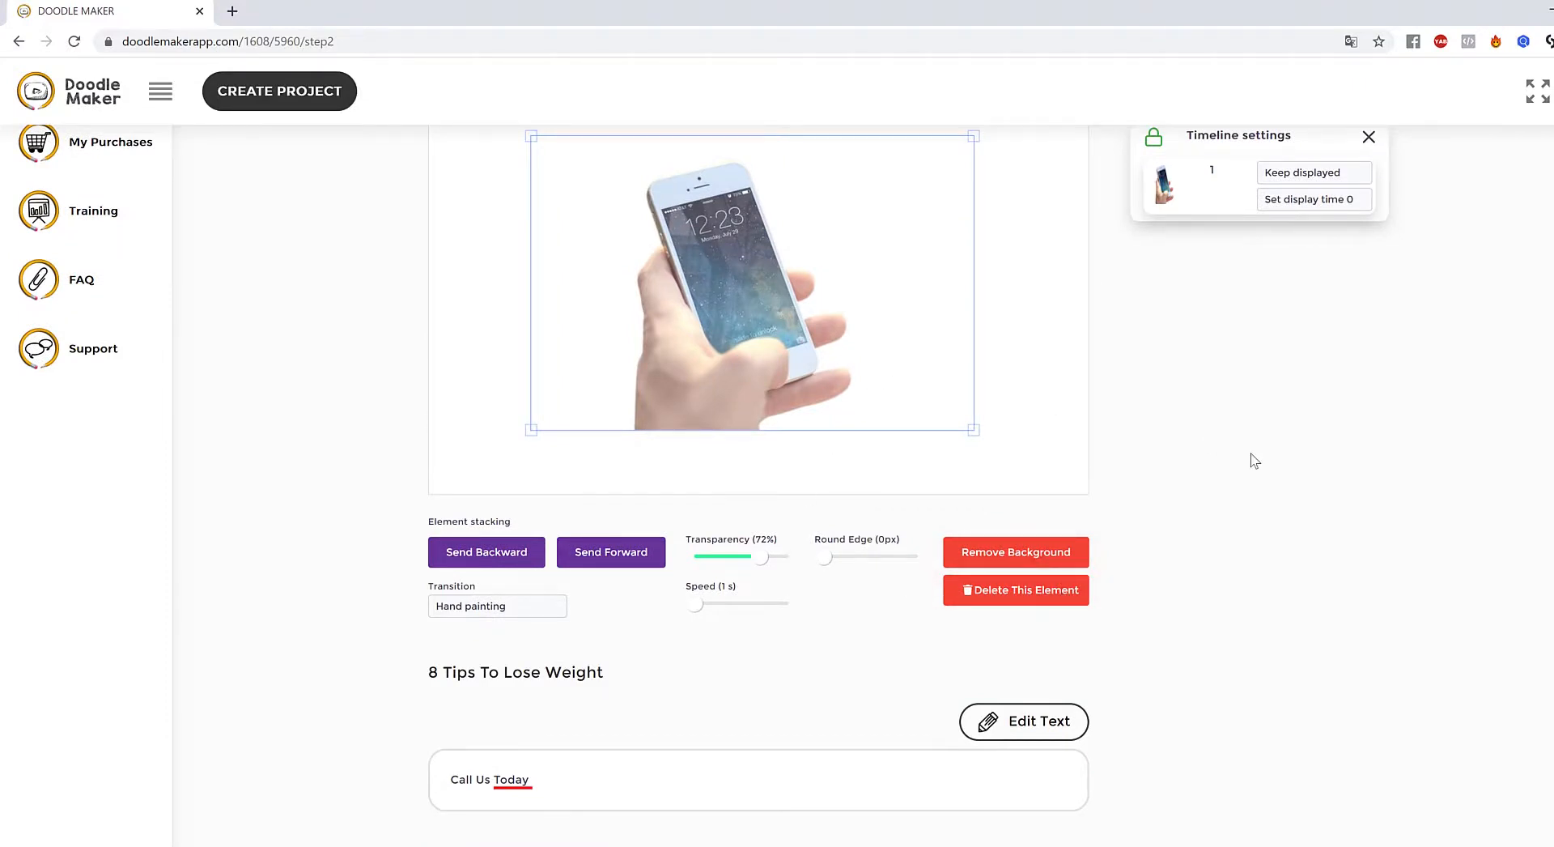
pyautogui.scroll(2, 1254, 502)
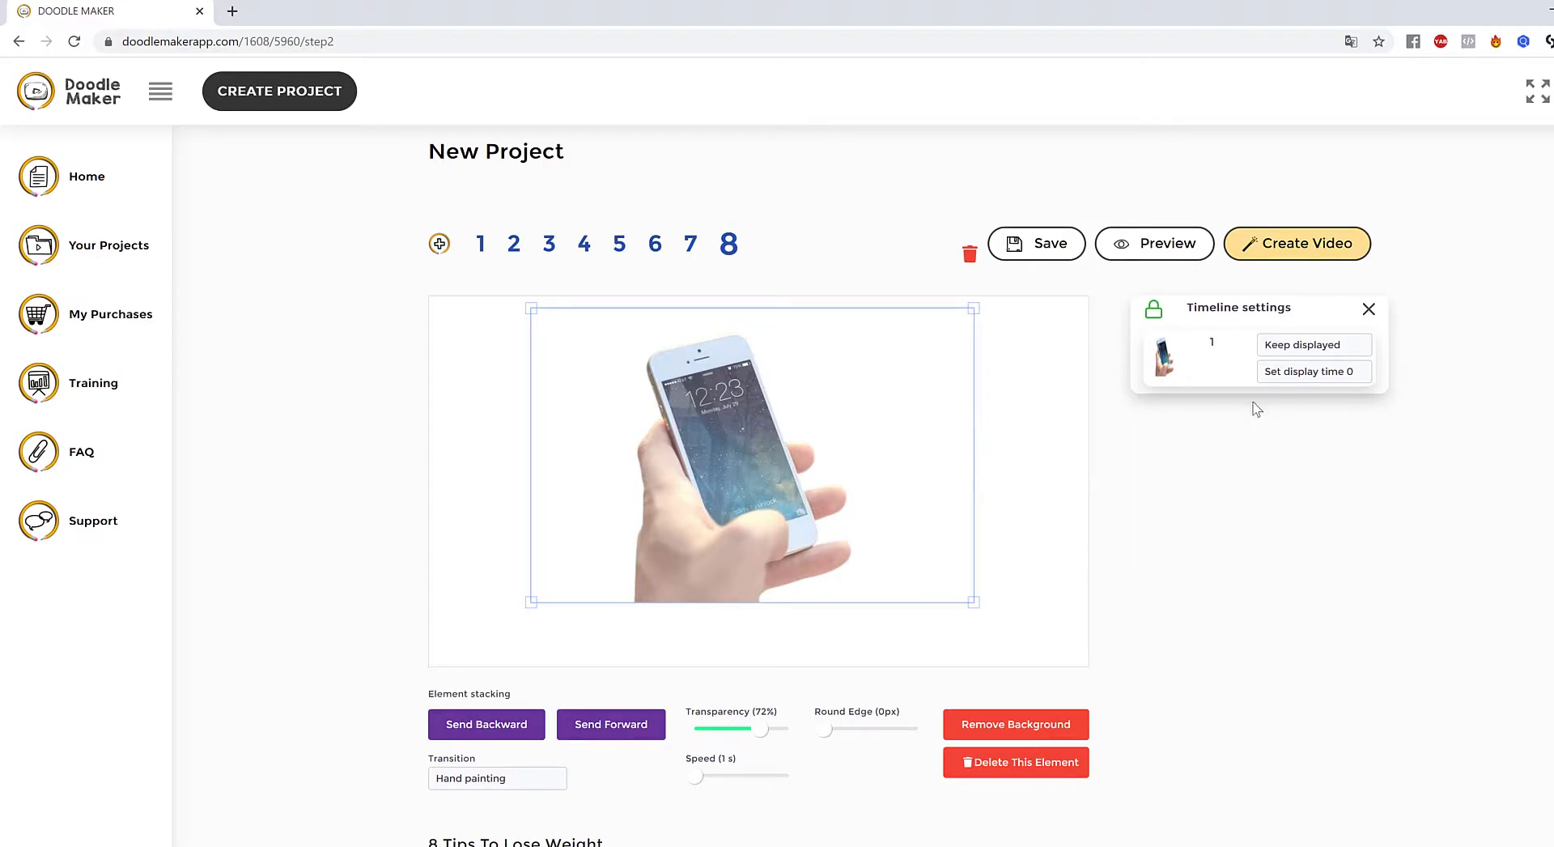
pyautogui.click(1026, 466)
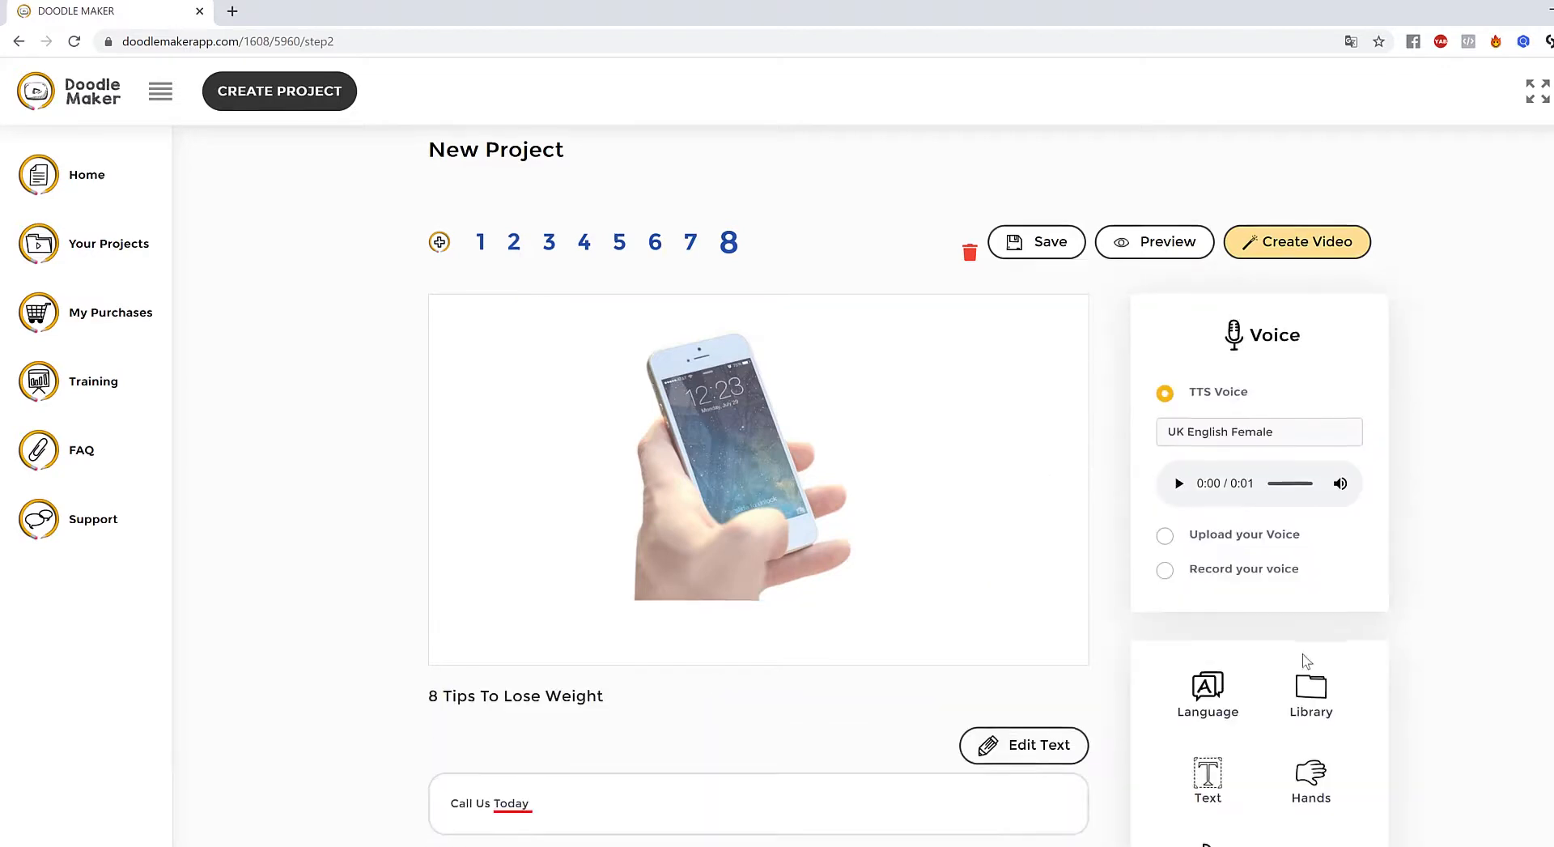
pyautogui.scroll(-2, 1304, 652)
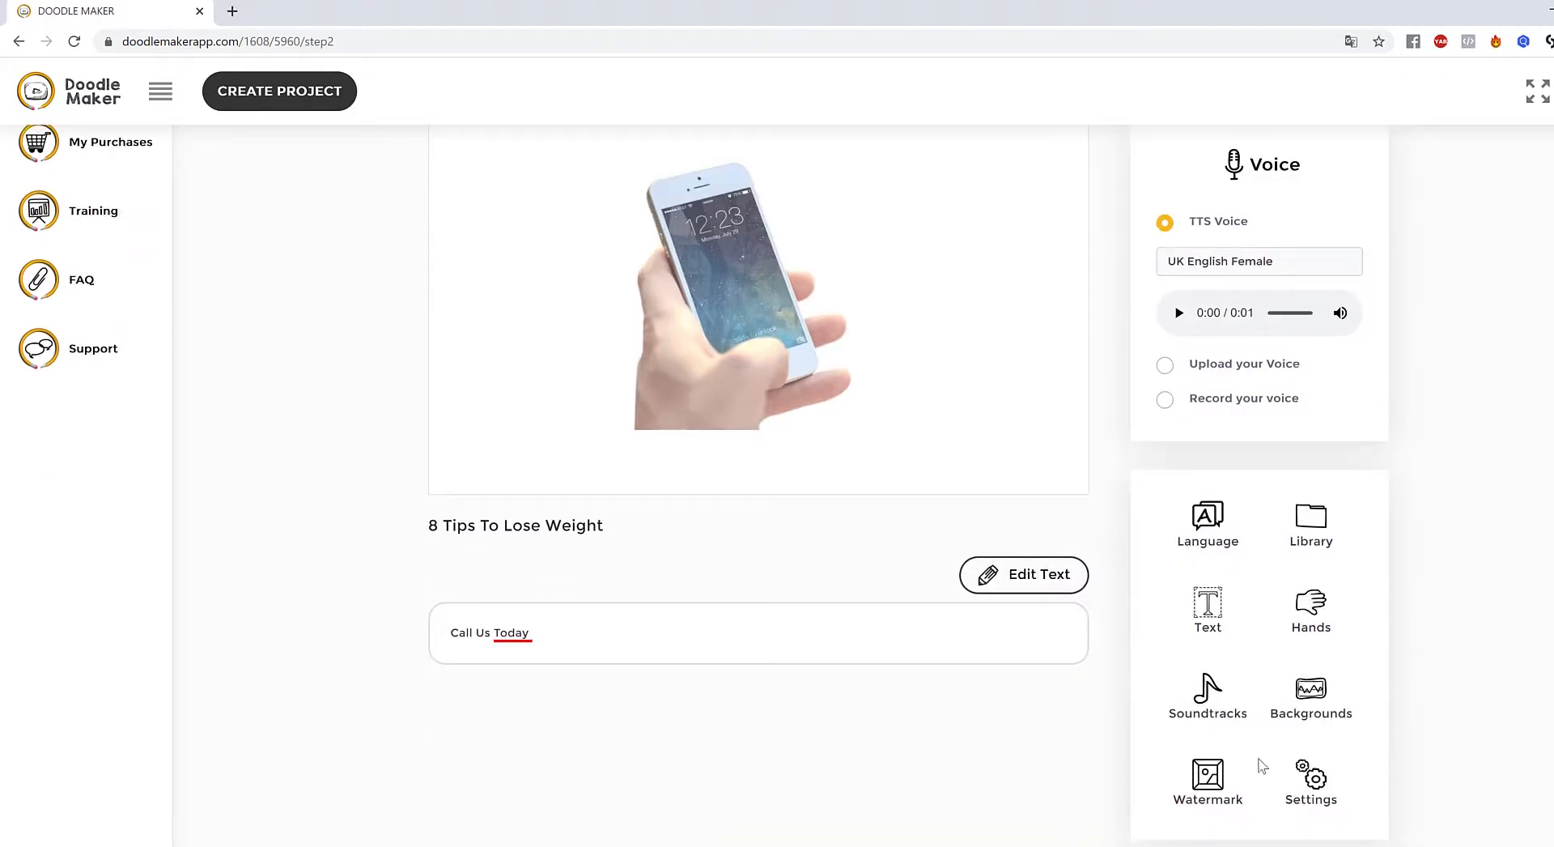
# - Add the colour sketch version of the phone photo from the PhotoBin library to slide 8
pyautogui.click(1316, 535)
pyautogui.click(1202, 557)
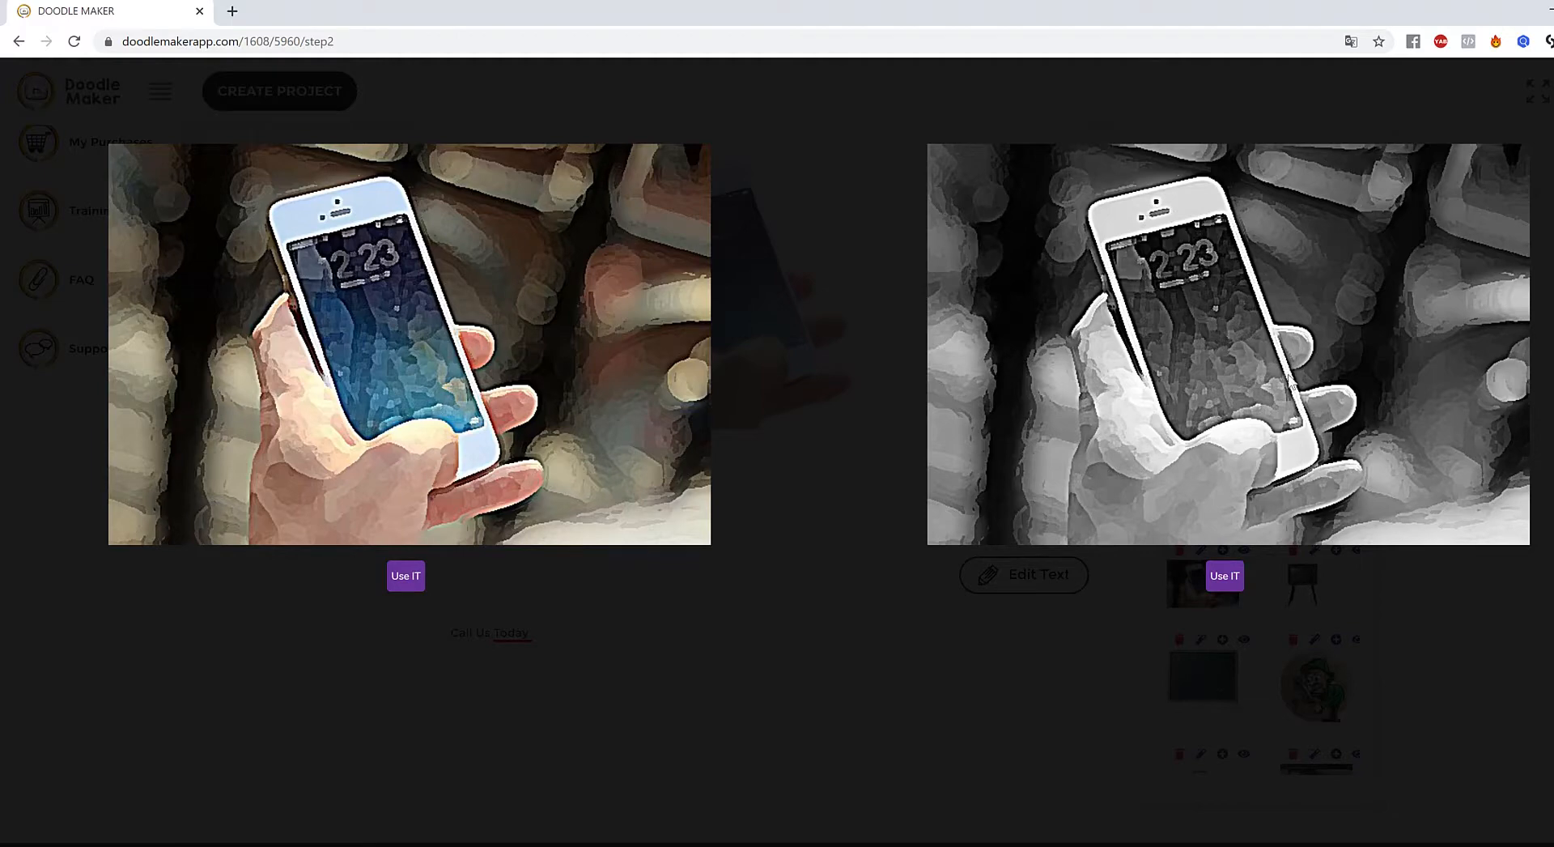
pyautogui.click(408, 575)
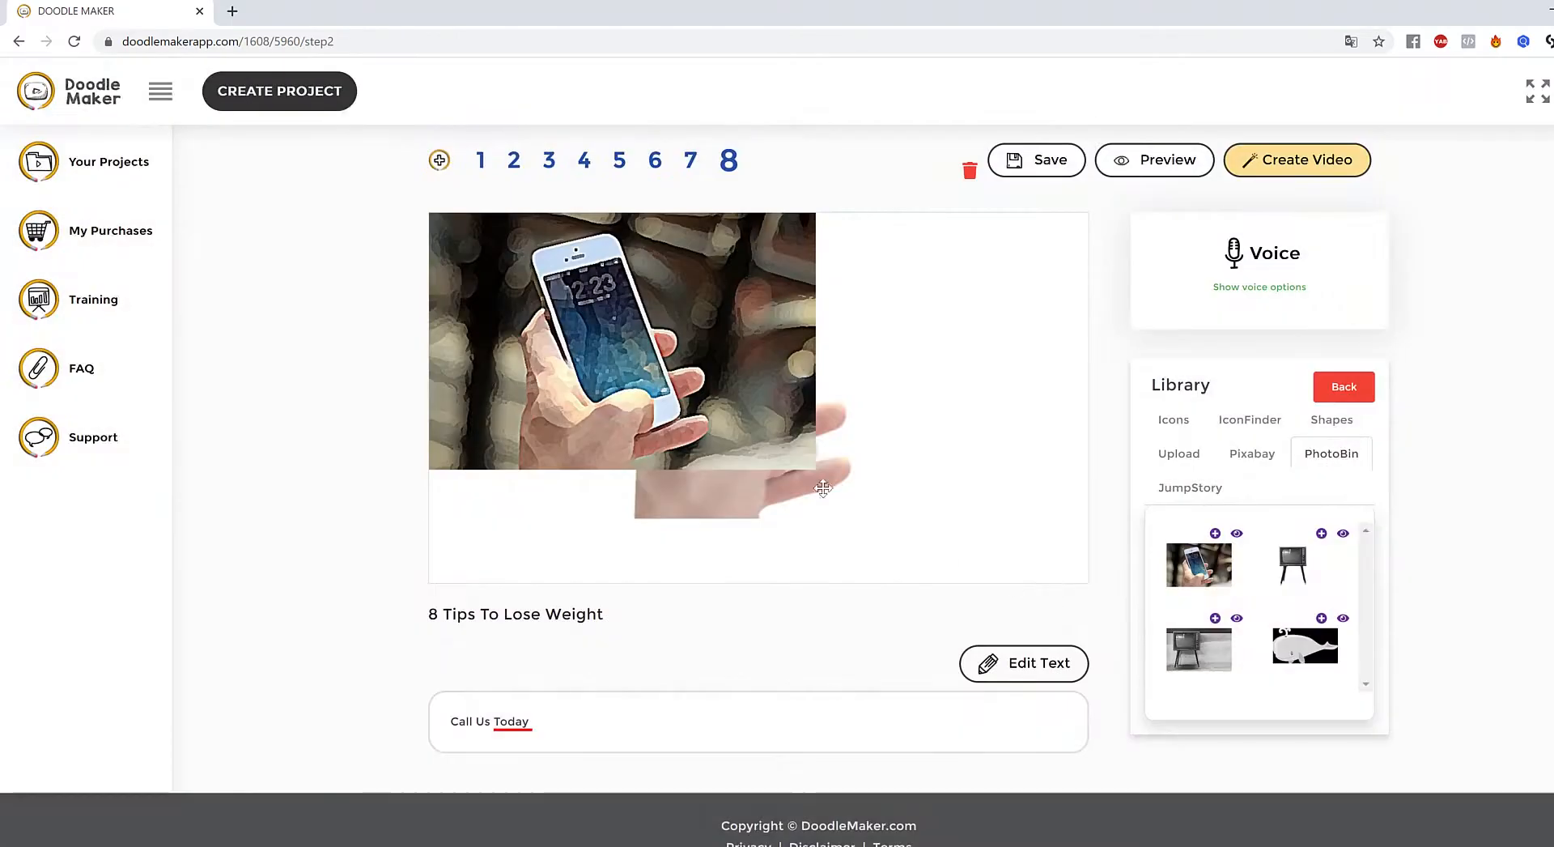
# - Delete the original phone photo and remove the sketch image's background
pyautogui.click(879, 493)
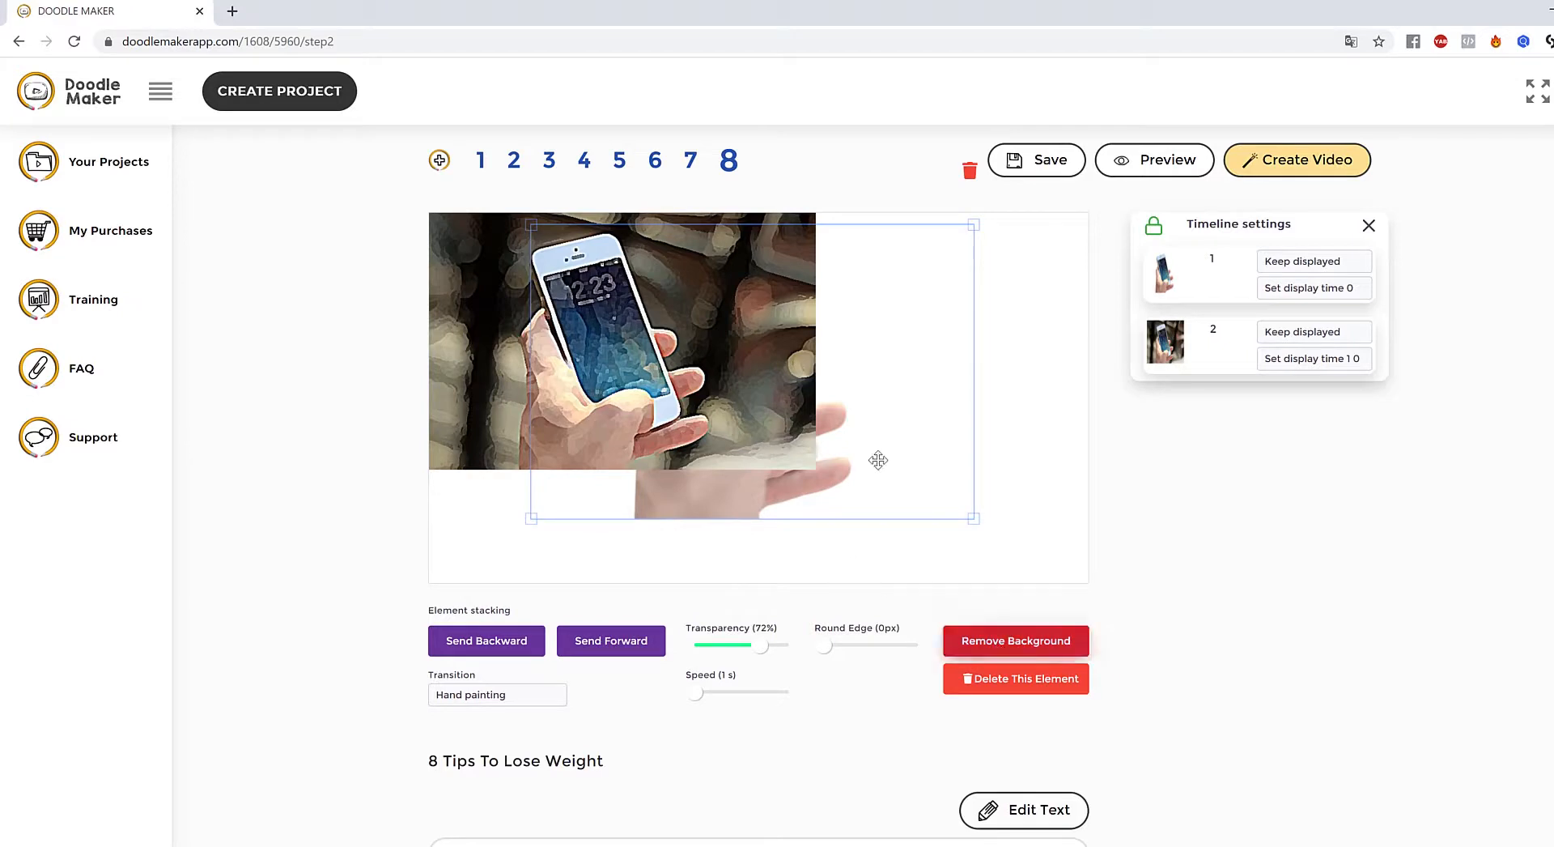
pyautogui.click(1024, 680)
pyautogui.click(709, 399)
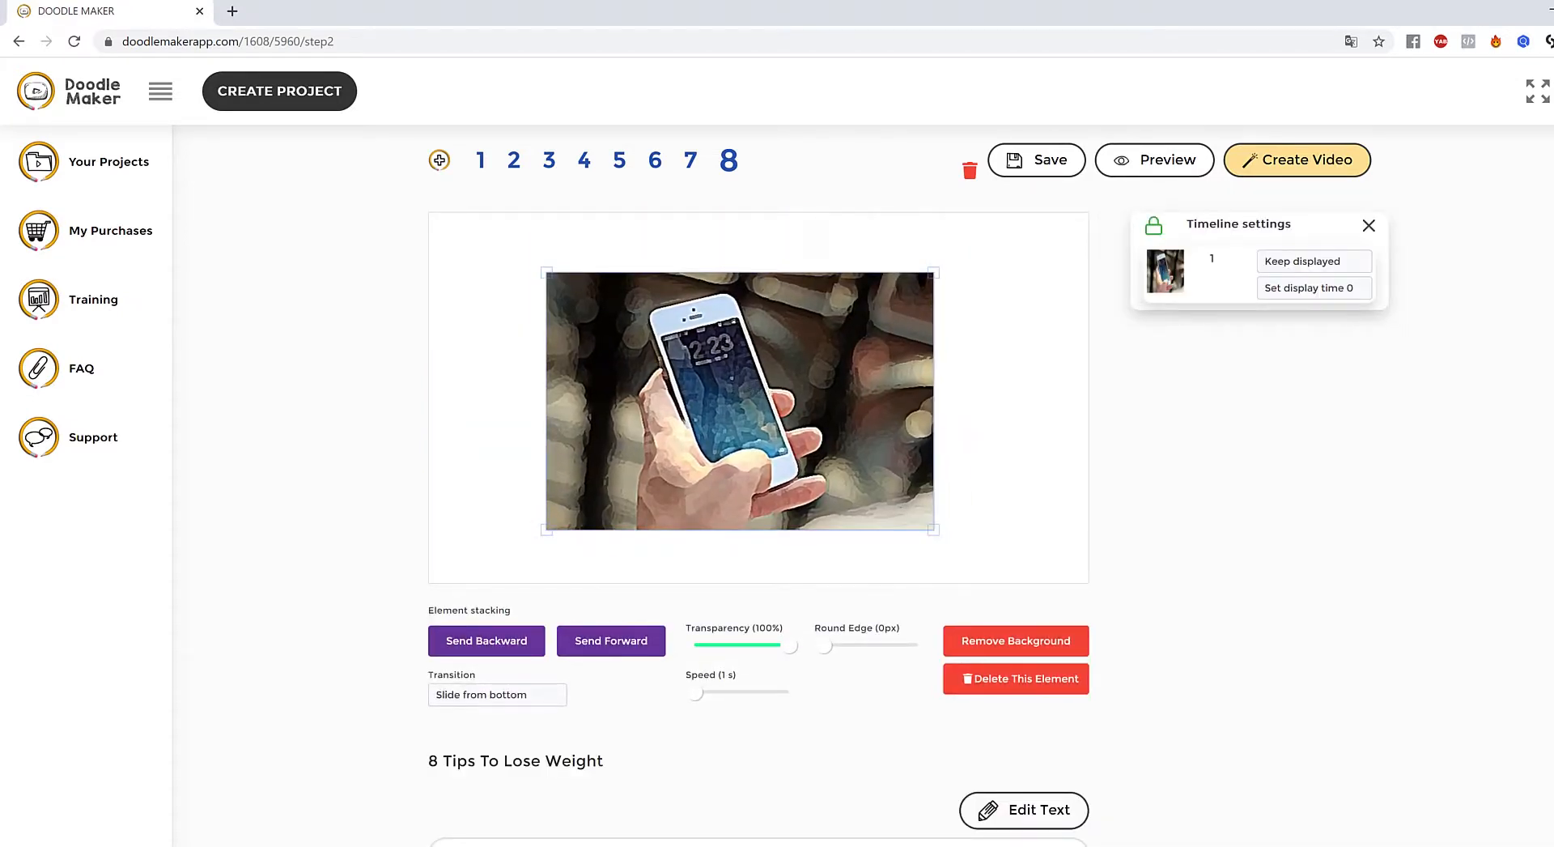
pyautogui.click(1056, 644)
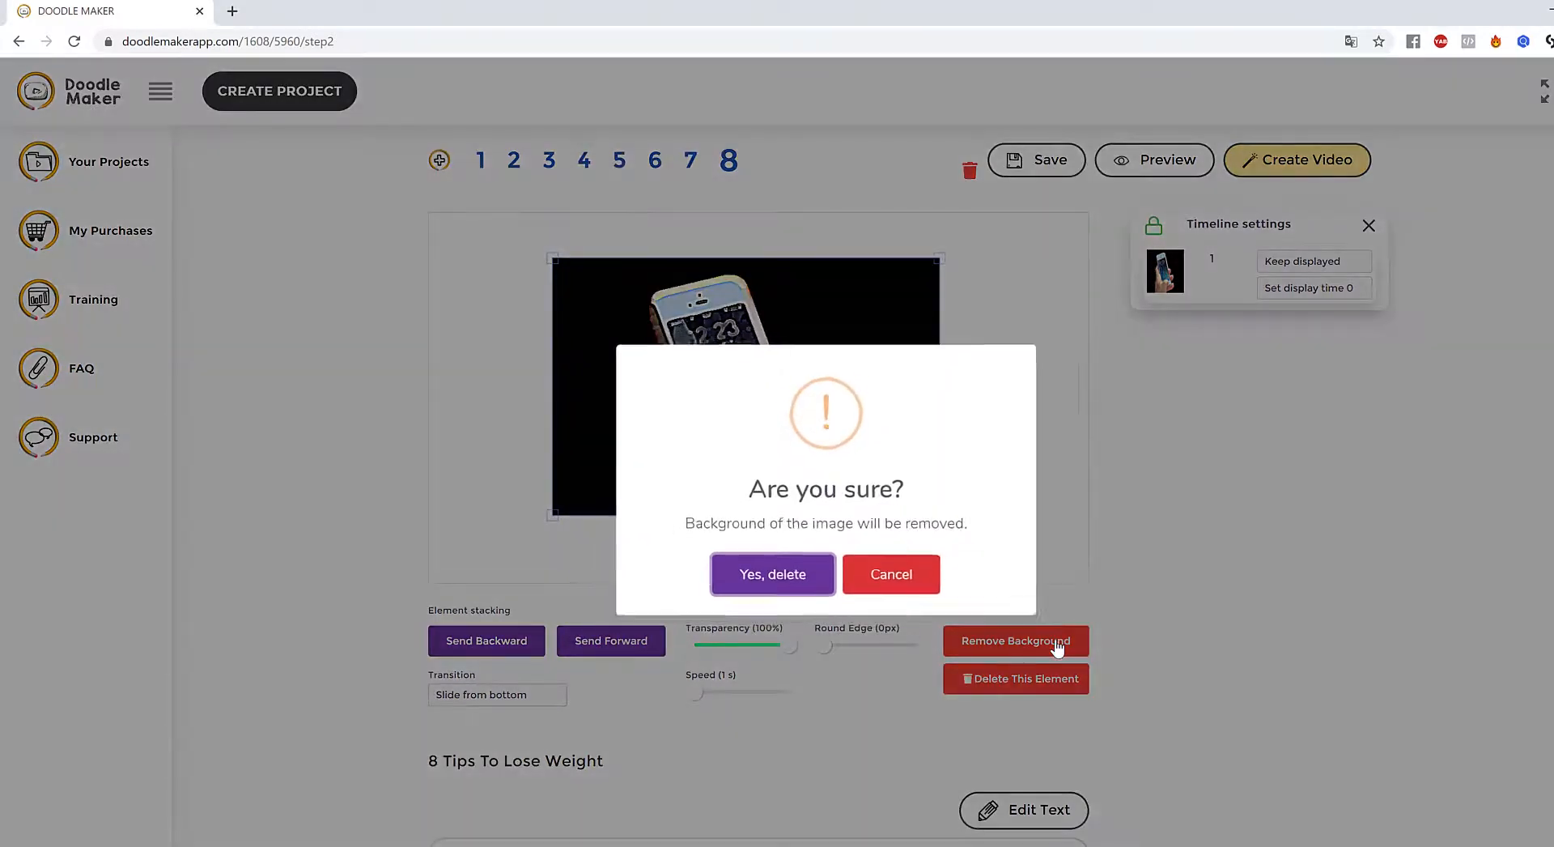
pyautogui.click(753, 577)
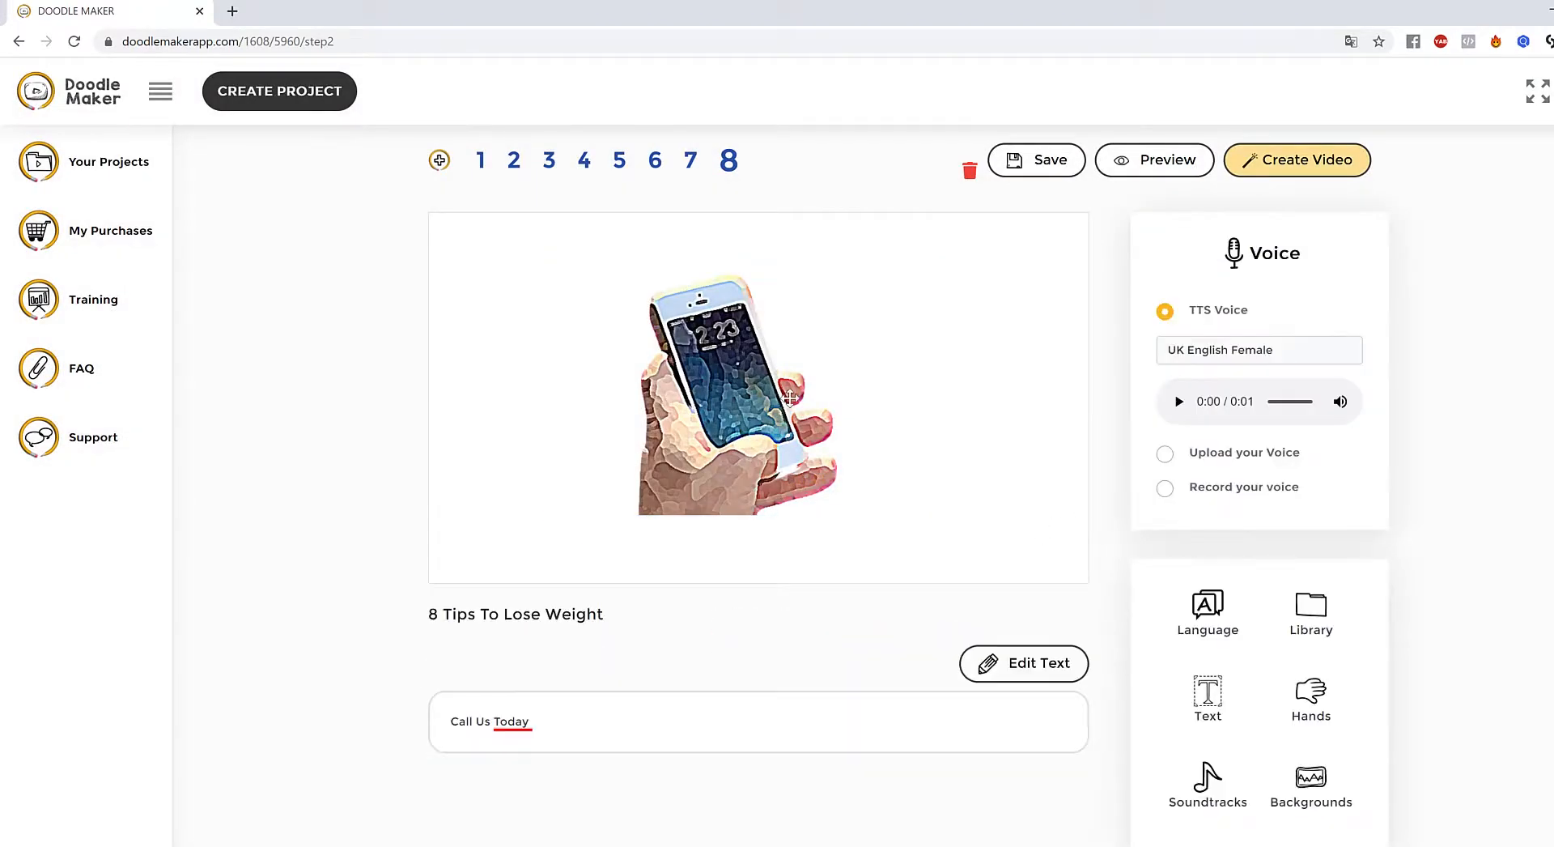
# - Give the sketched phone image a Reveal transition and preview slide 8
pyautogui.click(790, 397)
pyautogui.click(483, 701)
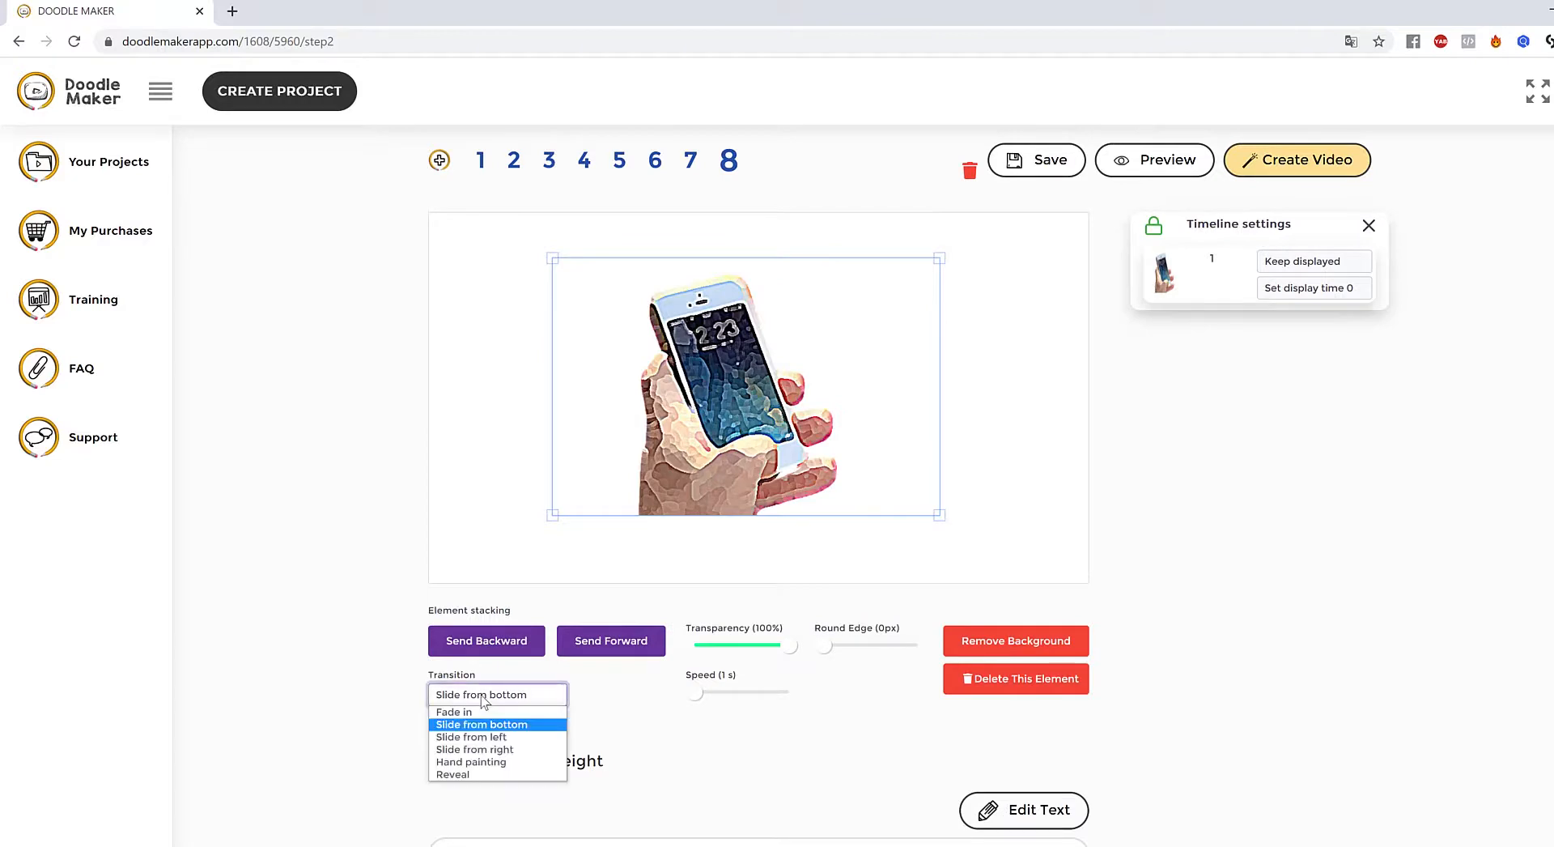
pyautogui.click(454, 774)
pyautogui.click(1072, 497)
pyautogui.click(1142, 162)
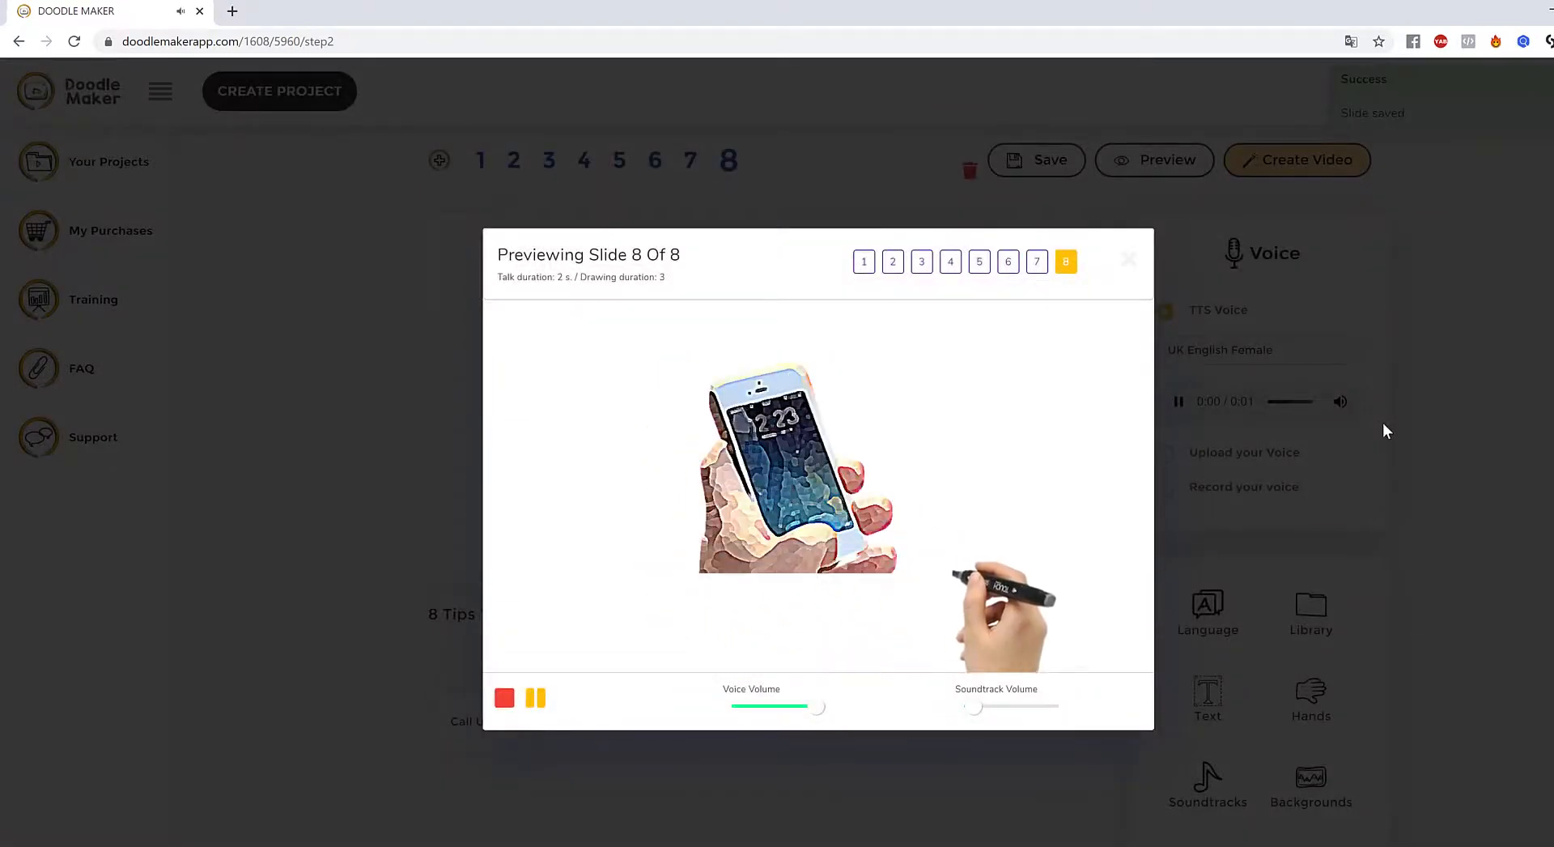
pyautogui.click(1434, 405)
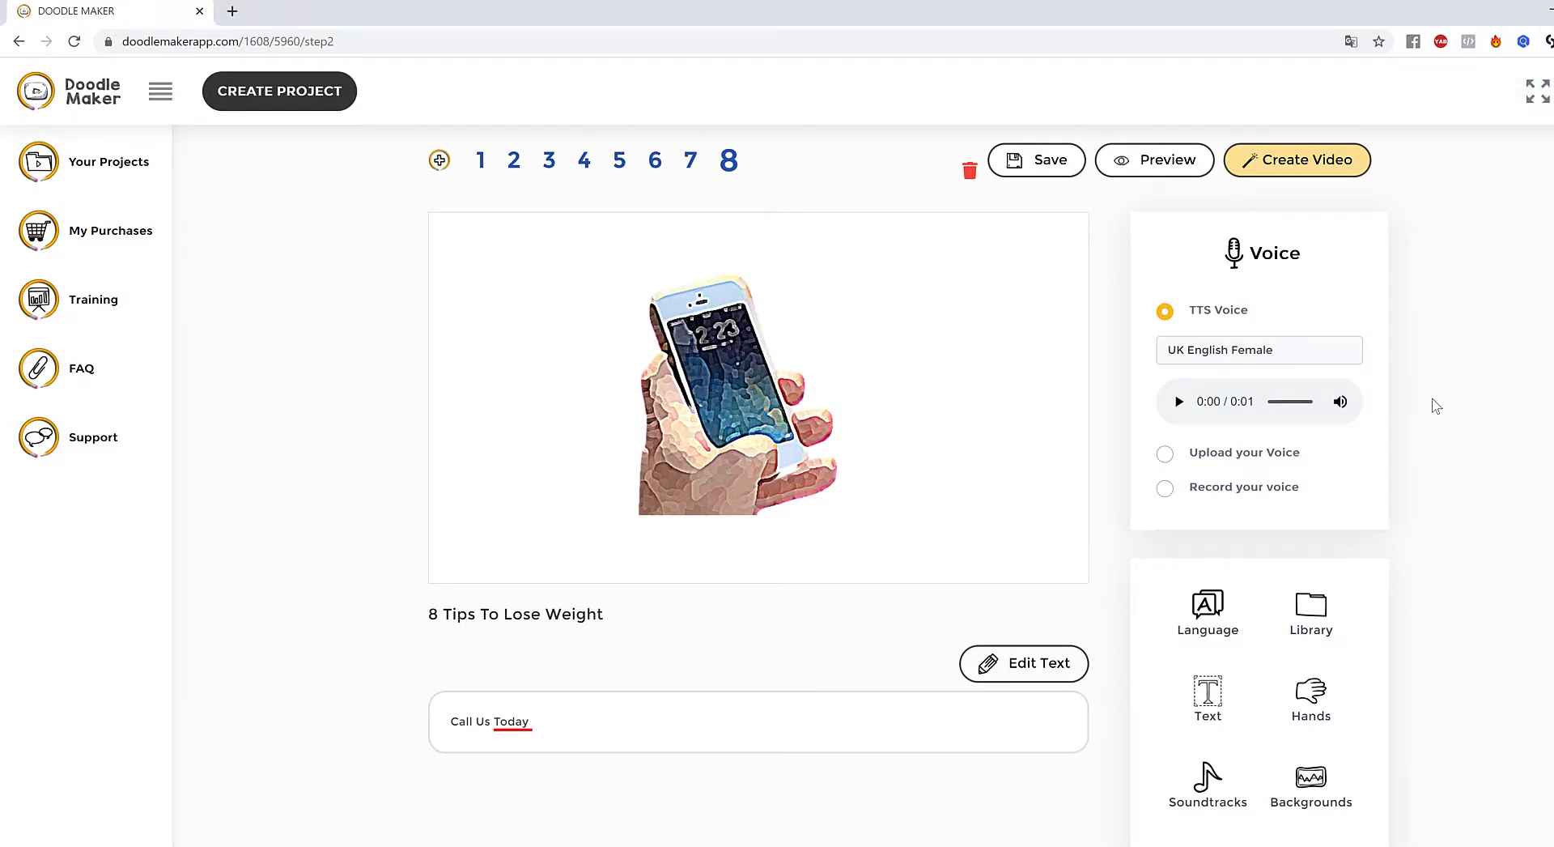
# - Set slide 8's background to a custom blue colour and delete the sketched phone image
pyautogui.scroll(-3, 1377, 404)
pyautogui.scroll(2, 1364, 558)
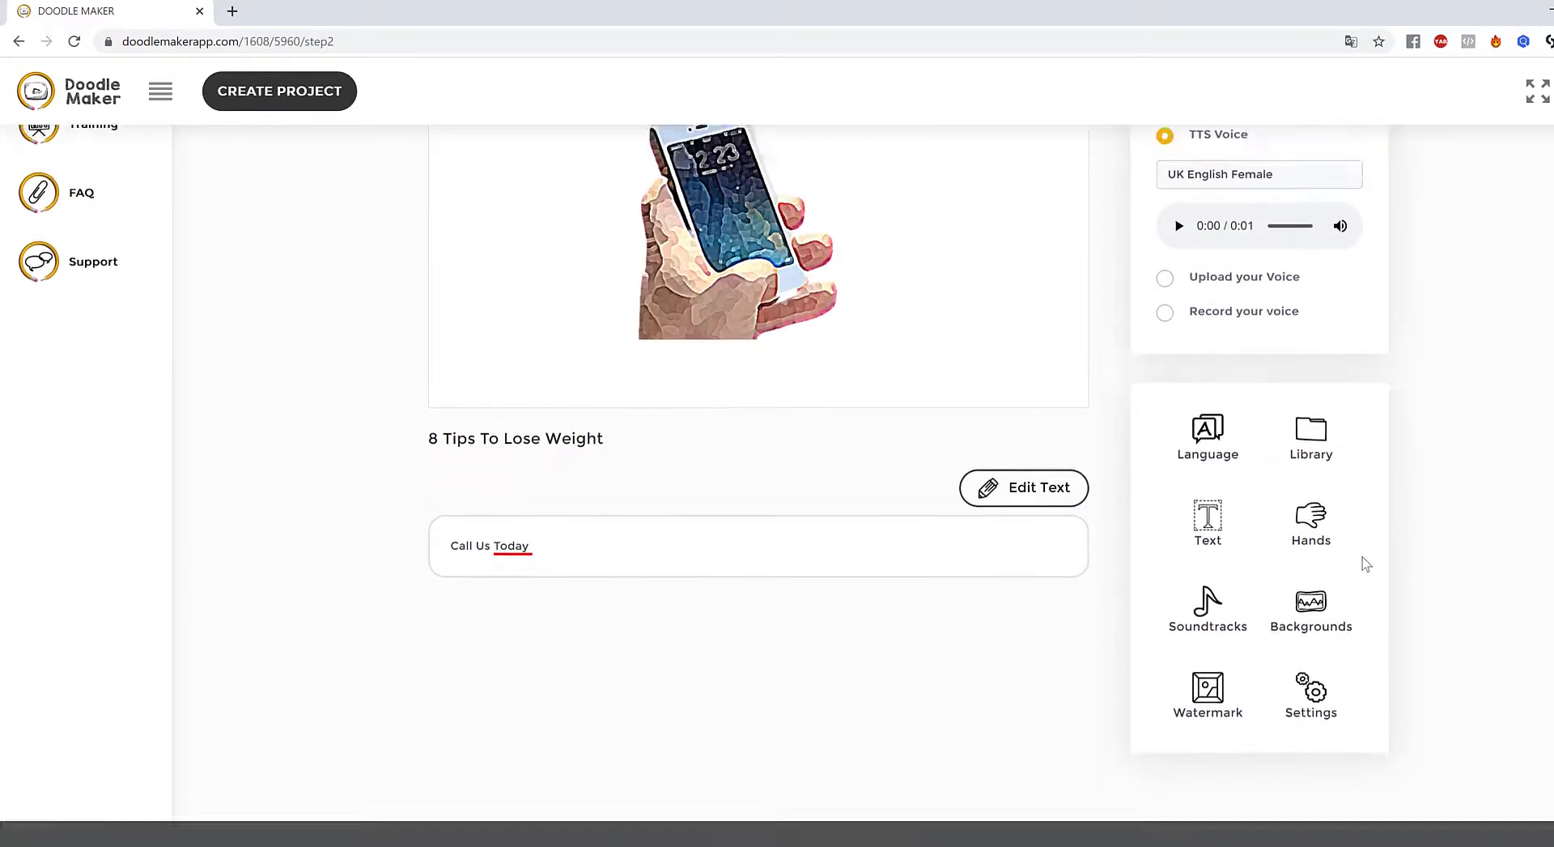
pyautogui.click(1313, 762)
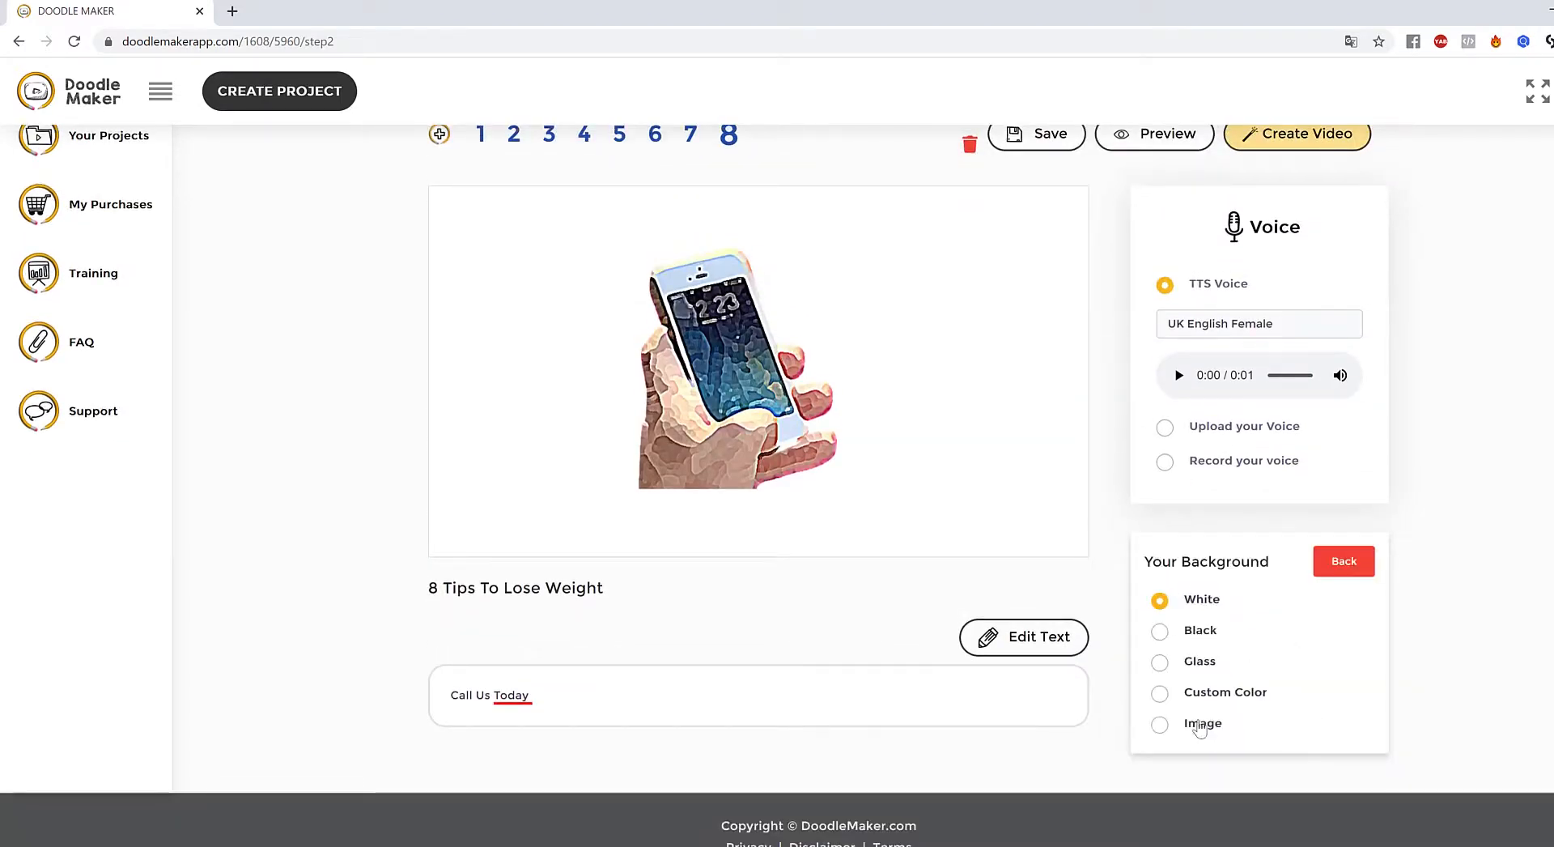
pyautogui.click(1161, 694)
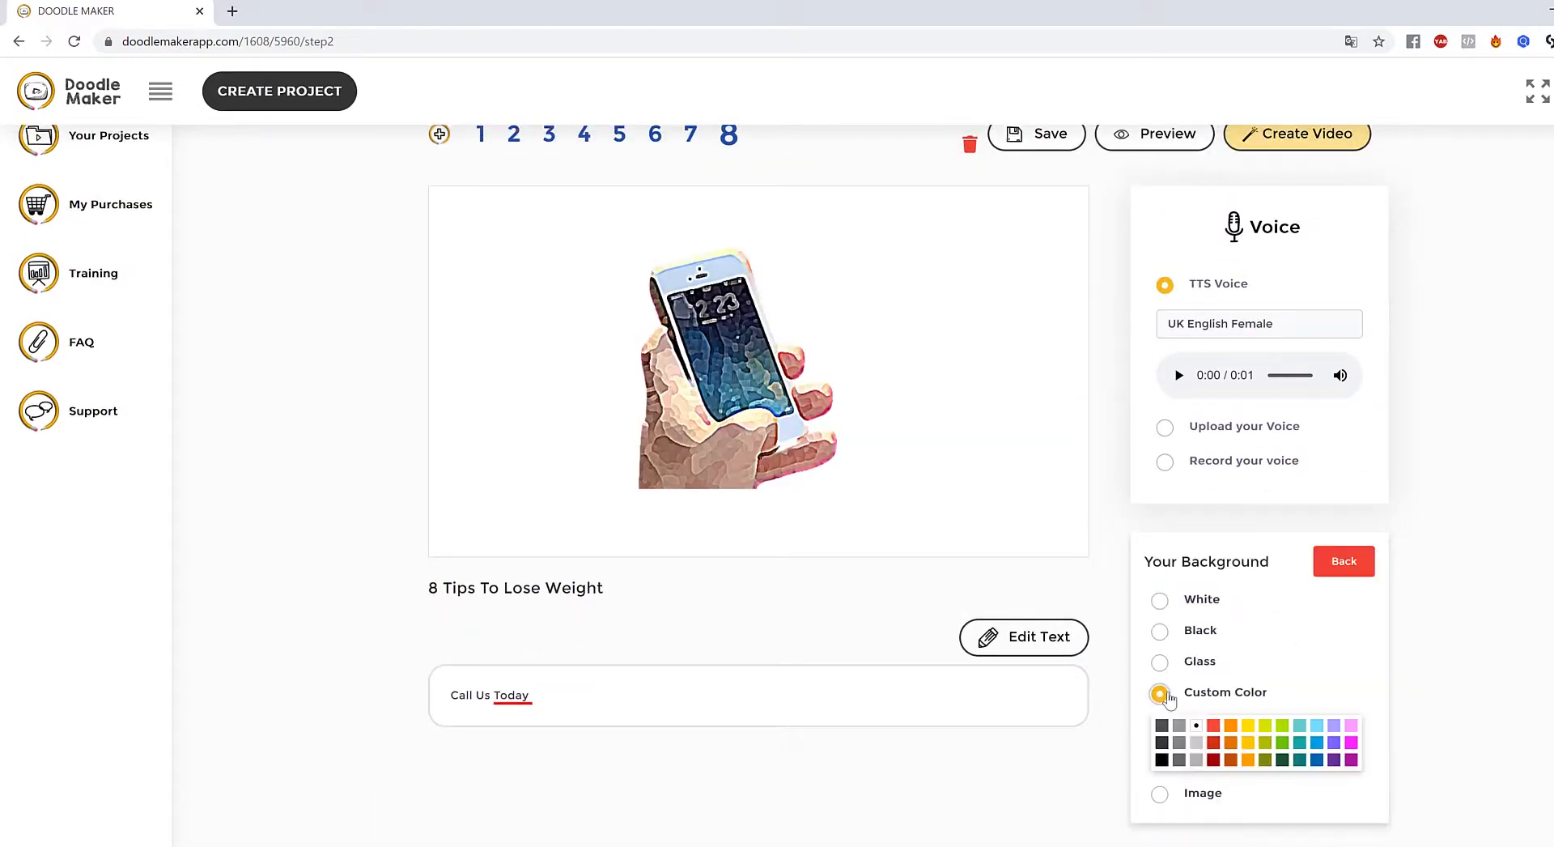
pyautogui.click(1318, 762)
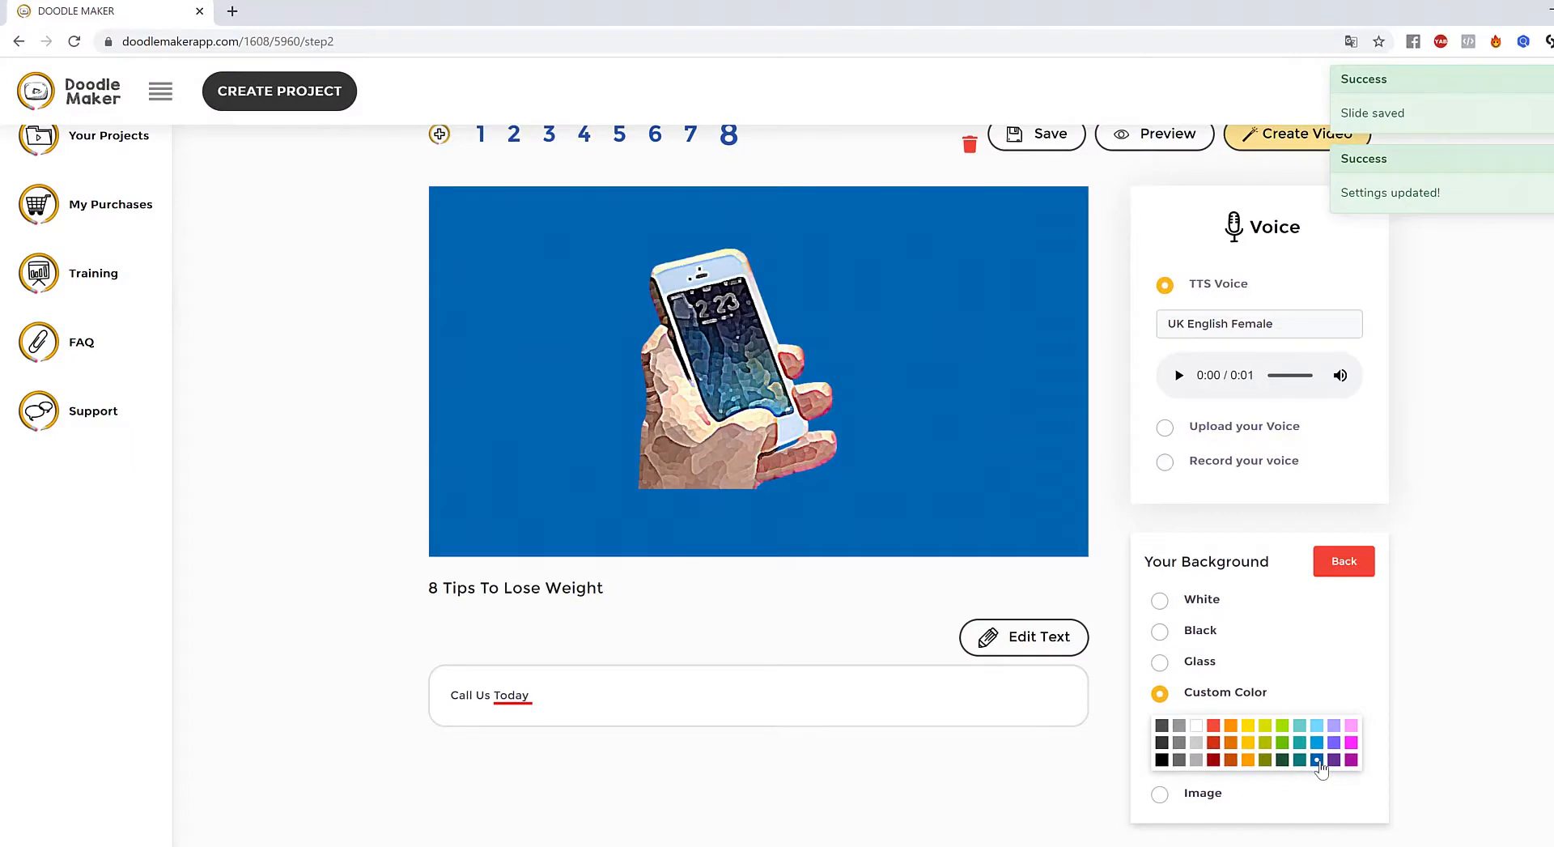
pyautogui.moveTo(714, 384); pyautogui.dragTo(773, 393)
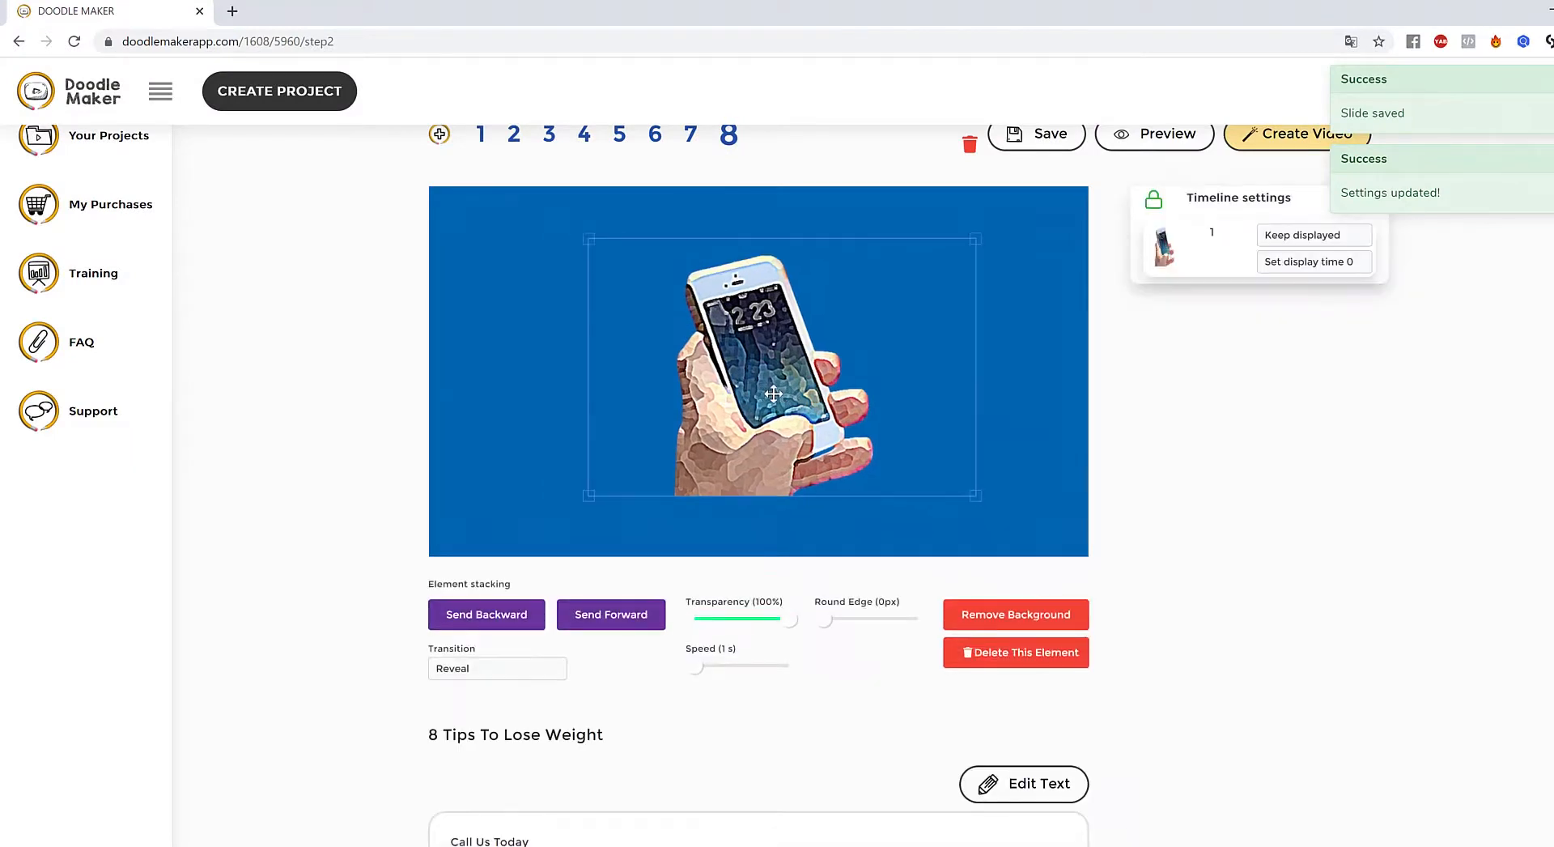
pyautogui.click(1016, 652)
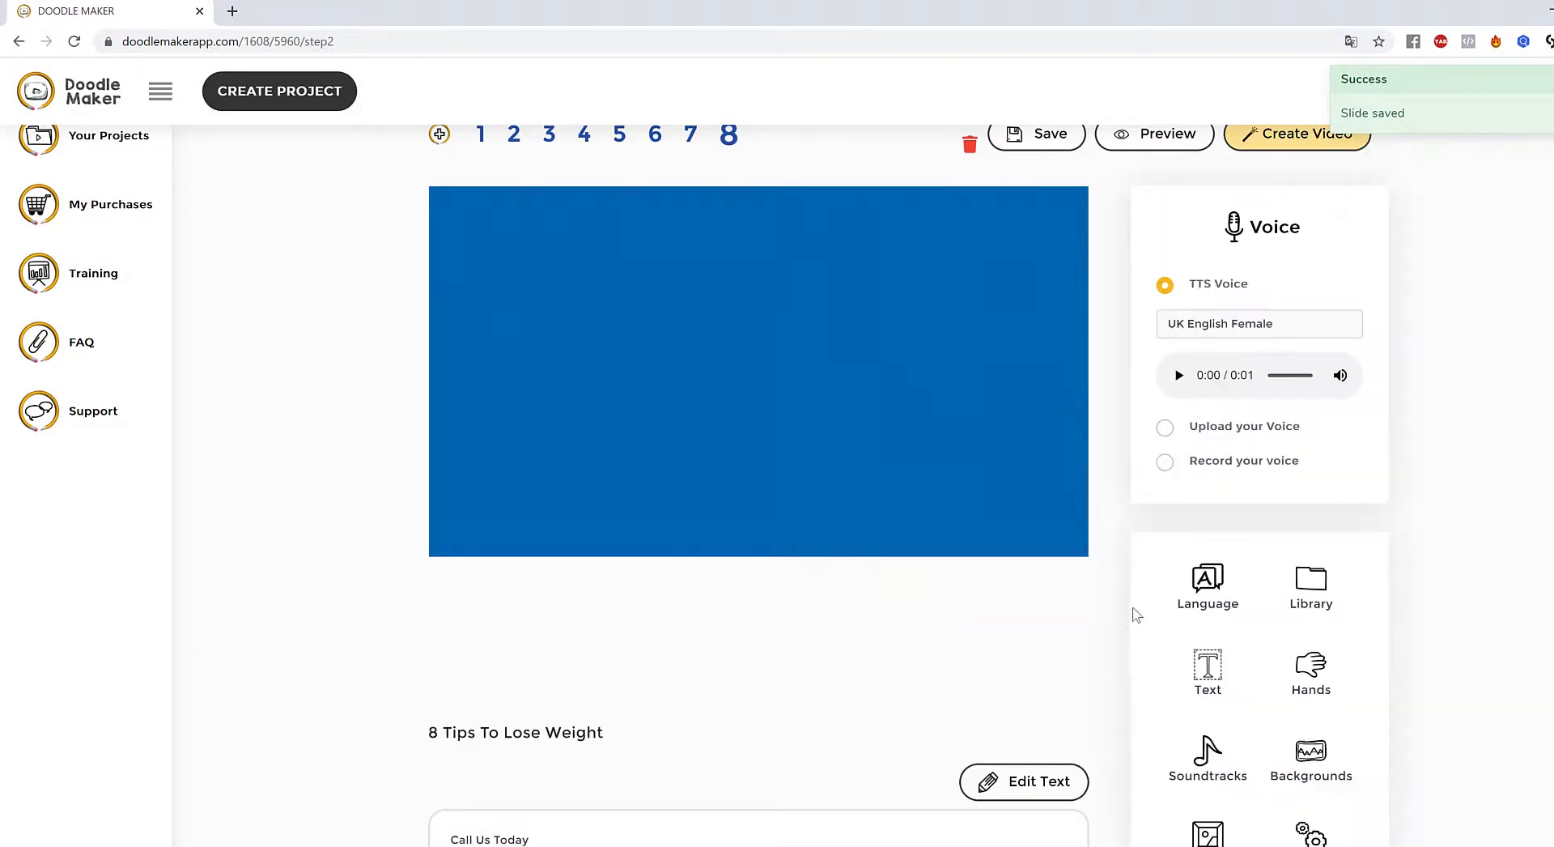
# - Search JumpStory for 'phone' and add the red phone booth image to slide 8
pyautogui.click(1311, 587)
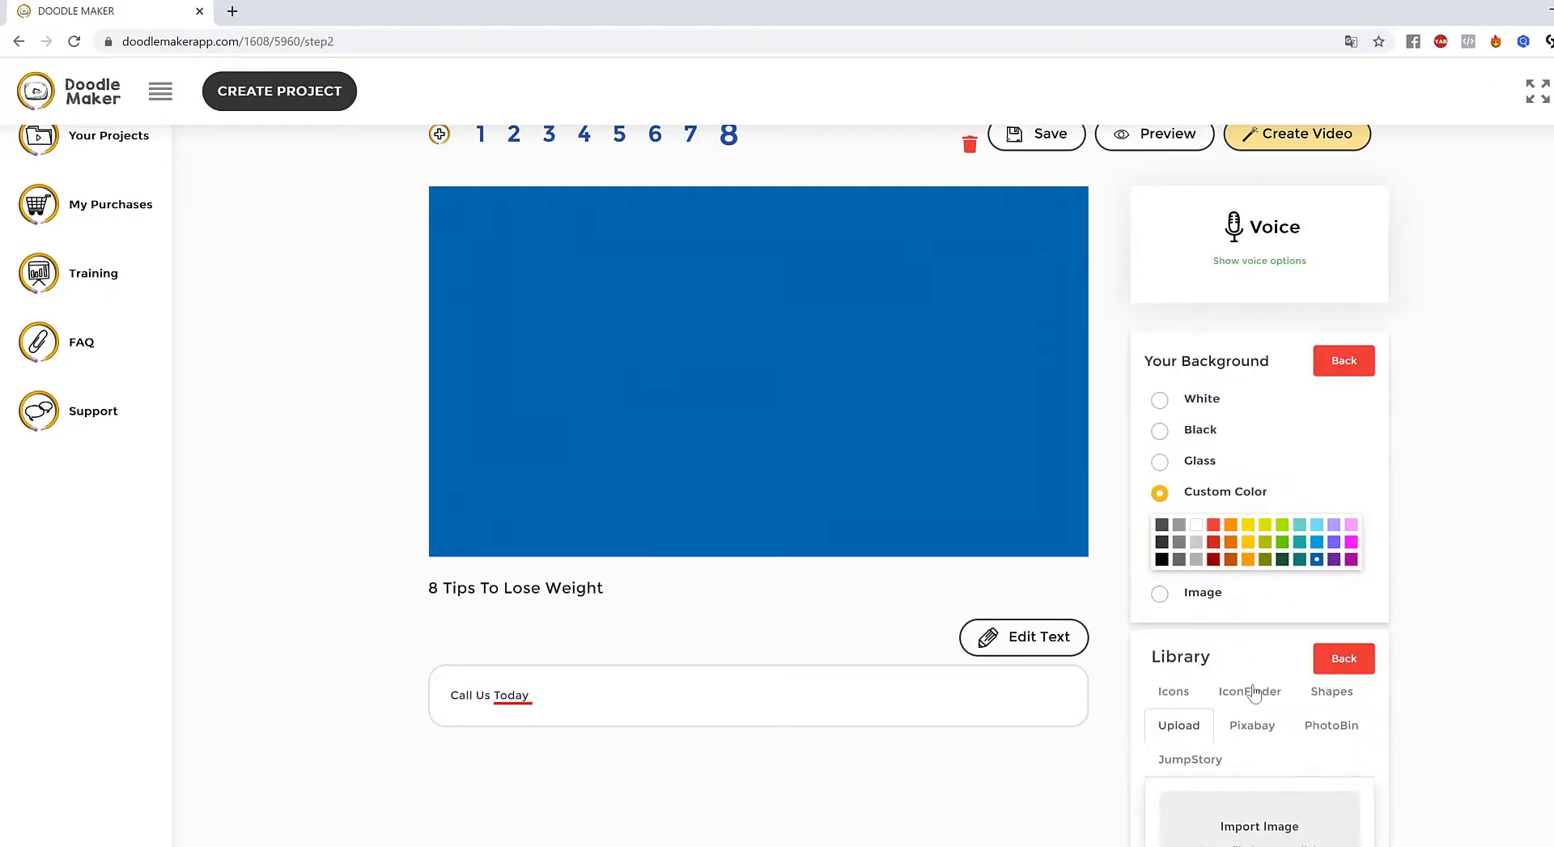
pyautogui.click(1220, 765)
pyautogui.moveTo(1274, 811); pyautogui.dragTo(1173, 812)
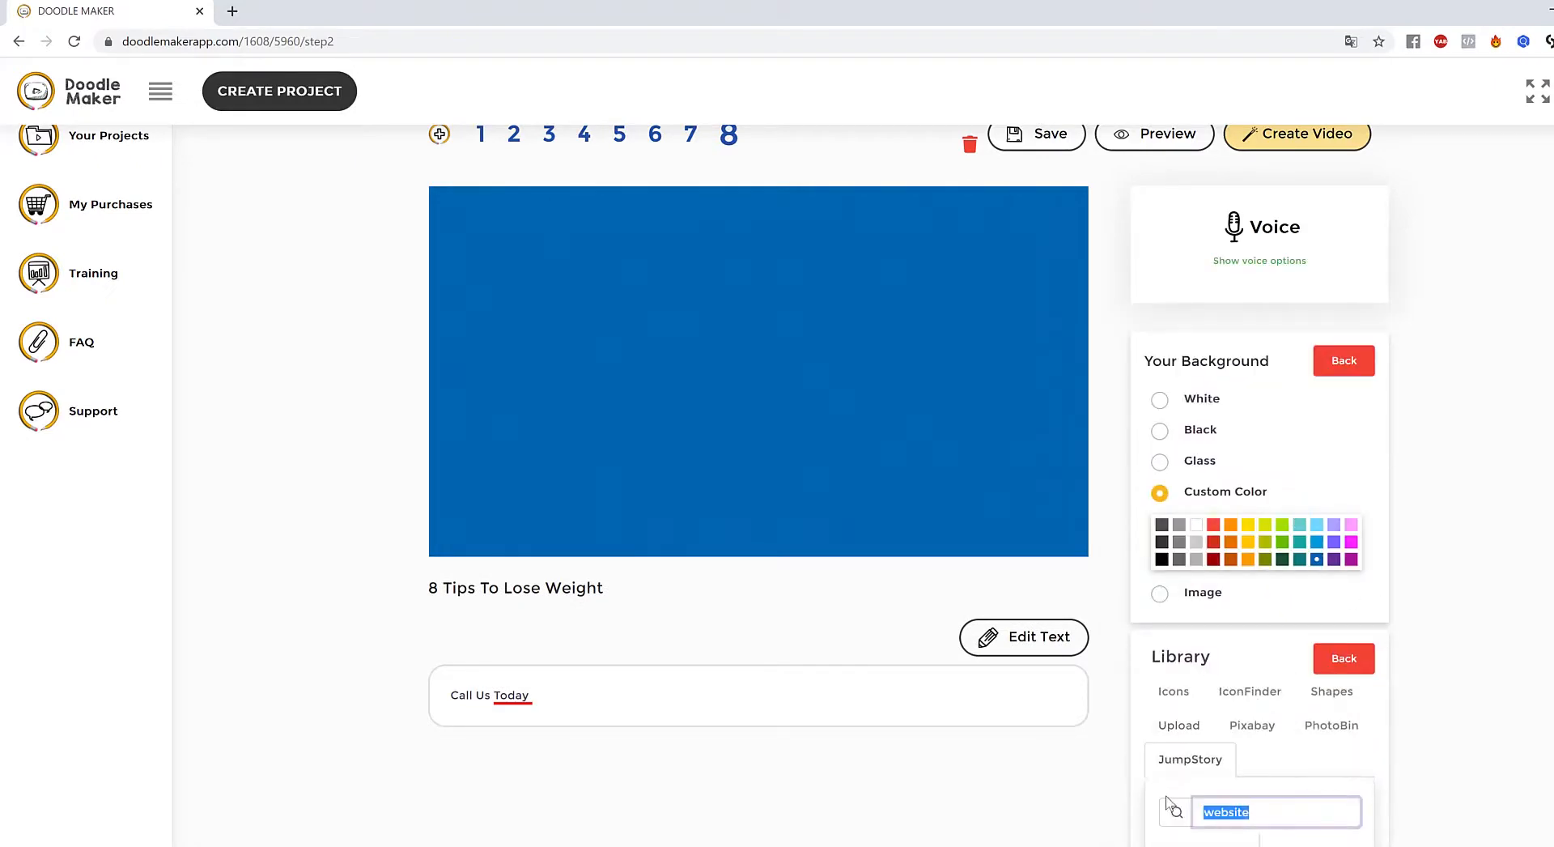
pyautogui.write('phone')
pyautogui.scroll(-1, 1531, 635)
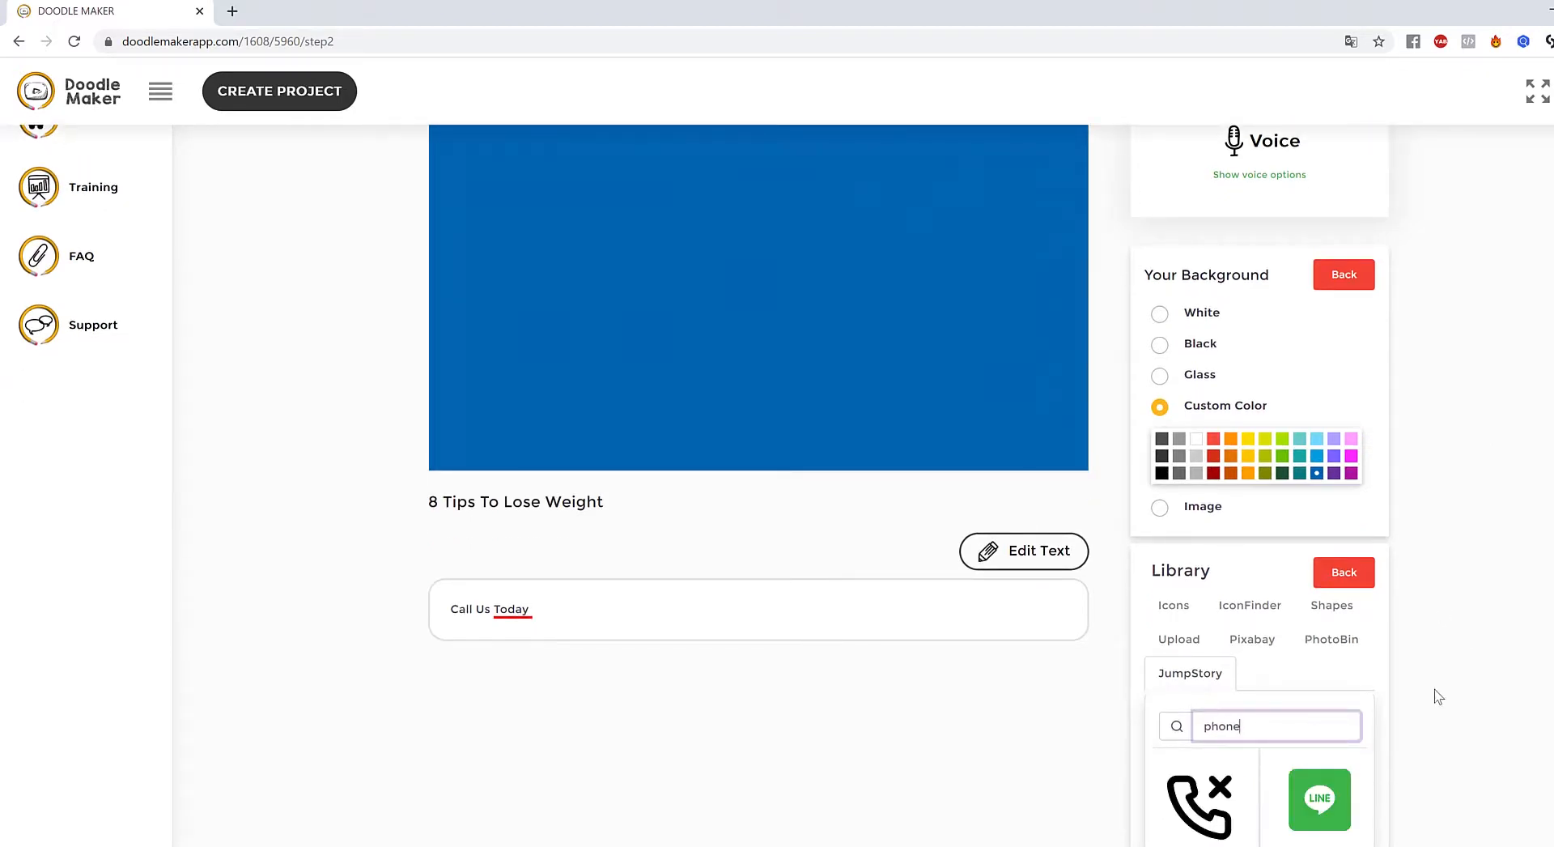
pyautogui.scroll(-2, 1438, 693)
pyautogui.scroll(-1, 1437, 690)
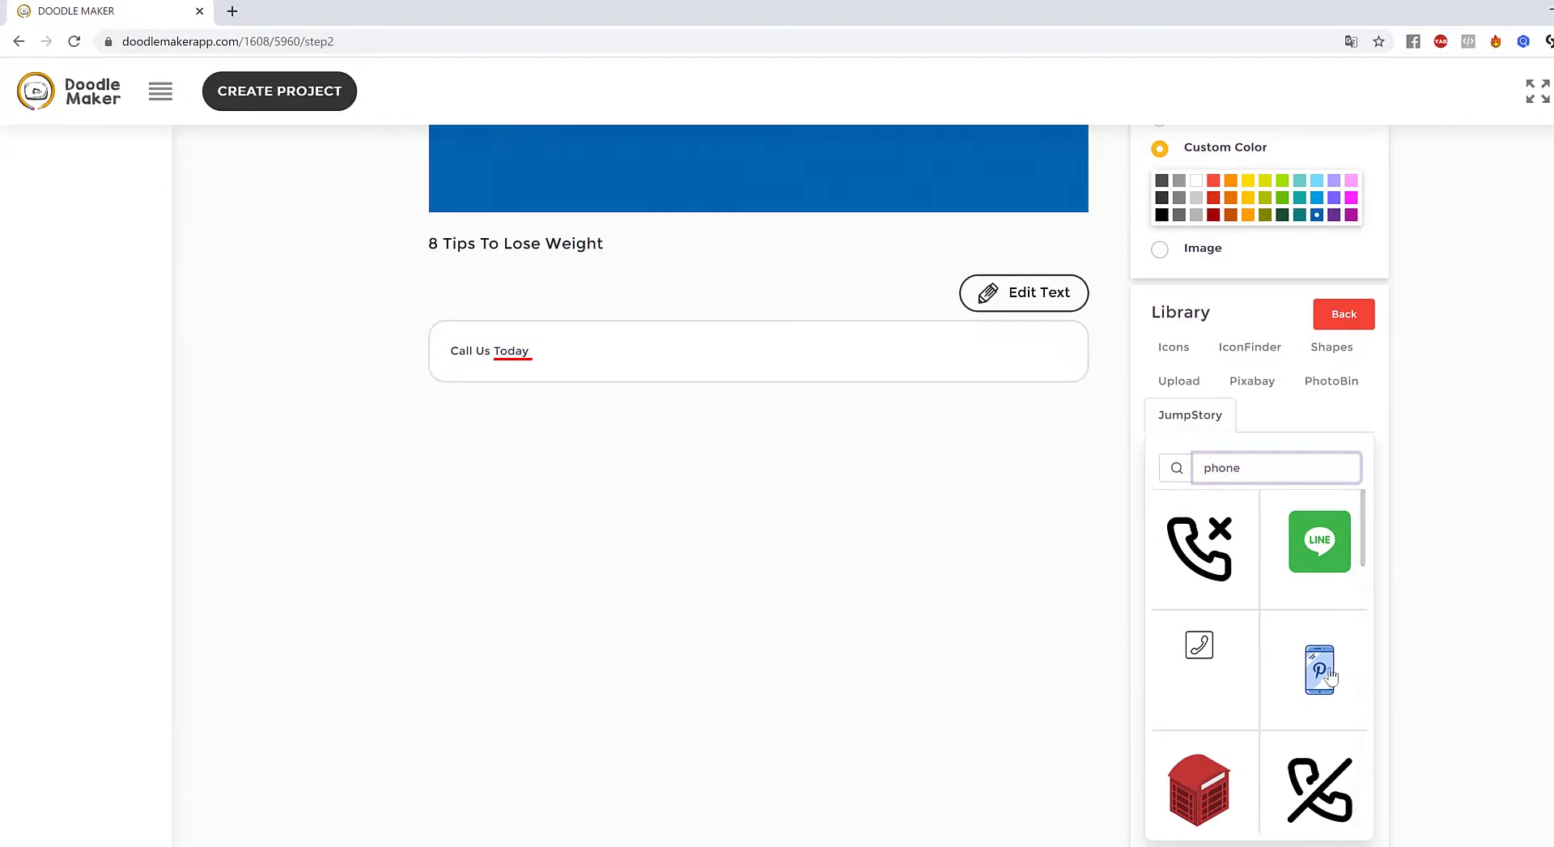
pyautogui.scroll(-4, 1336, 692)
pyautogui.scroll(2, 1338, 690)
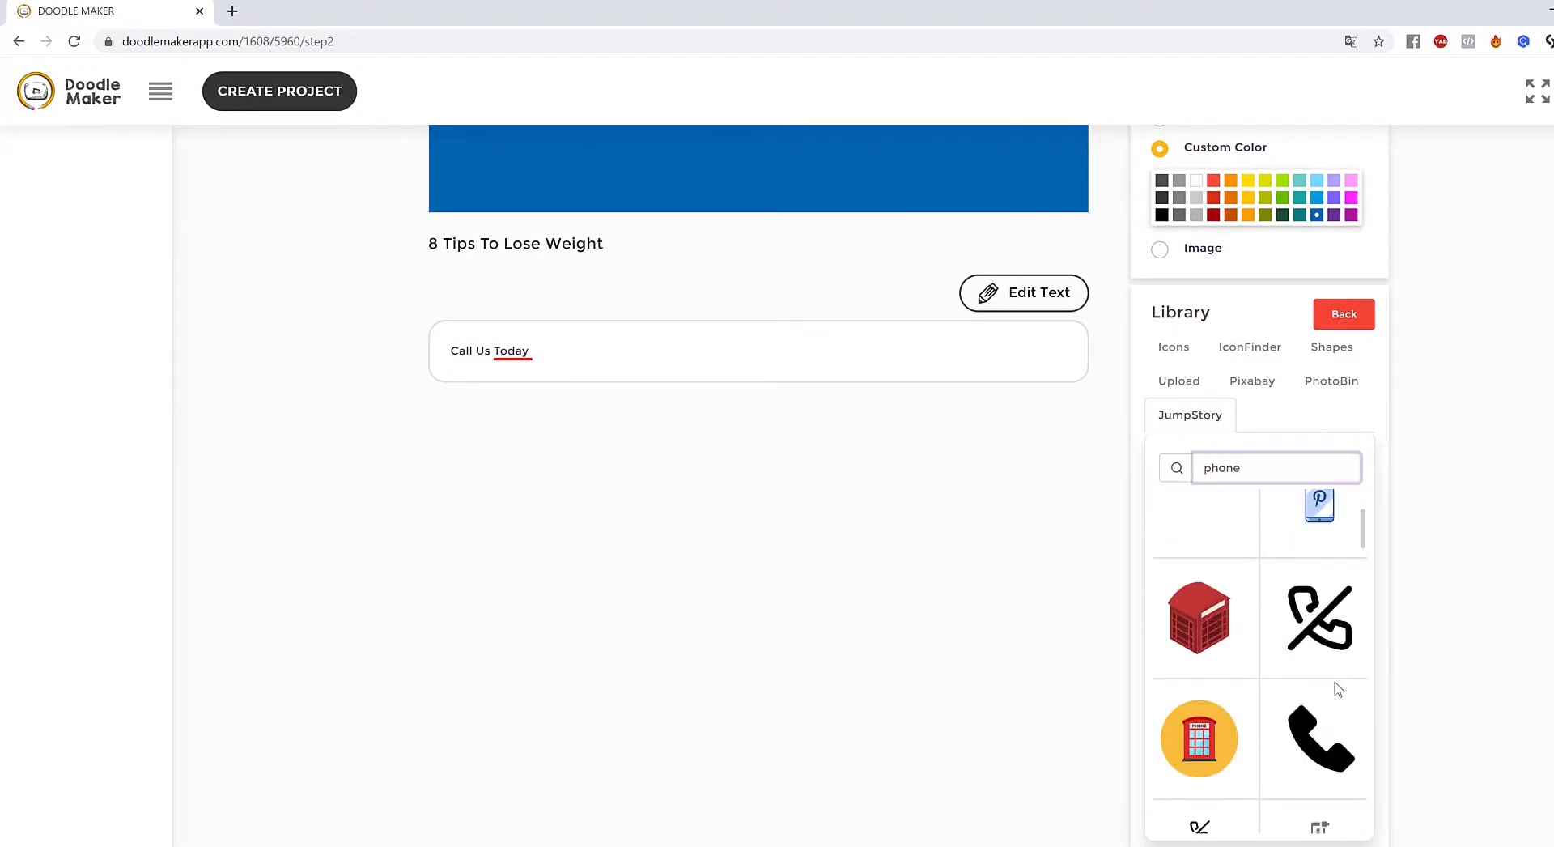
pyautogui.click(1208, 625)
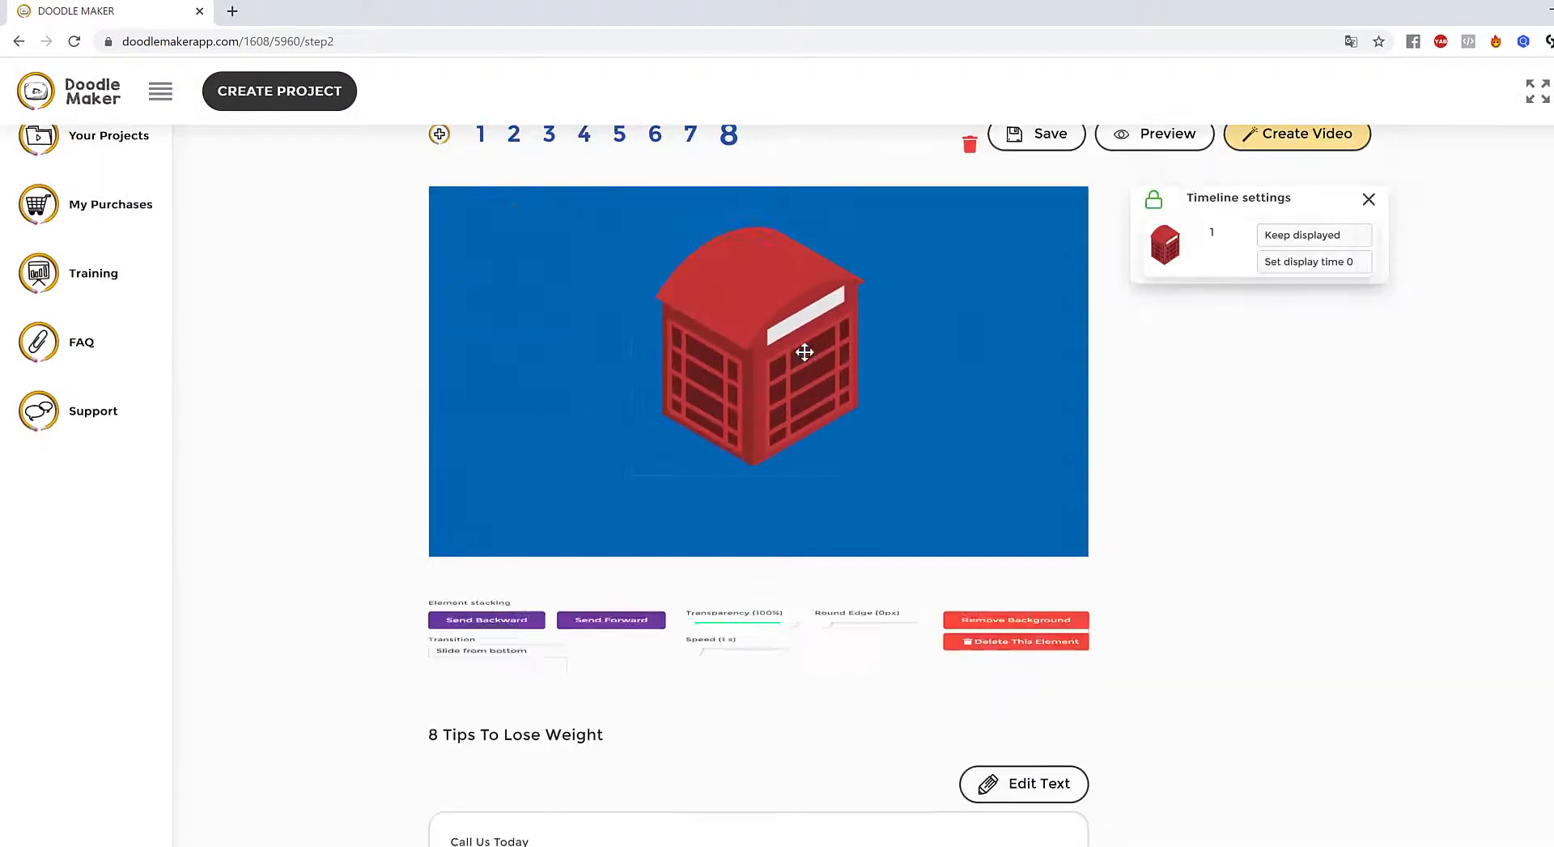
# - Nudge the red phone booth slightly lower on slide 8
pyautogui.click(956, 479)
pyautogui.click(713, 331)
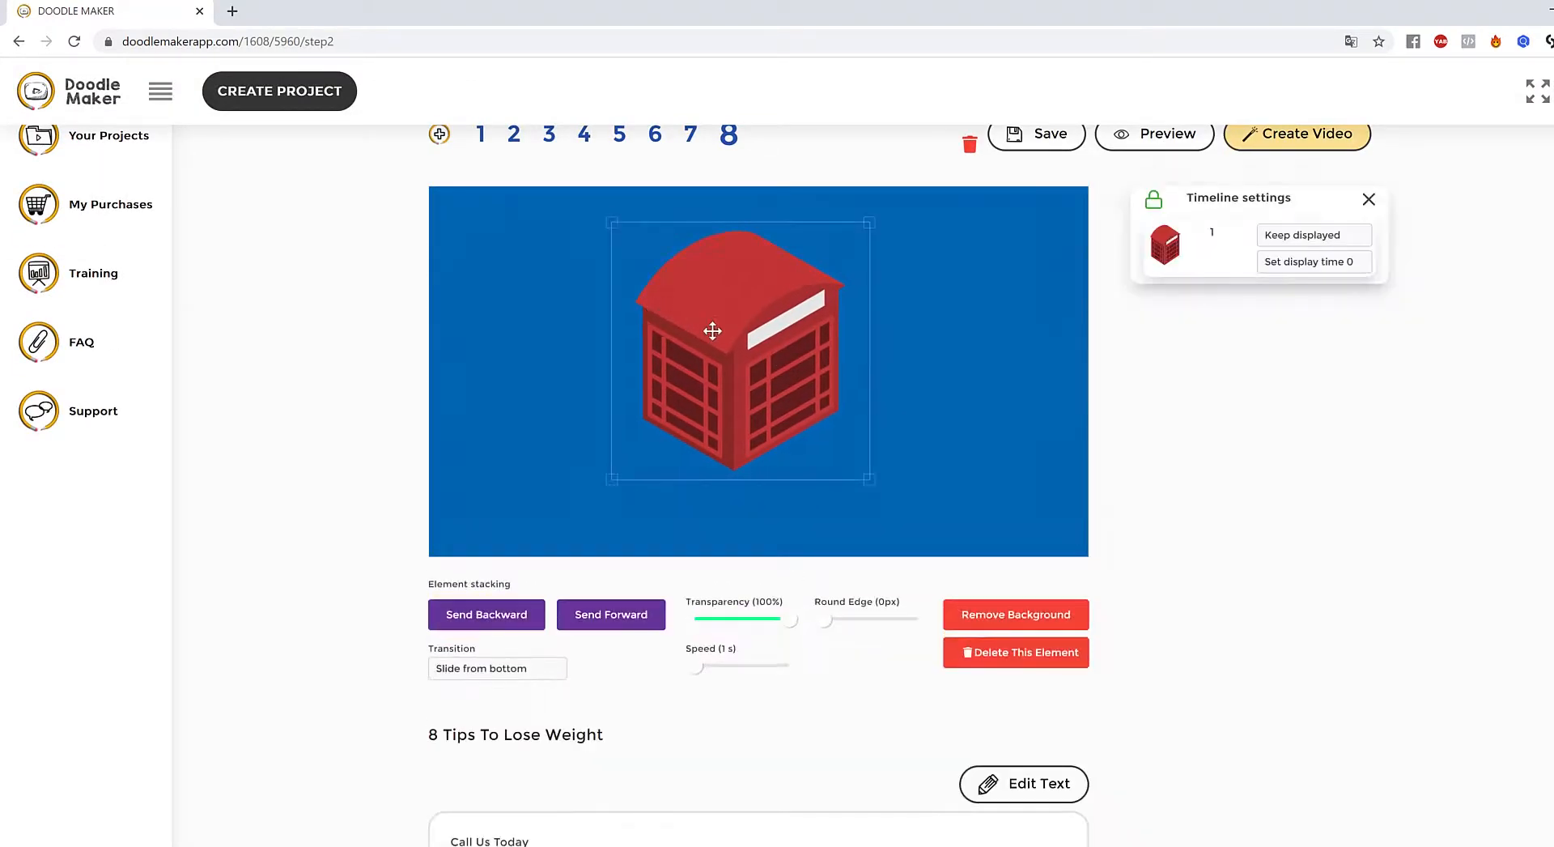
pyautogui.moveTo(712, 331); pyautogui.dragTo(715, 340)
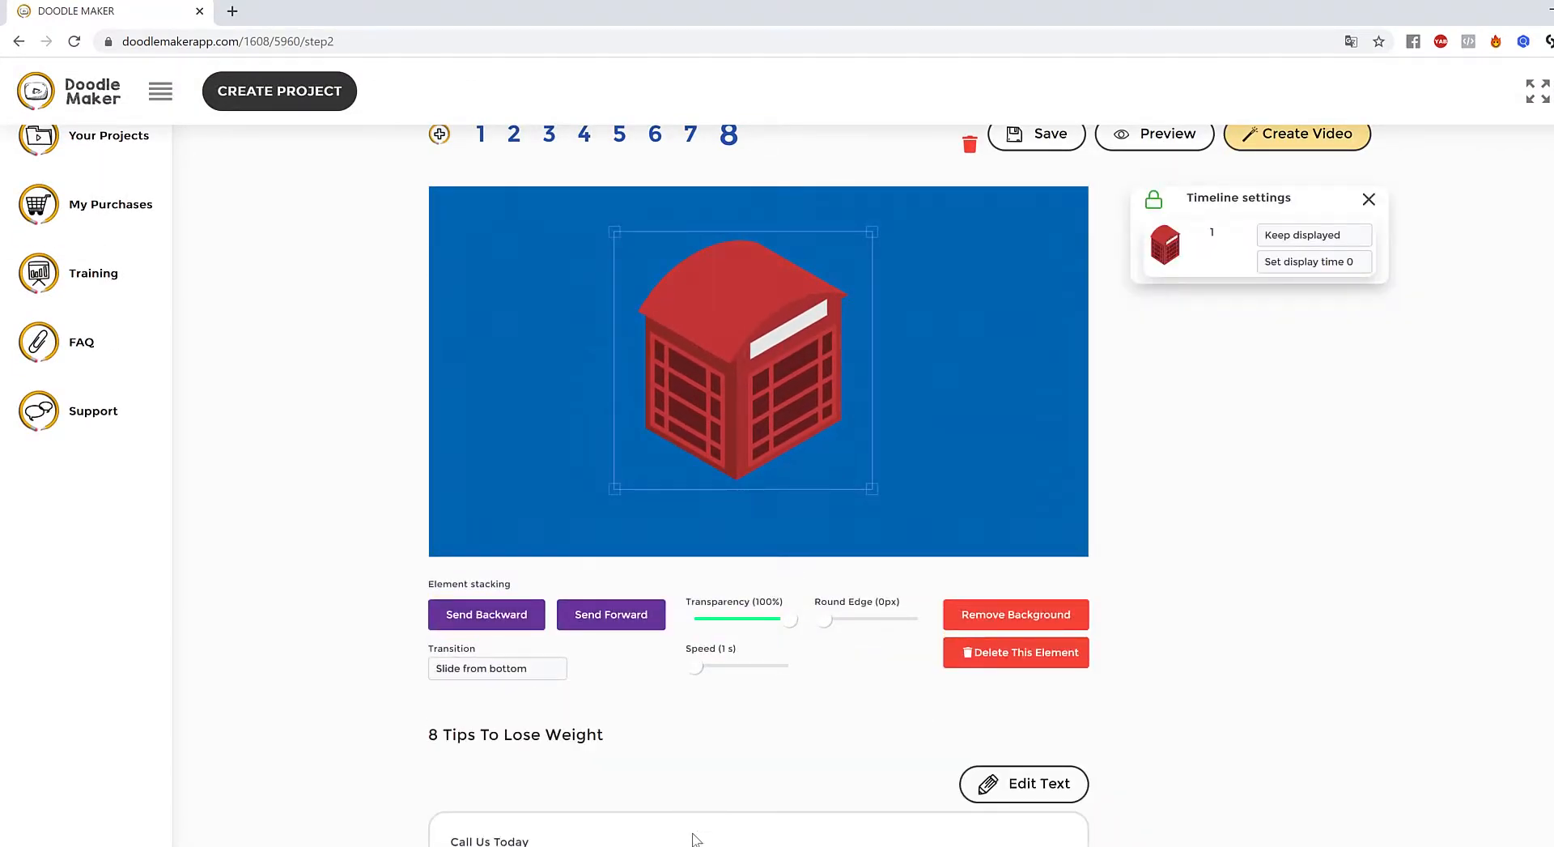
pyautogui.click(1016, 403)
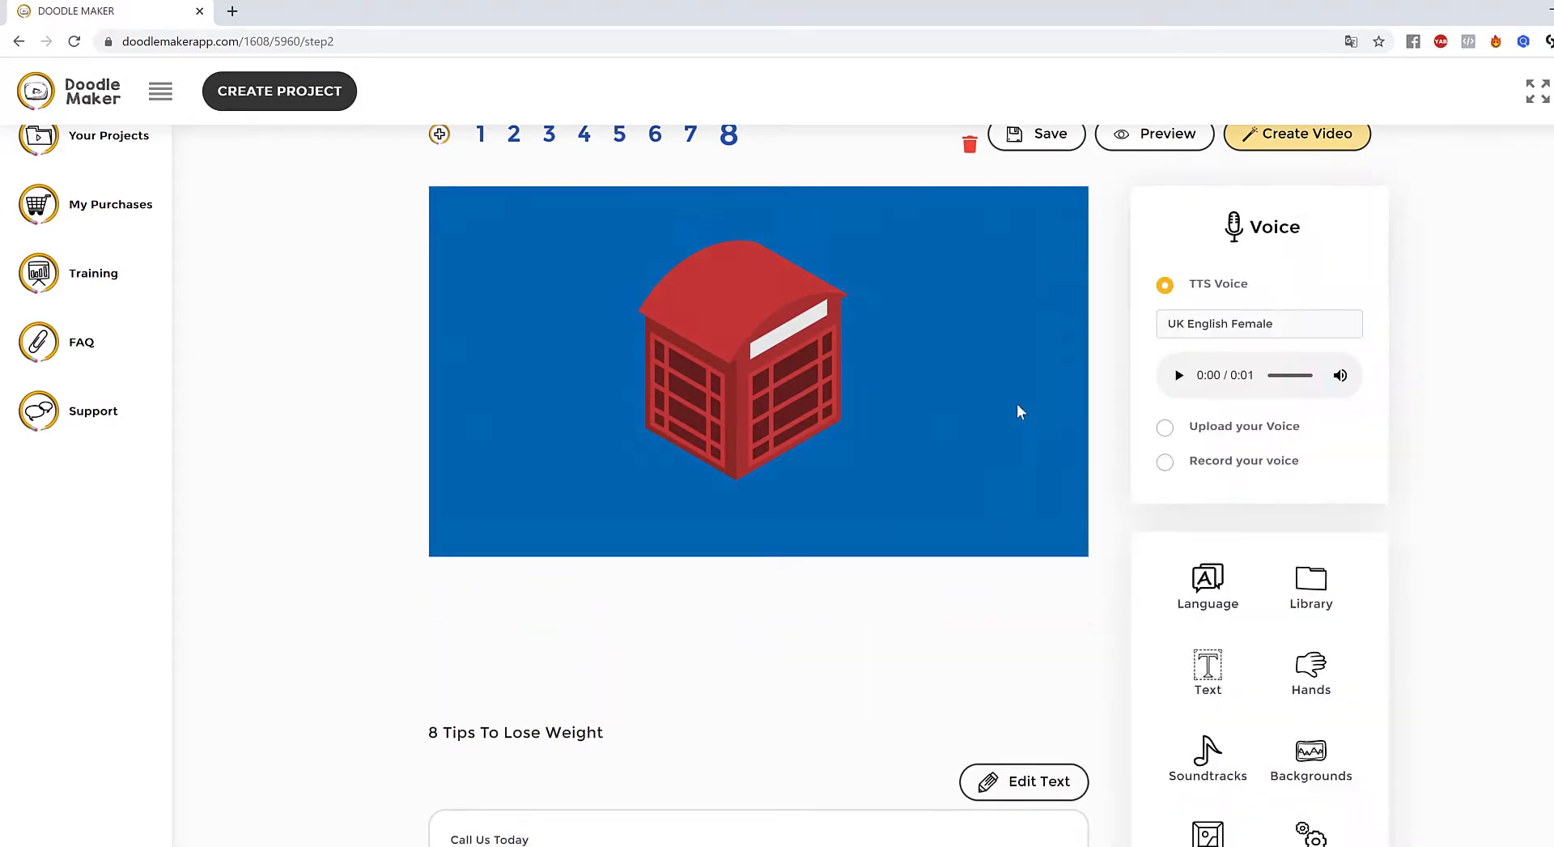
# - Set the phone booth's entrance transition to Slide from left
pyautogui.click(799, 366)
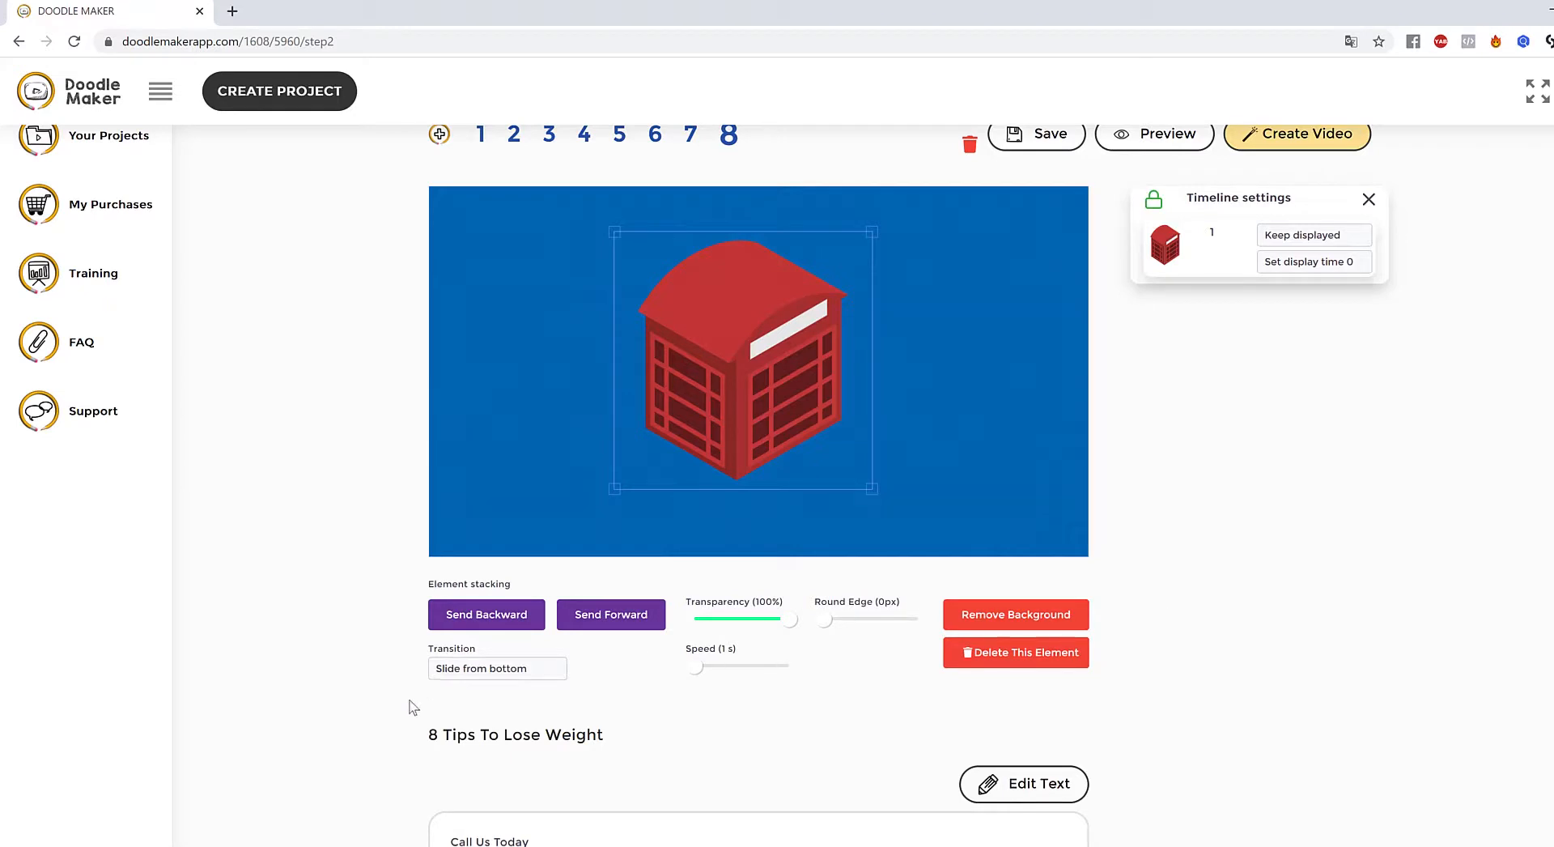
pyautogui.click(468, 672)
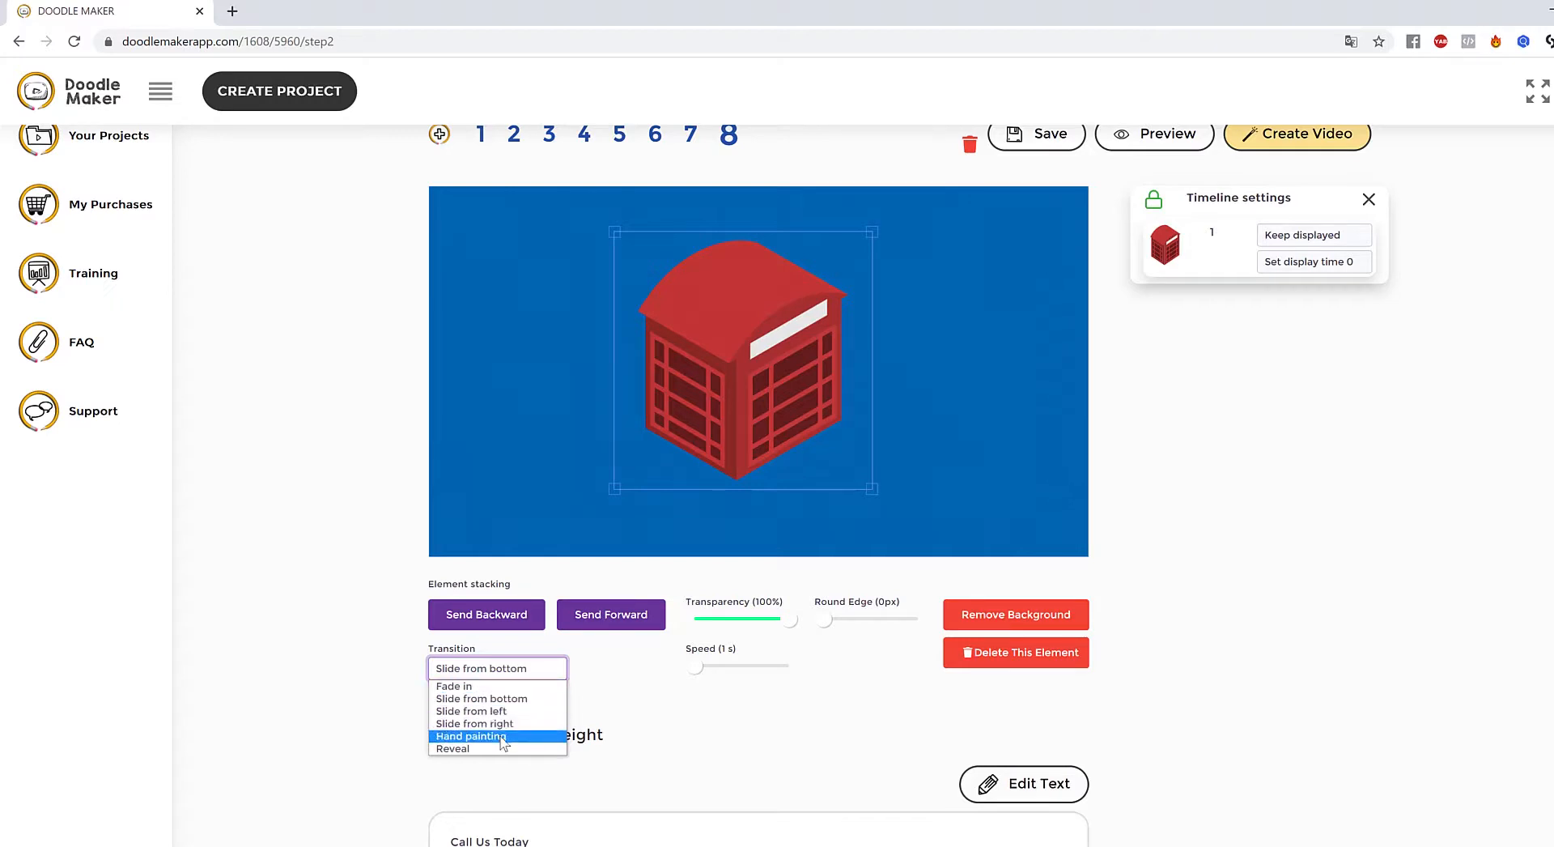
pyautogui.click(471, 711)
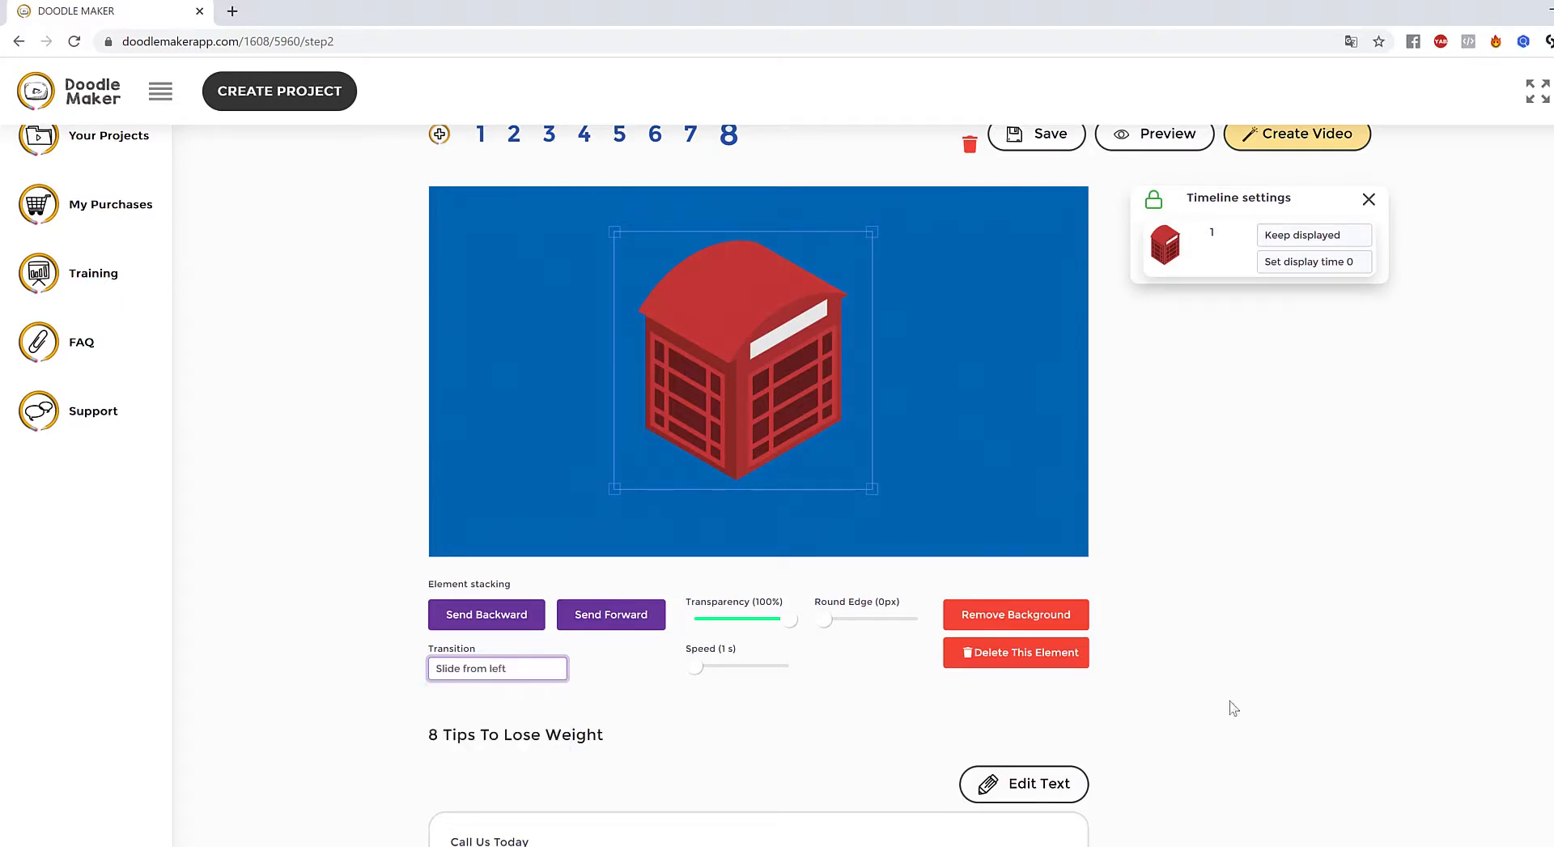
pyautogui.click(1043, 465)
pyautogui.scroll(2, 1110, 381)
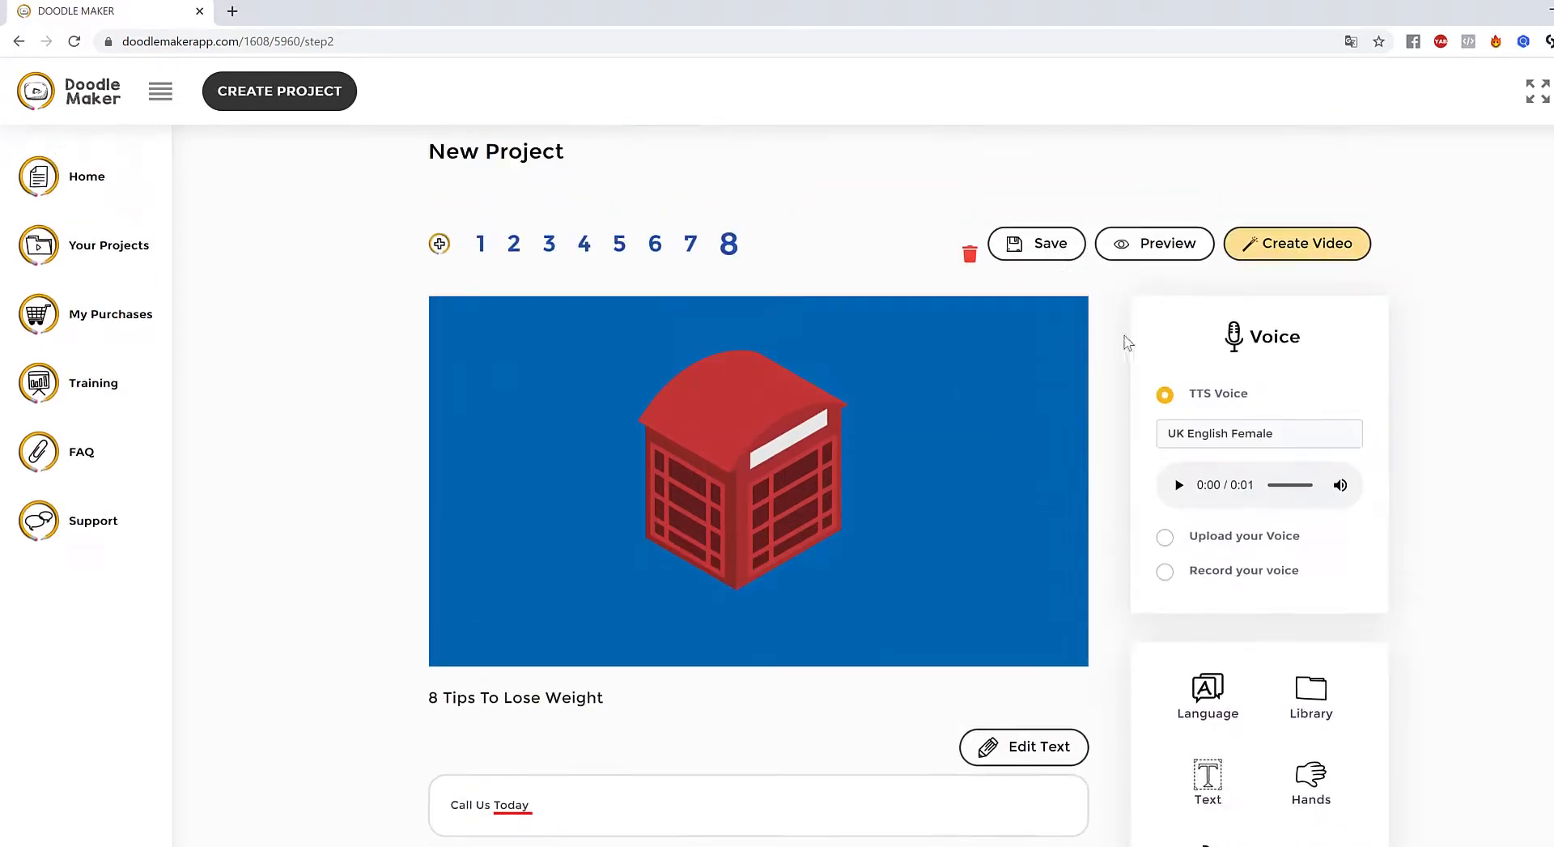
# - Preview slide 8, then switch to slide 7, 'Base your diet on whole foods'
pyautogui.click(1164, 245)
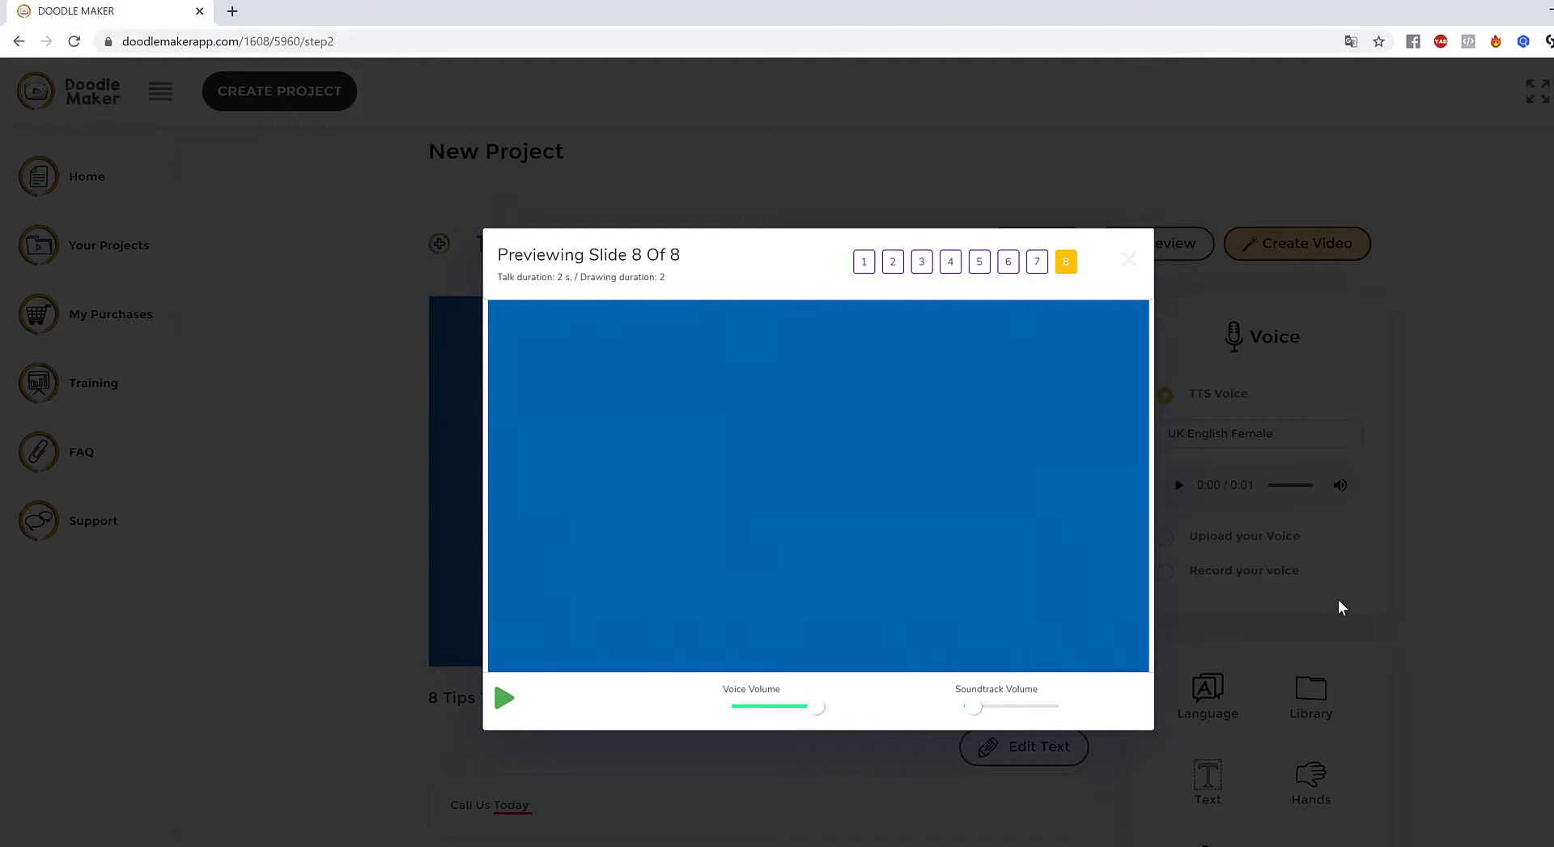
pyautogui.click(1197, 340)
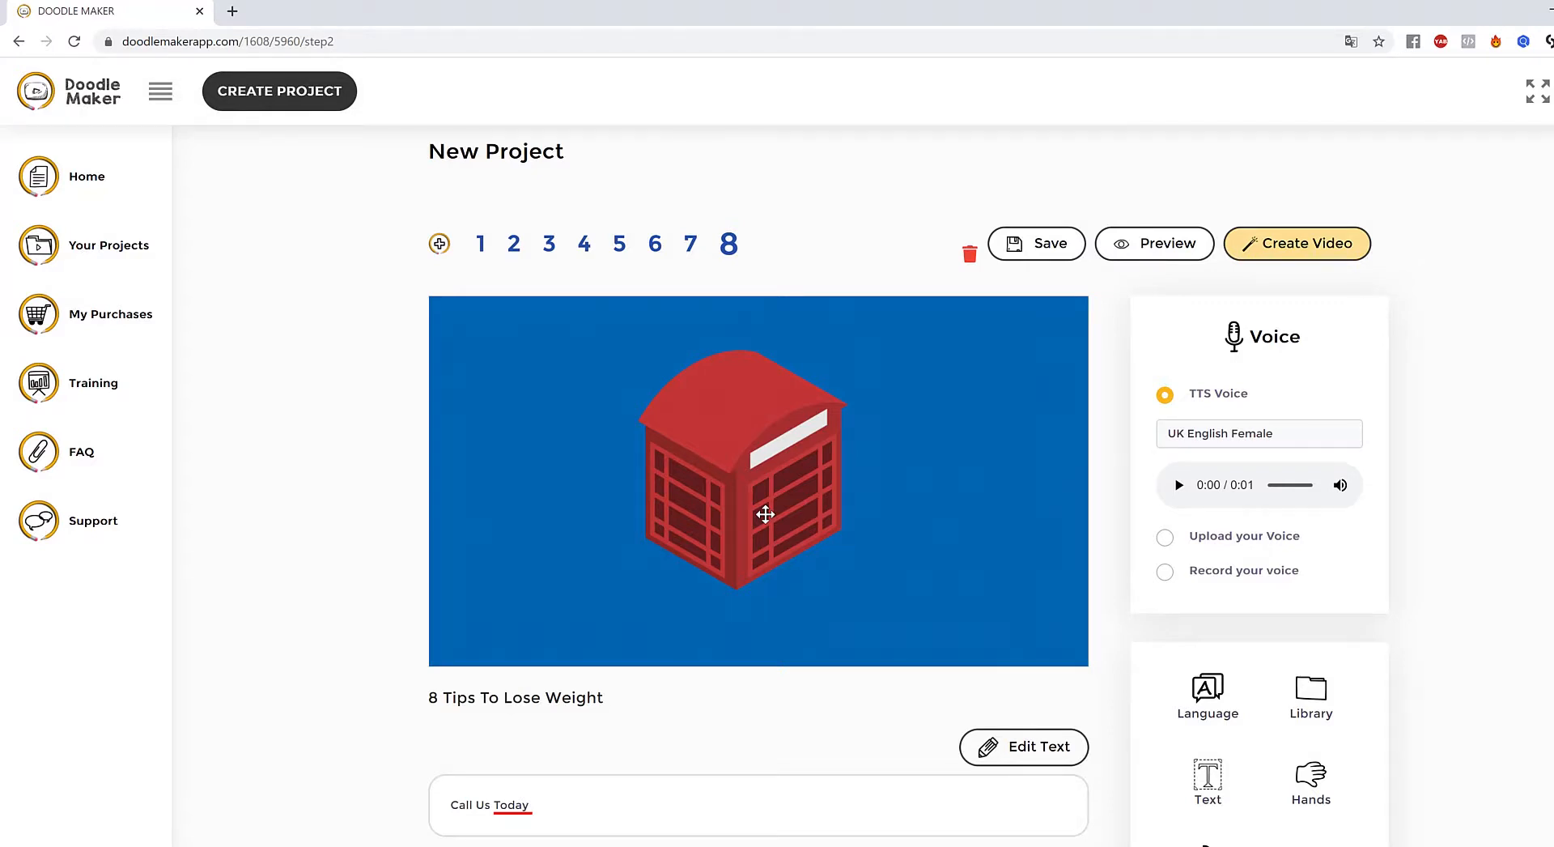
pyautogui.click(691, 251)
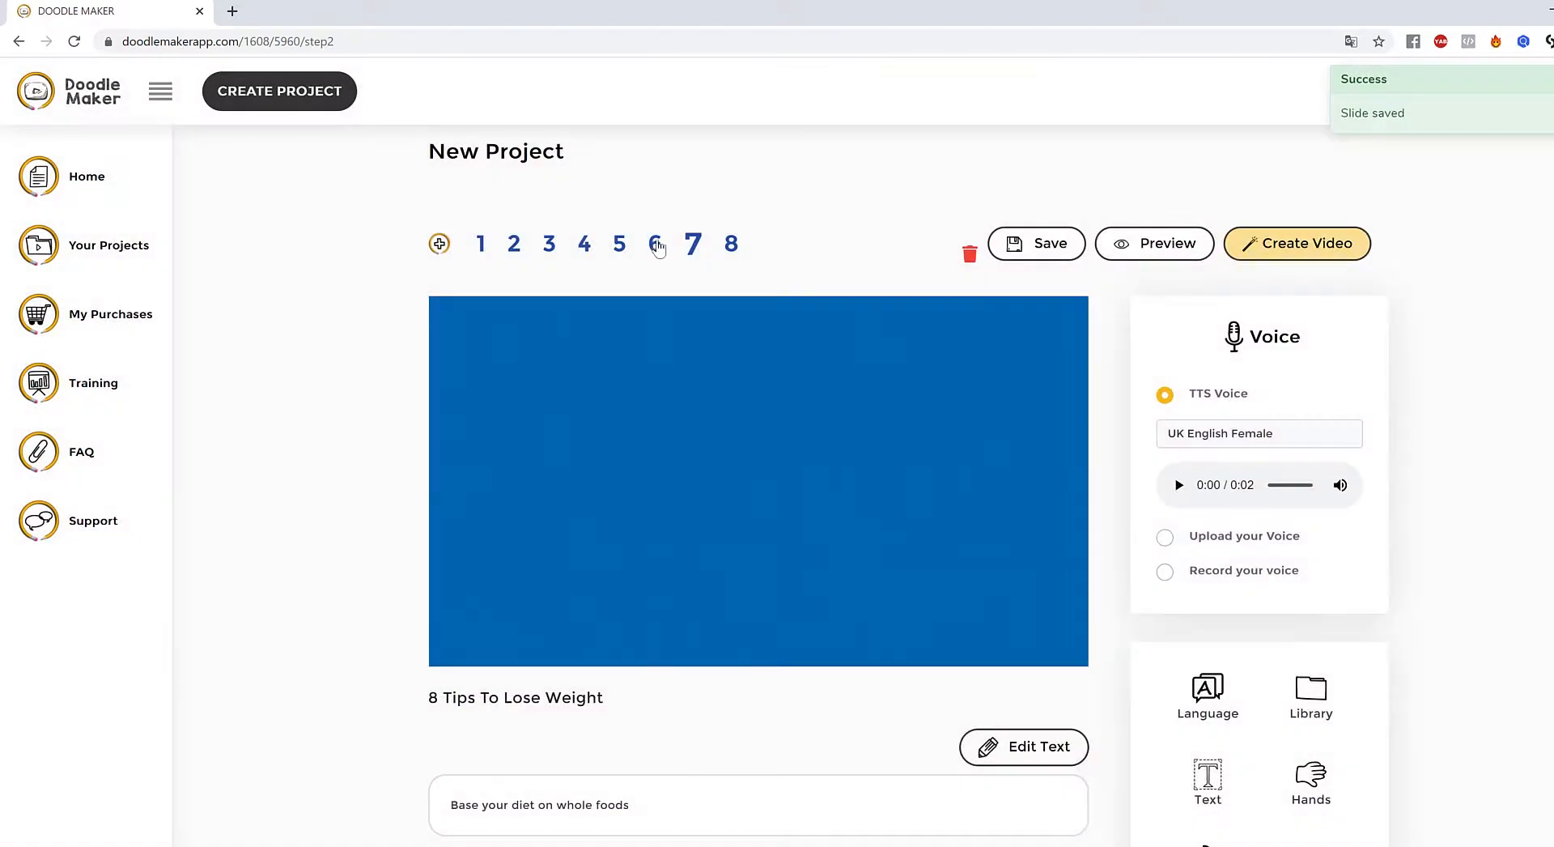
# - On slide 6 'Drink tea', recolour the cup white, enlarge it and move it up
pyautogui.click(657, 244)
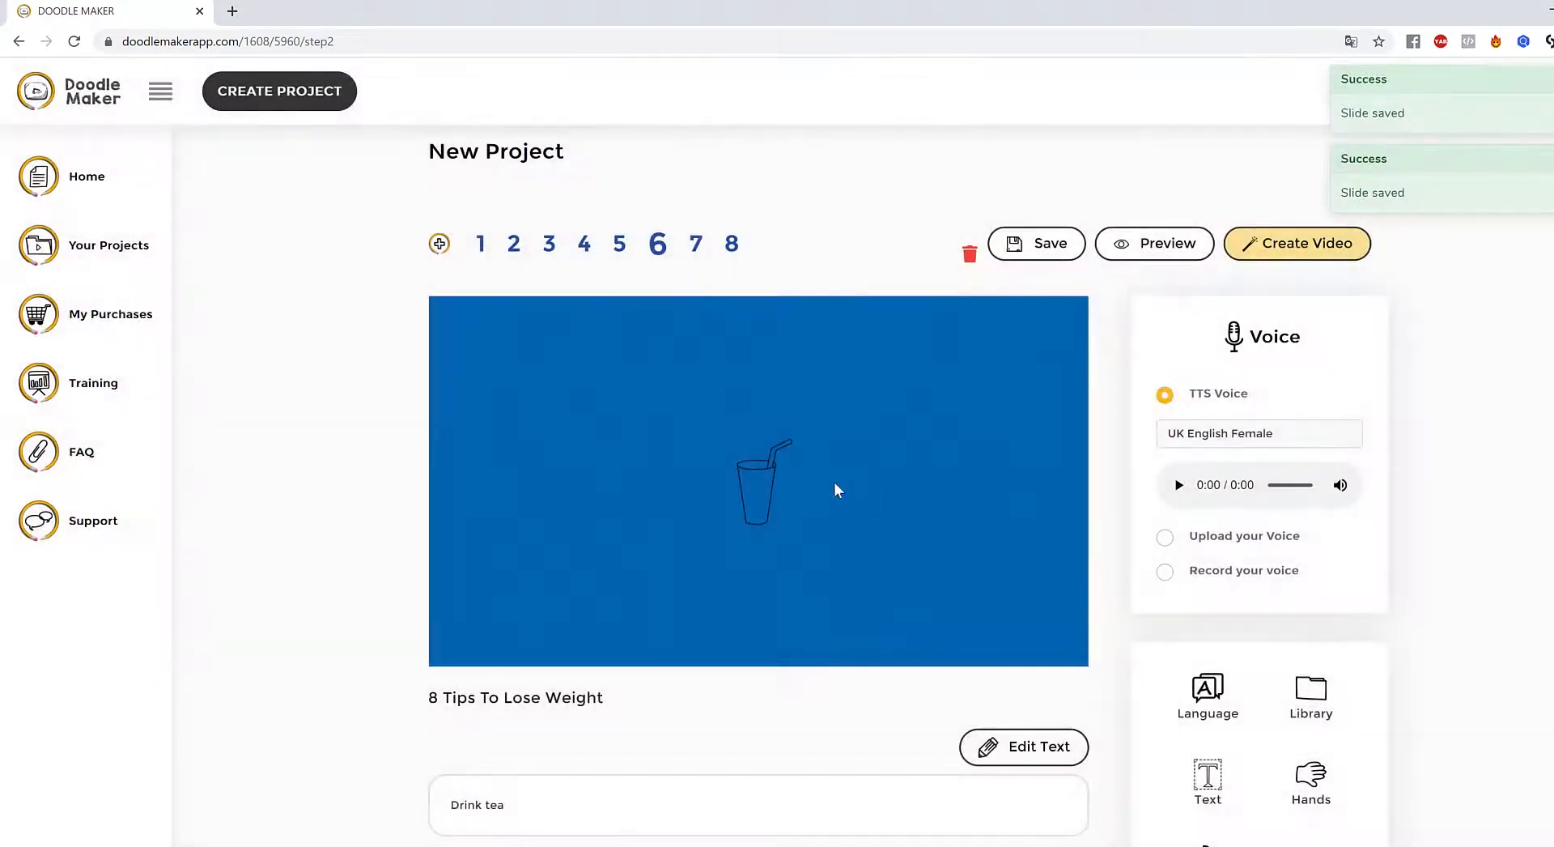
pyautogui.click(752, 482)
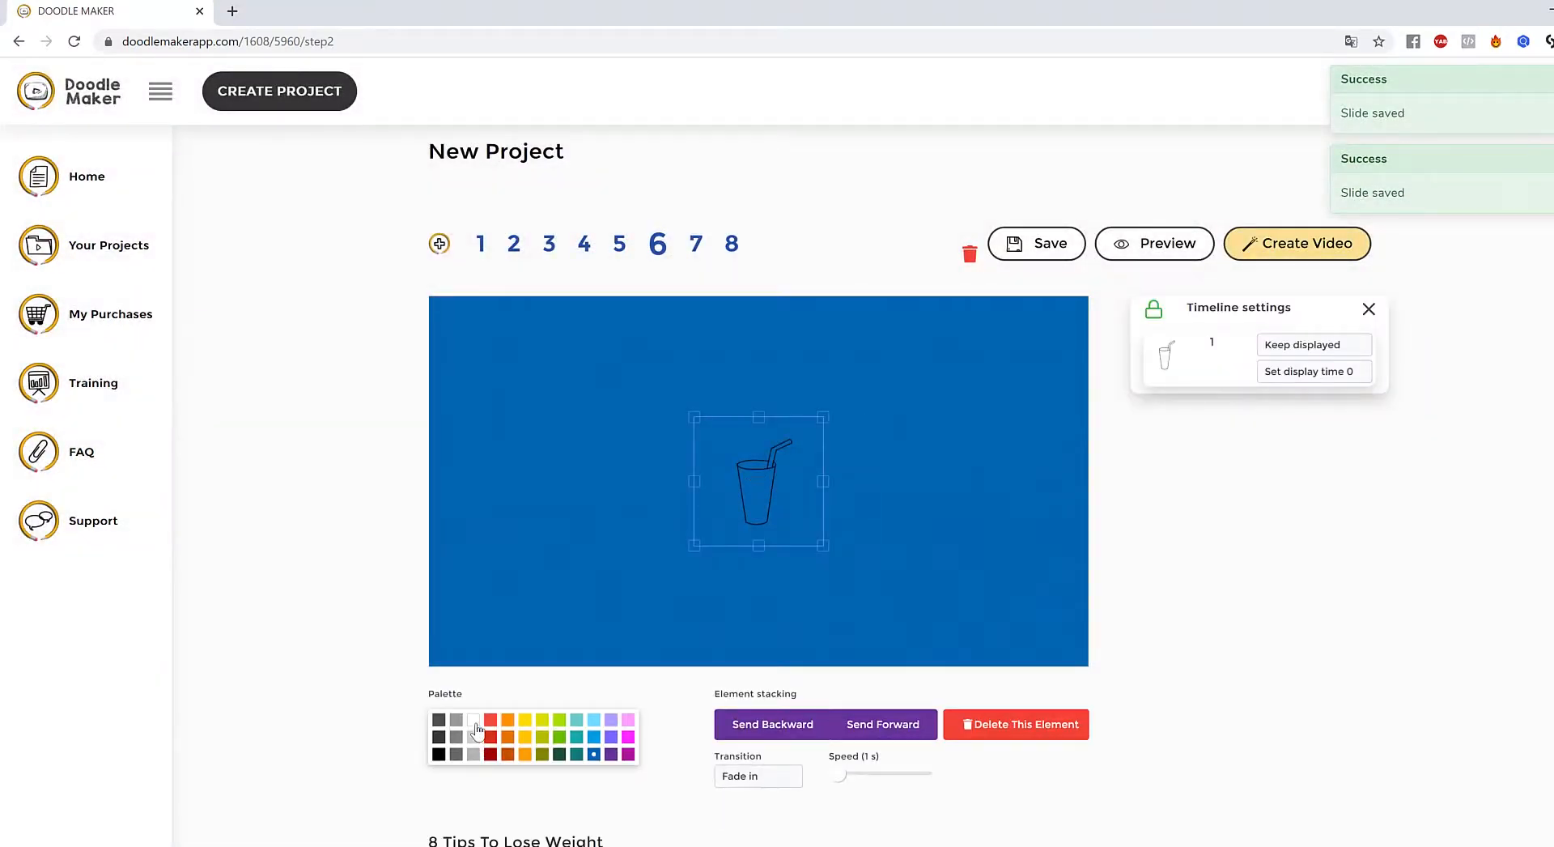
pyautogui.click(475, 722)
pyautogui.moveTo(823, 545); pyautogui.dragTo(856, 596)
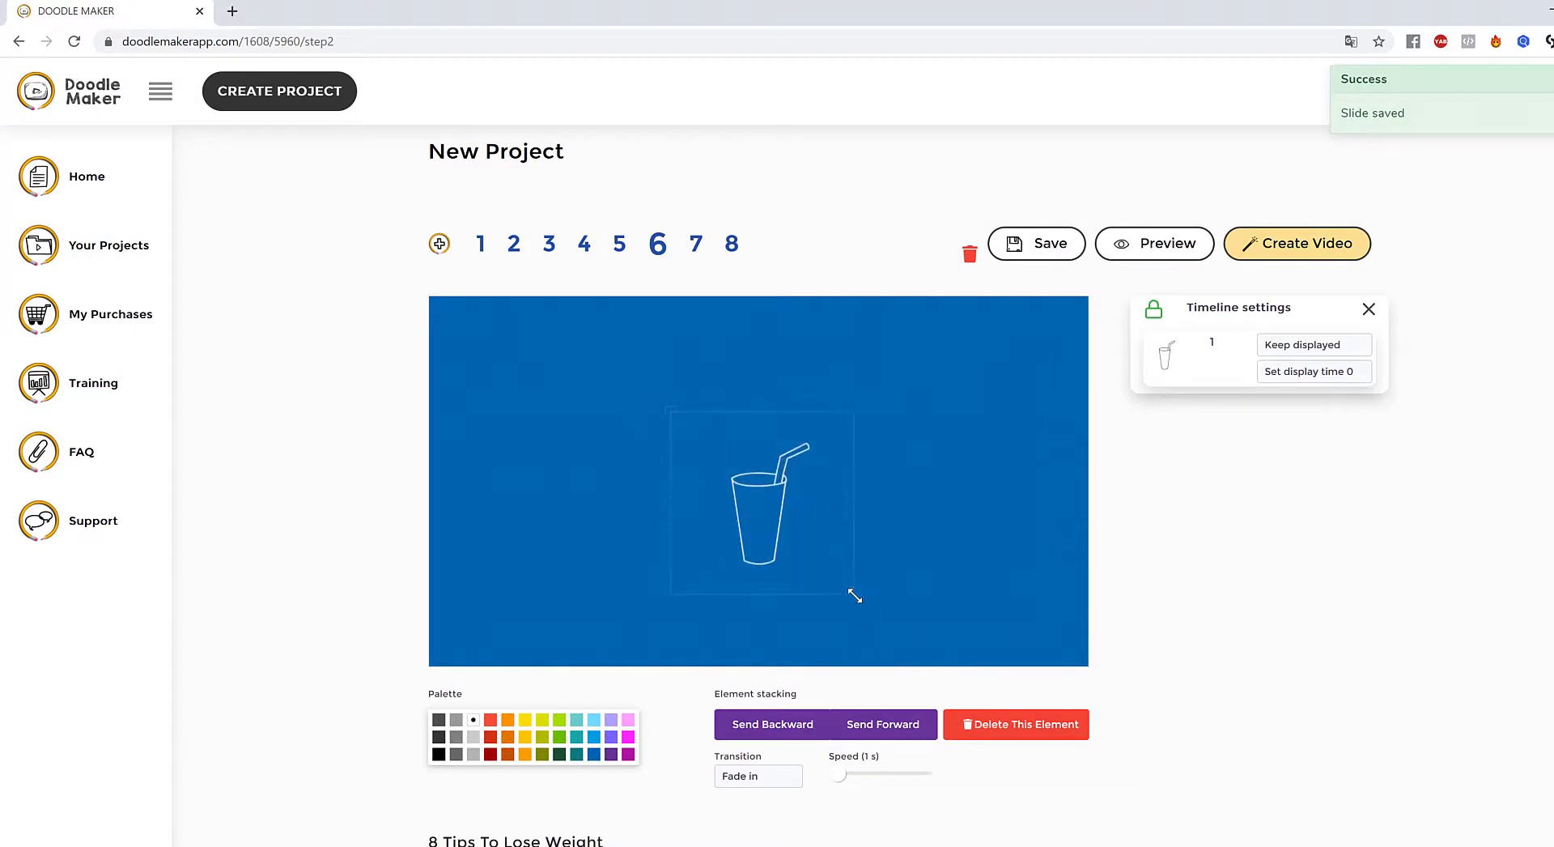
pyautogui.moveTo(726, 465); pyautogui.dragTo(700, 440)
pyautogui.click(1089, 576)
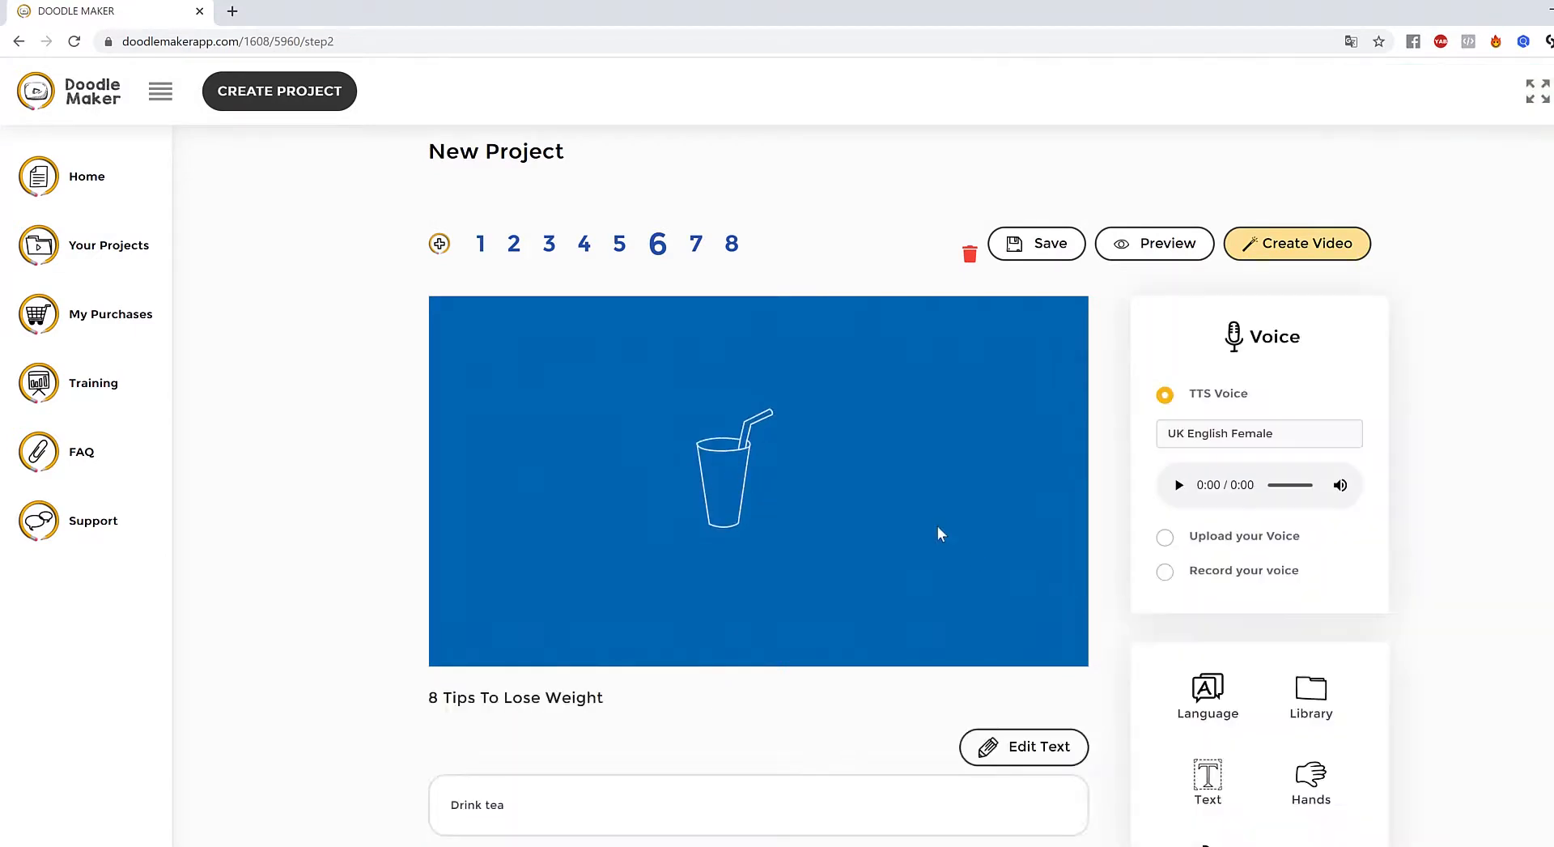
pyautogui.click(735, 470)
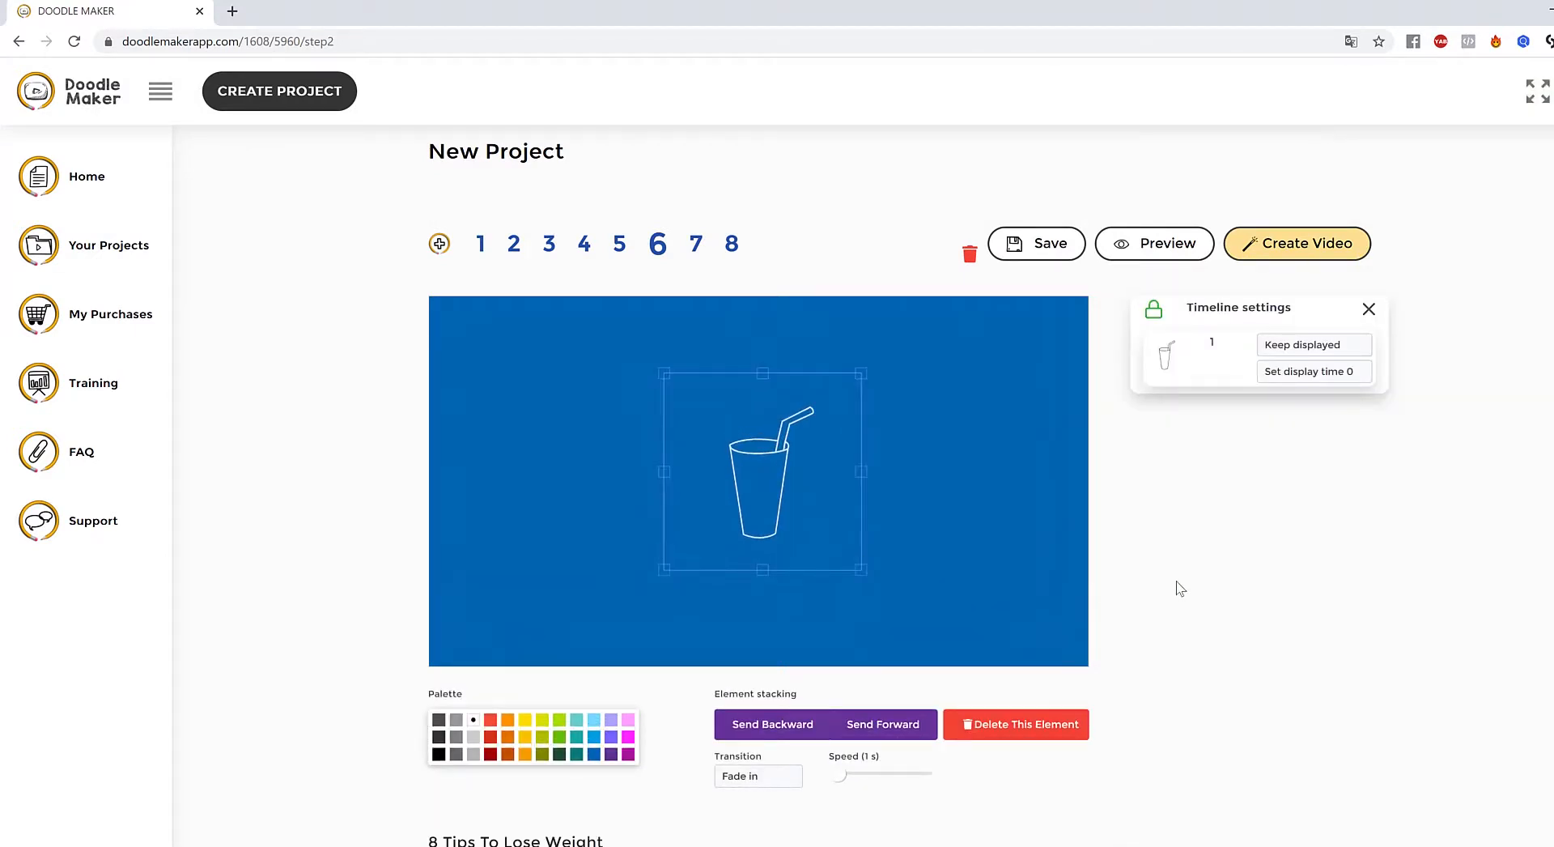
pyautogui.click(940, 445)
pyautogui.scroll(-2, 1533, 631)
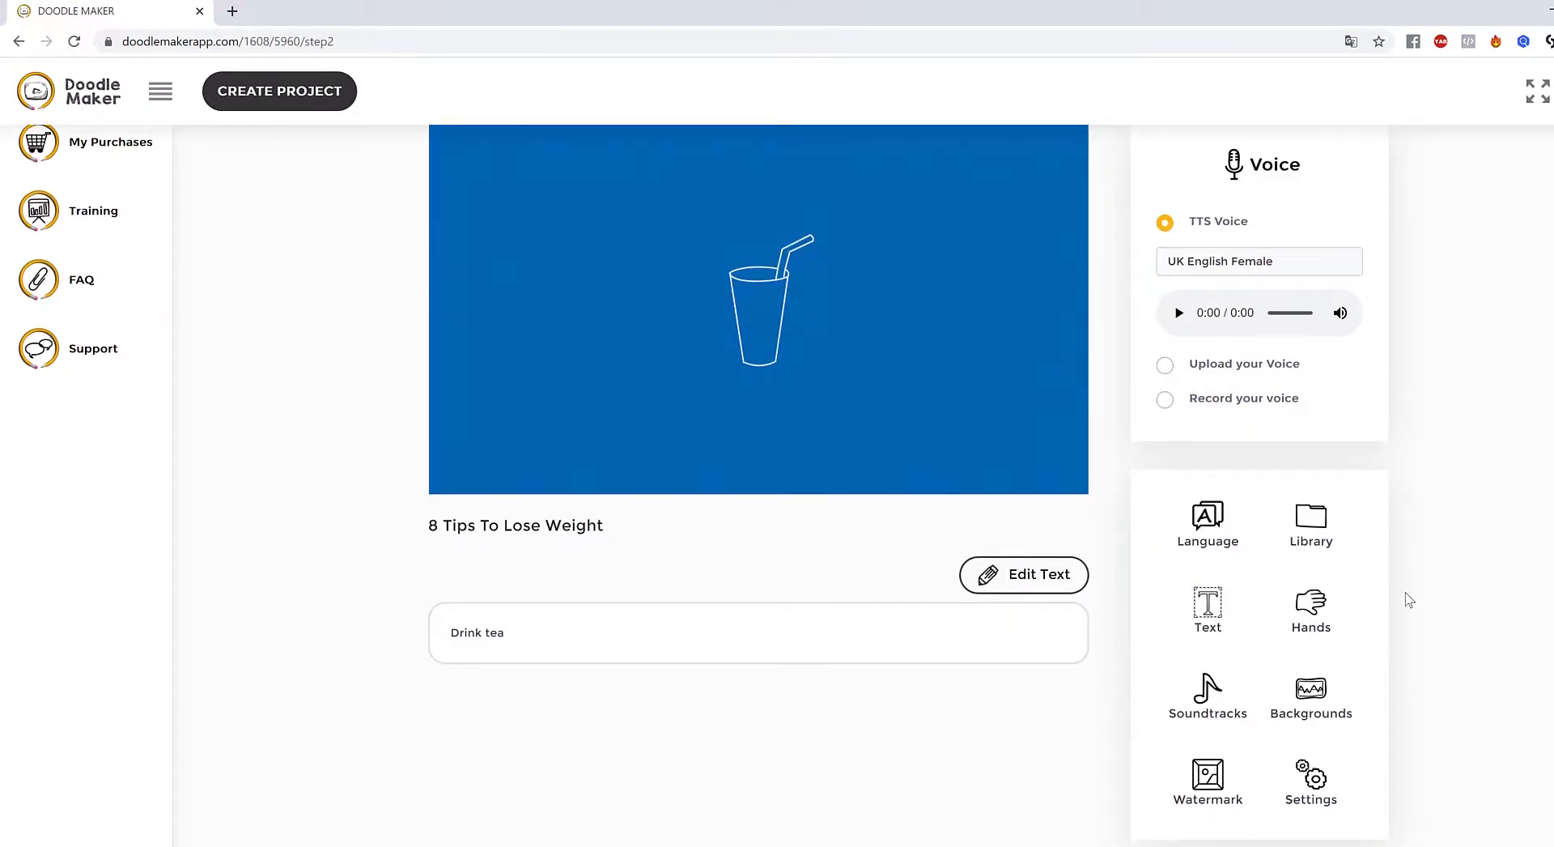
pyautogui.scroll(2, 1370, 632)
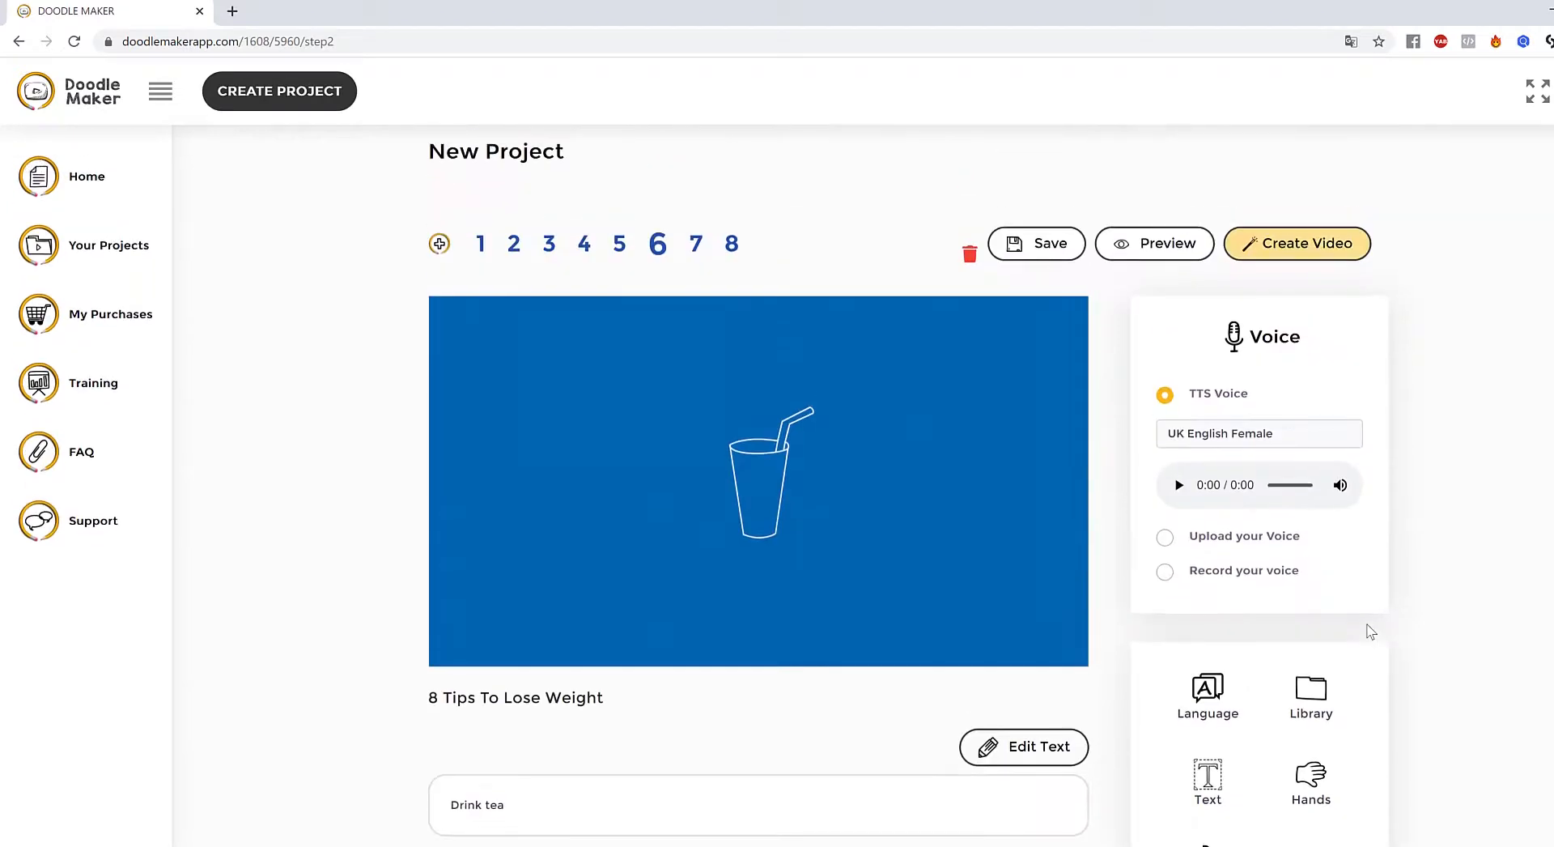
pyautogui.scroll(-4, 1371, 631)
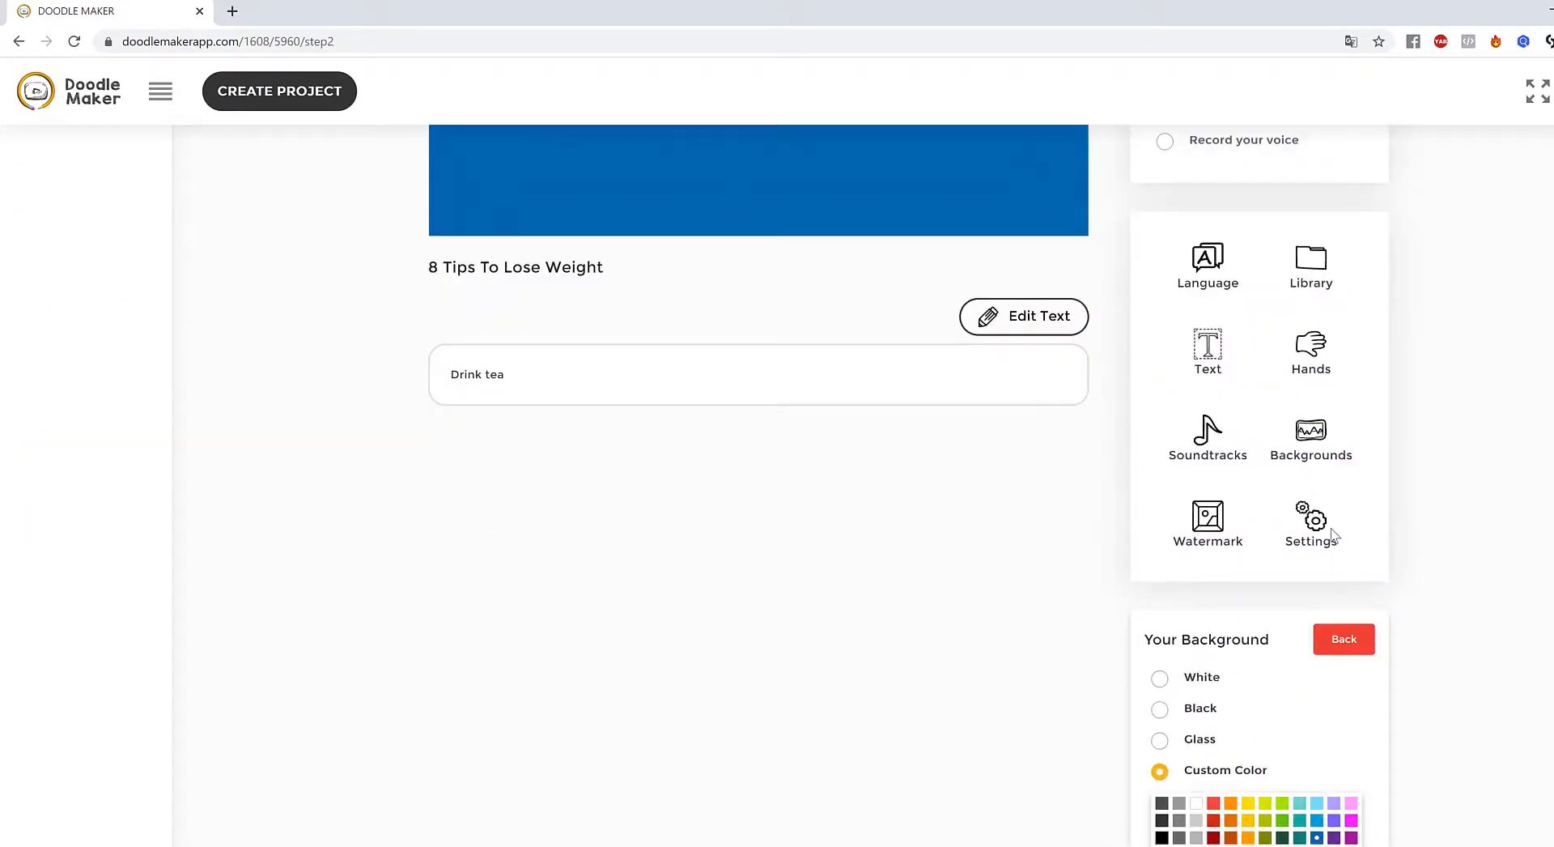
# - Look through the speech language and voice lists without changing anything
pyautogui.click(1201, 354)
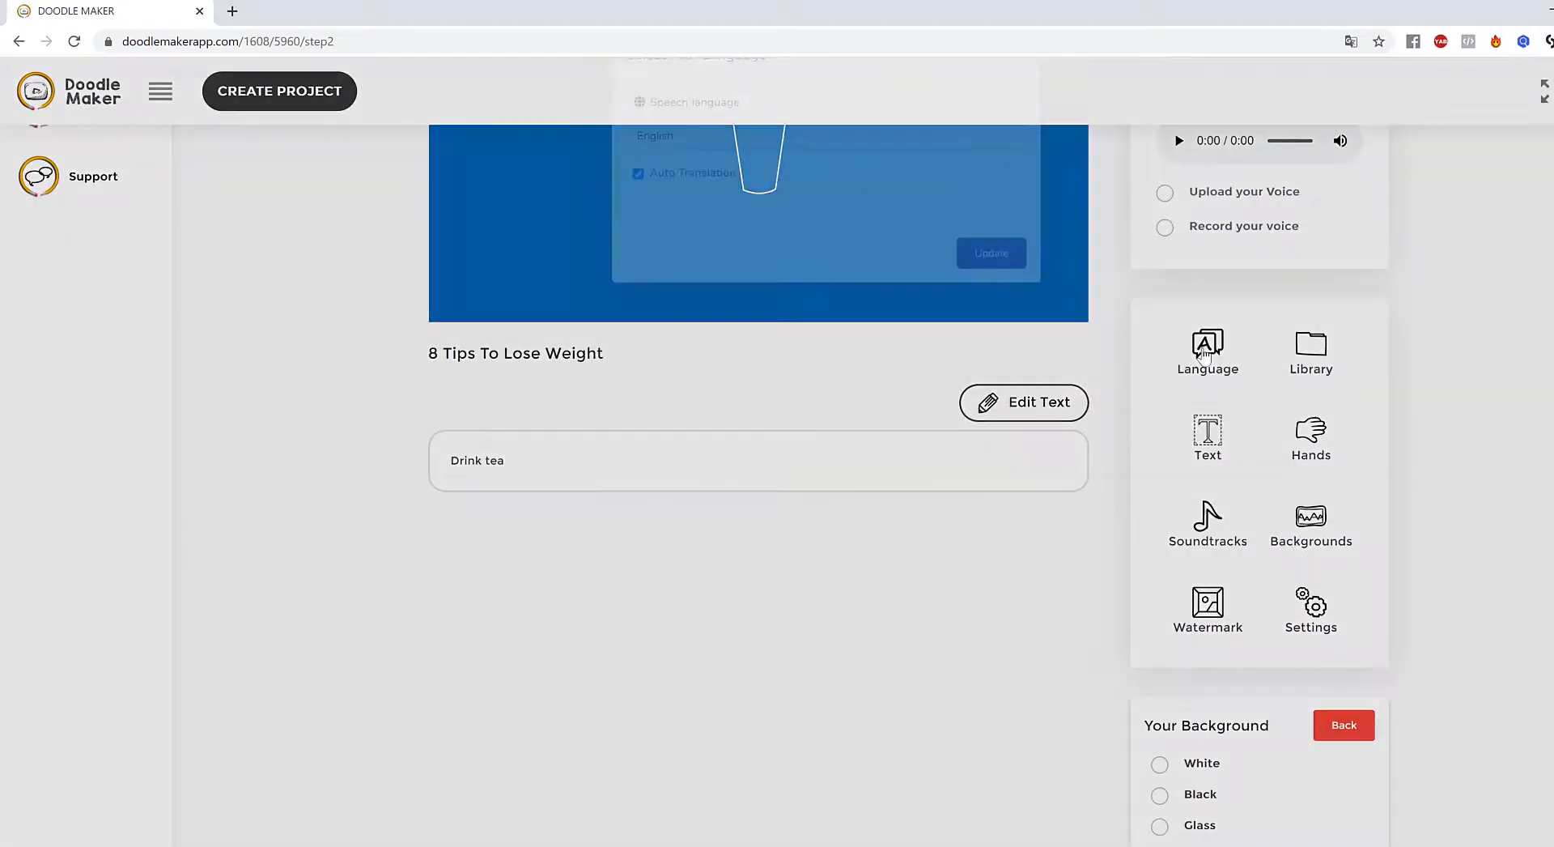
pyautogui.click(709, 187)
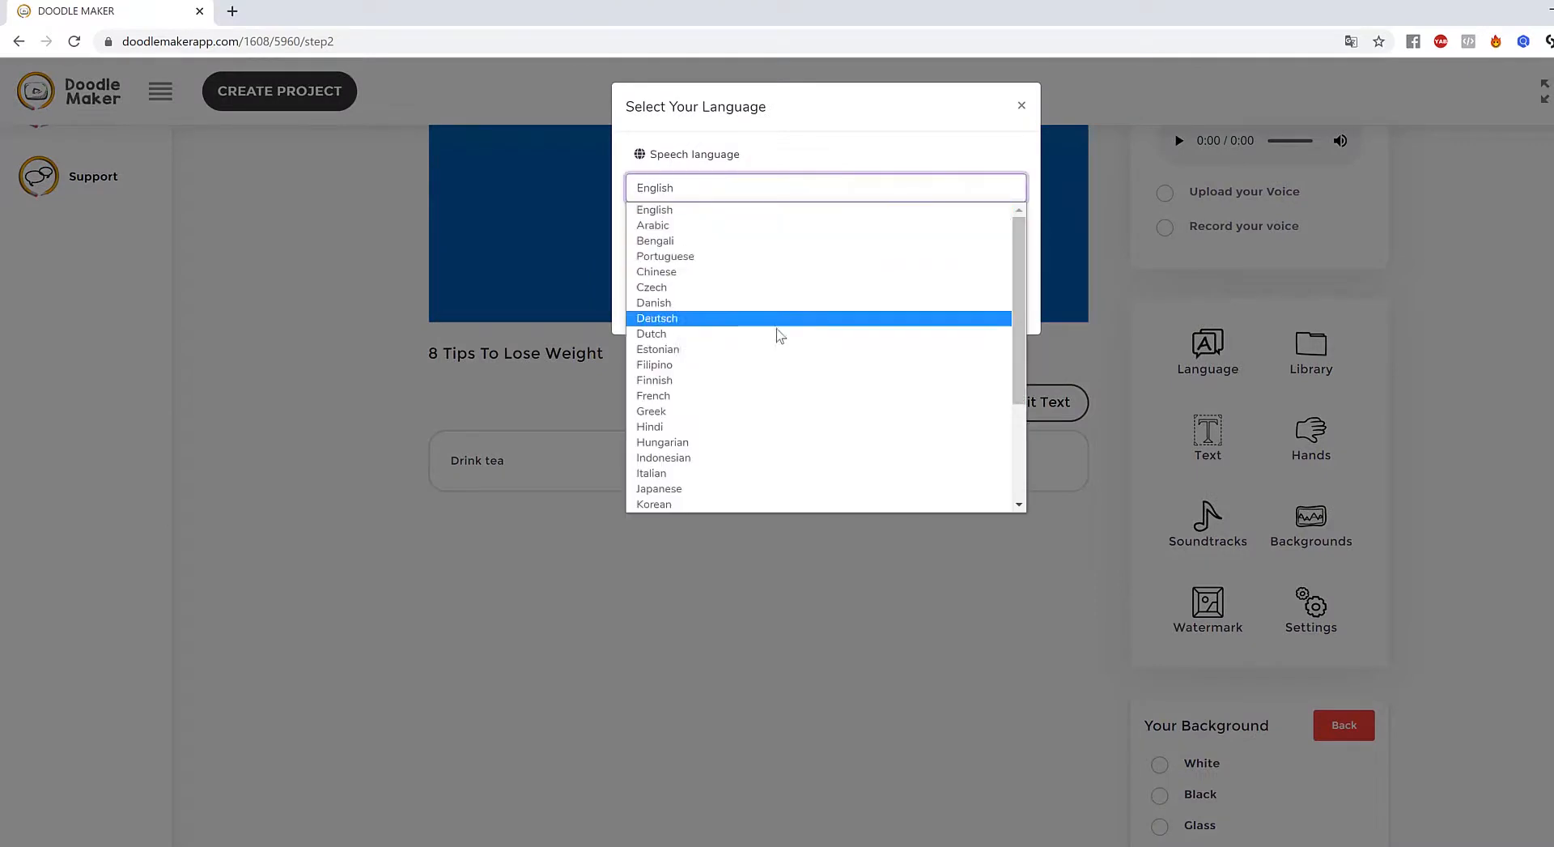
pyautogui.scroll(-2, 776, 388)
pyautogui.scroll(3, 773, 412)
pyautogui.click(1358, 329)
pyautogui.scroll(4, 1390, 329)
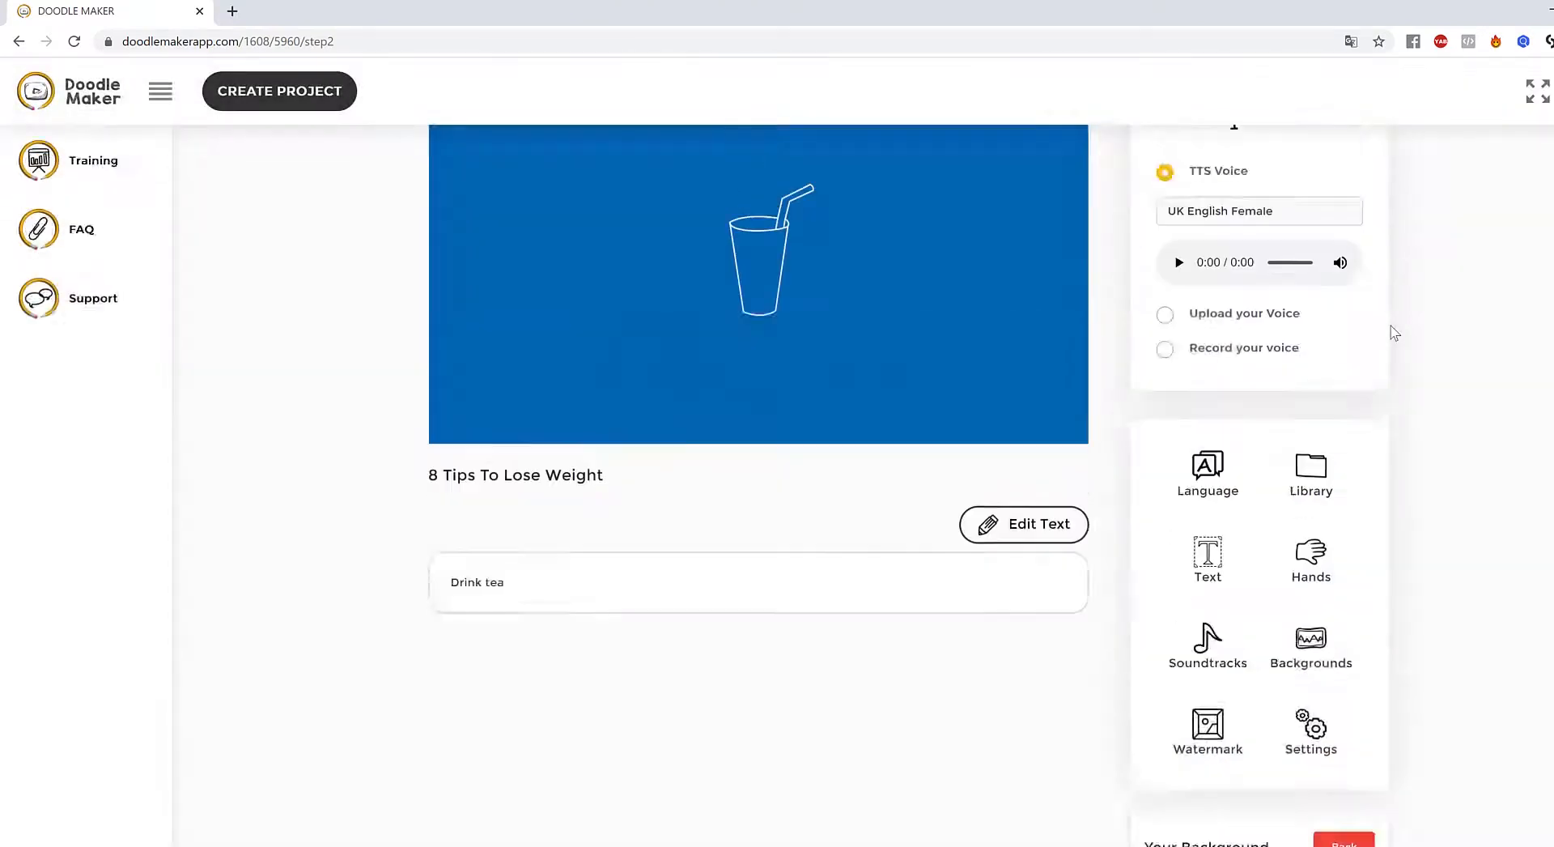
pyautogui.click(1325, 433)
pyautogui.scroll(-1, 1295, 583)
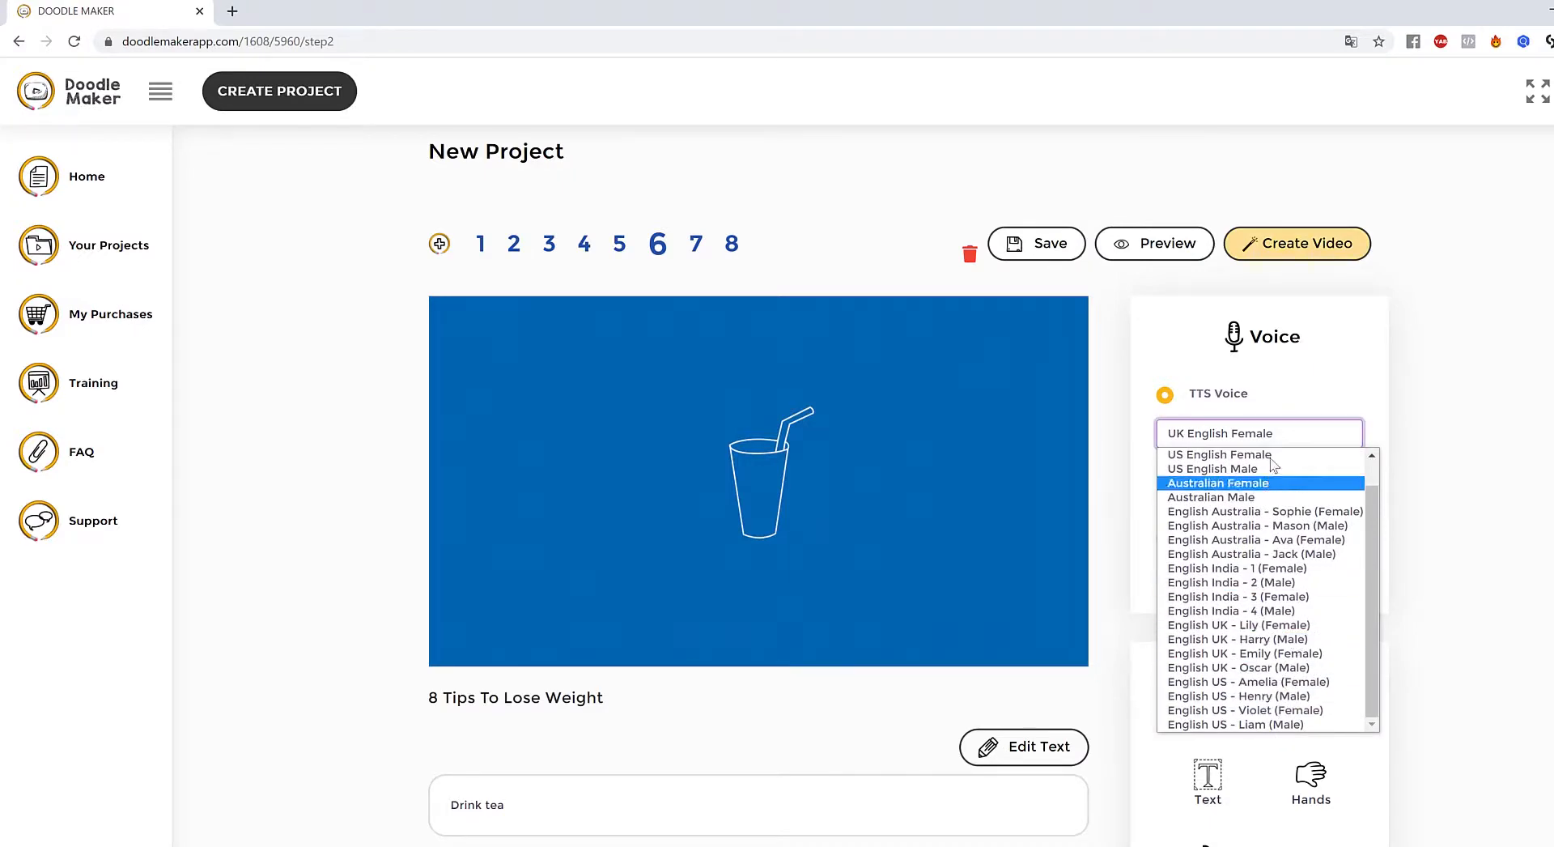
pyautogui.click(1541, 569)
pyautogui.scroll(-6, 1541, 569)
pyautogui.scroll(5, 1241, 372)
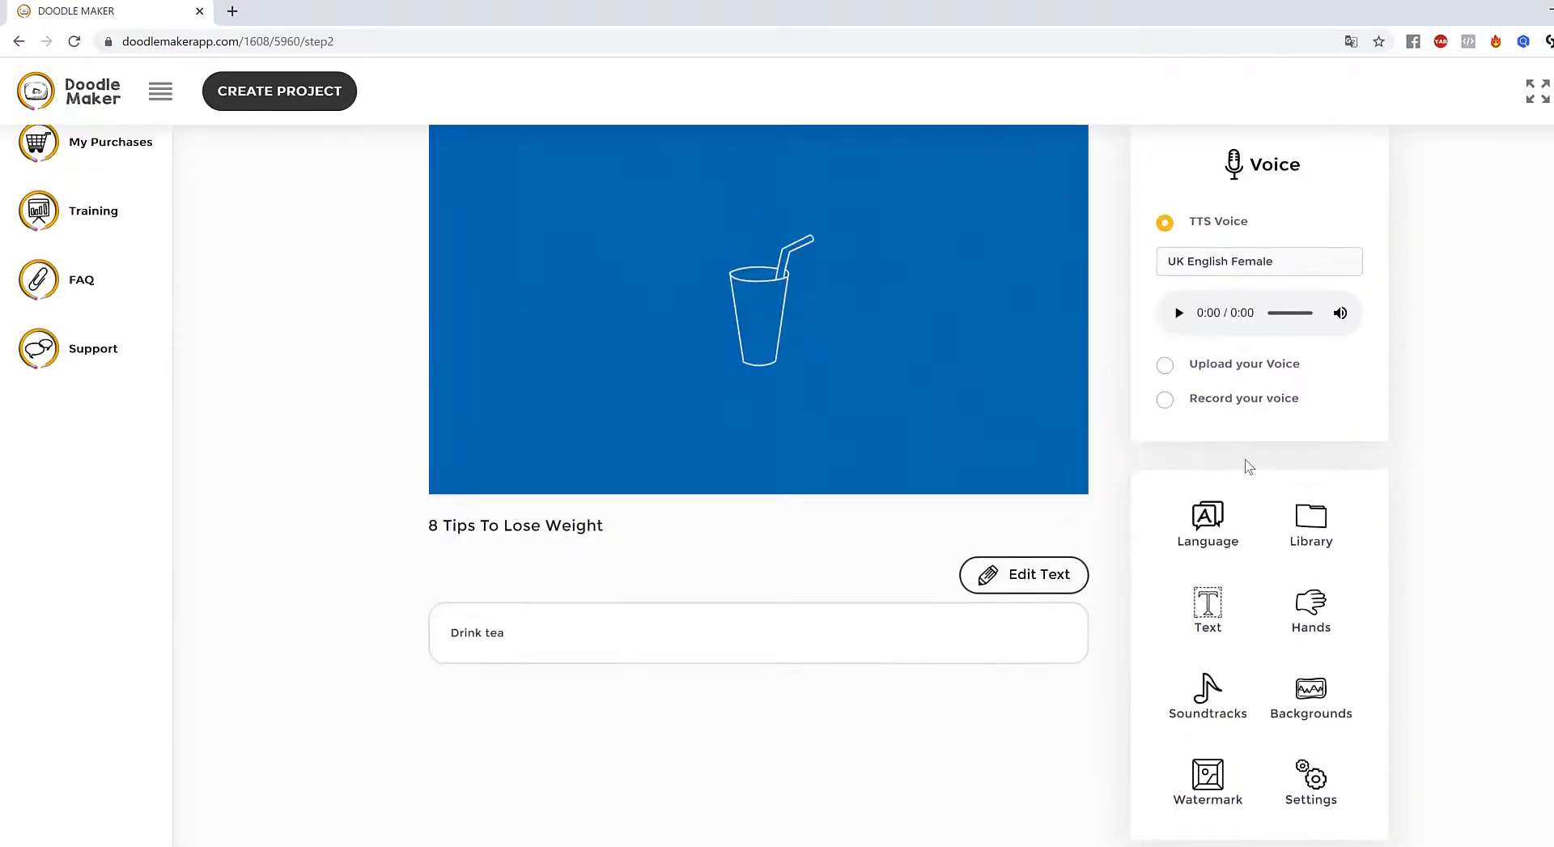
# - Switch slide 6's speech language to Spanish with auto translation, giving 'Beber té'
pyautogui.click(1224, 531)
pyautogui.click(732, 191)
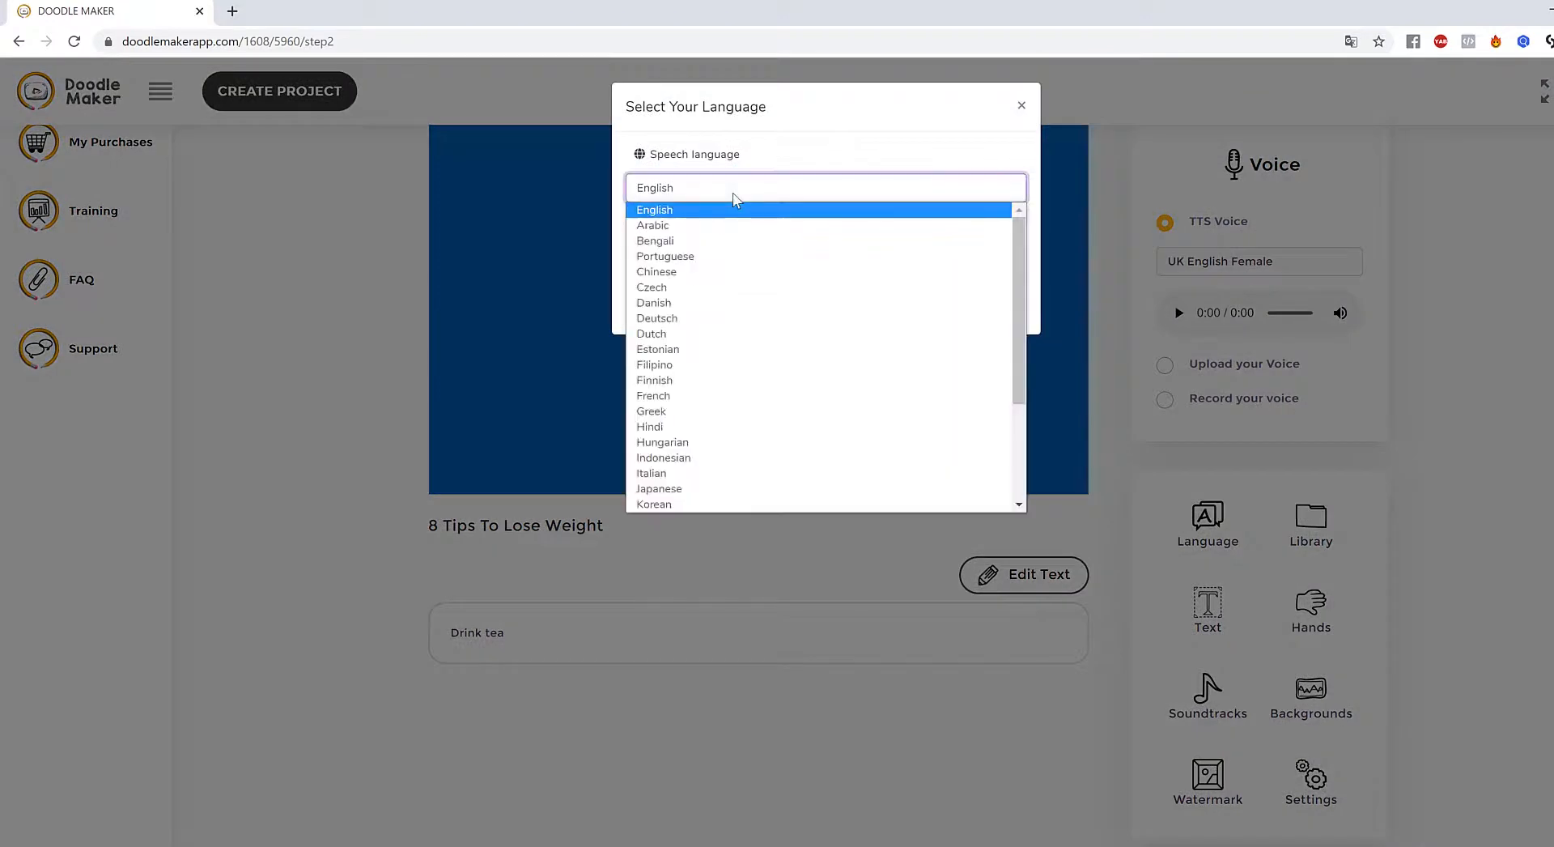
pyautogui.scroll(-3, 752, 356)
pyautogui.scroll(3, 752, 356)
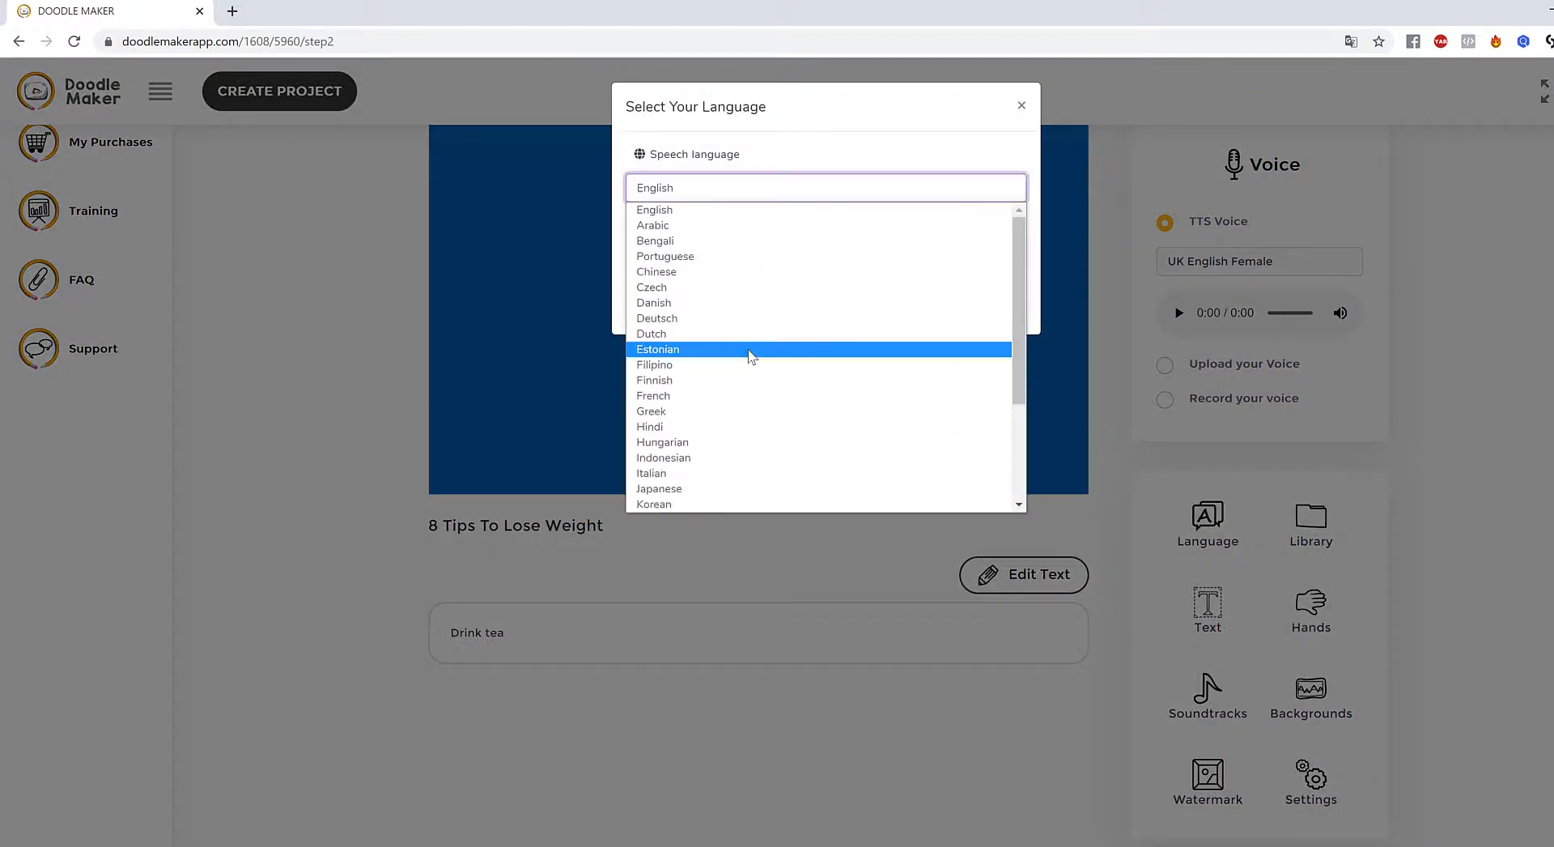
pyautogui.scroll(-3, 736, 405)
pyautogui.click(736, 427)
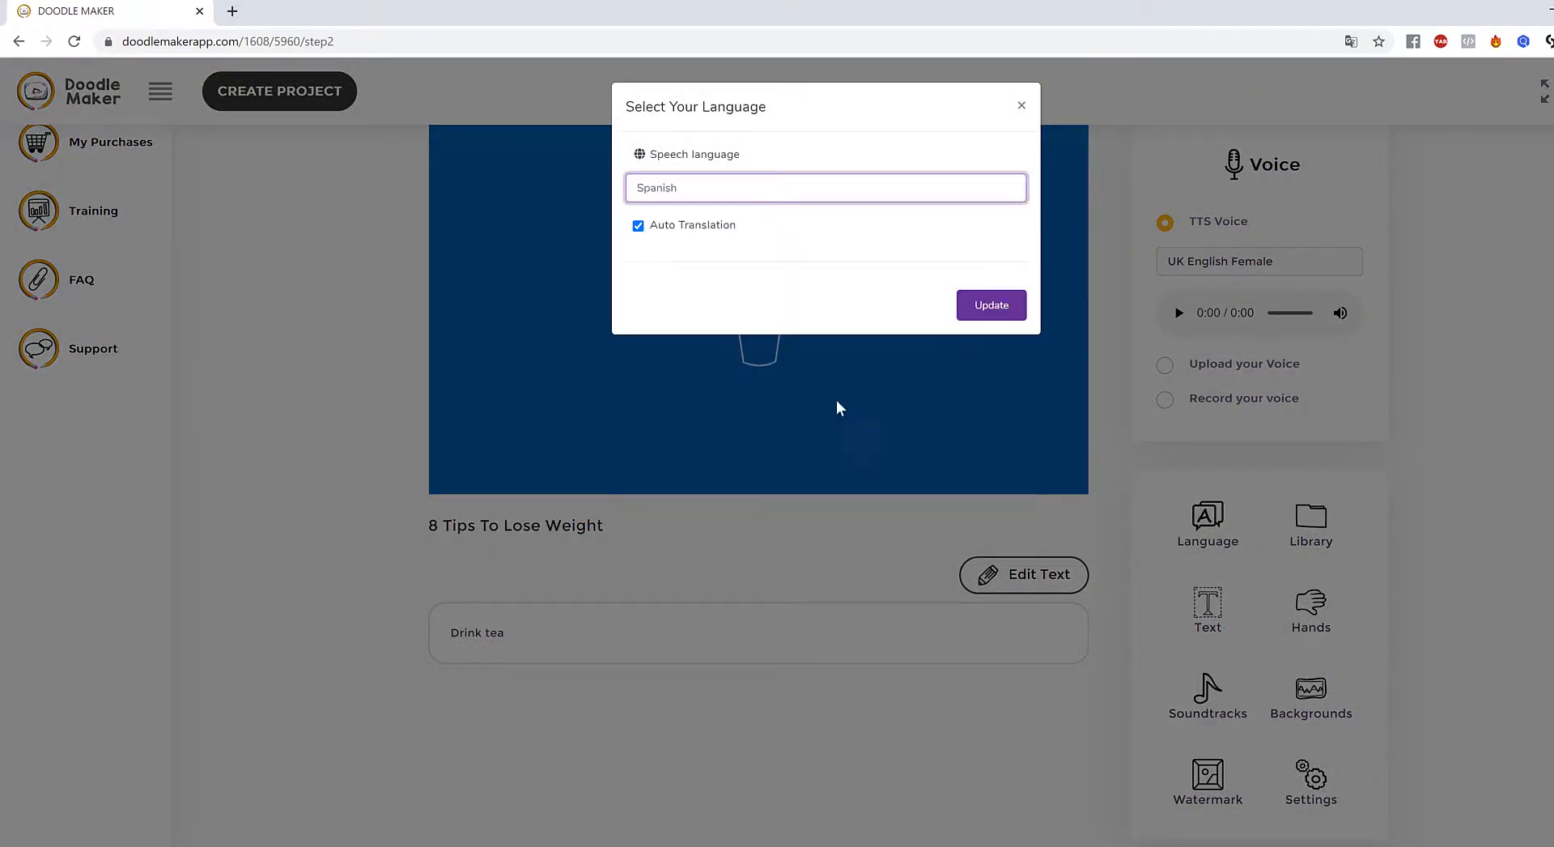
pyautogui.click(1007, 312)
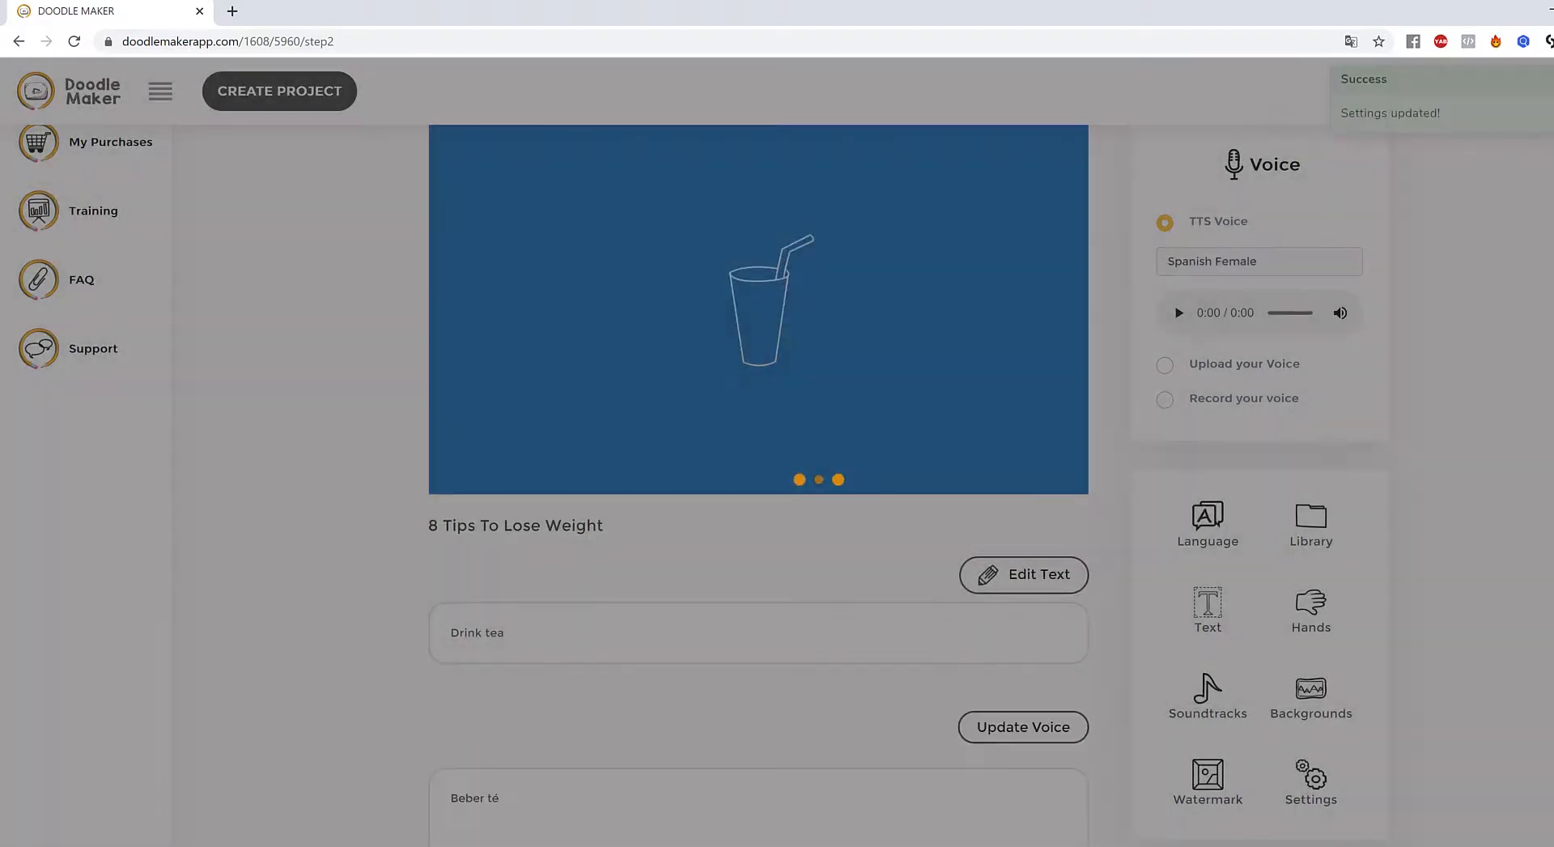
# - Enlarge the drinking cup on slide 6 slightly
pyautogui.scroll(-4, 1530, 511)
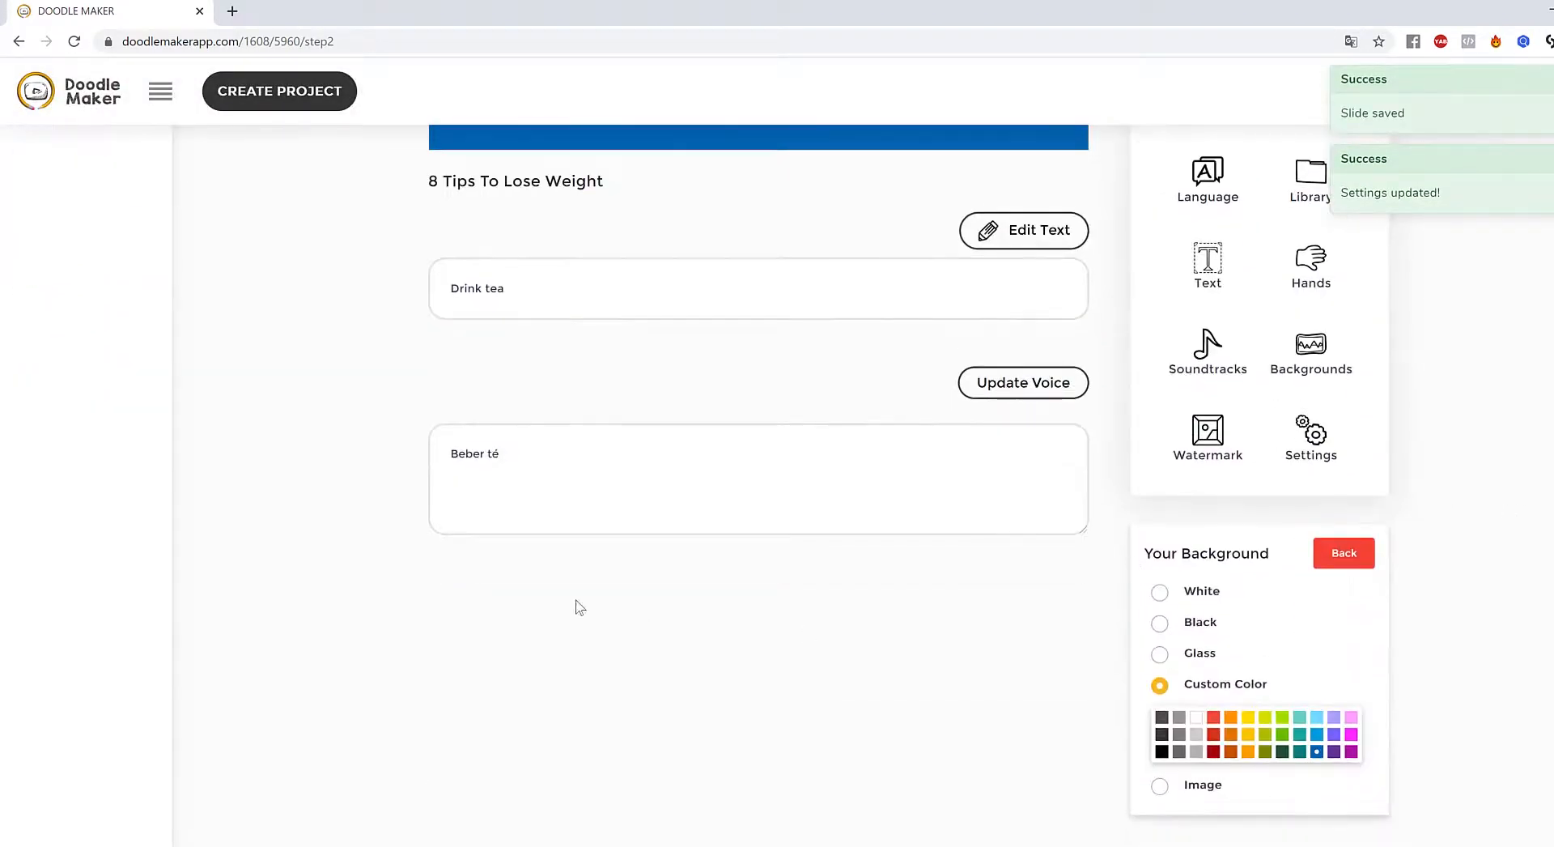
pyautogui.moveTo(518, 455); pyautogui.dragTo(390, 448)
pyautogui.click(774, 583)
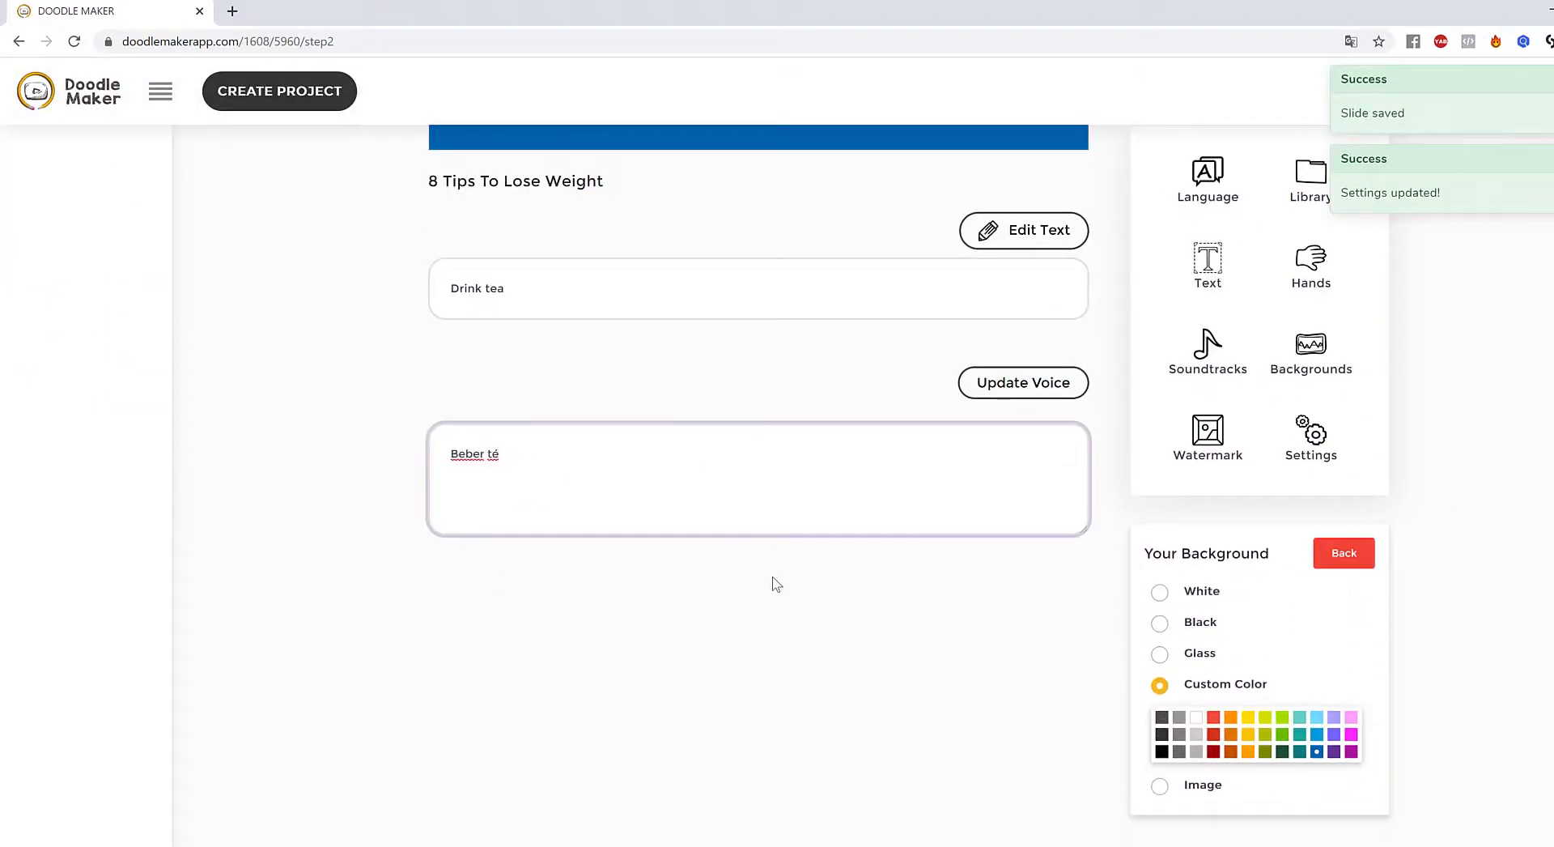
pyautogui.scroll(5, 810, 575)
pyautogui.click(753, 389)
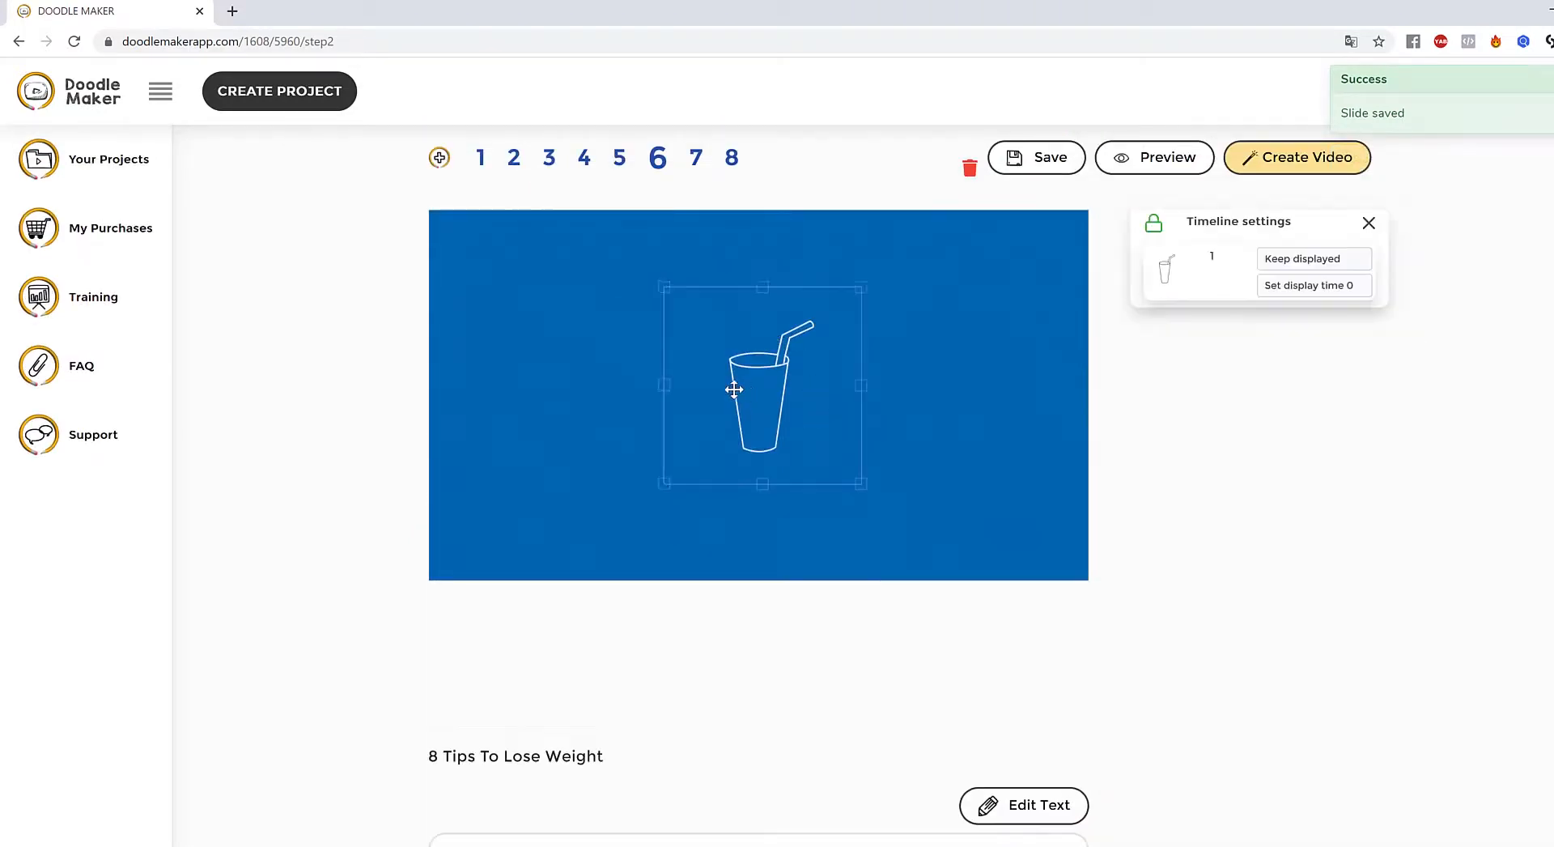
pyautogui.moveTo(847, 479); pyautogui.dragTo(860, 492)
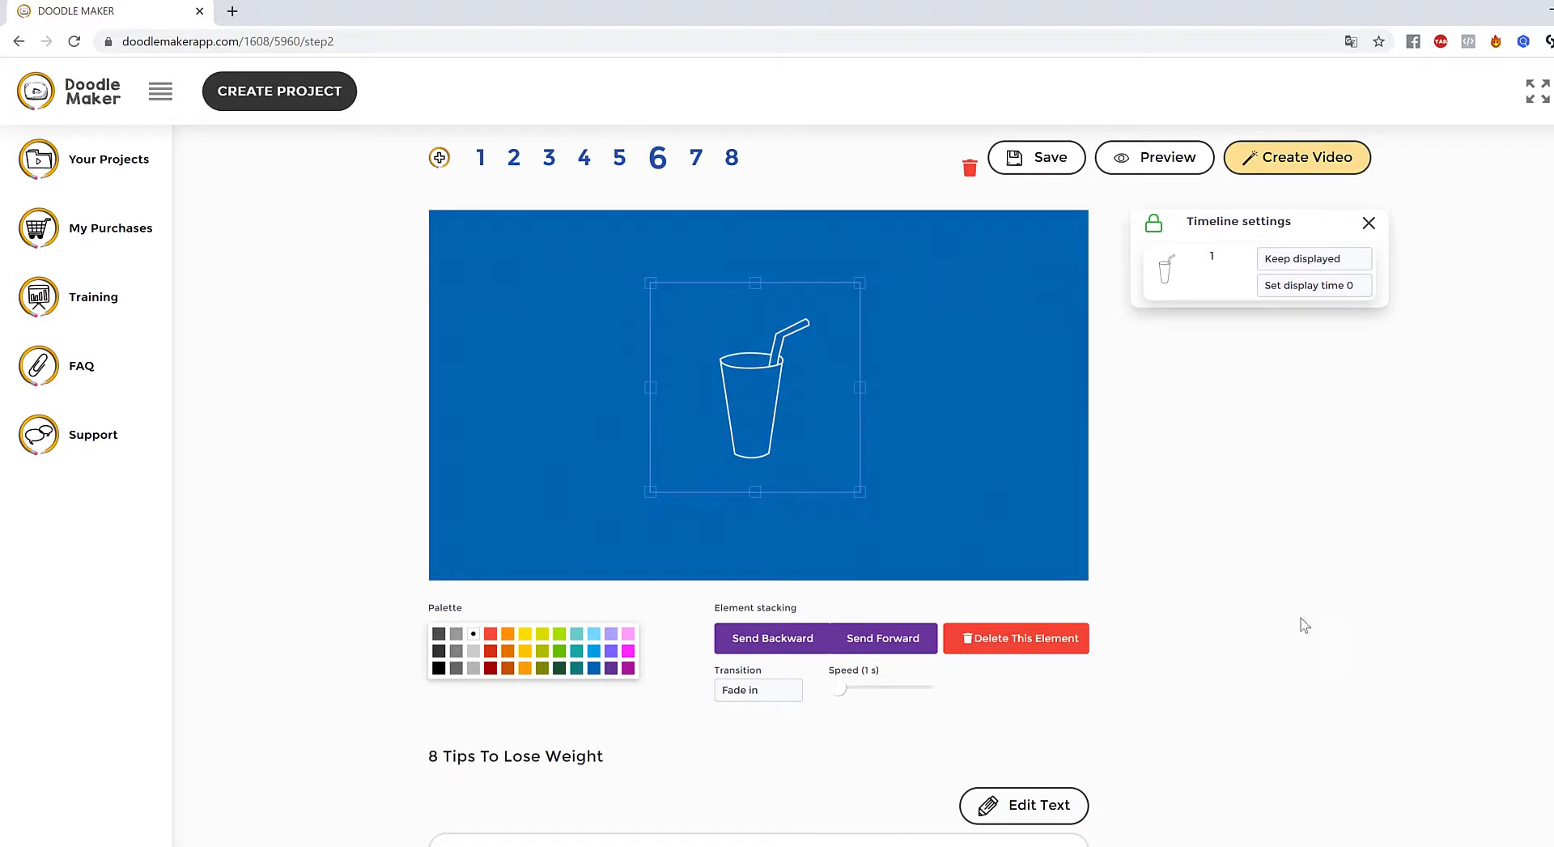
pyautogui.click(1031, 503)
# - Set the voice to Spanish - María (Female) and play the voiceover preview
pyautogui.click(1320, 348)
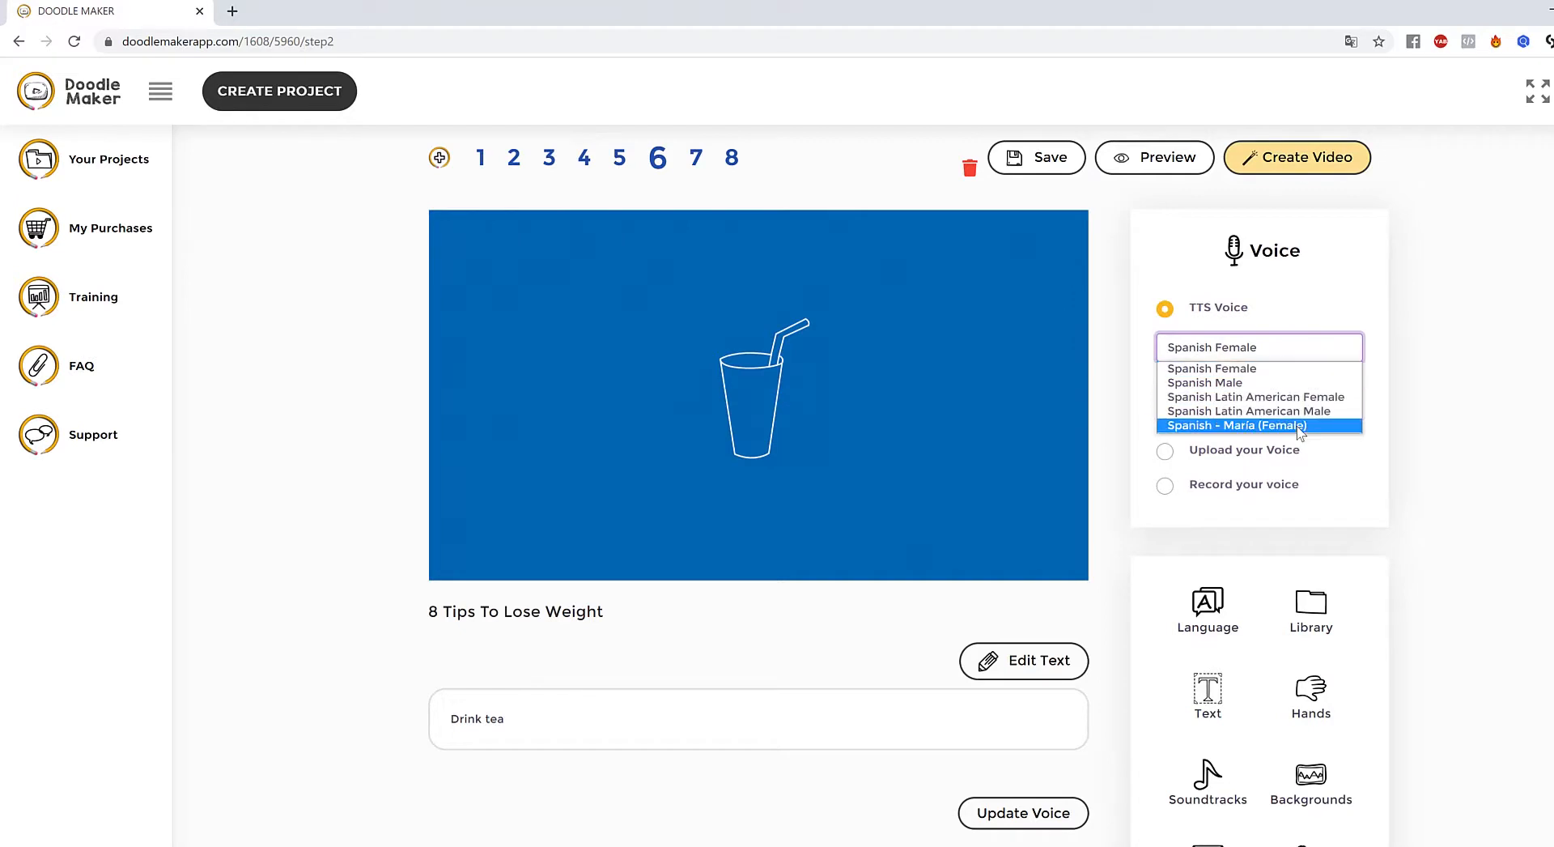
pyautogui.click(1251, 425)
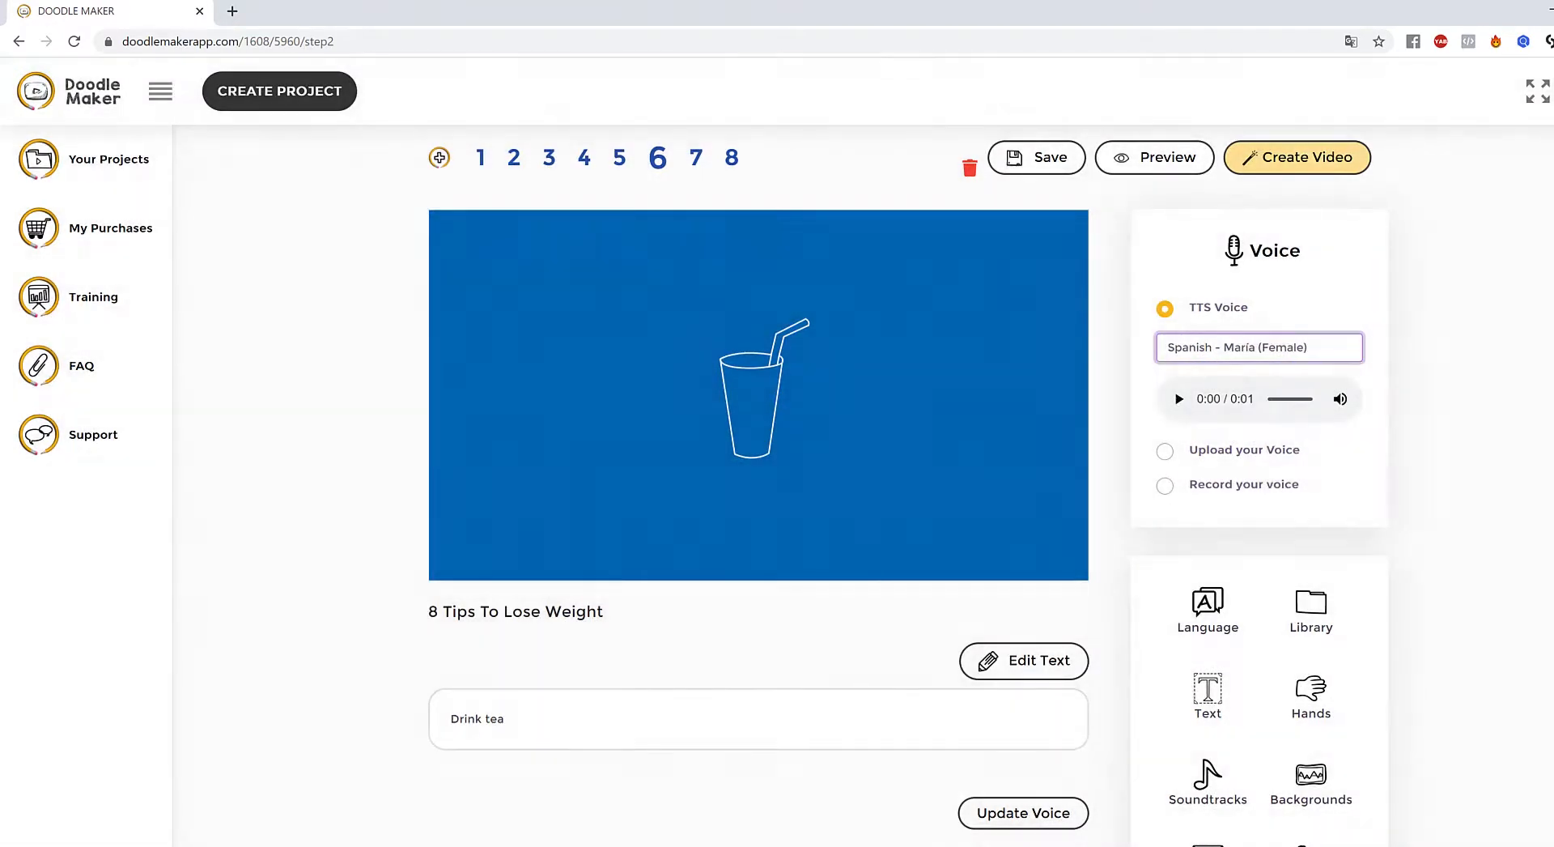
pyautogui.click(1179, 399)
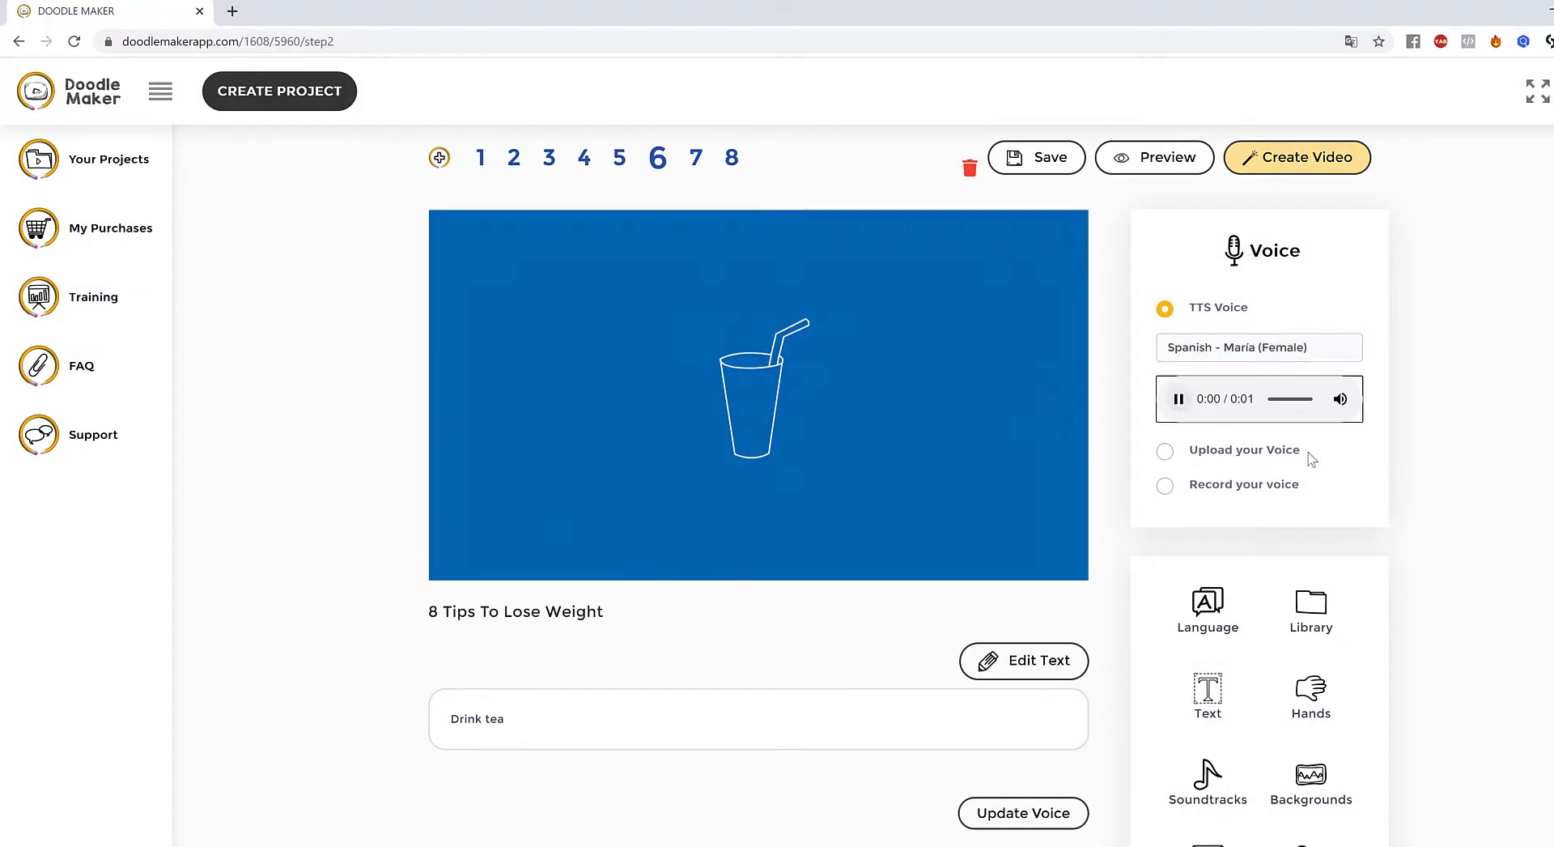
pyautogui.click(1408, 453)
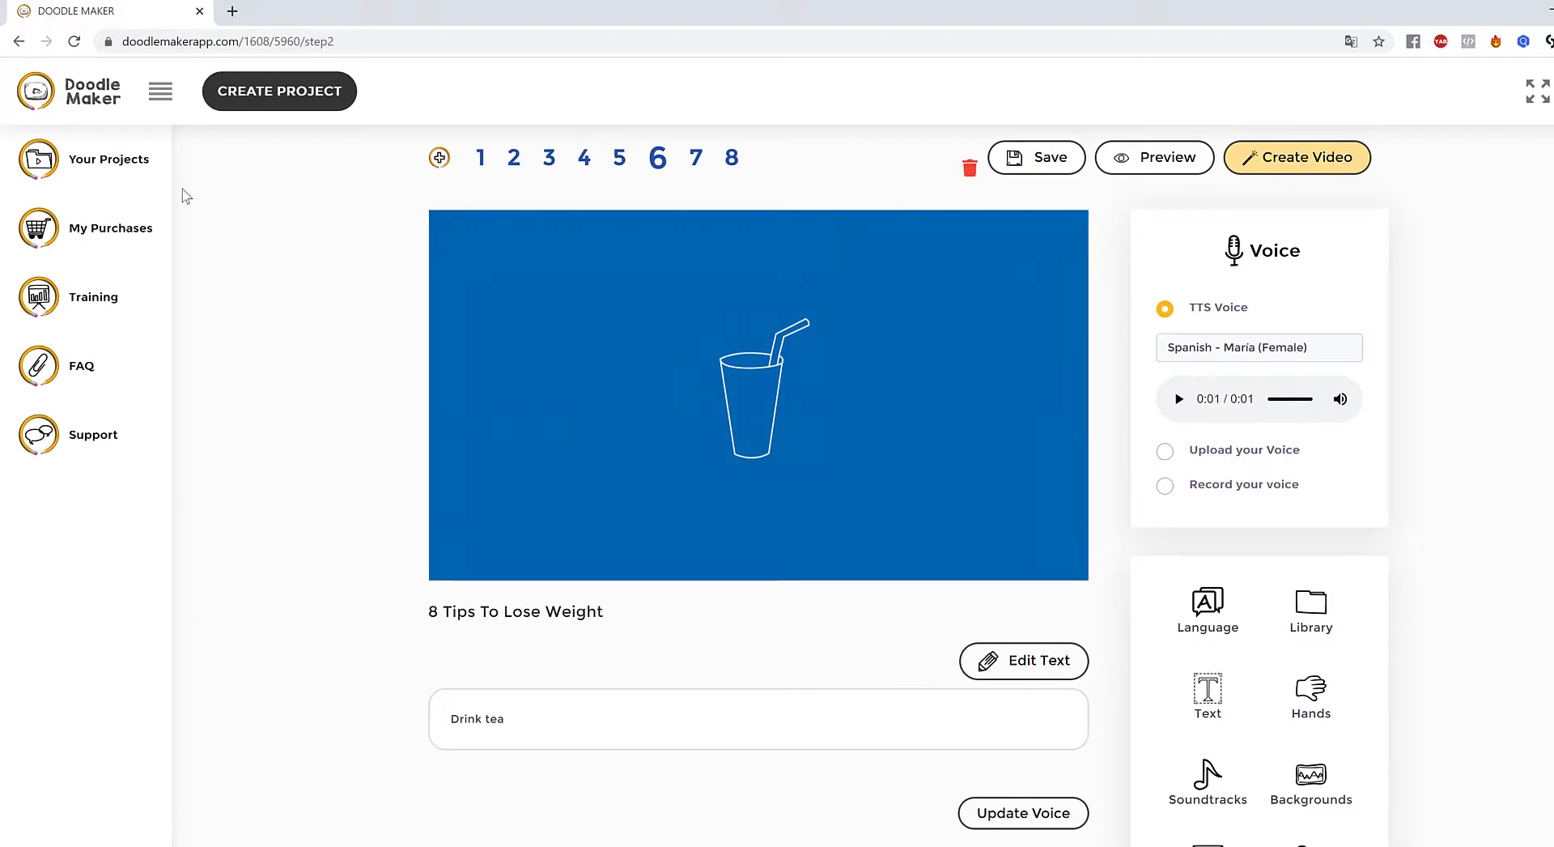
pyautogui.scroll(1, 260, 271)
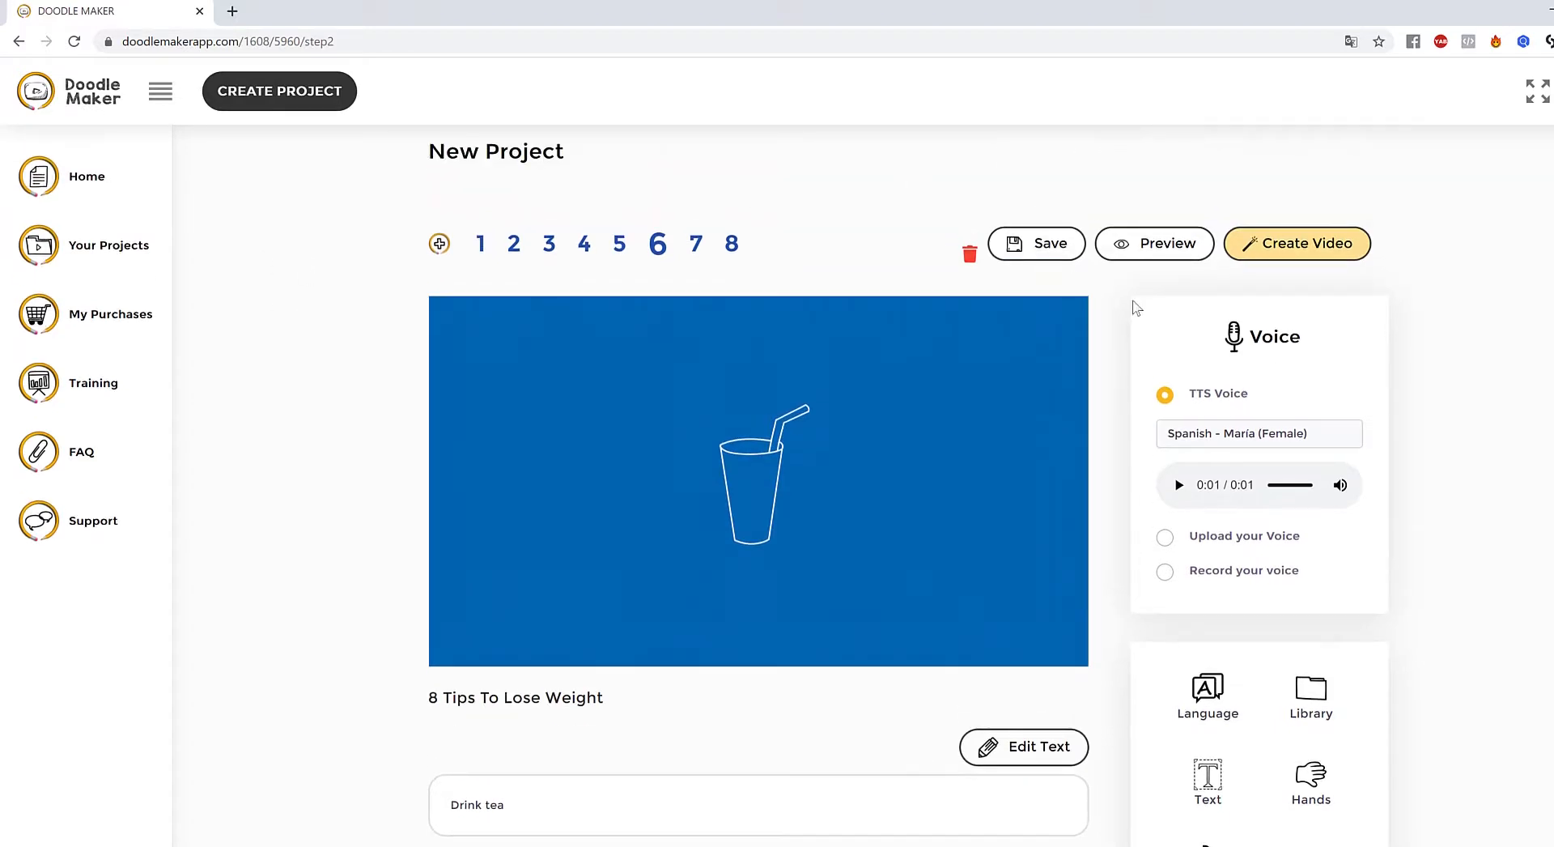
# - Start a New Video With Translation project from the dashboard
pyautogui.click(102, 188)
pyautogui.click(271, 101)
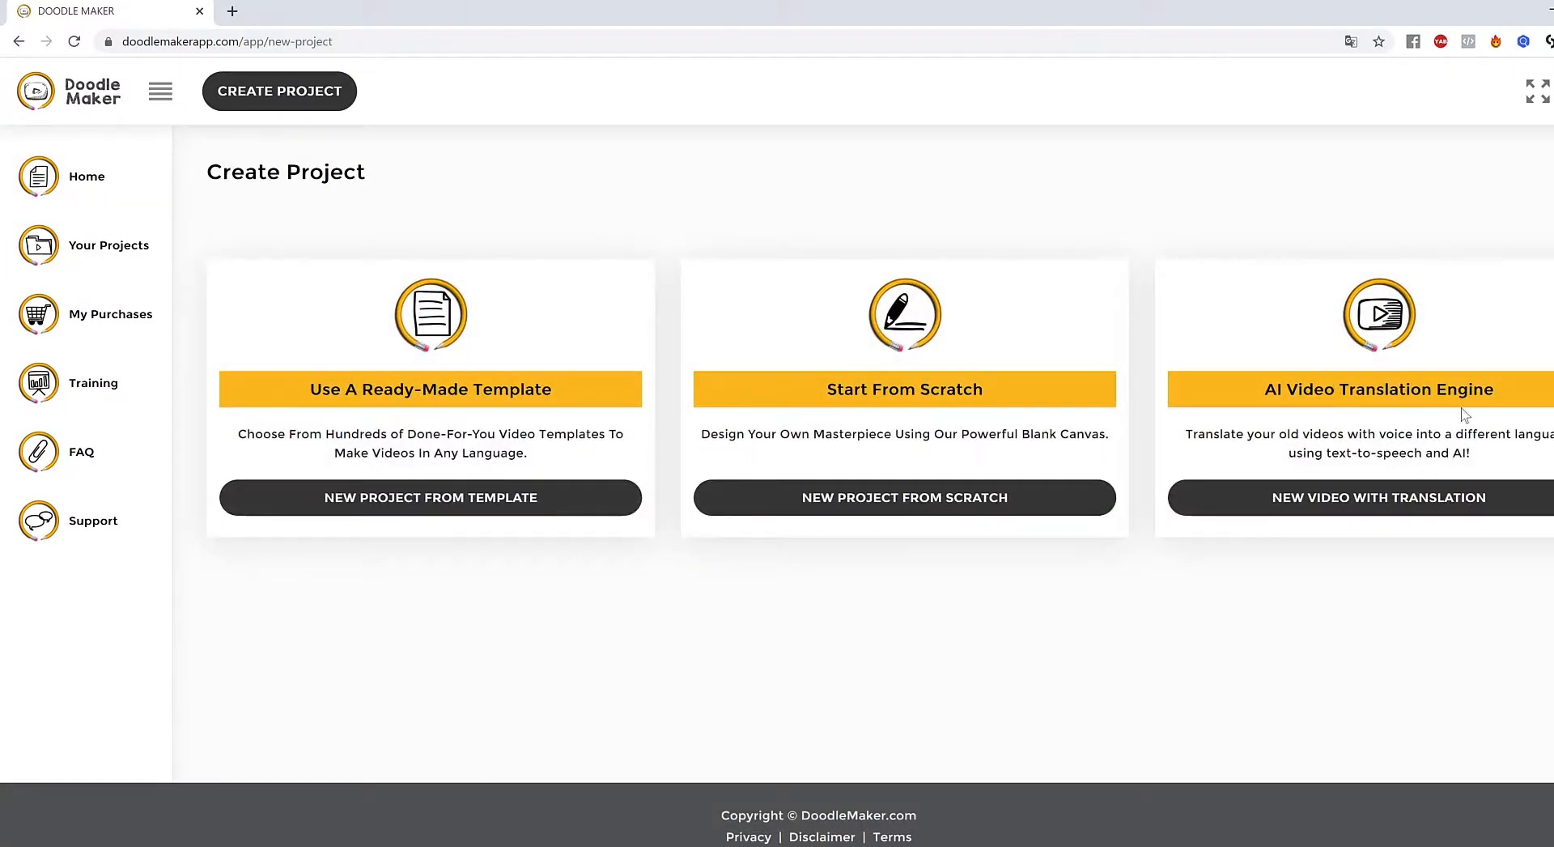
pyautogui.moveTo(1340, 389); pyautogui.dragTo(1526, 434)
pyautogui.click(1410, 506)
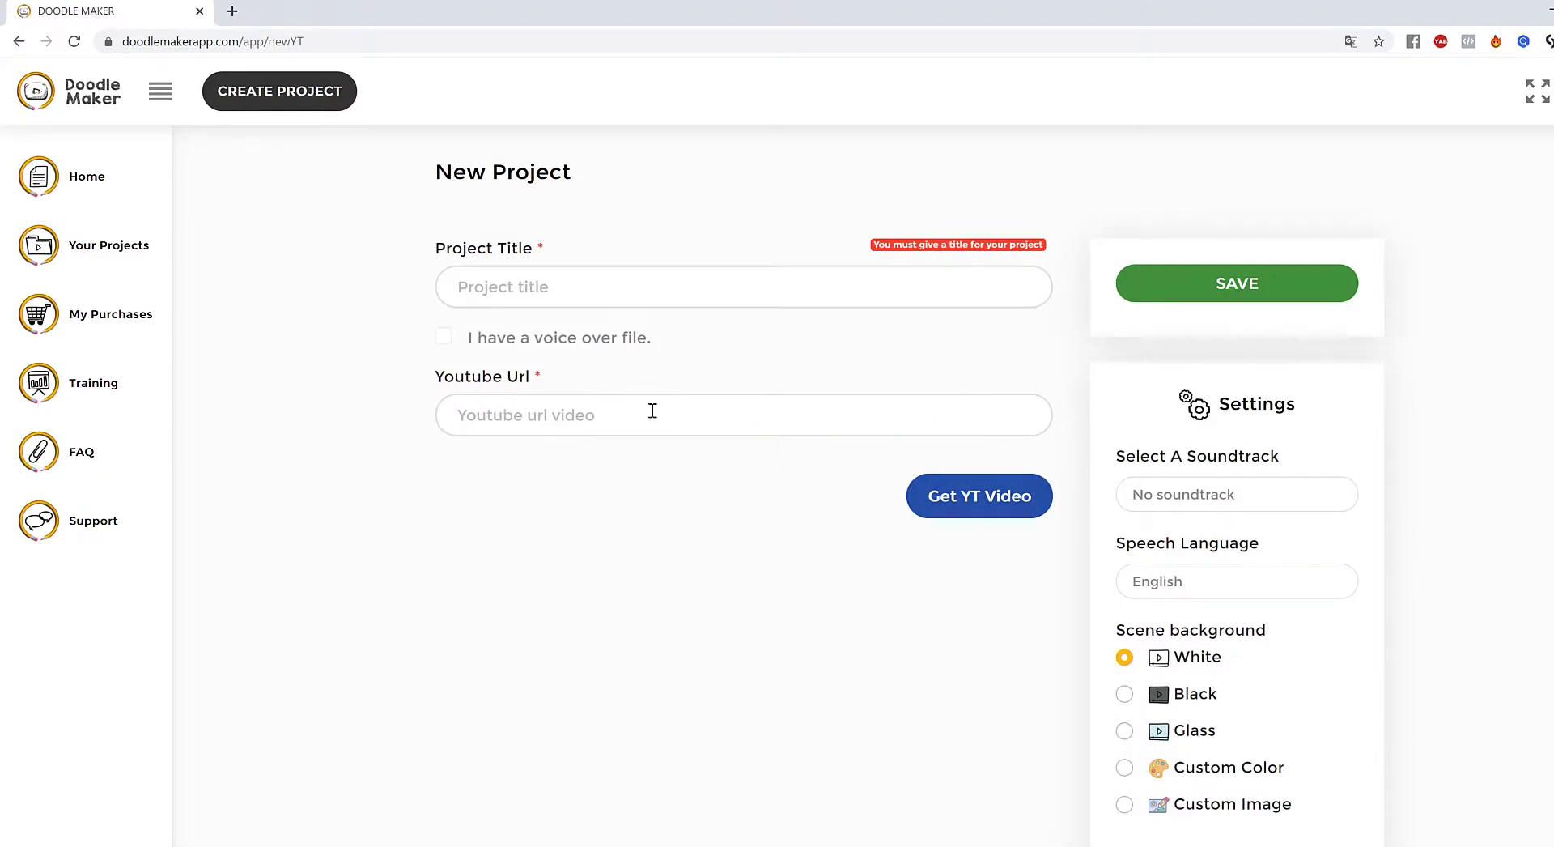
pyautogui.scroll(-7, 1174, 458)
pyautogui.scroll(7, 1174, 457)
# - Title the project 'Weight Loss Video', paste the YouTube link and fetch its transcript
pyautogui.click(590, 291)
pyautogui.write('Weight Loss video')
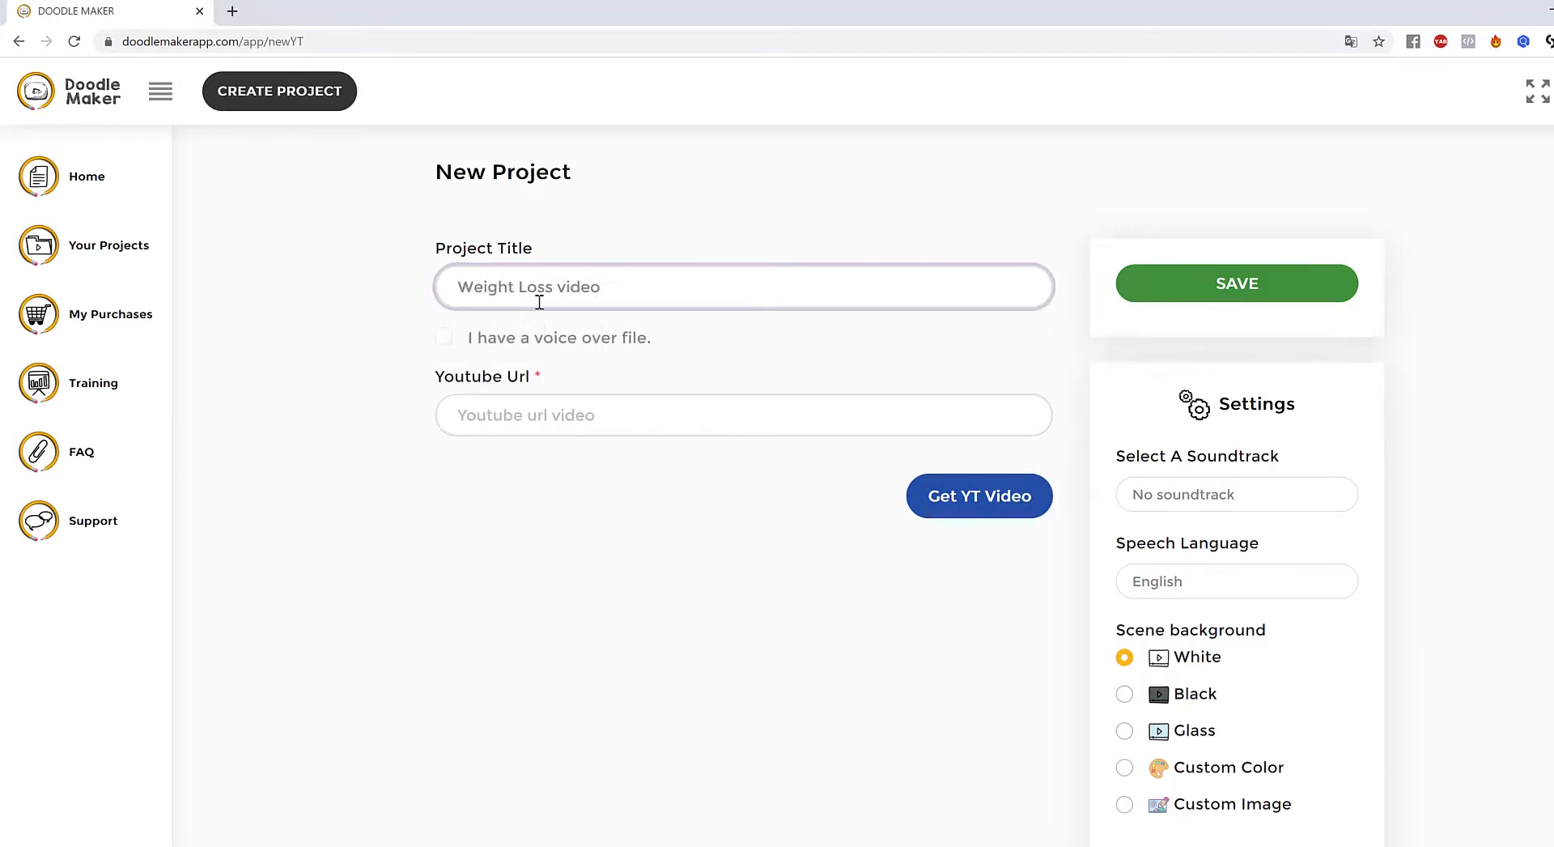
pyautogui.moveTo(562, 292); pyautogui.dragTo(570, 292)
pyautogui.write('V')
pyautogui.click(702, 405)
pyautogui.write('https://www.youtube.com/watch?v=MOs3CvGkdbl')
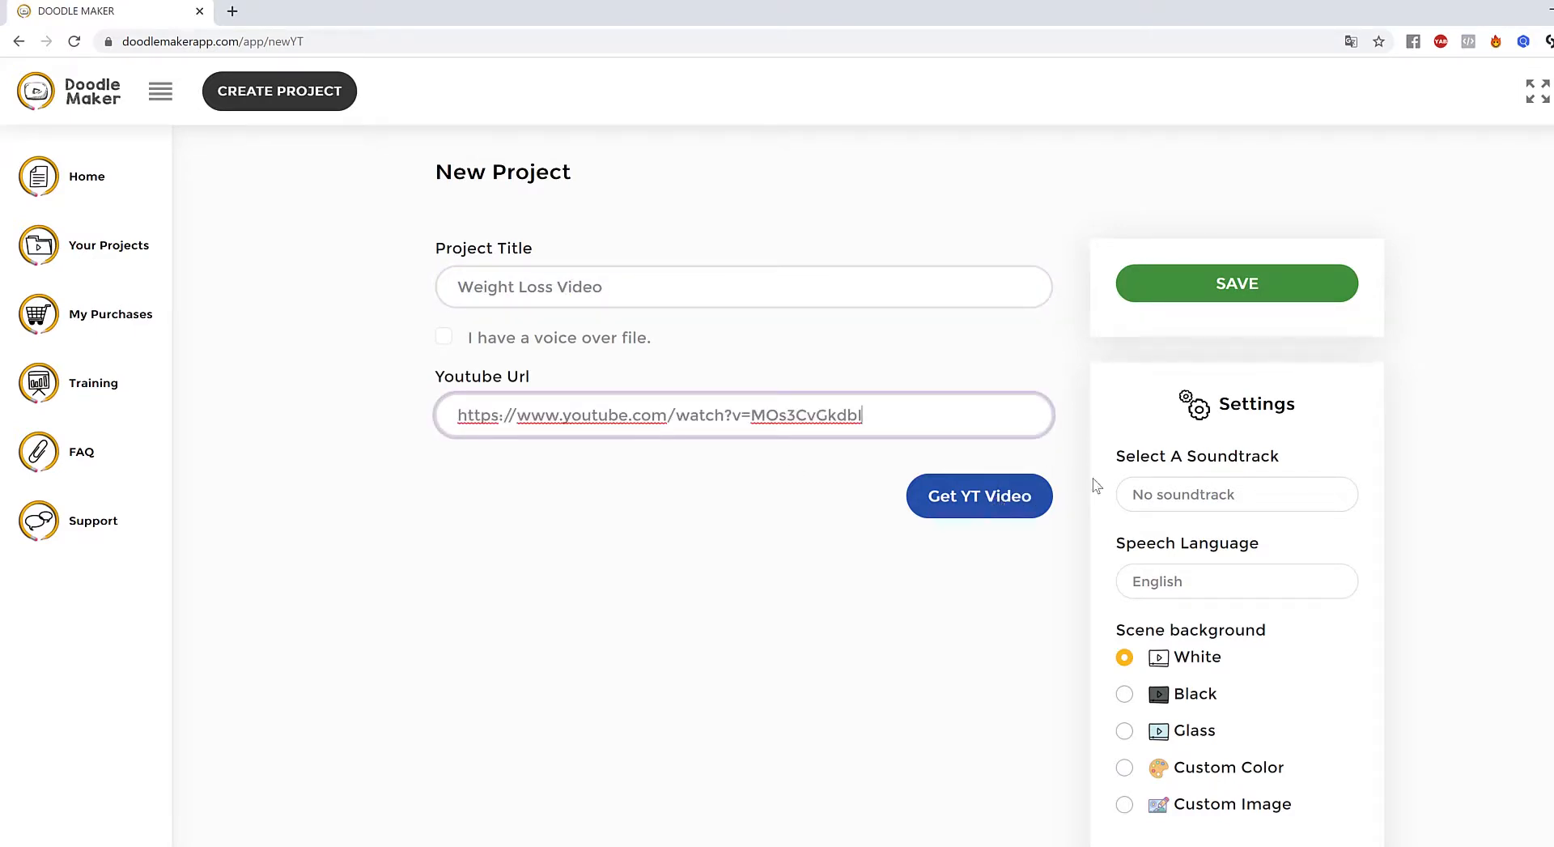
pyautogui.click(997, 503)
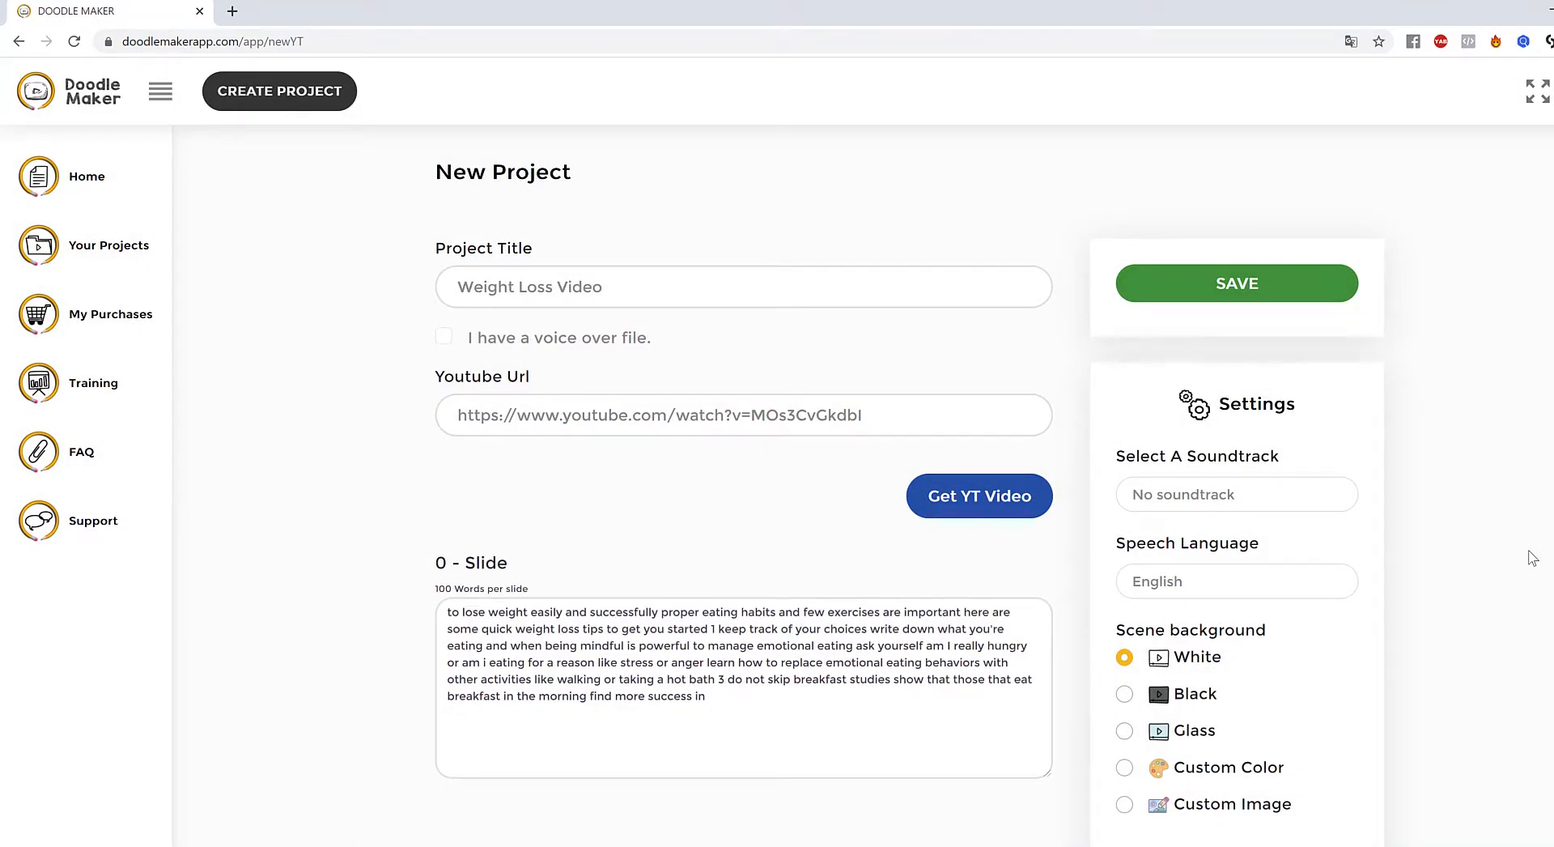
# - Review the weight-loss transcript text split across the new project's slides
pyautogui.scroll(-2, 1528, 558)
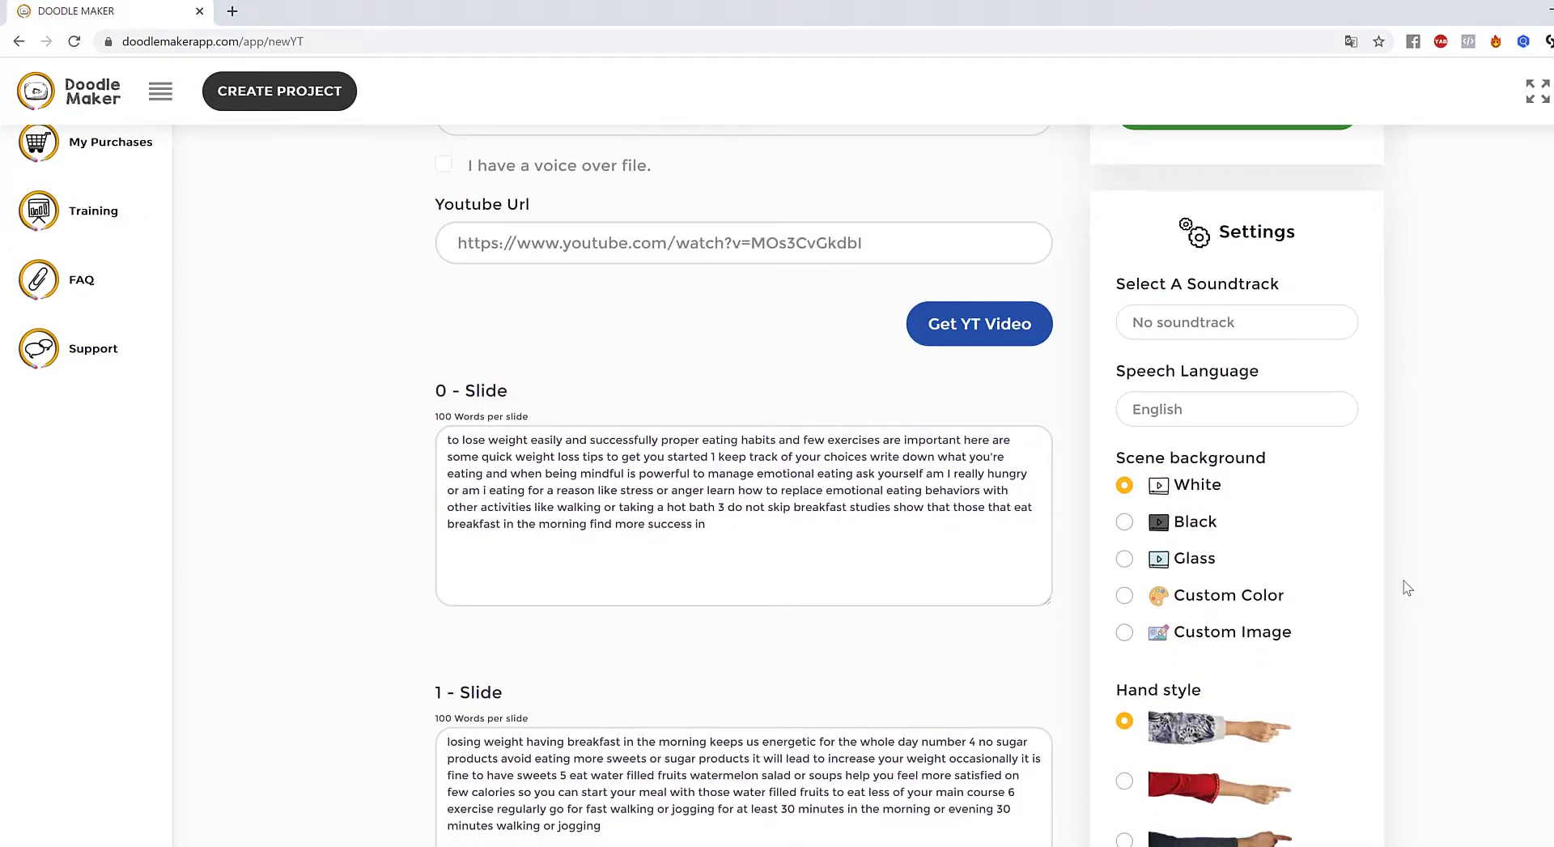
pyautogui.scroll(-5, 1413, 584)
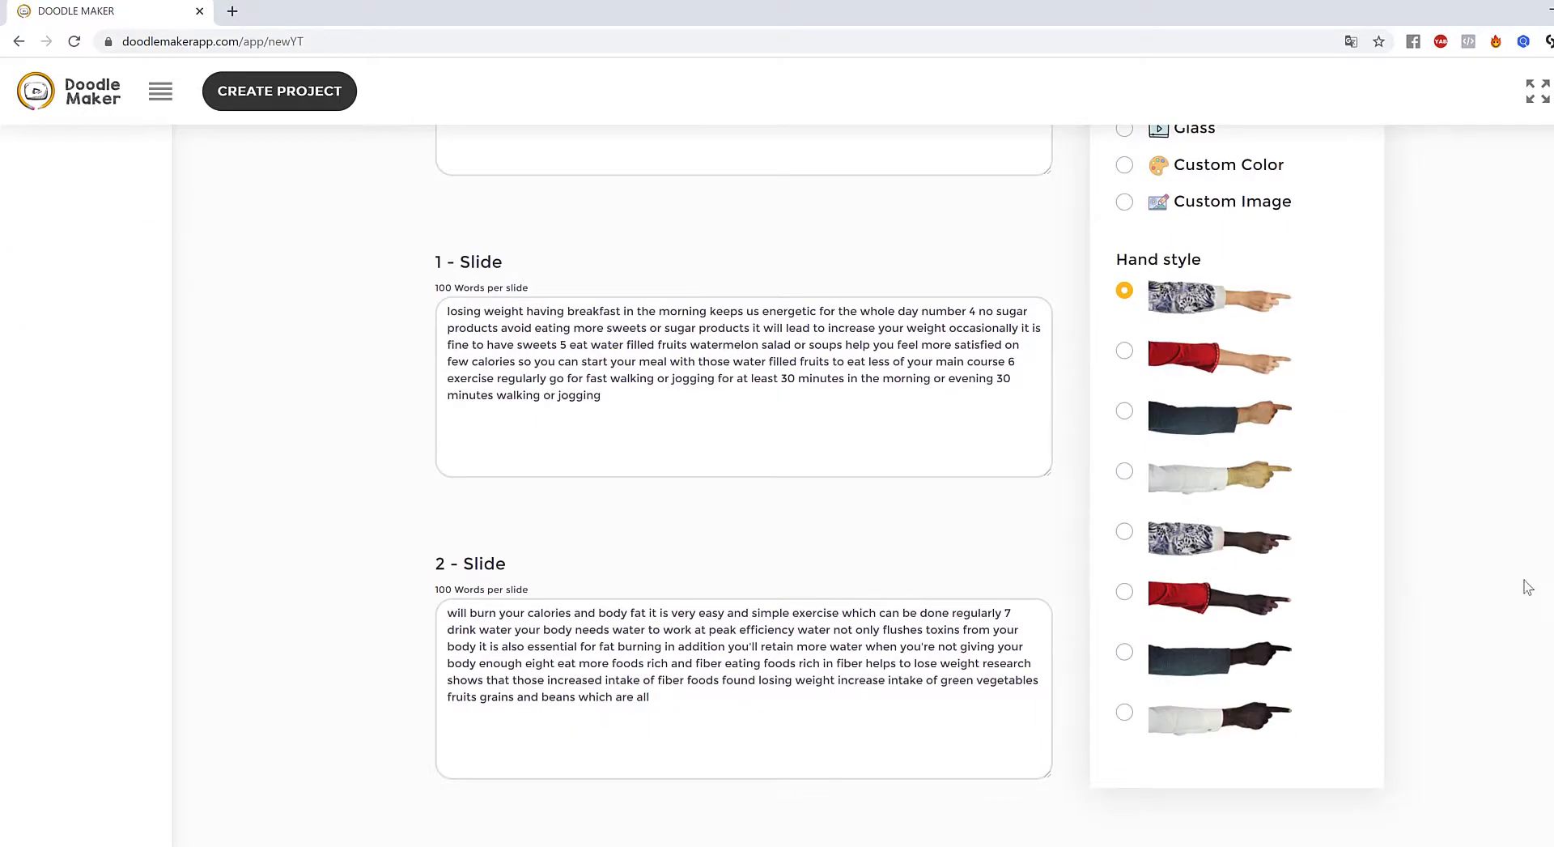
pyautogui.scroll(-12, 899, 479)
pyautogui.scroll(6, 712, 453)
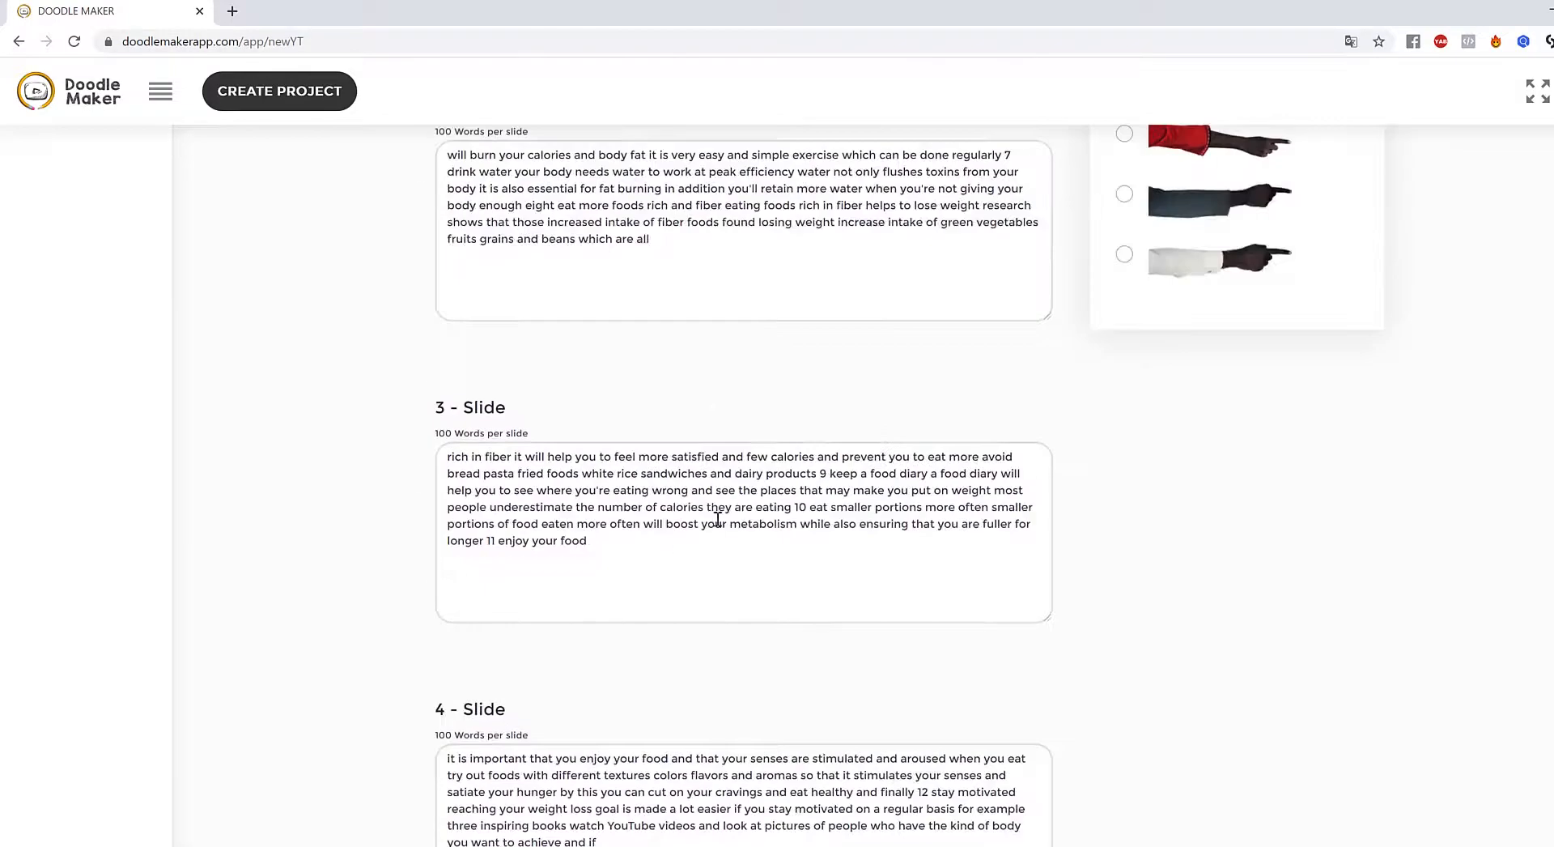
pyautogui.scroll(10, 717, 520)
pyautogui.scroll(3, 1475, 518)
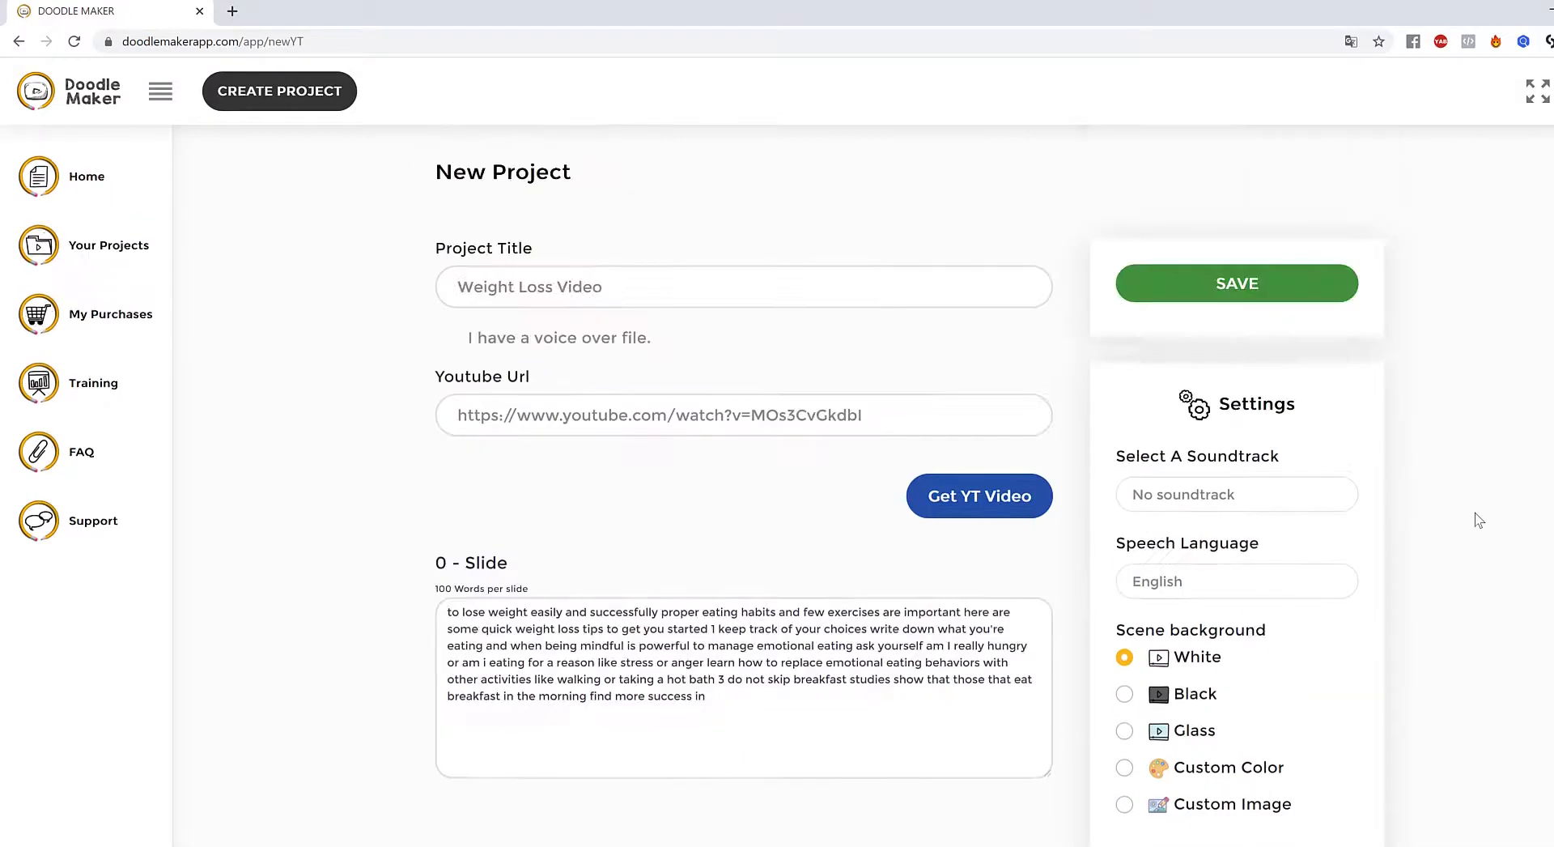
pyautogui.scroll(-4, 1441, 531)
pyautogui.moveTo(760, 364); pyautogui.dragTo(695, 288)
pyautogui.click(752, 317)
pyautogui.scroll(3, 854, 357)
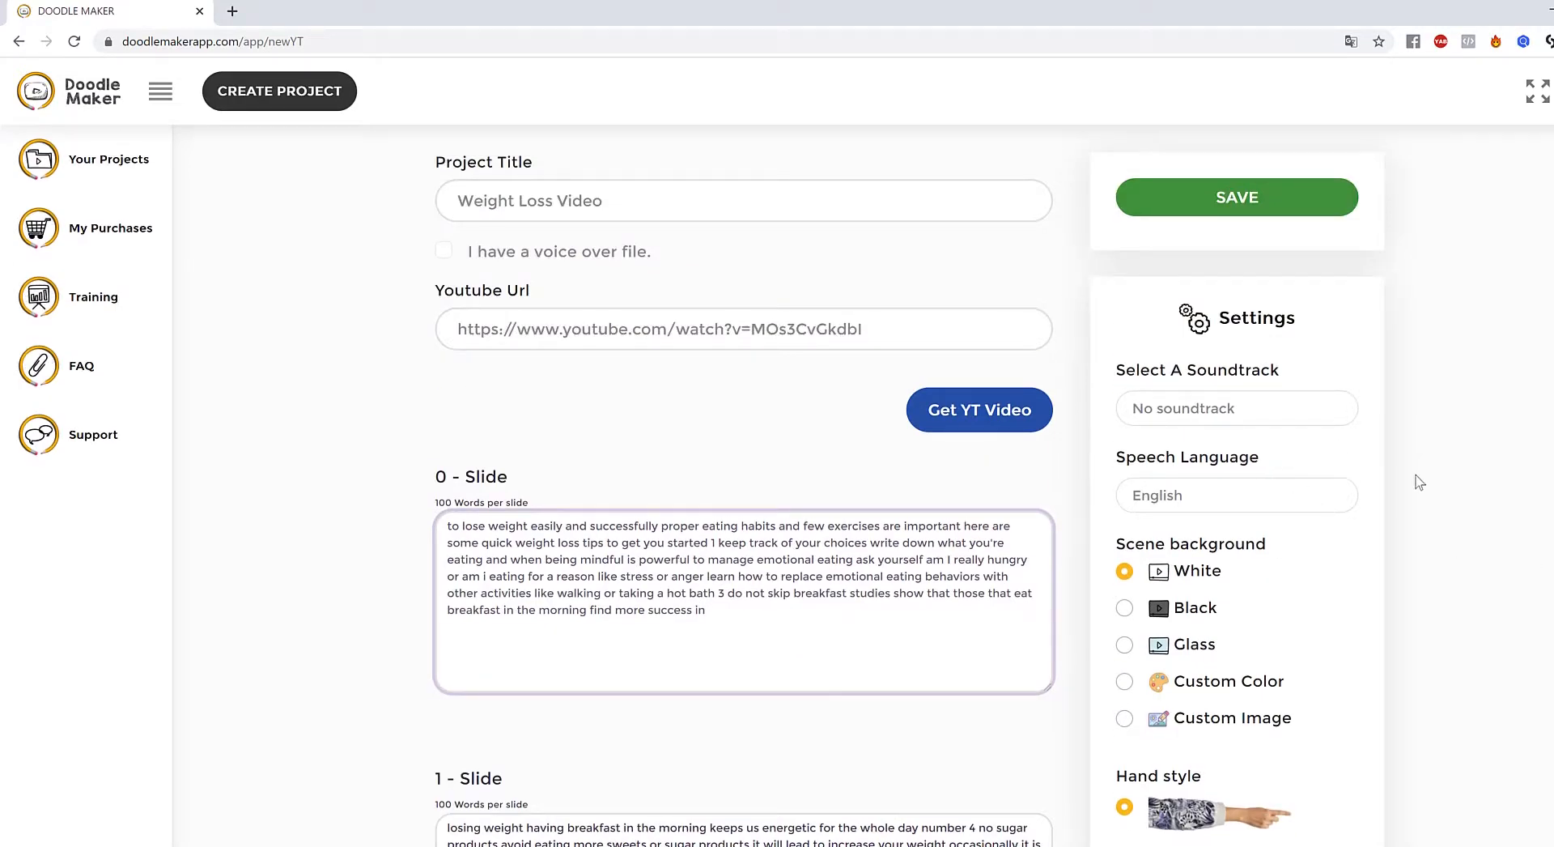
pyautogui.scroll(-5, 1413, 486)
pyautogui.scroll(6, 1413, 485)
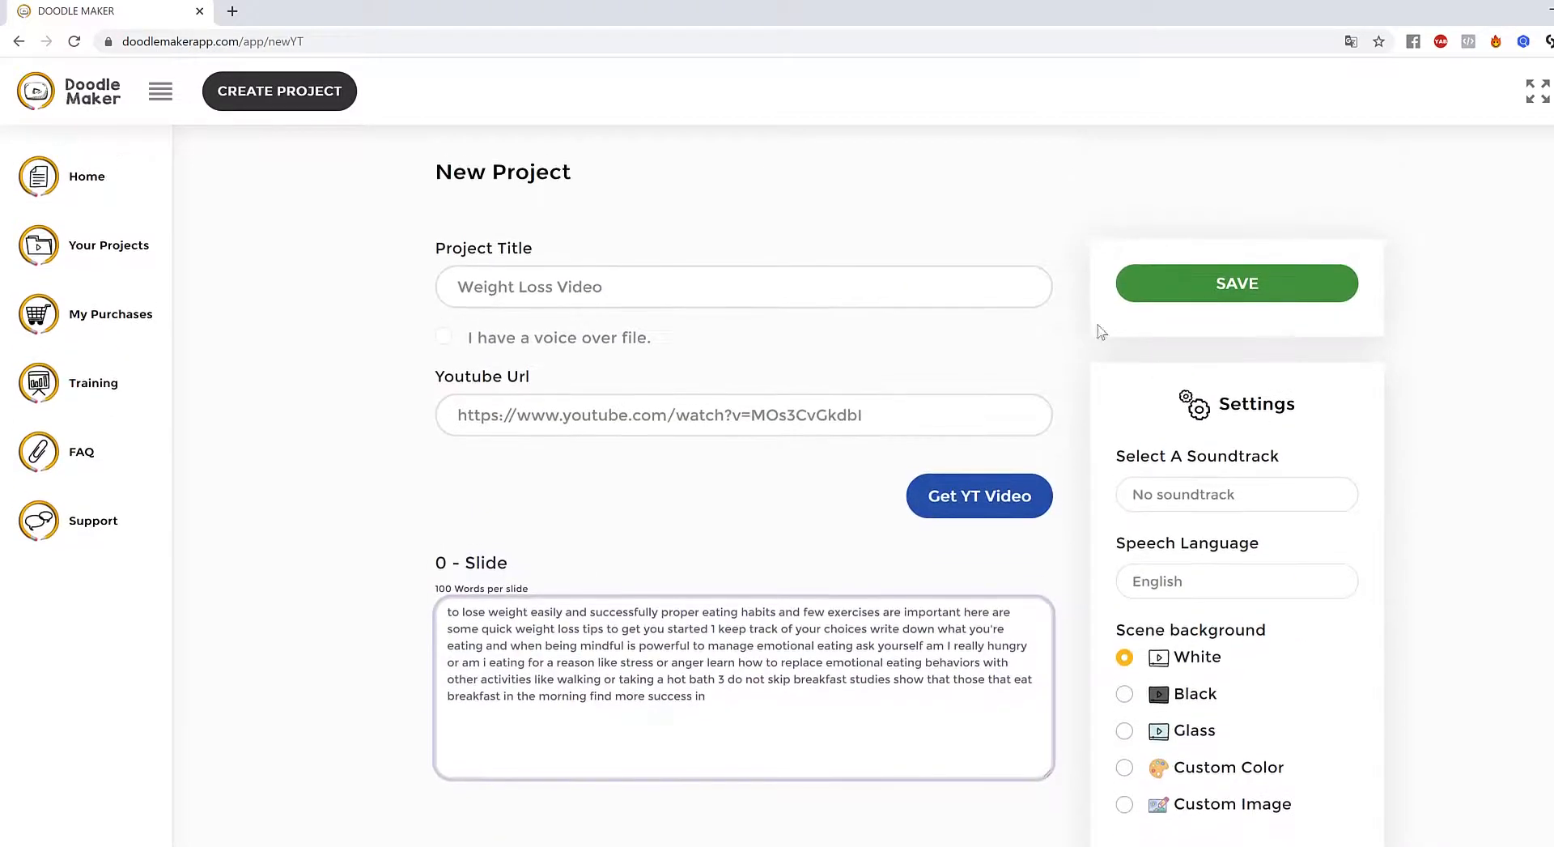
# - Save the new Weight Loss Video project
pyautogui.click(1280, 290)
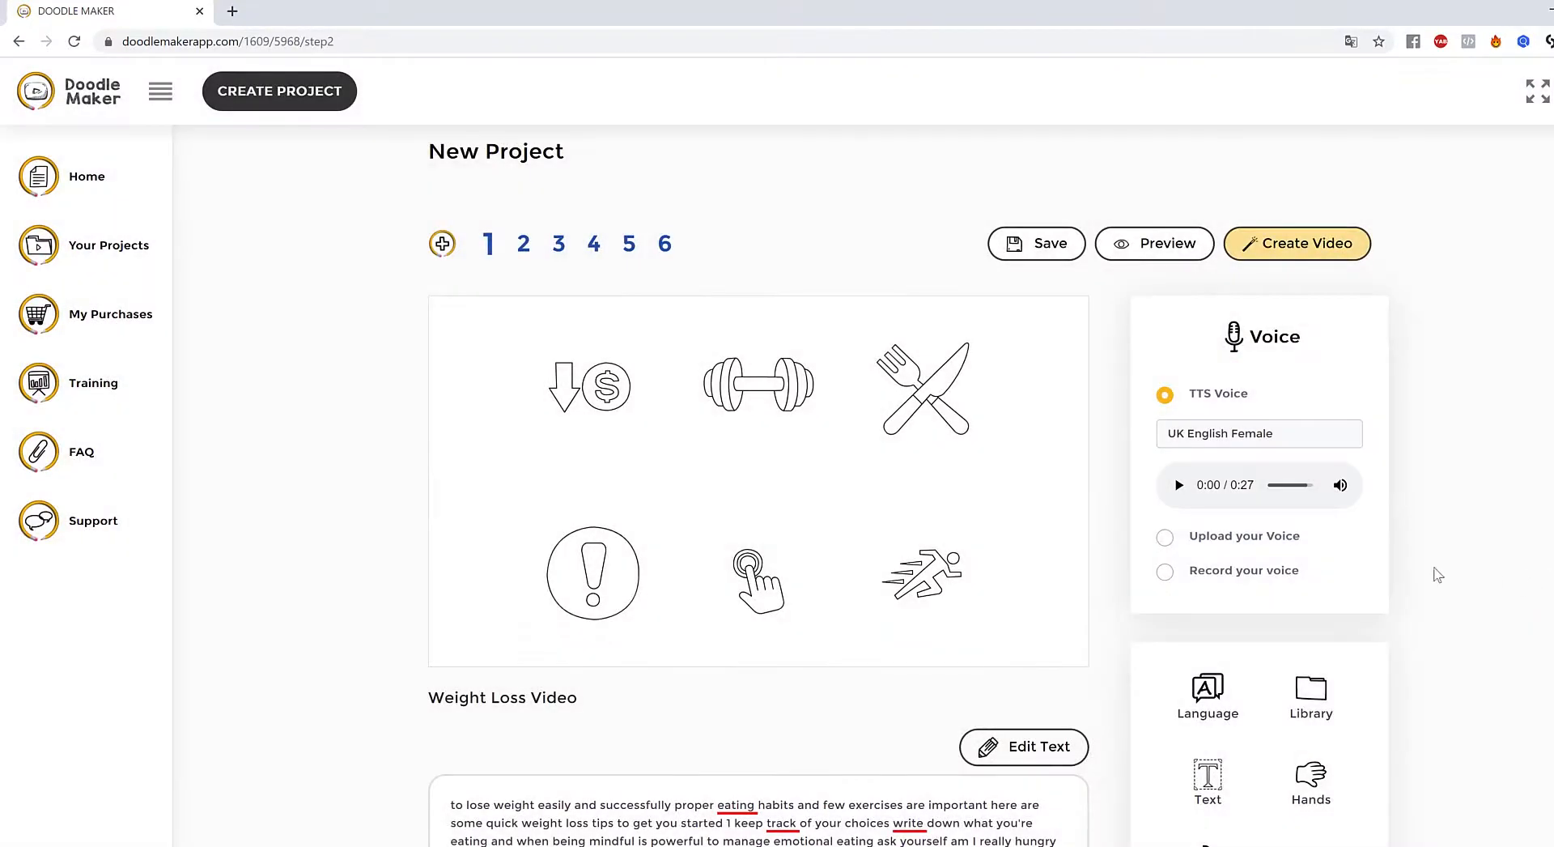
pyautogui.scroll(-3, 1433, 573)
pyautogui.scroll(3, 1428, 573)
pyautogui.scroll(-3, 1296, 558)
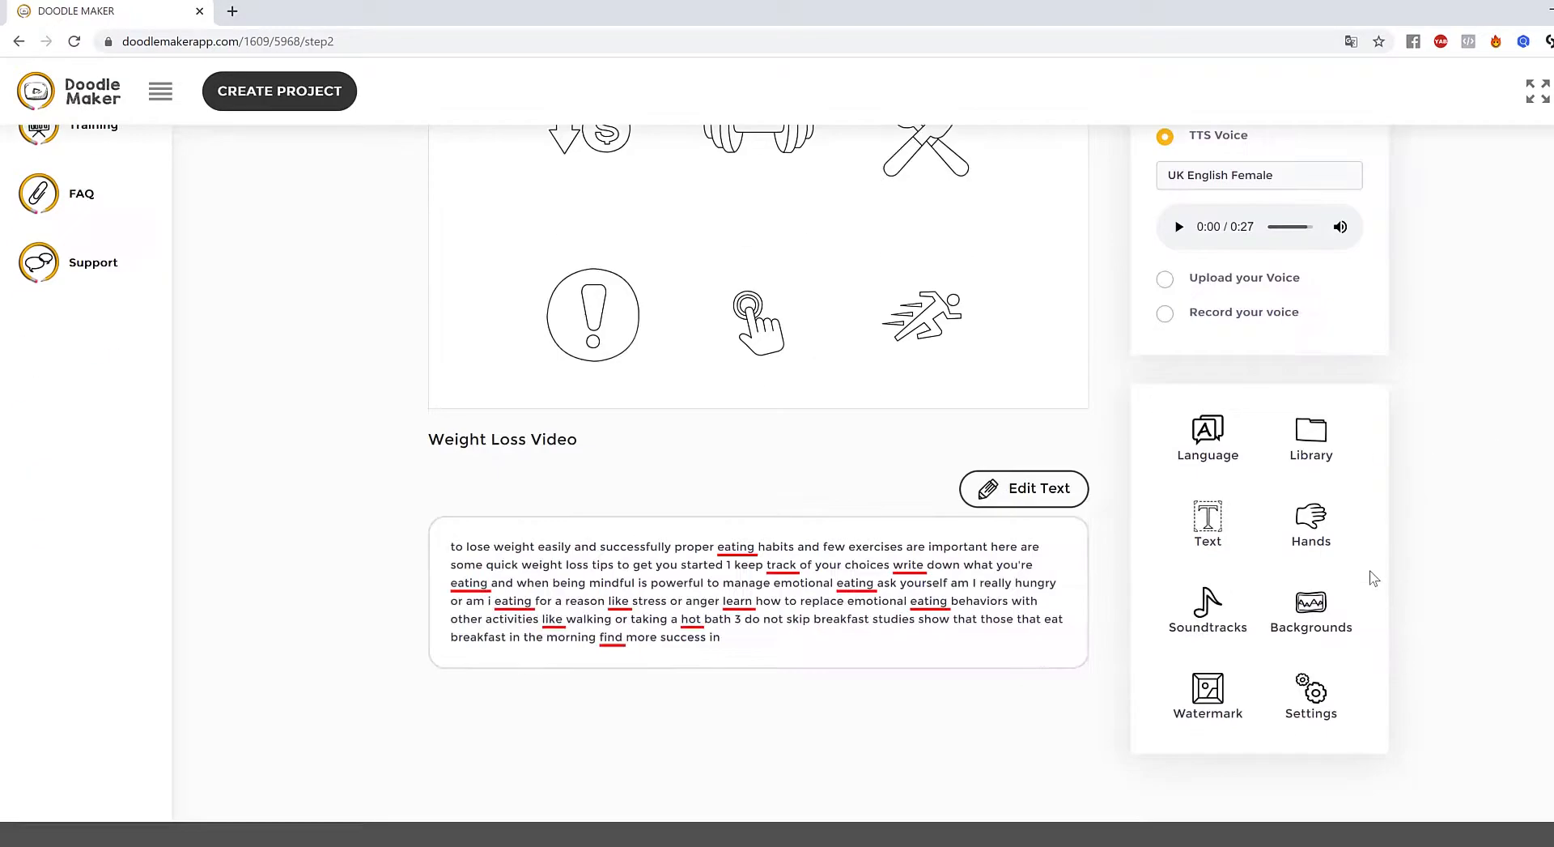
# - Switch the slide's speech language to Italian with Auto Translation enabled
pyautogui.click(1209, 431)
pyautogui.click(794, 194)
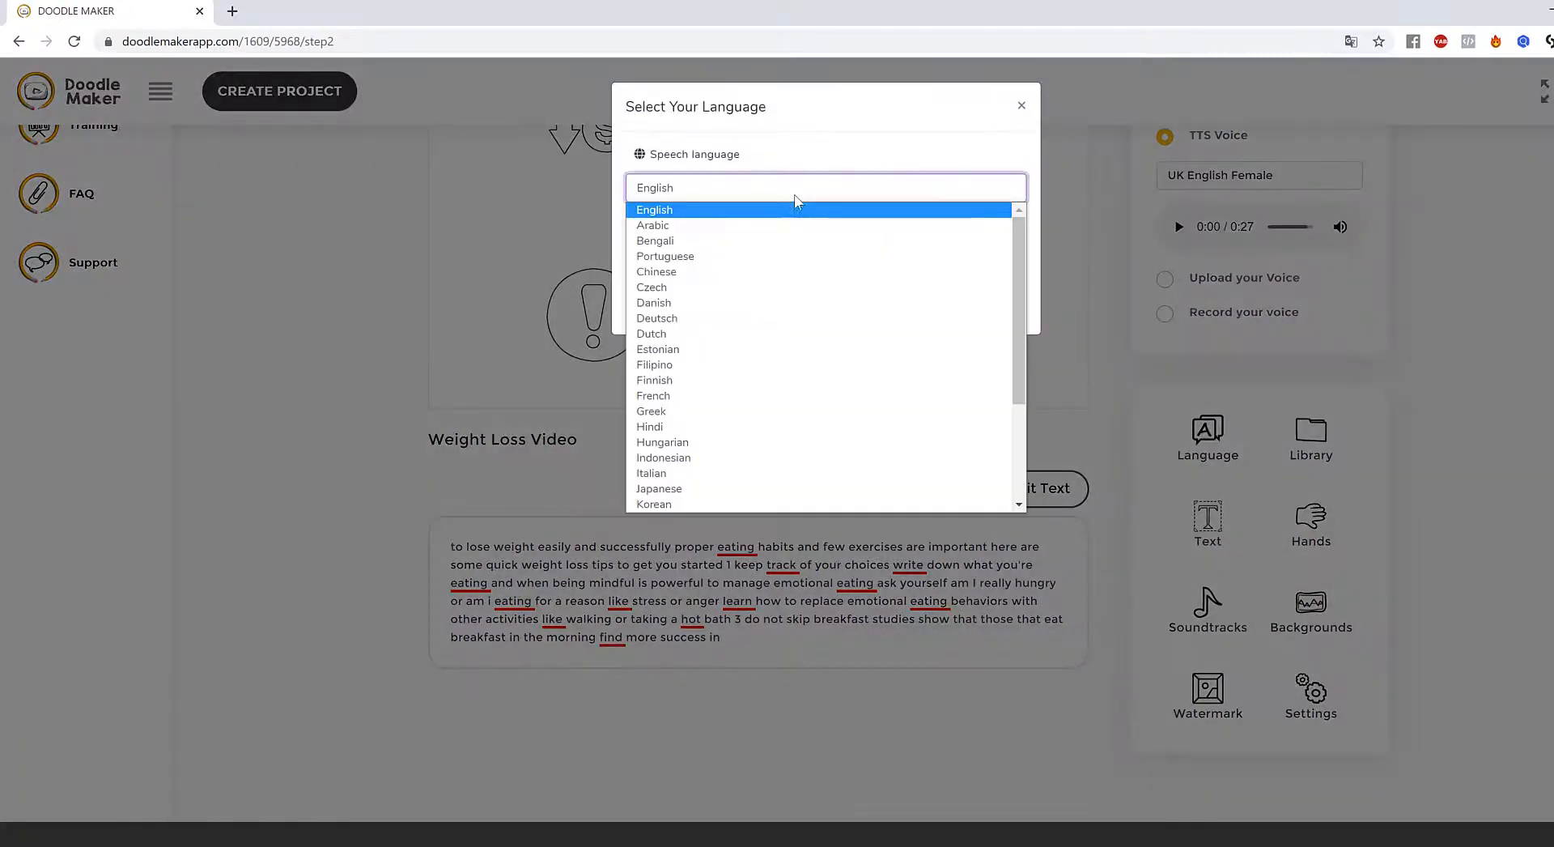
pyautogui.scroll(-2, 761, 370)
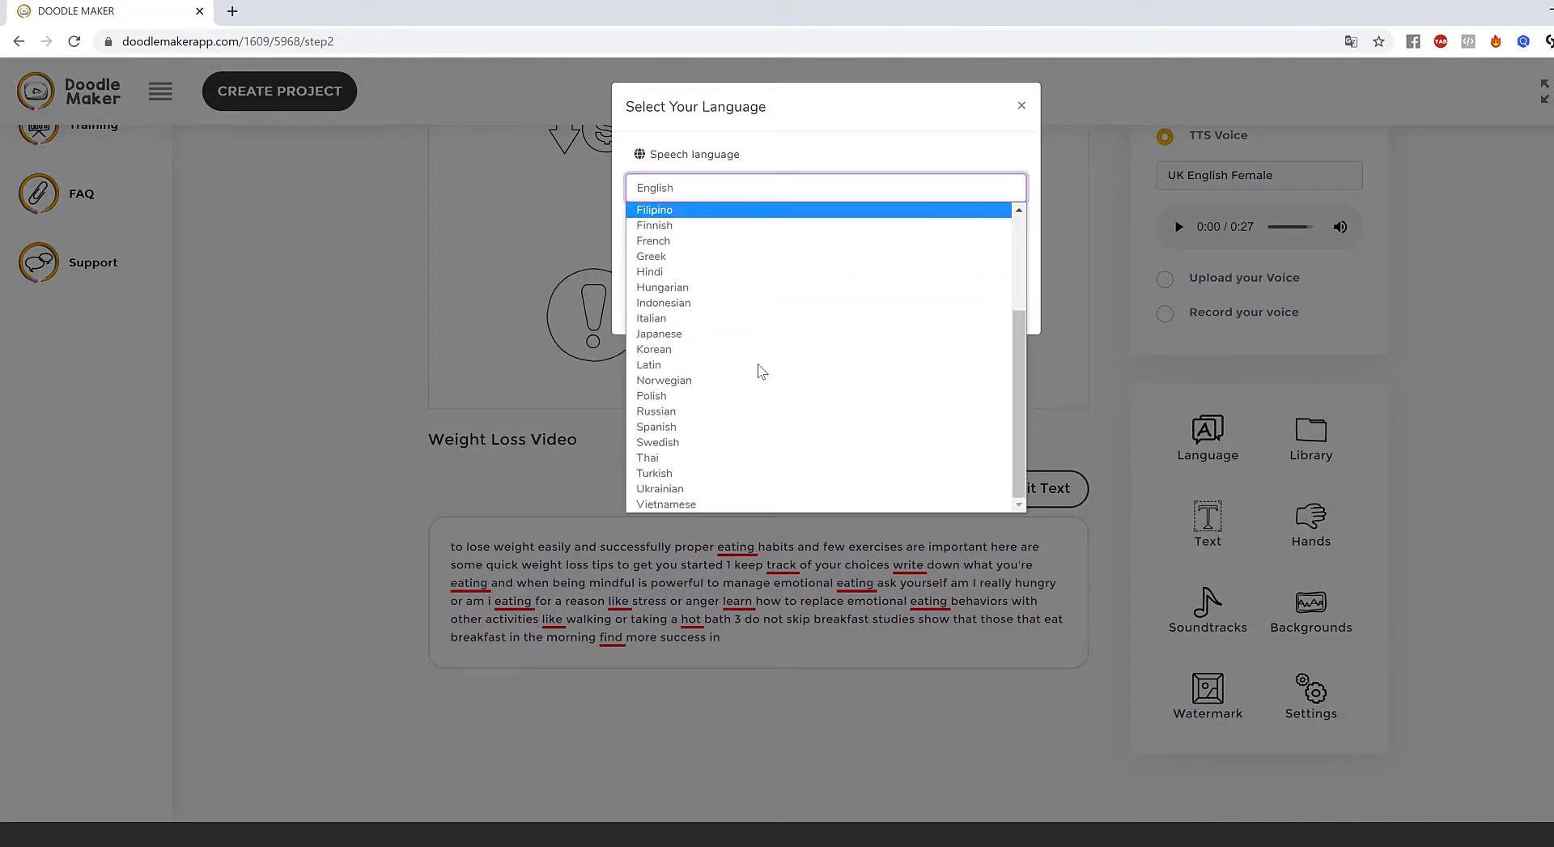
pyautogui.scroll(3, 746, 444)
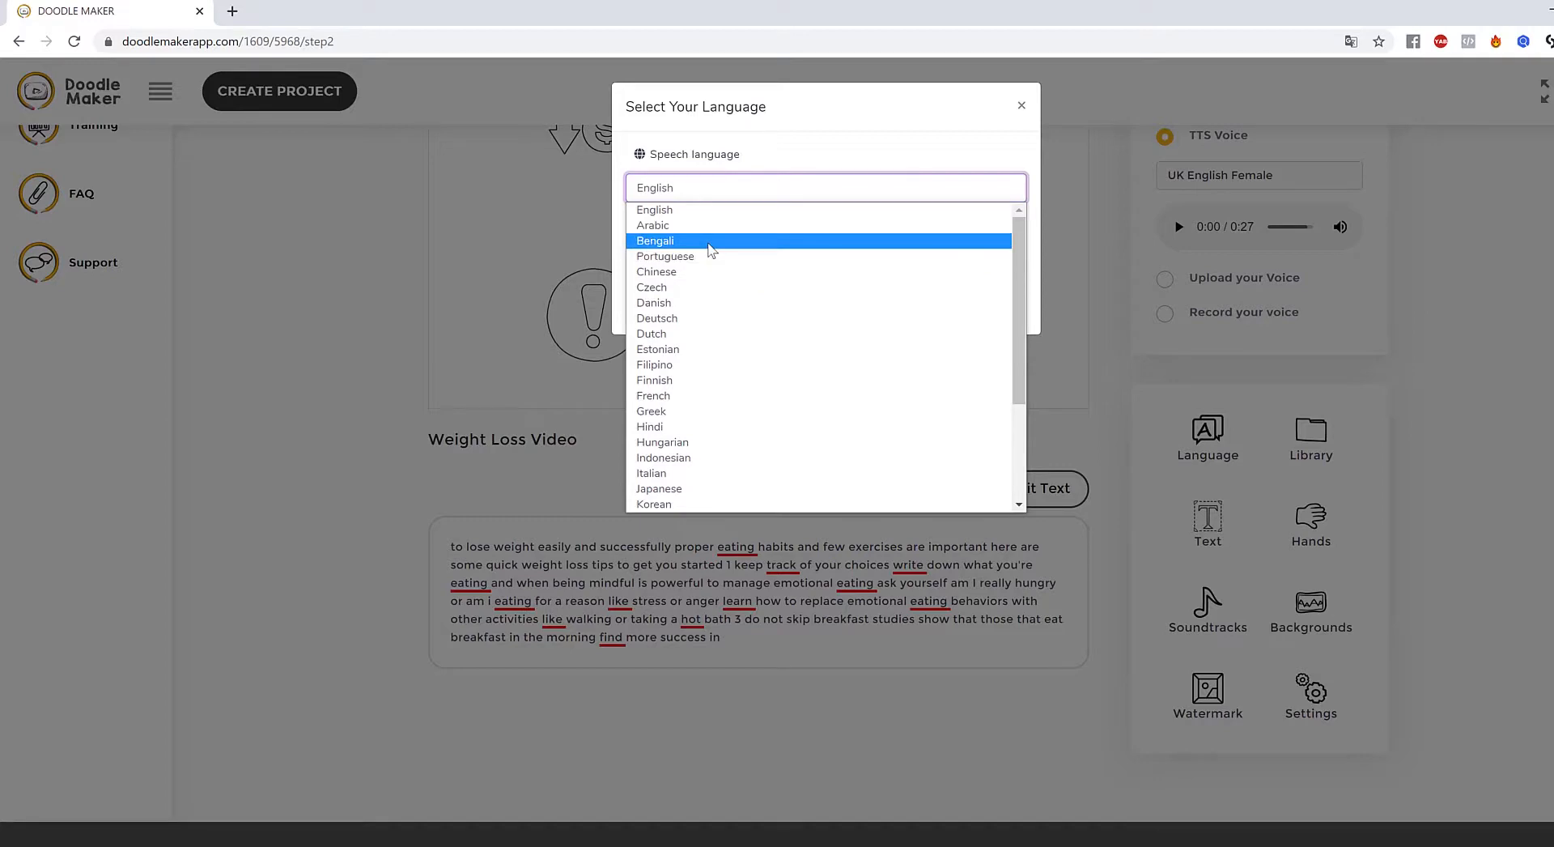
pyautogui.scroll(-2, 701, 348)
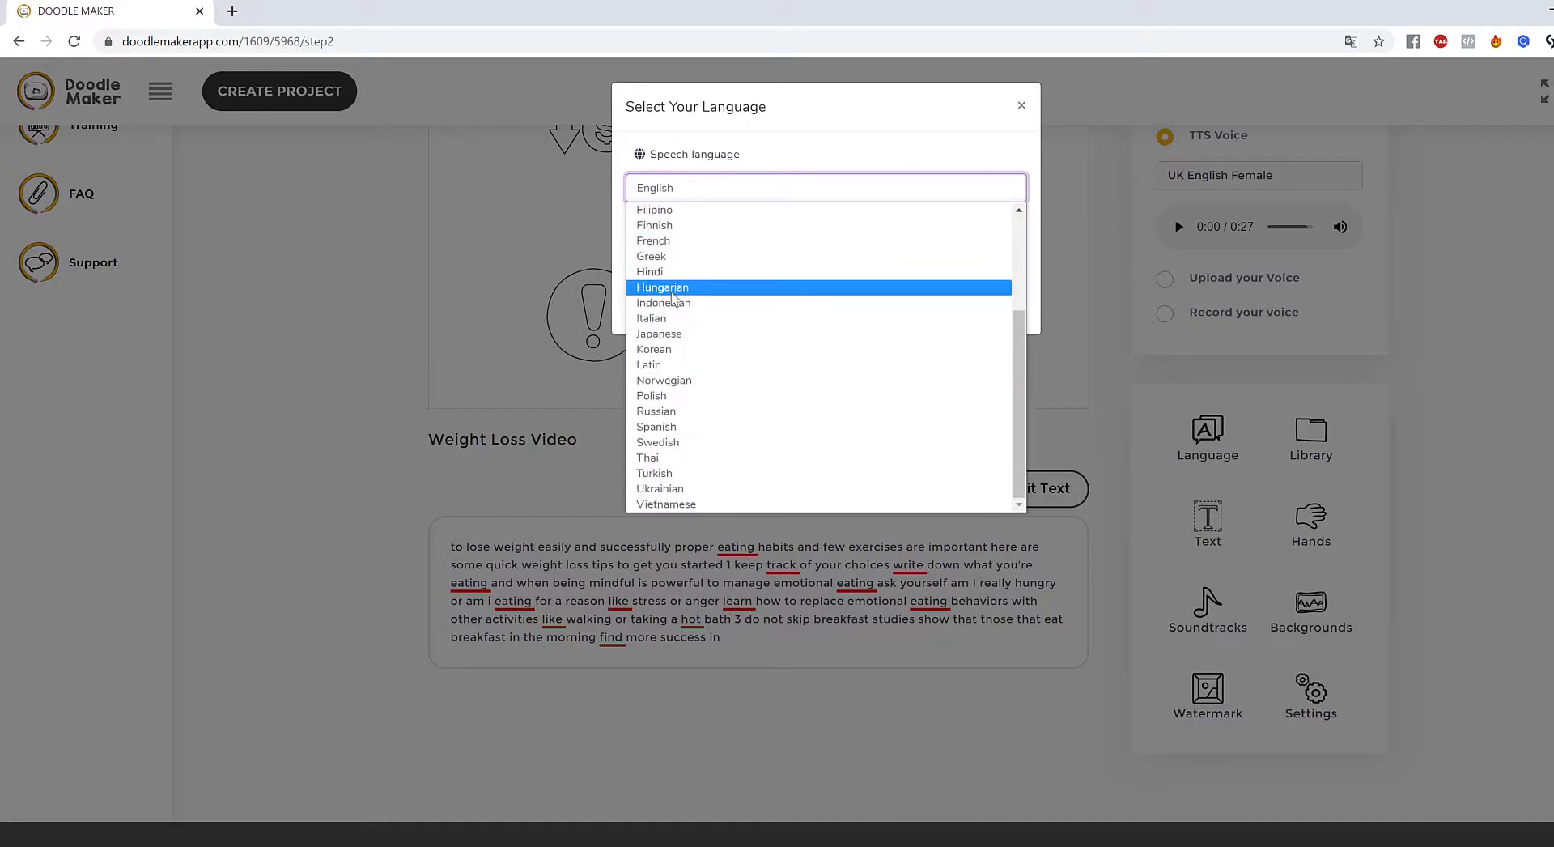
pyautogui.click(686, 321)
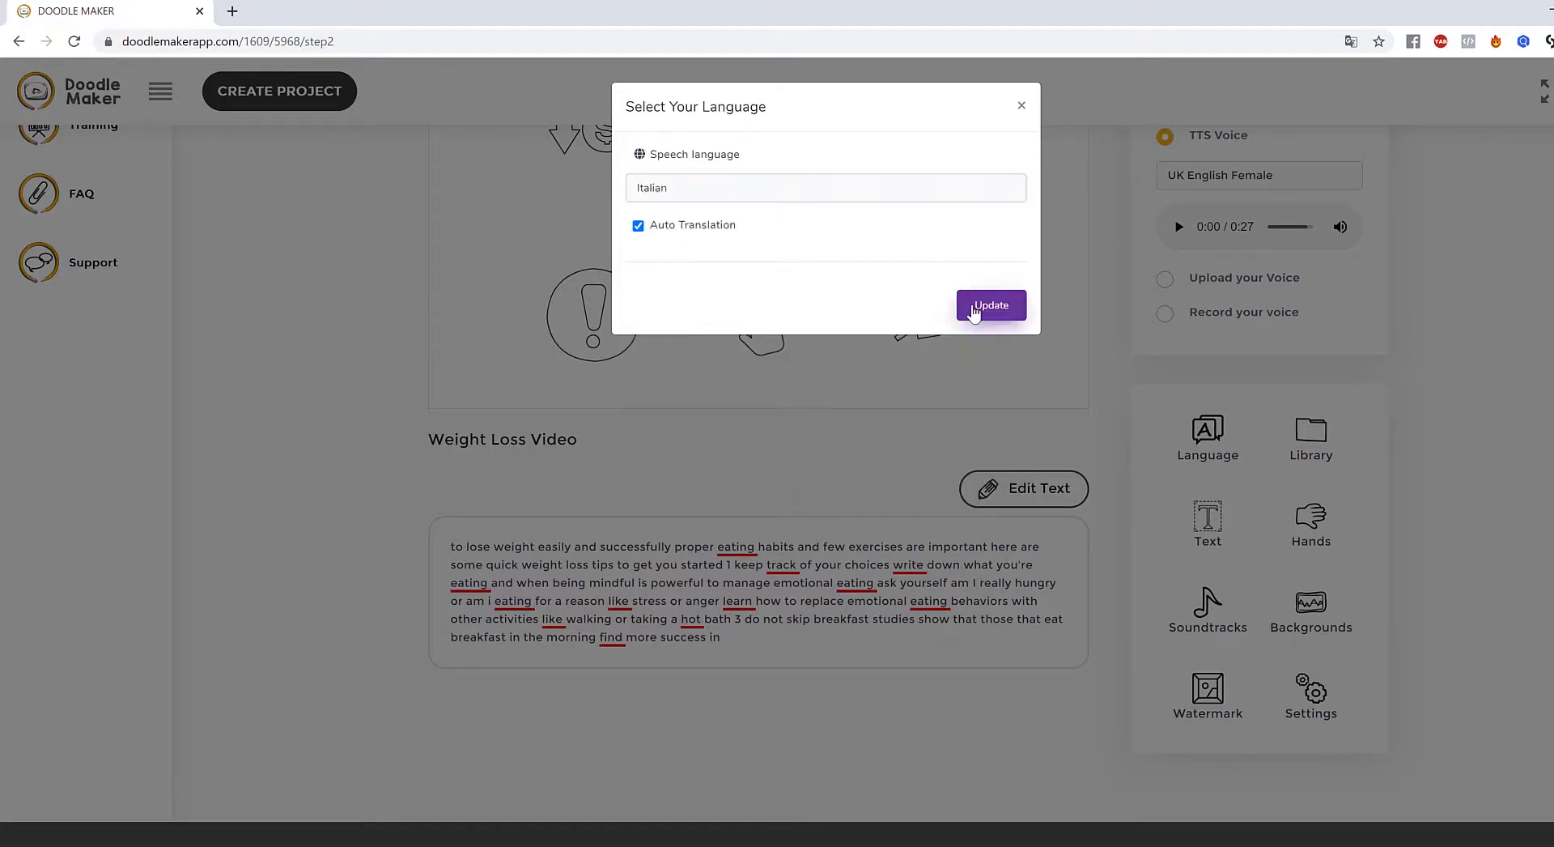
pyautogui.click(985, 306)
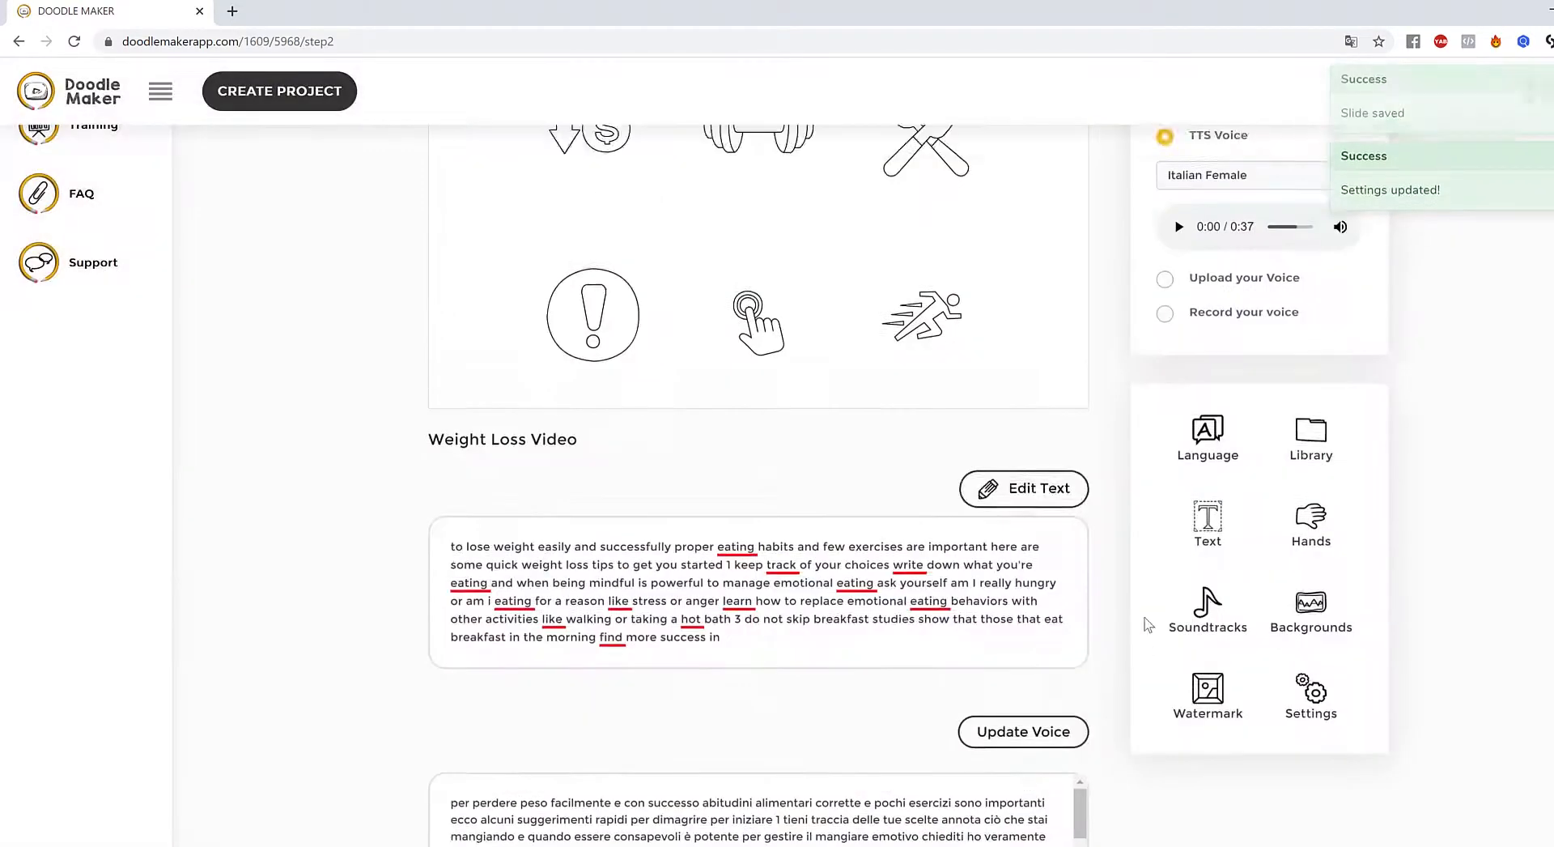
pyautogui.scroll(-2, 1148, 630)
pyautogui.moveTo(1082, 674); pyautogui.dragTo(1094, 711)
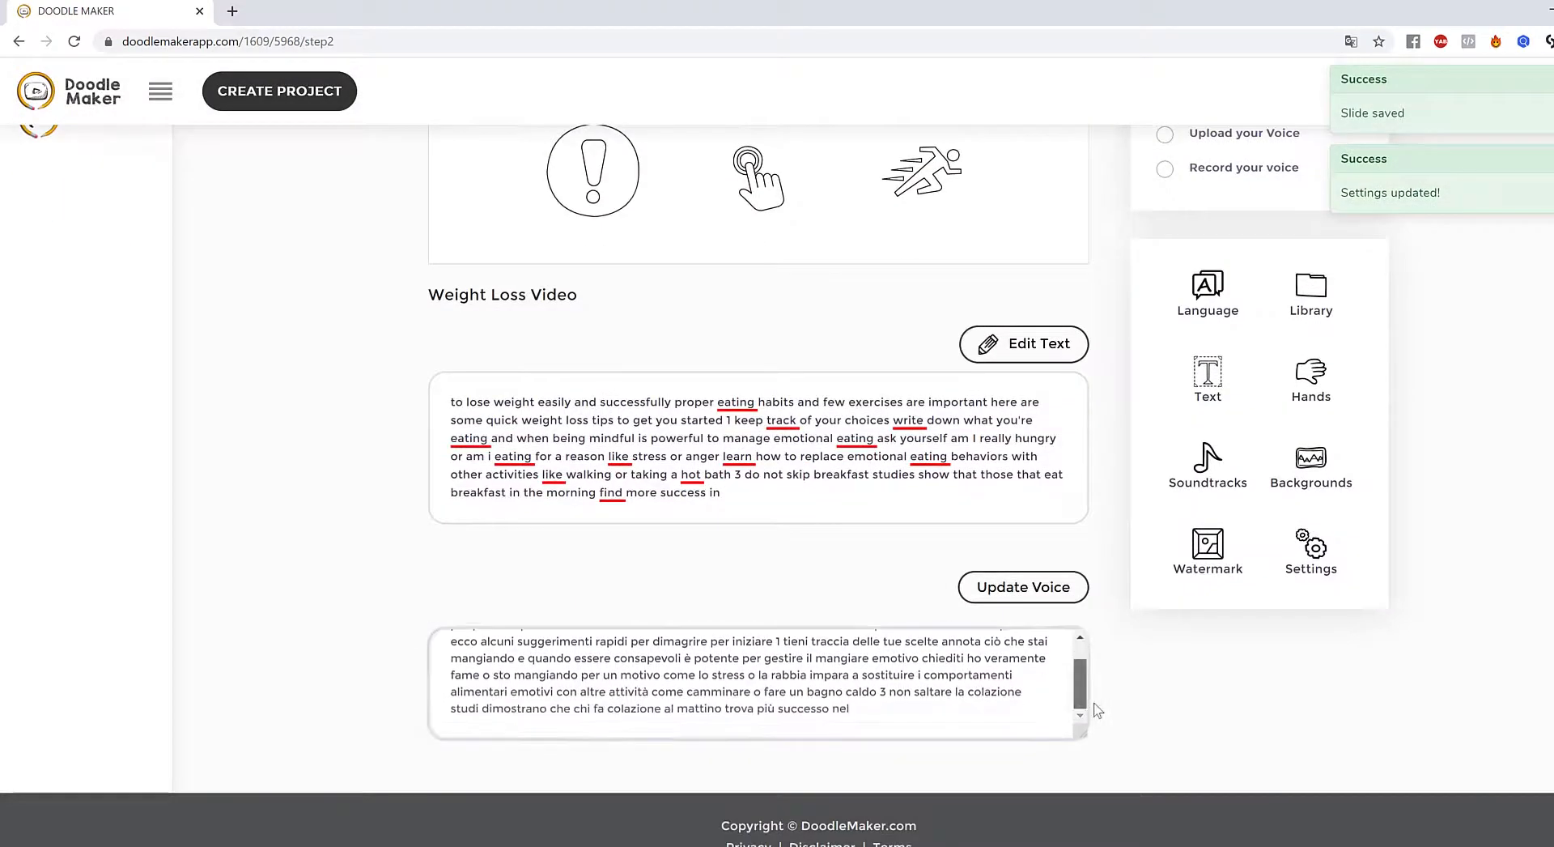
pyautogui.scroll(5, 853, 301)
# - Select the fork-and-knife, running man, exclamation and dollar icons, then clear the selection
pyautogui.click(923, 431)
pyautogui.click(931, 541)
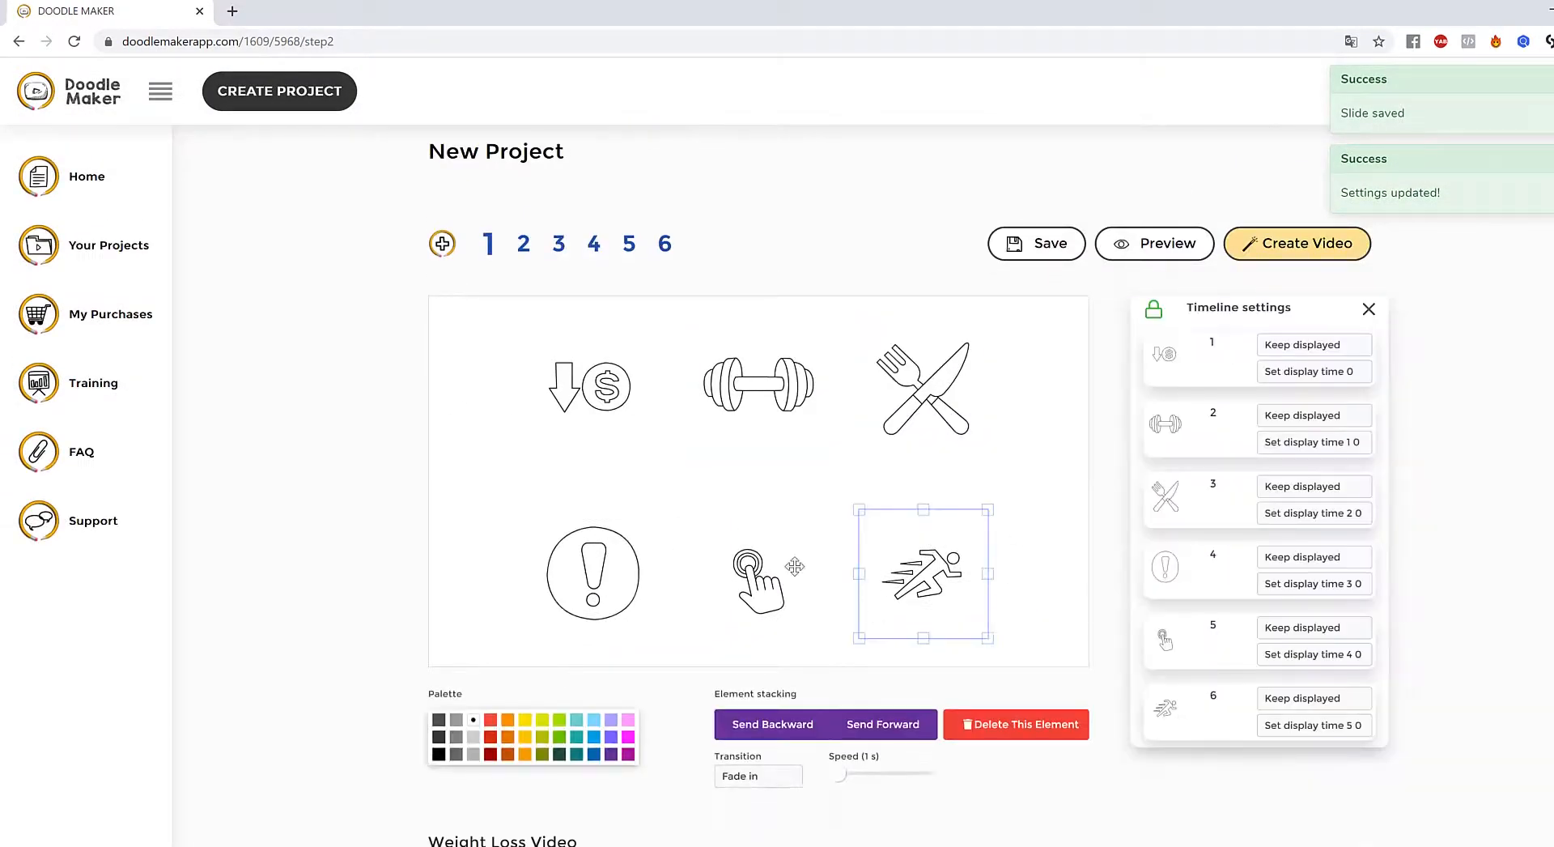
pyautogui.click(638, 559)
pyautogui.click(574, 374)
pyautogui.click(1486, 396)
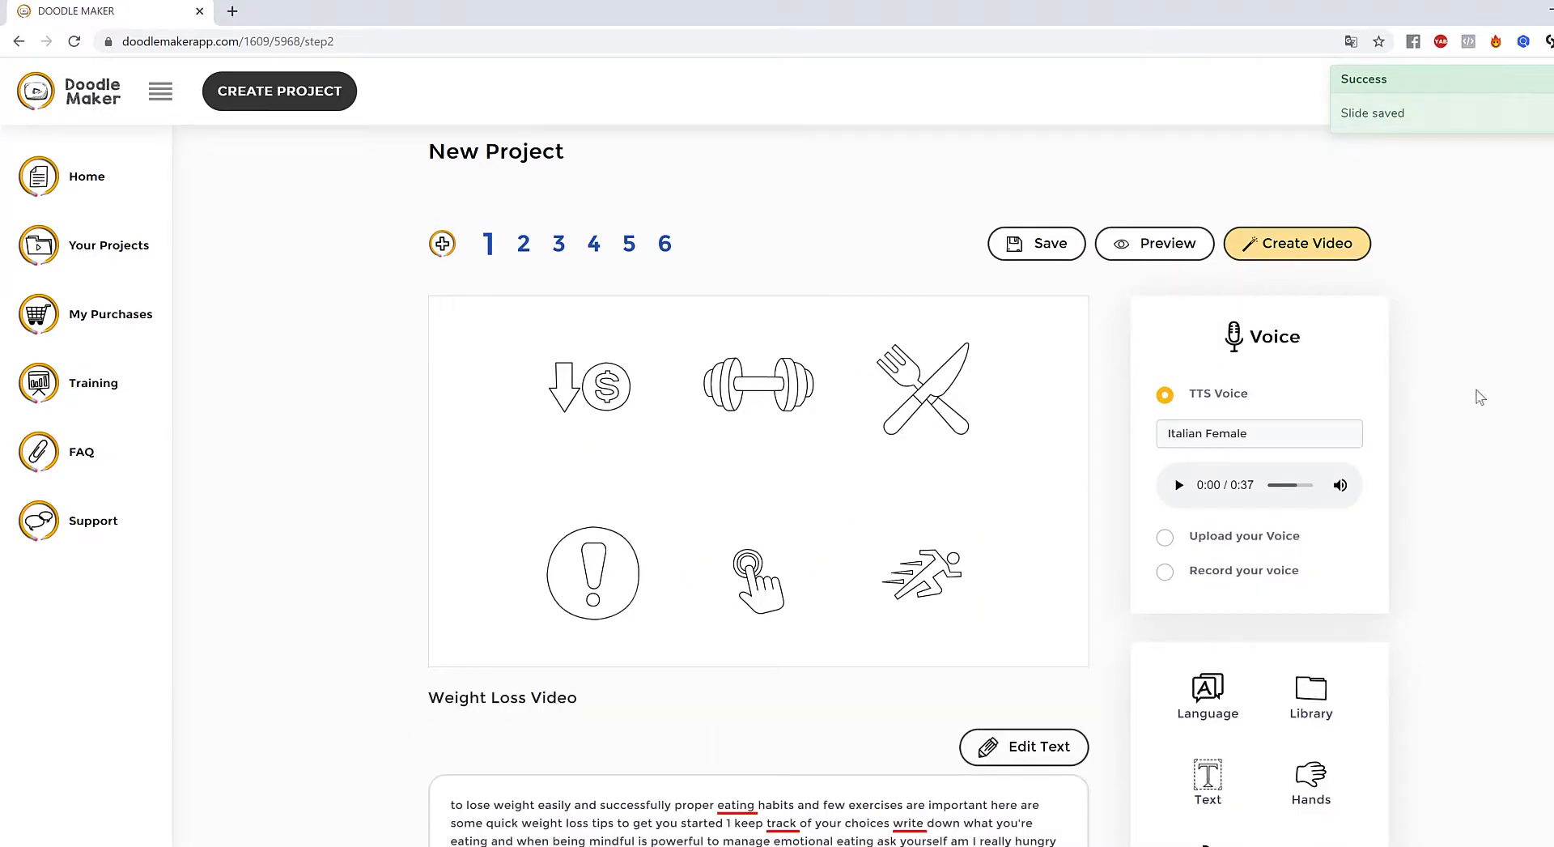
# - Set the TTS narration voice to Italian - Alessia (Female)
pyautogui.click(1207, 438)
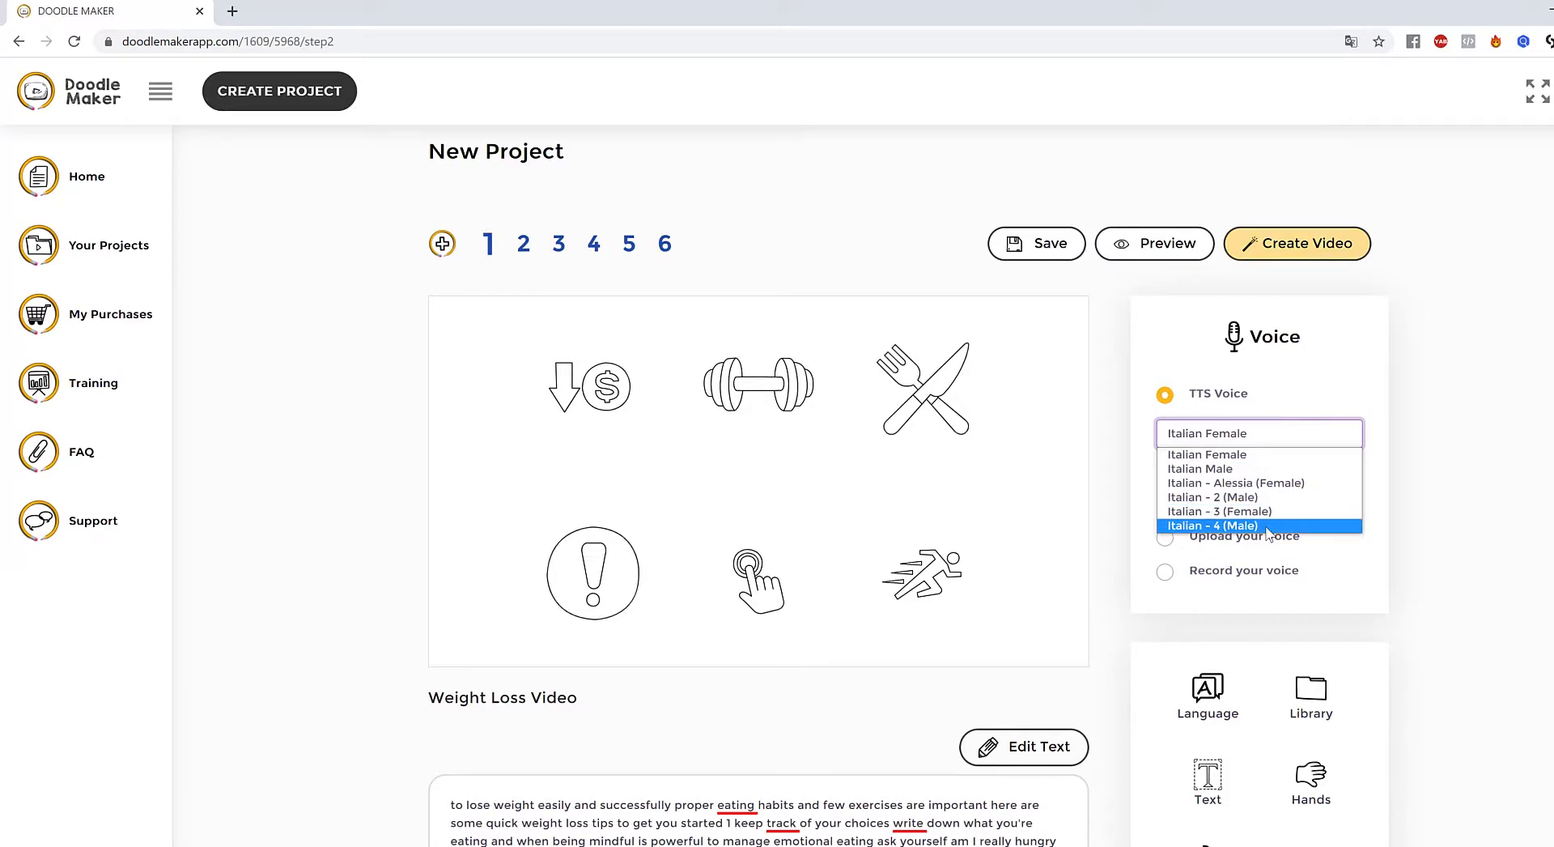
pyautogui.click(1270, 484)
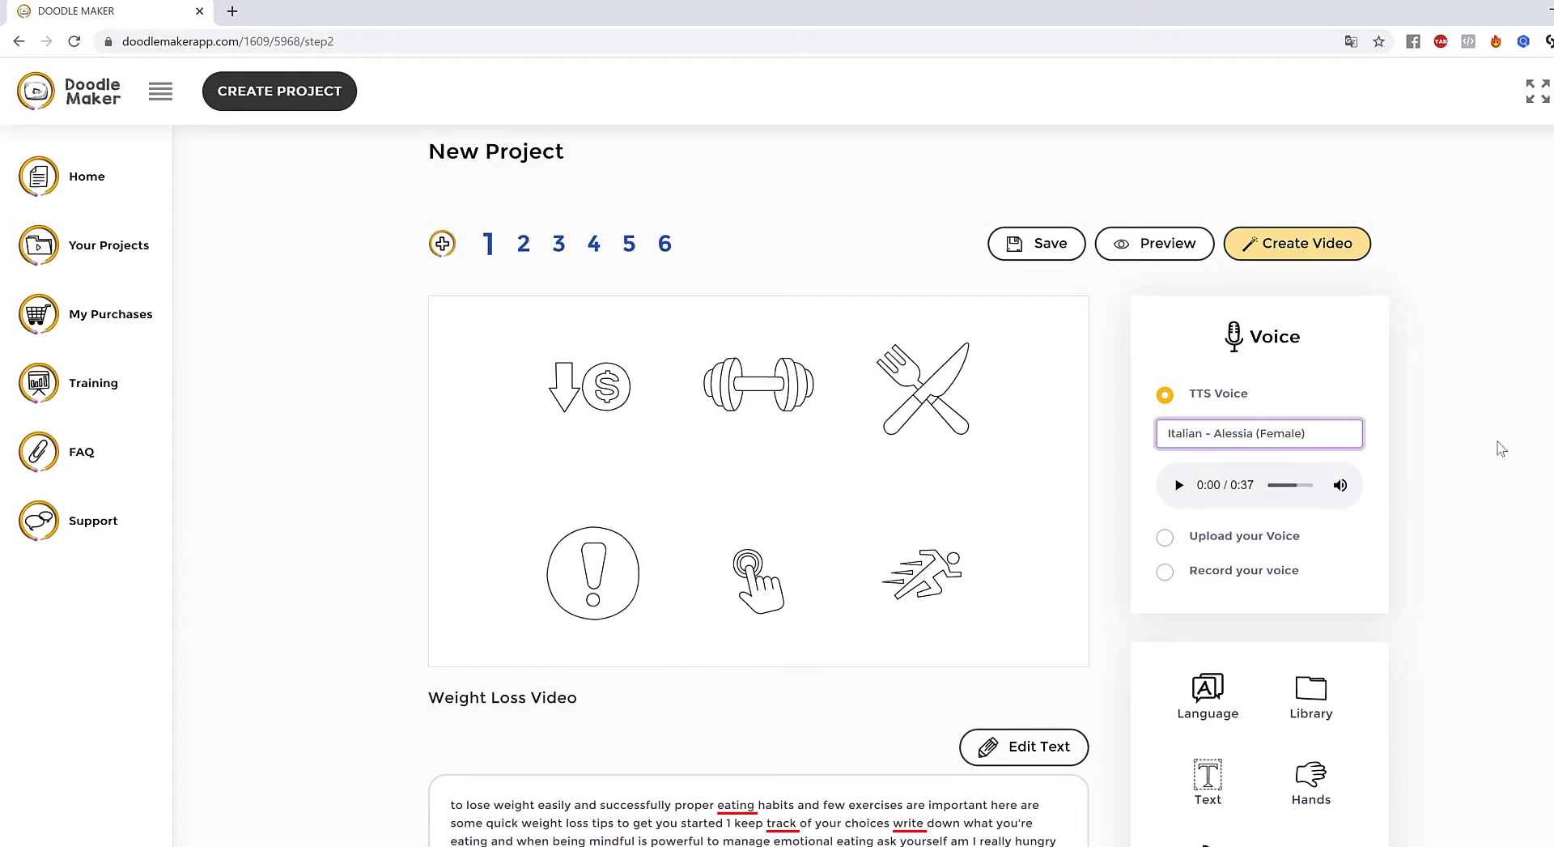
pyautogui.scroll(-5, 1469, 397)
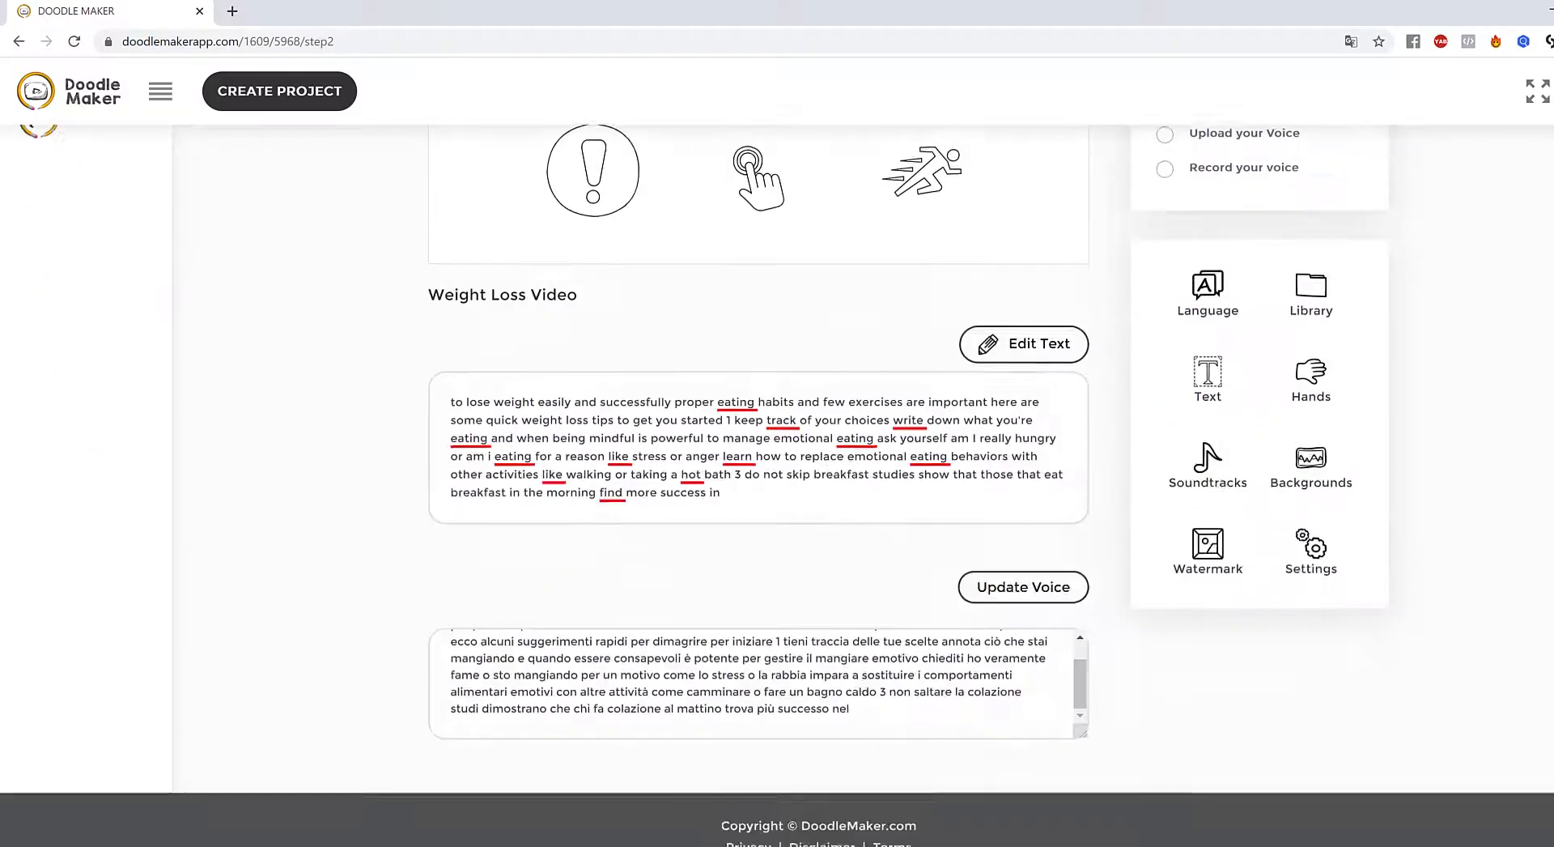
pyautogui.scroll(4, 745, 377)
# - Colour the dollar-arrow icon red, the dumbbell dark red and the hand icon dark green
pyautogui.click(635, 385)
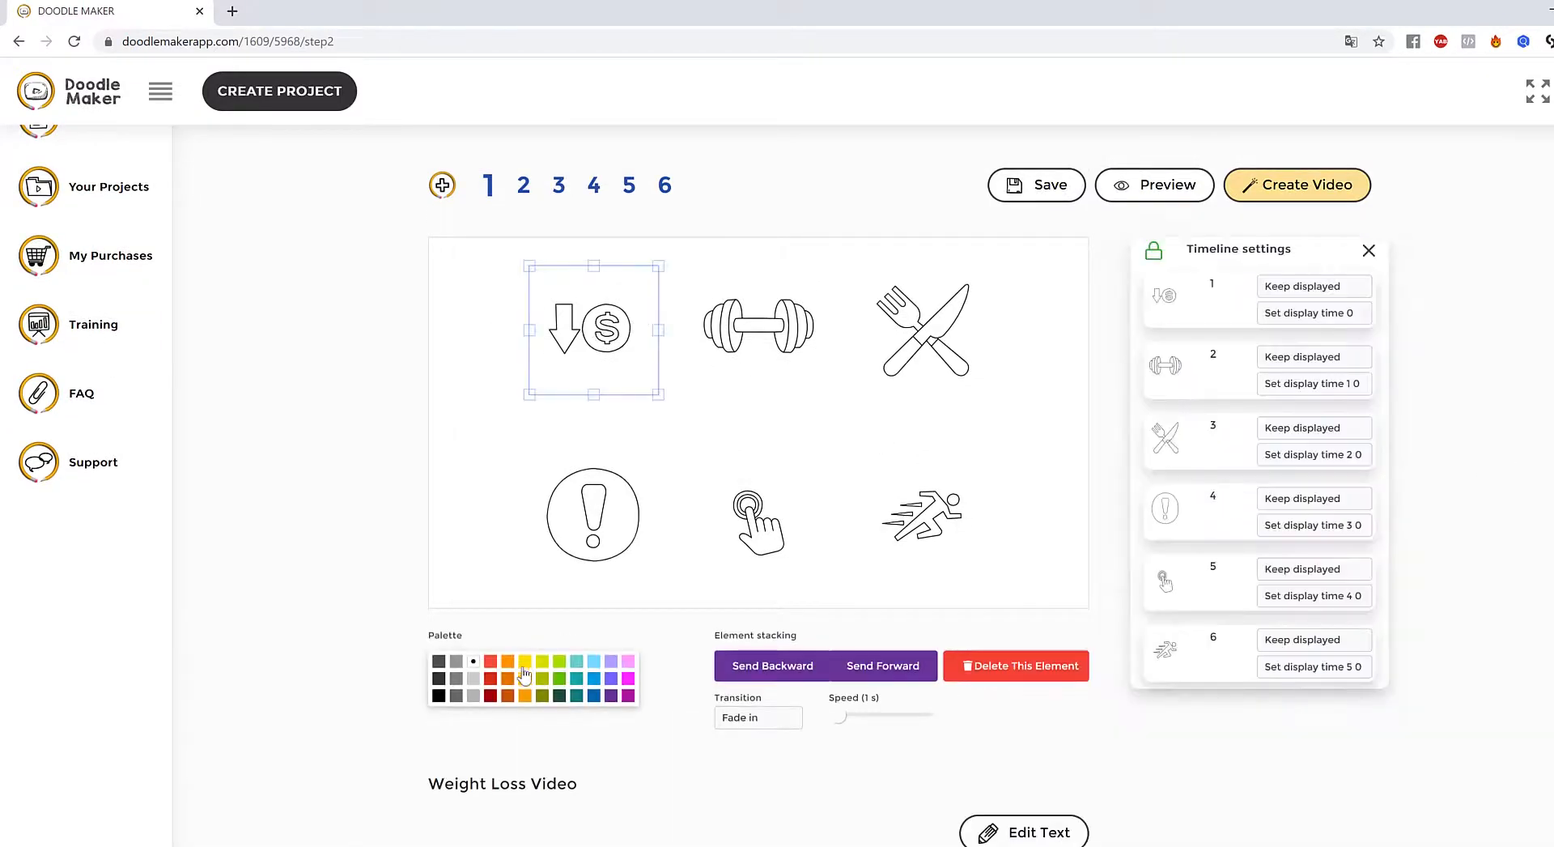
pyautogui.click(495, 668)
pyautogui.click(750, 397)
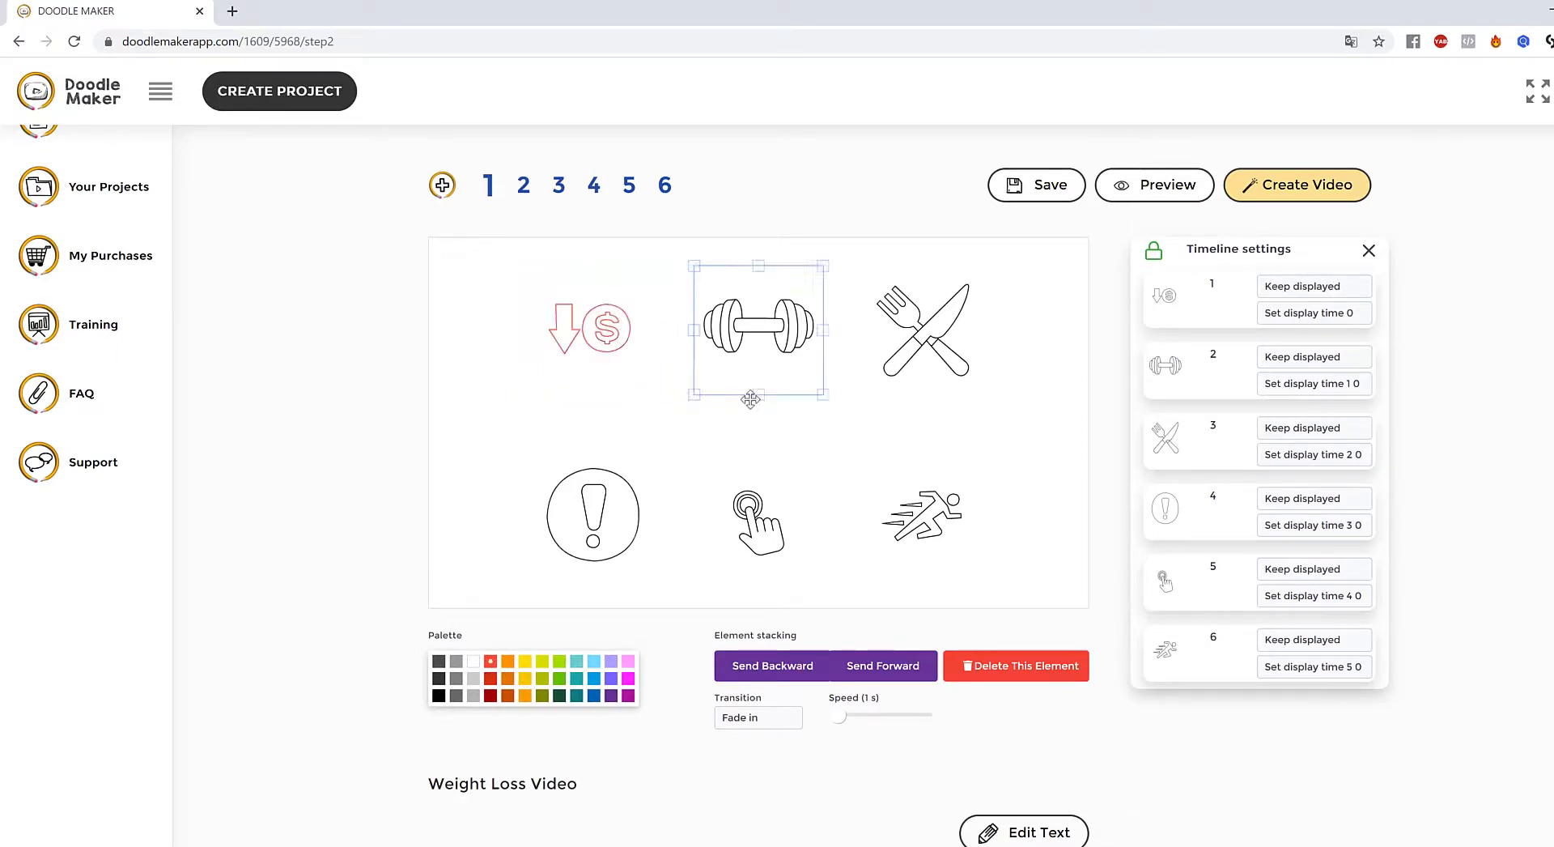
pyautogui.click(491, 698)
pyautogui.click(773, 525)
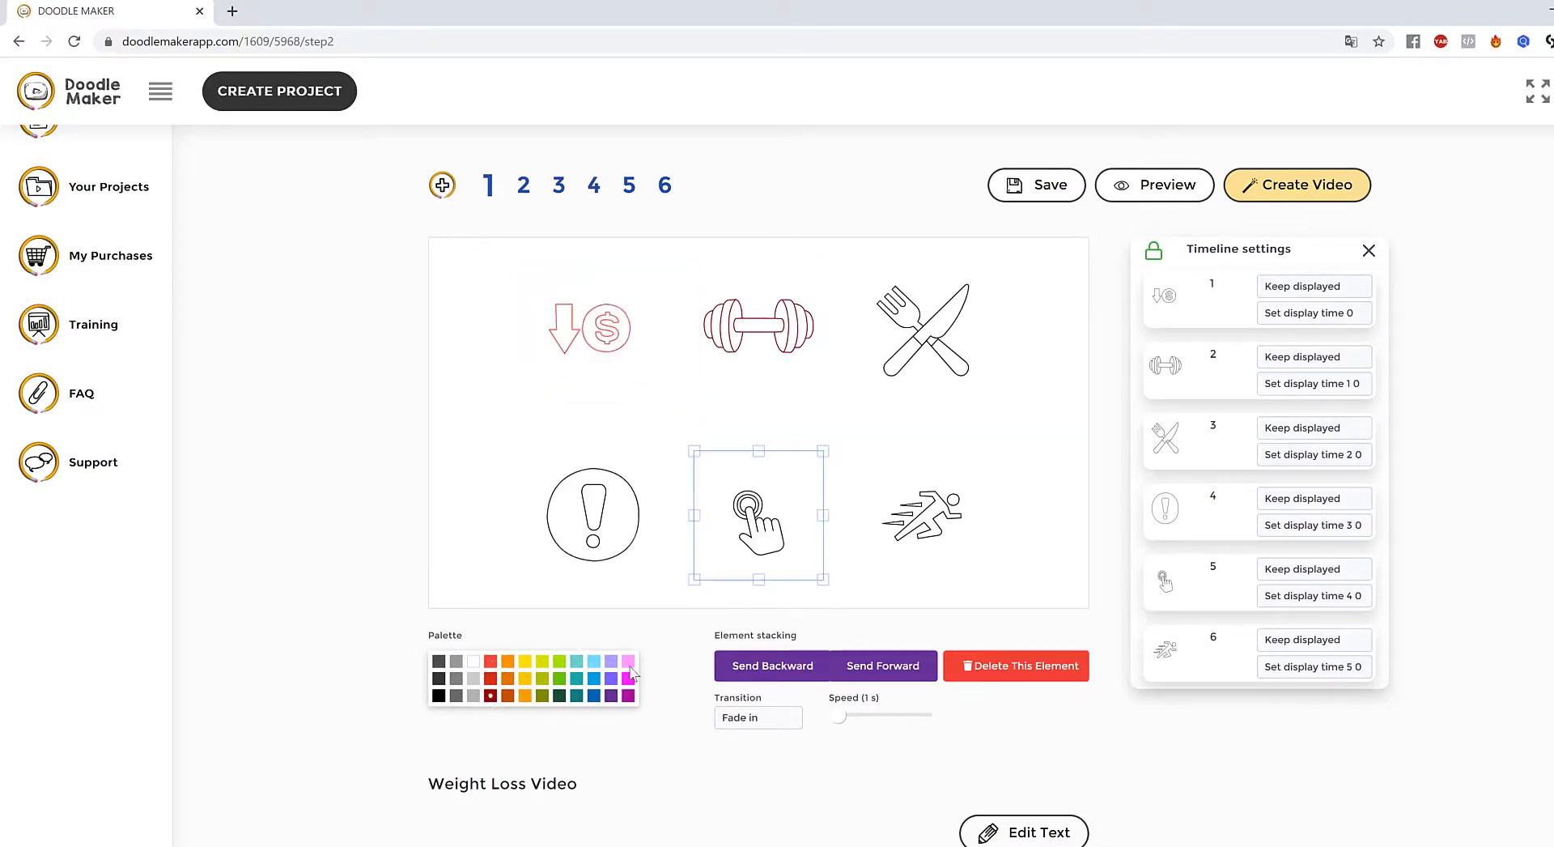
pyautogui.click(559, 698)
# - Select the runner and exclamation icons, then save the slide and move to slide 2
pyautogui.click(945, 513)
pyautogui.click(595, 522)
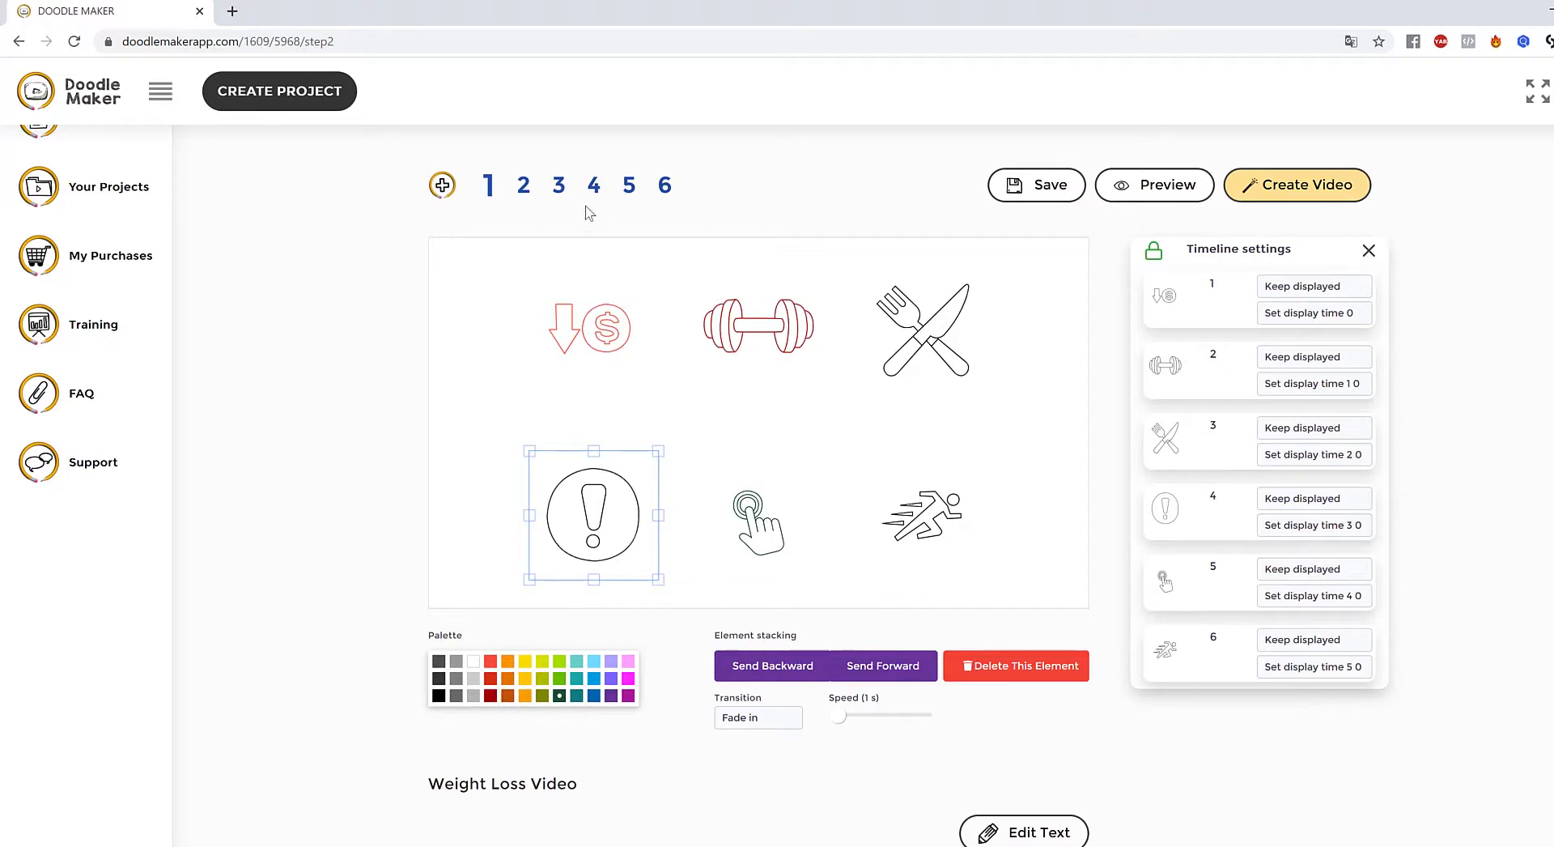
pyautogui.click(523, 186)
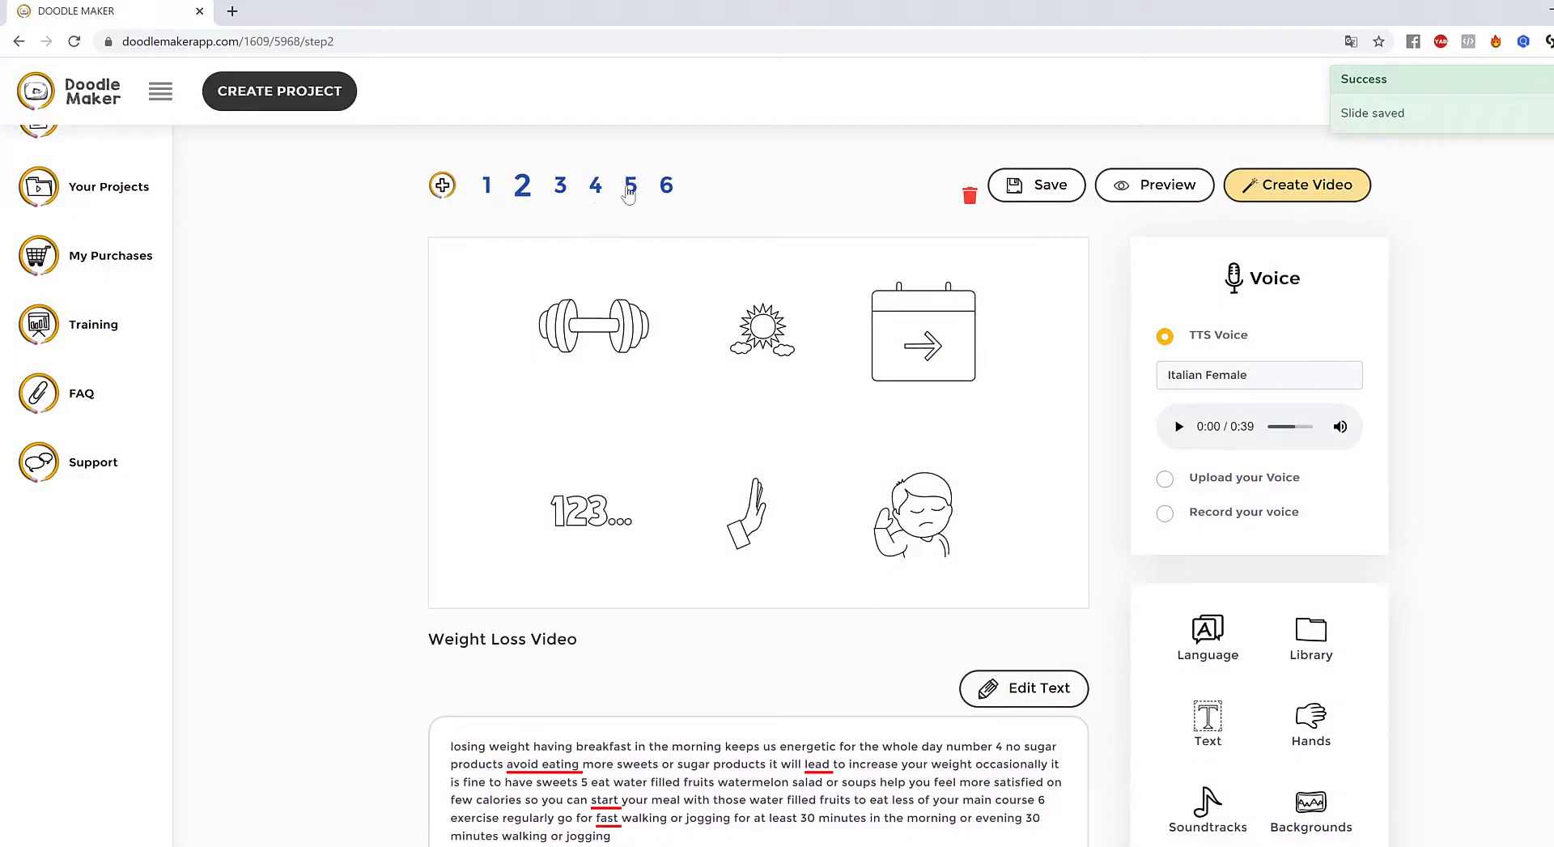
# - Open slide 5 and nudge its palette icon slightly down-left, then review the narration text
pyautogui.click(630, 188)
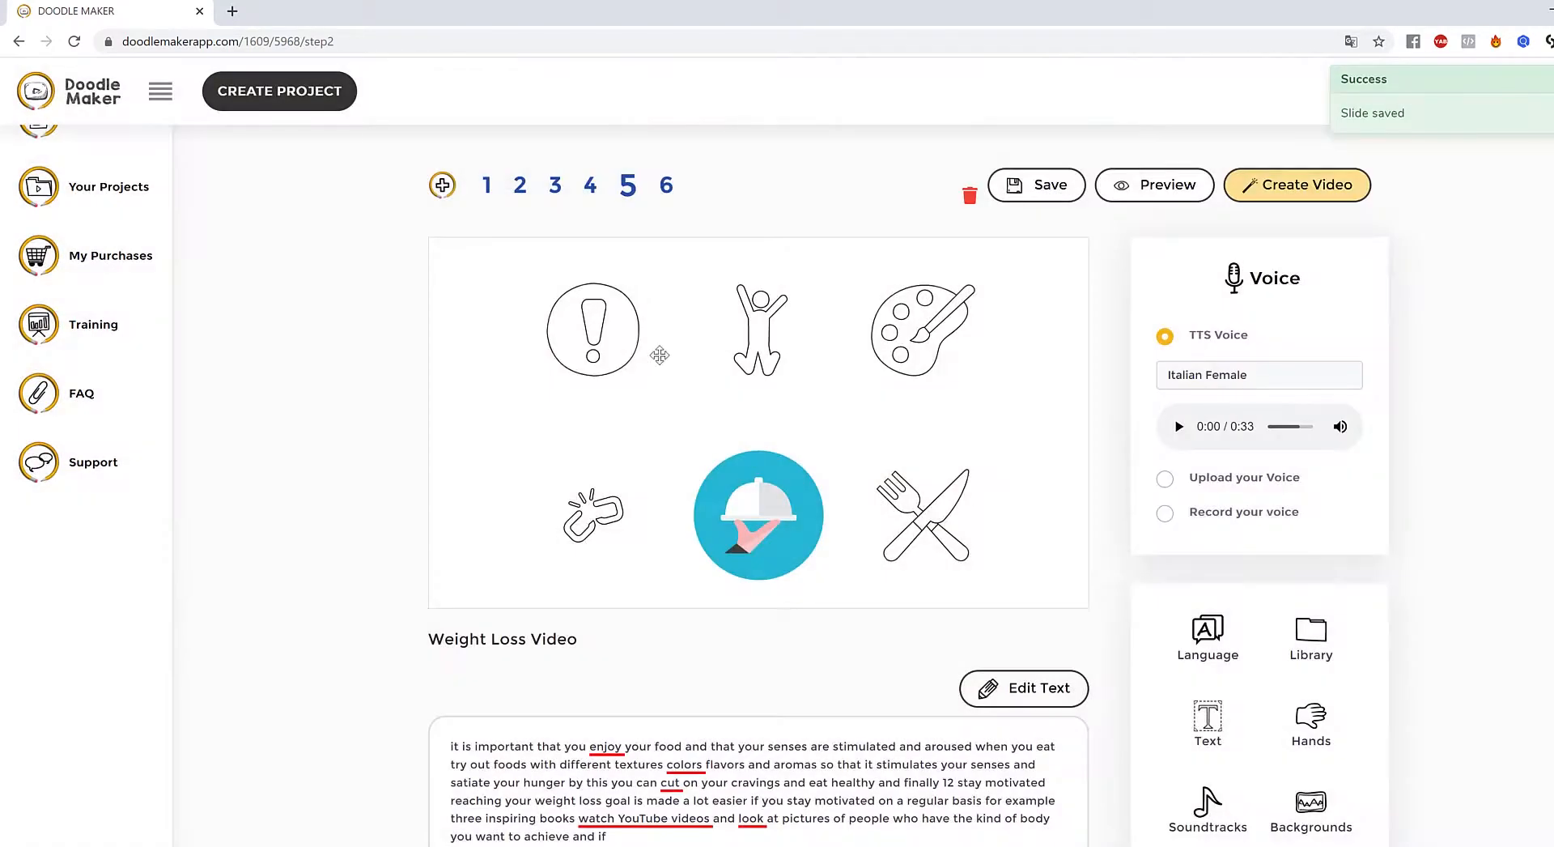
pyautogui.click(909, 330)
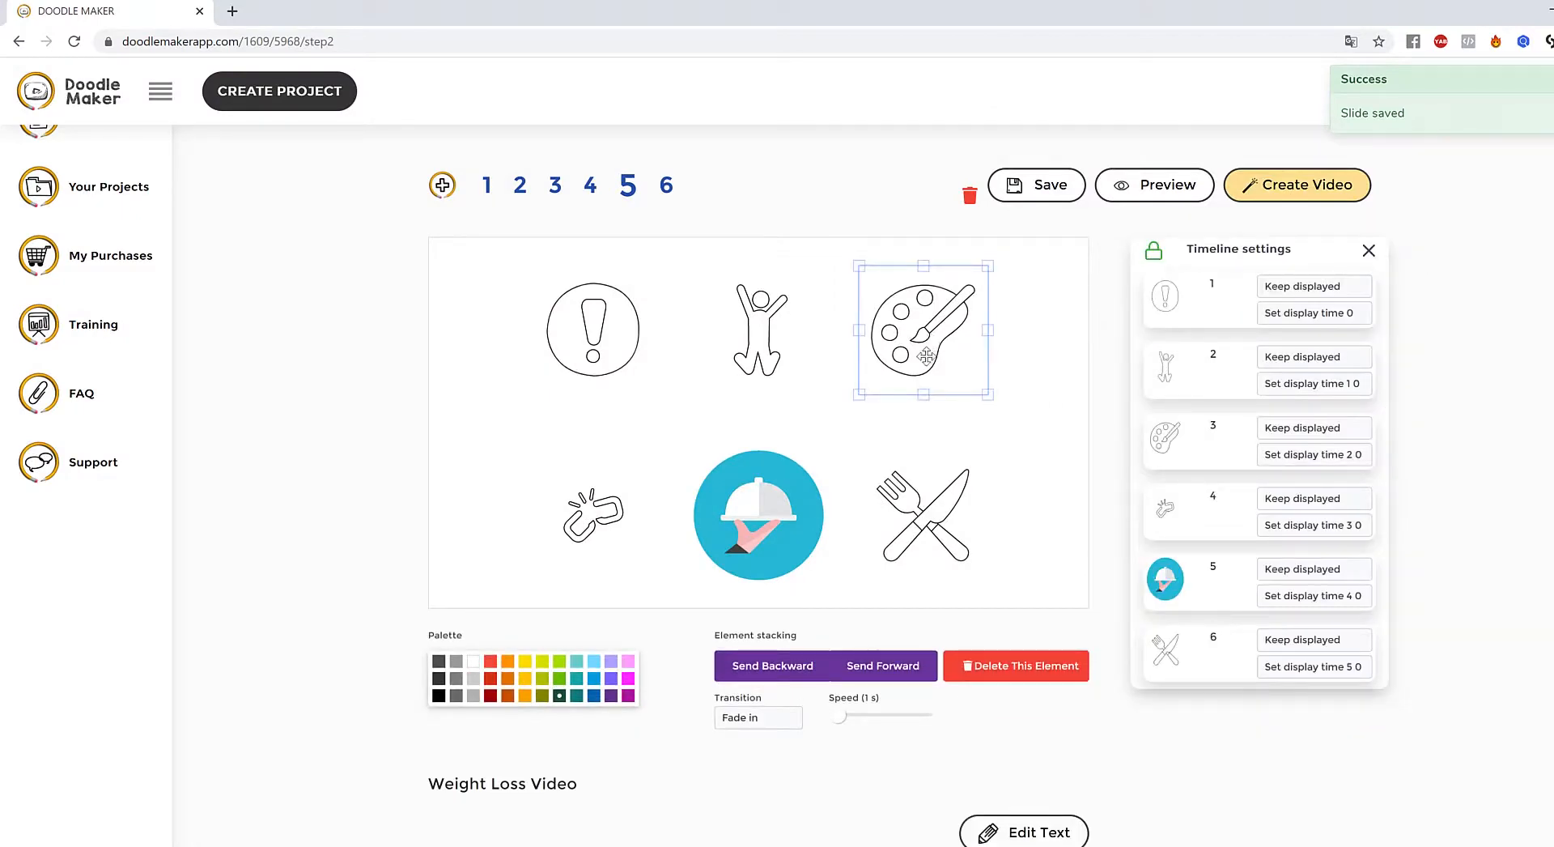
pyautogui.moveTo(921, 336); pyautogui.dragTo(917, 340)
pyautogui.scroll(-4, 860, 464)
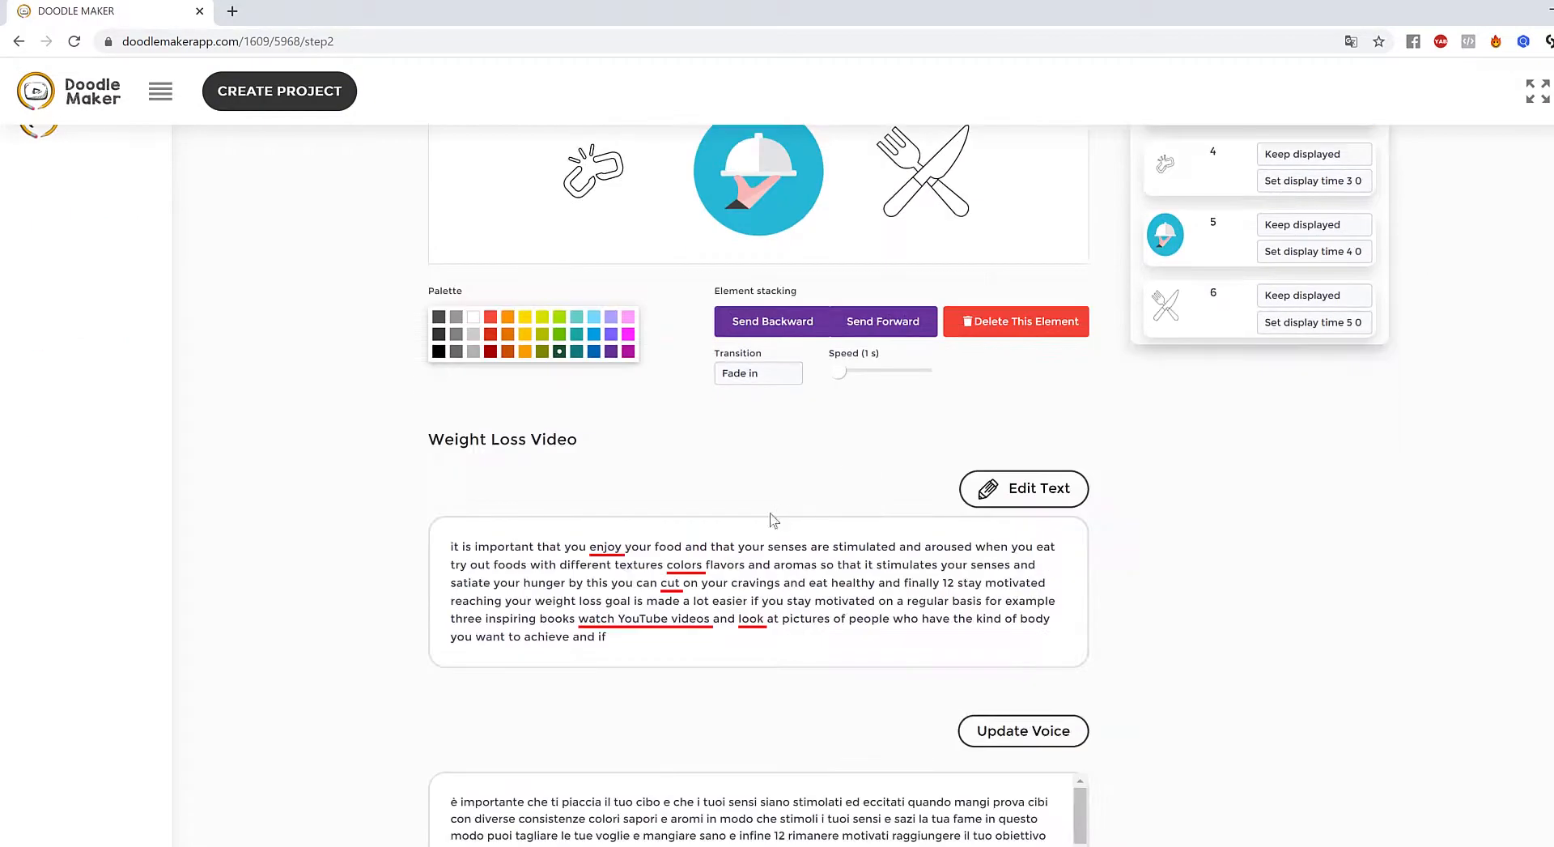
pyautogui.scroll(5, 961, 549)
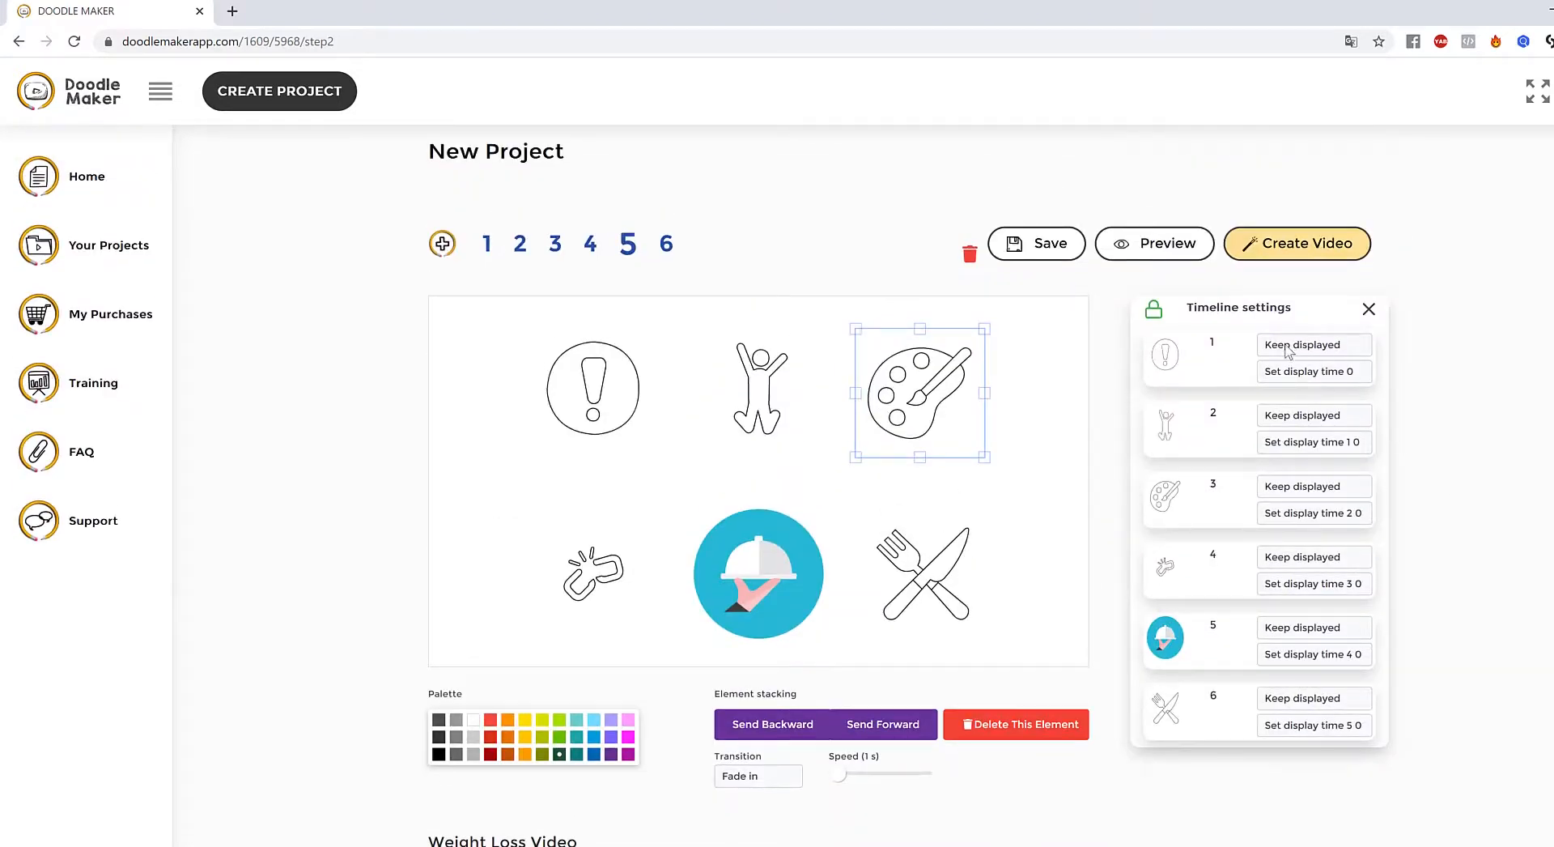
pyautogui.click(1051, 431)
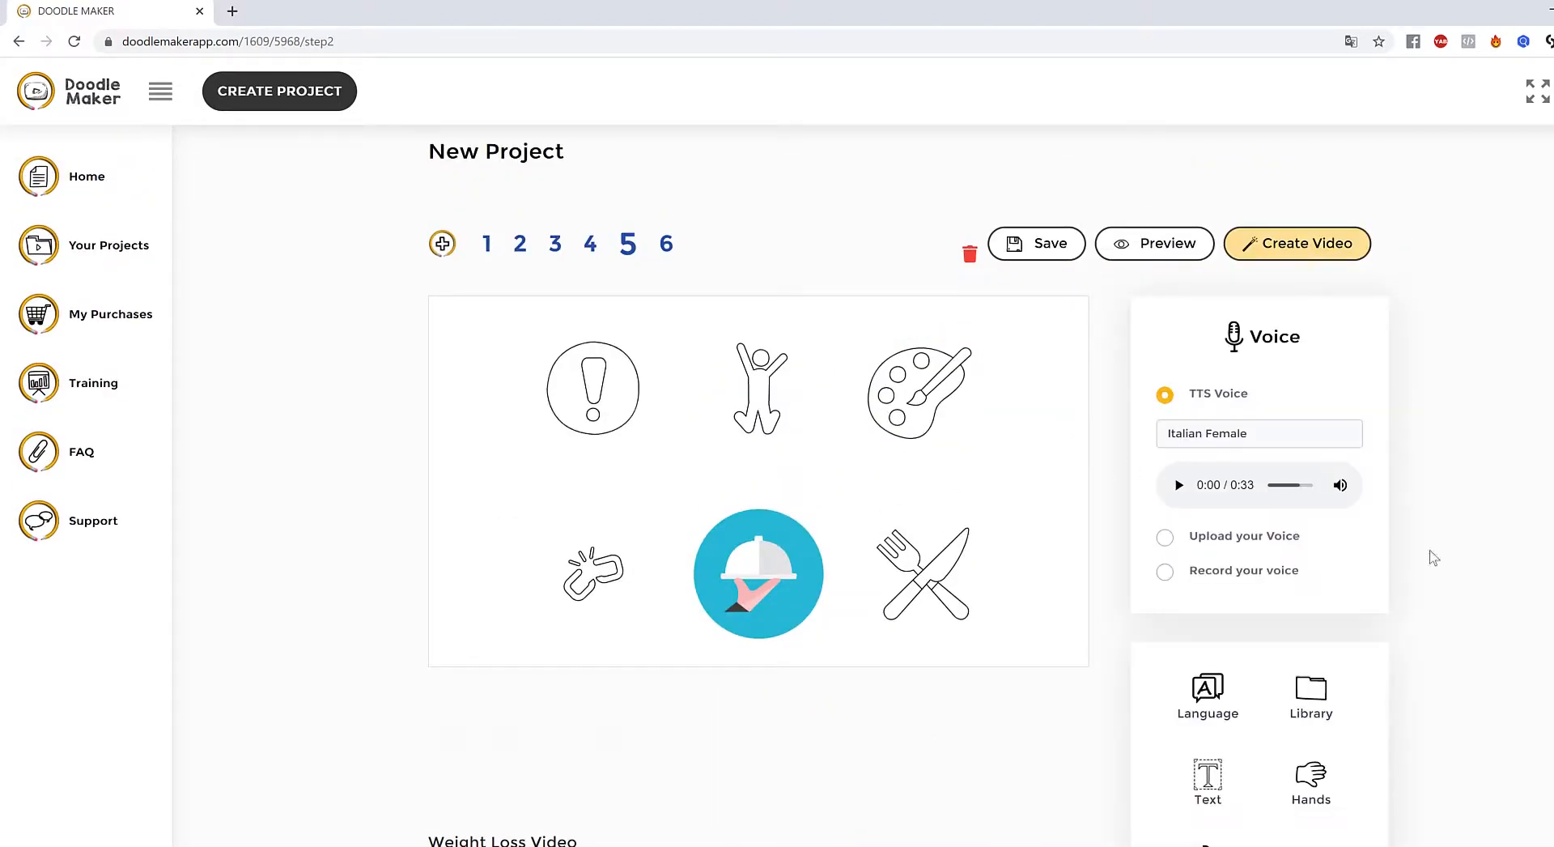
pyautogui.scroll(-4, 1430, 548)
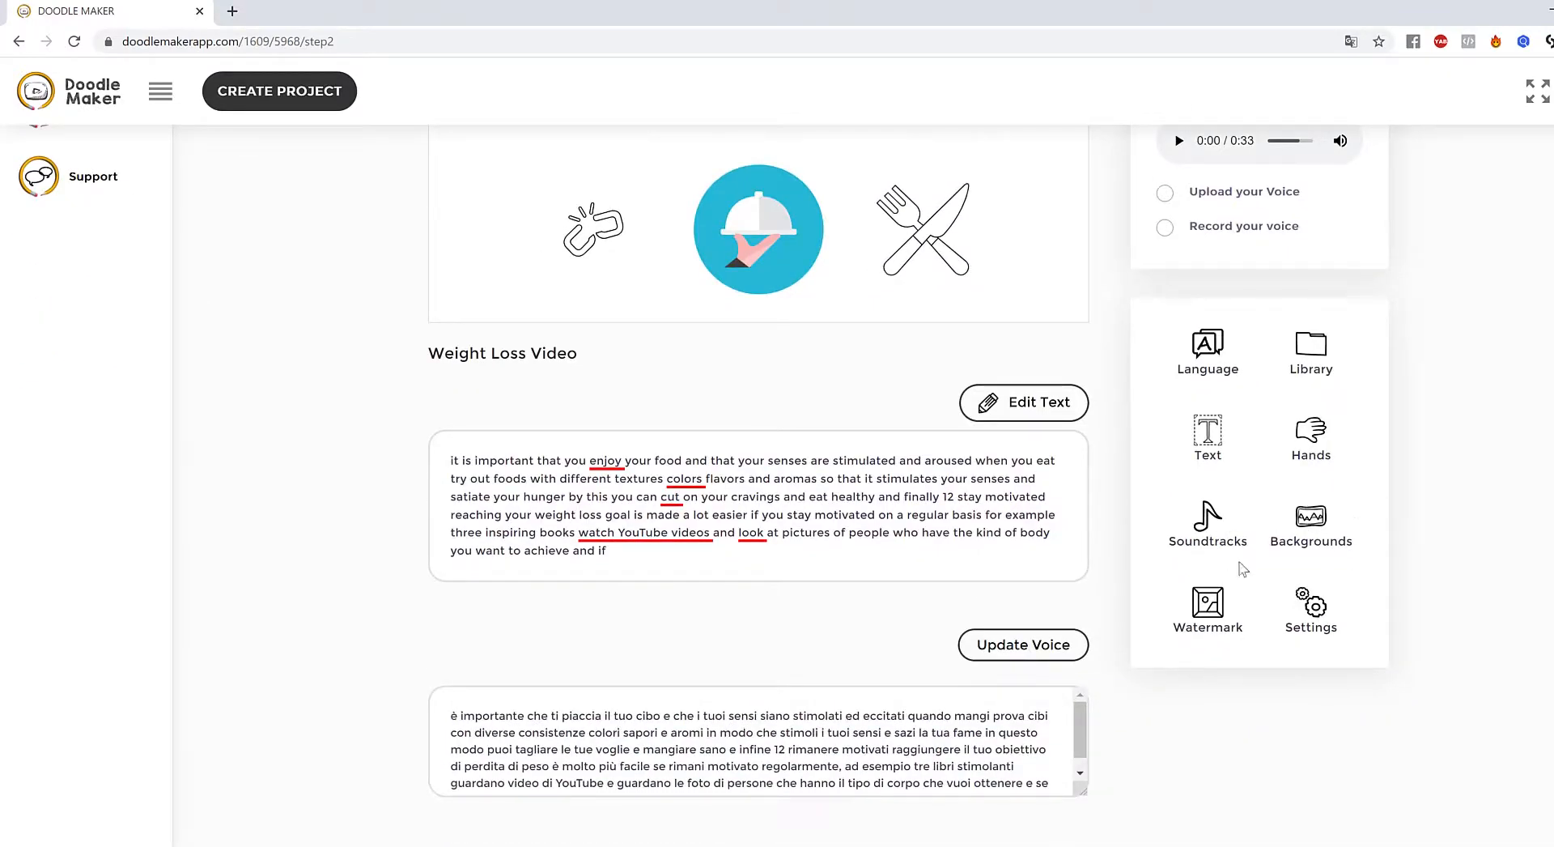
pyautogui.click(1319, 353)
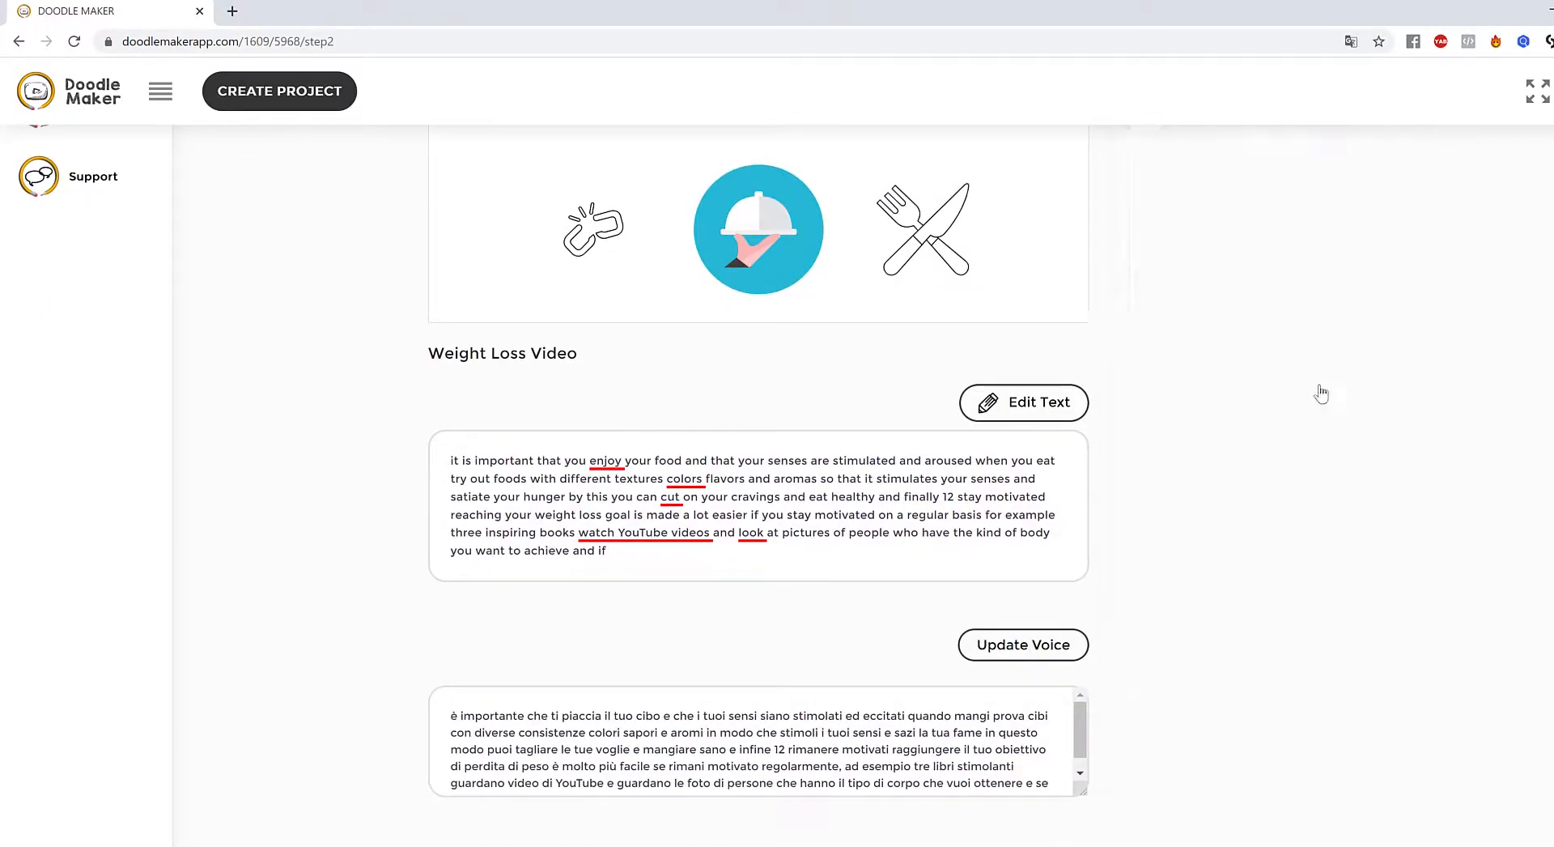
# - Search JumpStory images for 'happy' and add the colourful elf picture to slide 5
pyautogui.click(1183, 228)
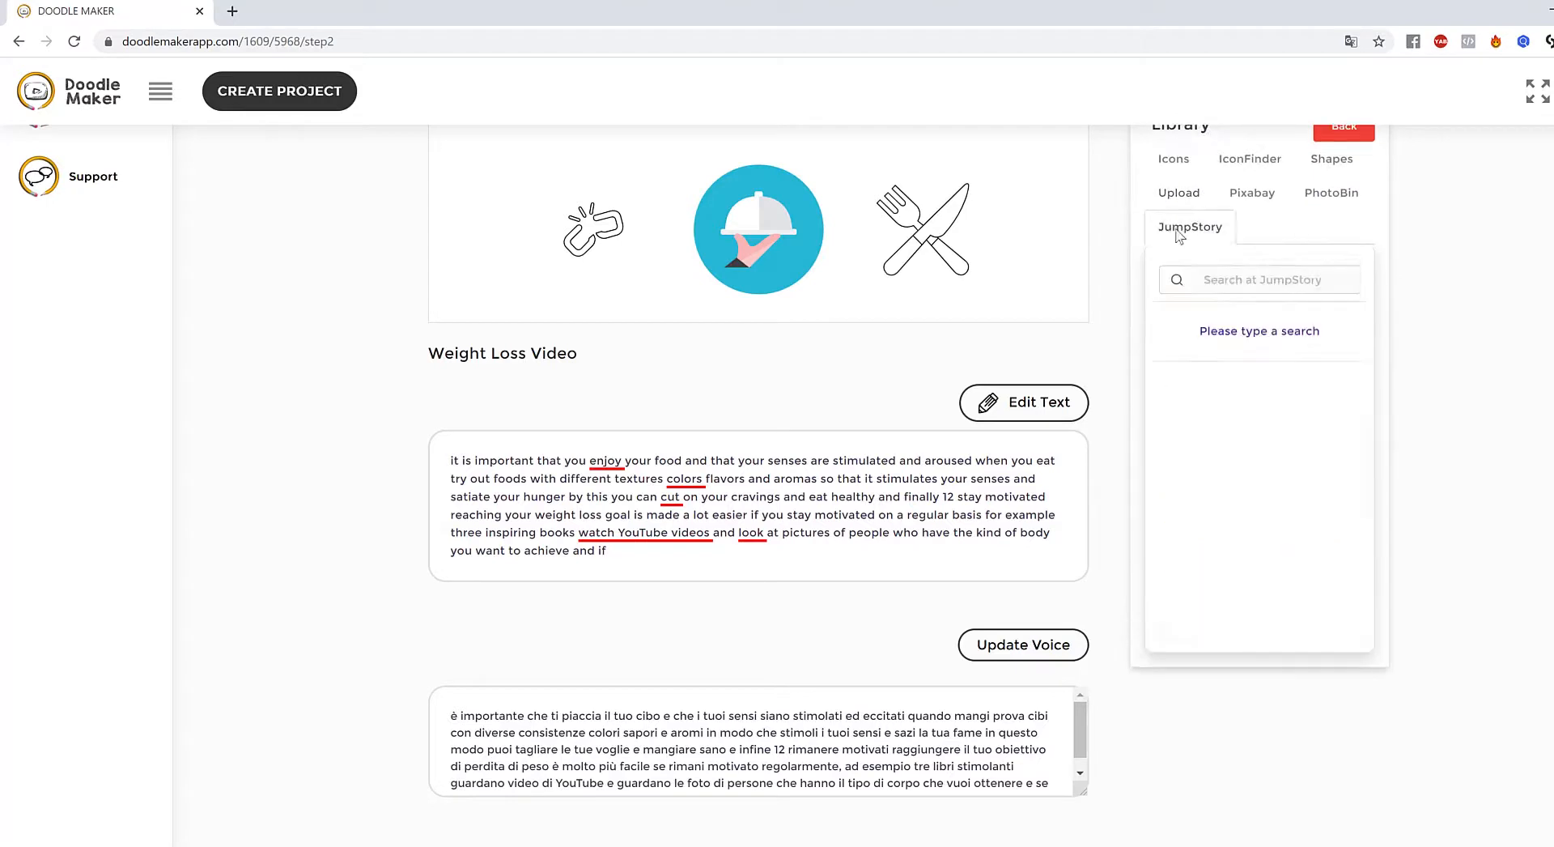
pyautogui.click(1240, 280)
pyautogui.write('happy')
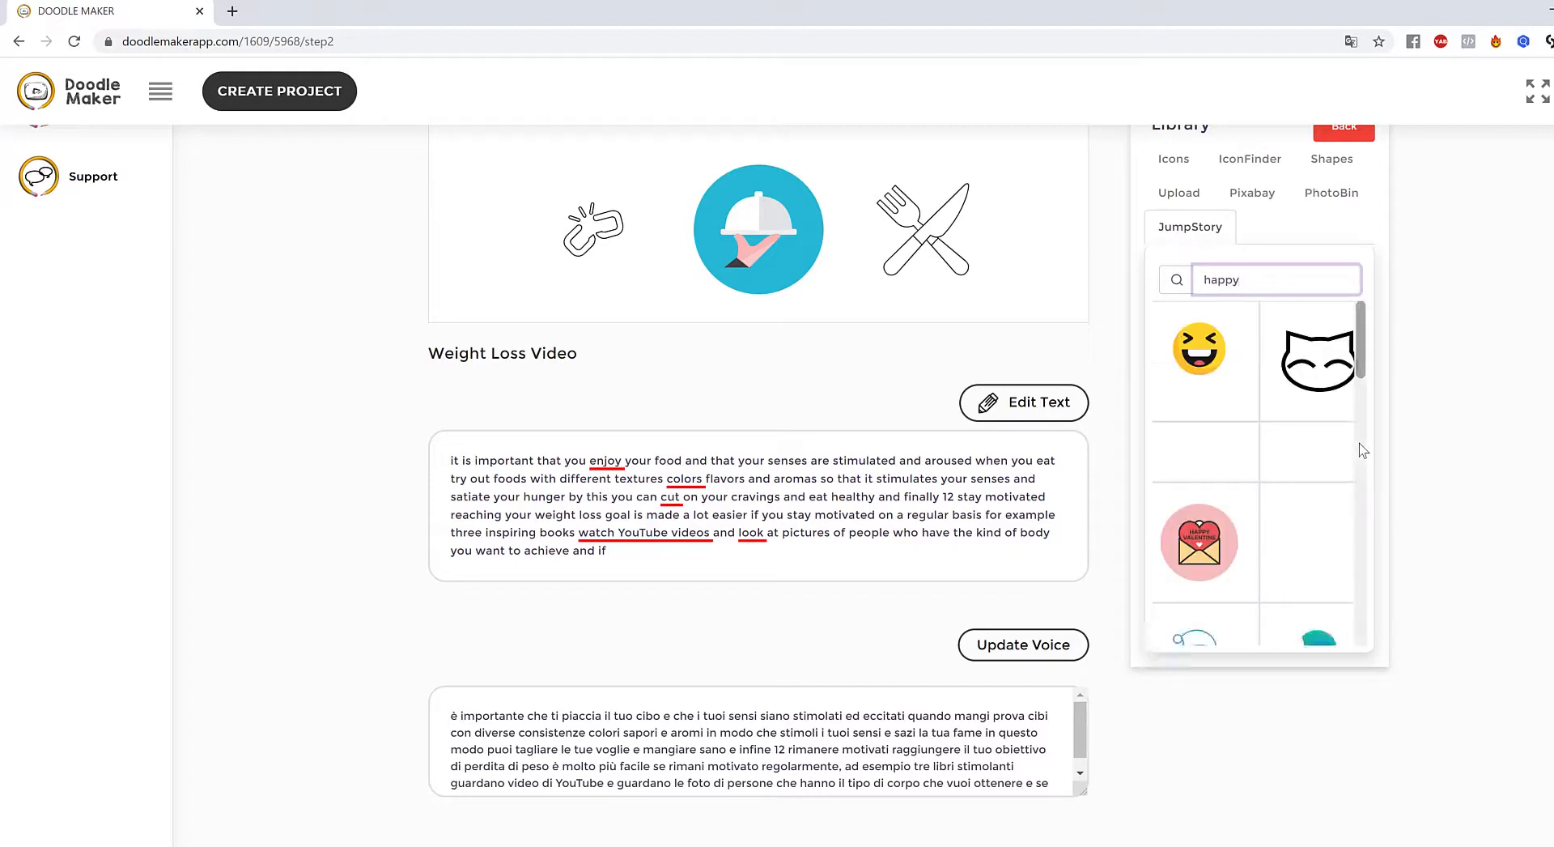
pyautogui.scroll(-4, 1323, 473)
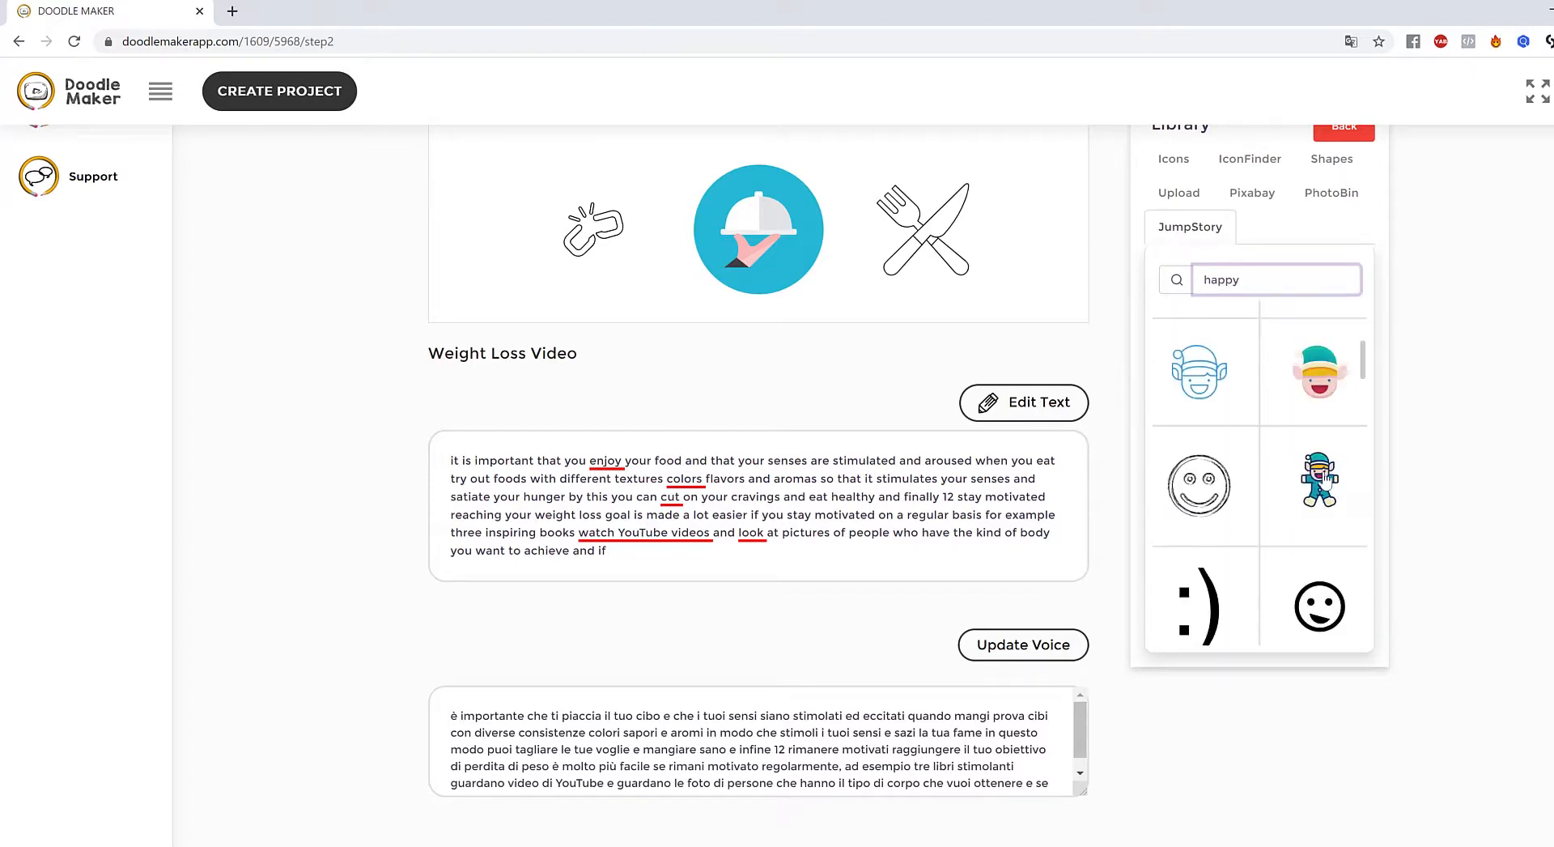
pyautogui.scroll(5, 1324, 473)
pyautogui.scroll(-3, 1324, 472)
pyautogui.scroll(-3, 1328, 480)
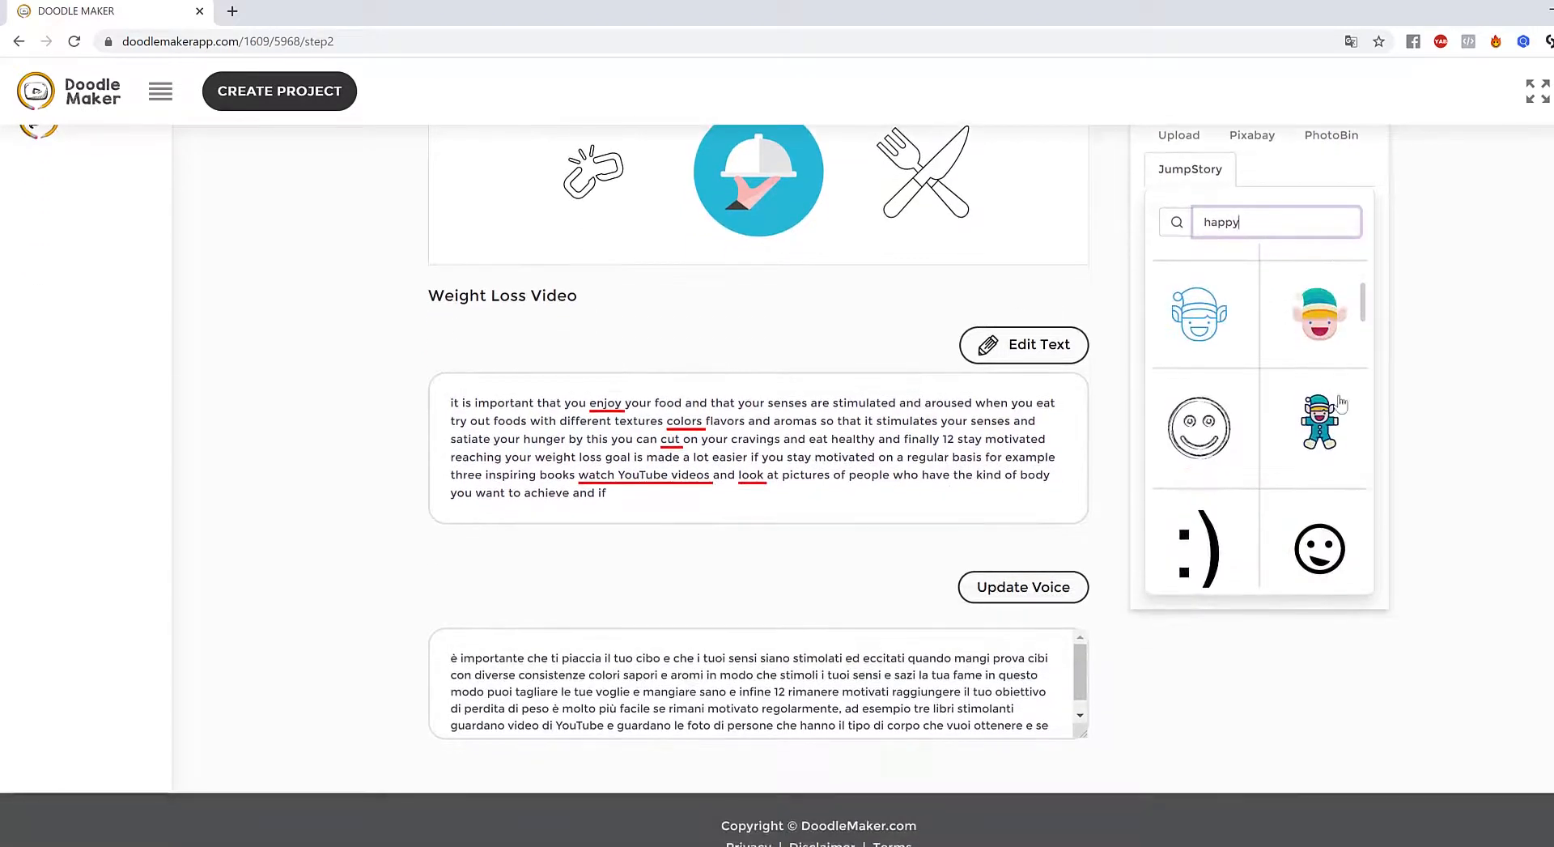
pyautogui.moveTo(1363, 307); pyautogui.dragTo(1412, 319)
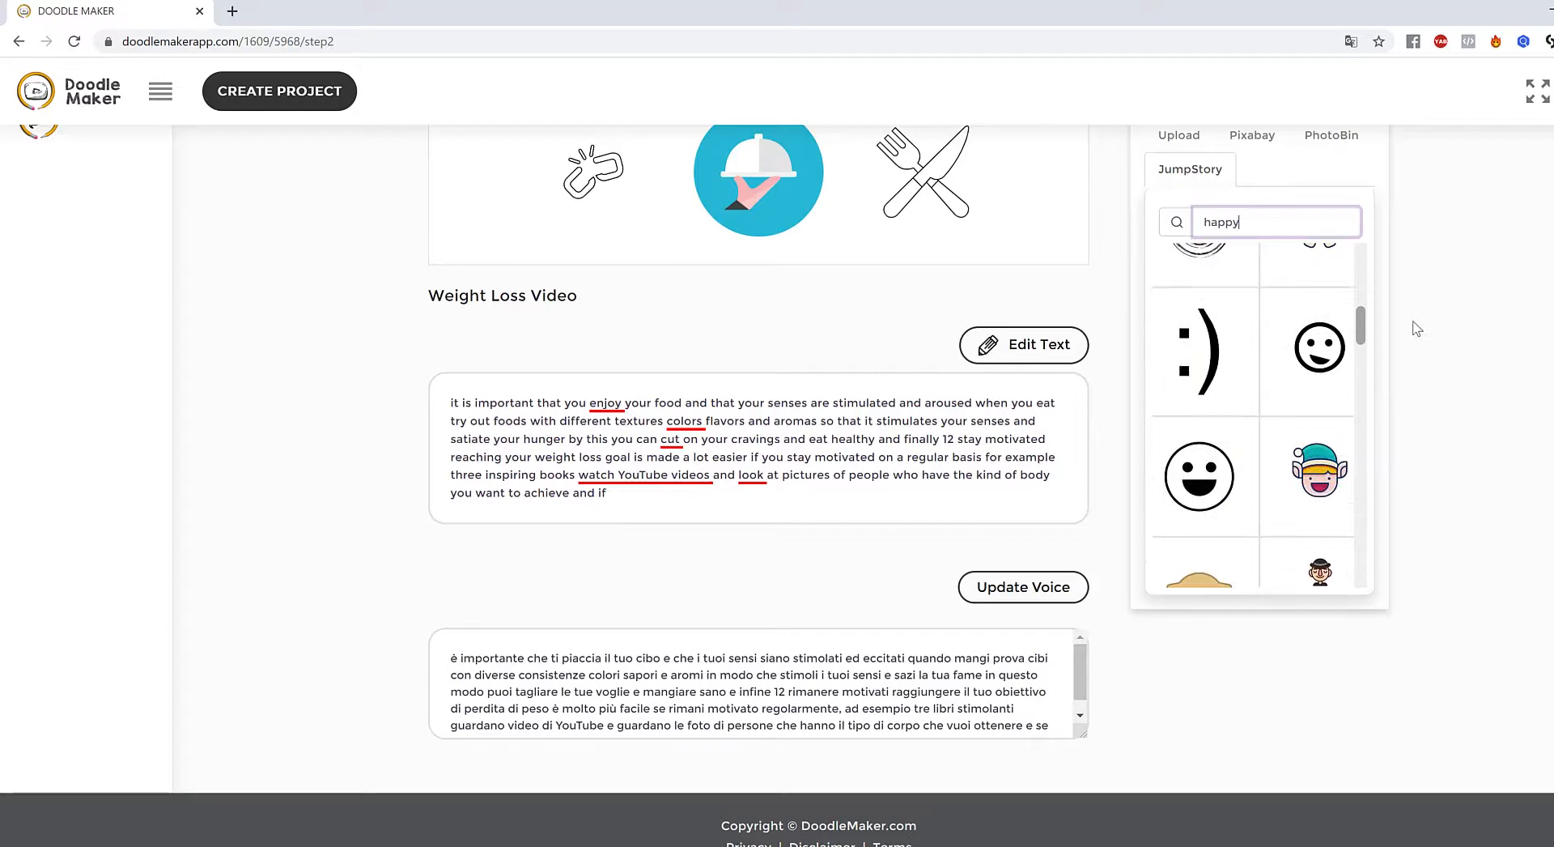
pyautogui.click(1332, 483)
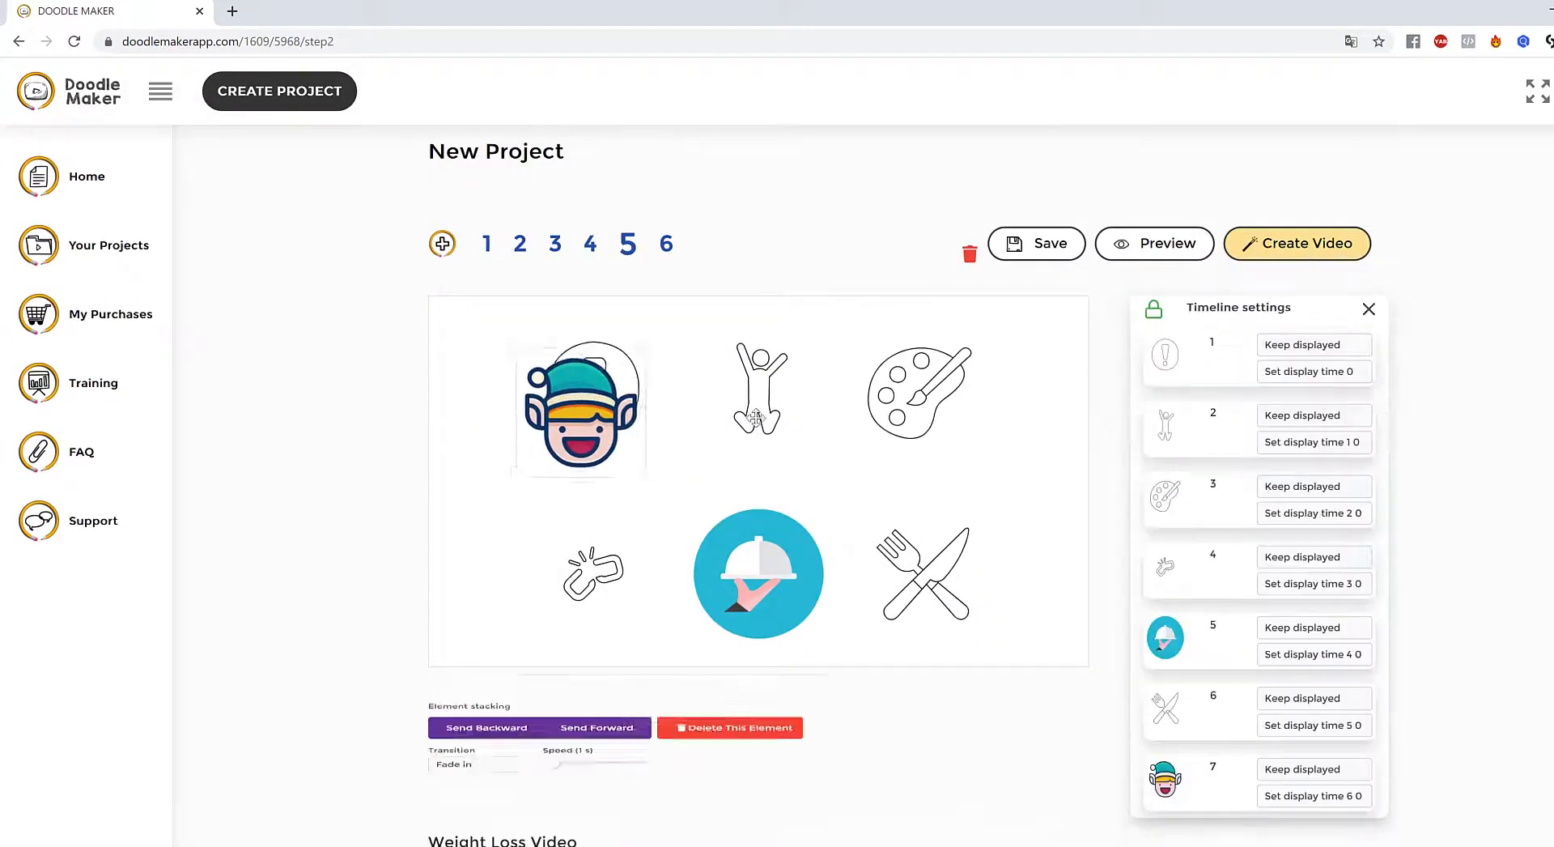
# - Delete the jumping figure and put an enlarged elf image in its top-centre spot
pyautogui.moveTo(755, 417); pyautogui.dragTo(716, 382)
pyautogui.click(751, 384)
pyautogui.click(1004, 726)
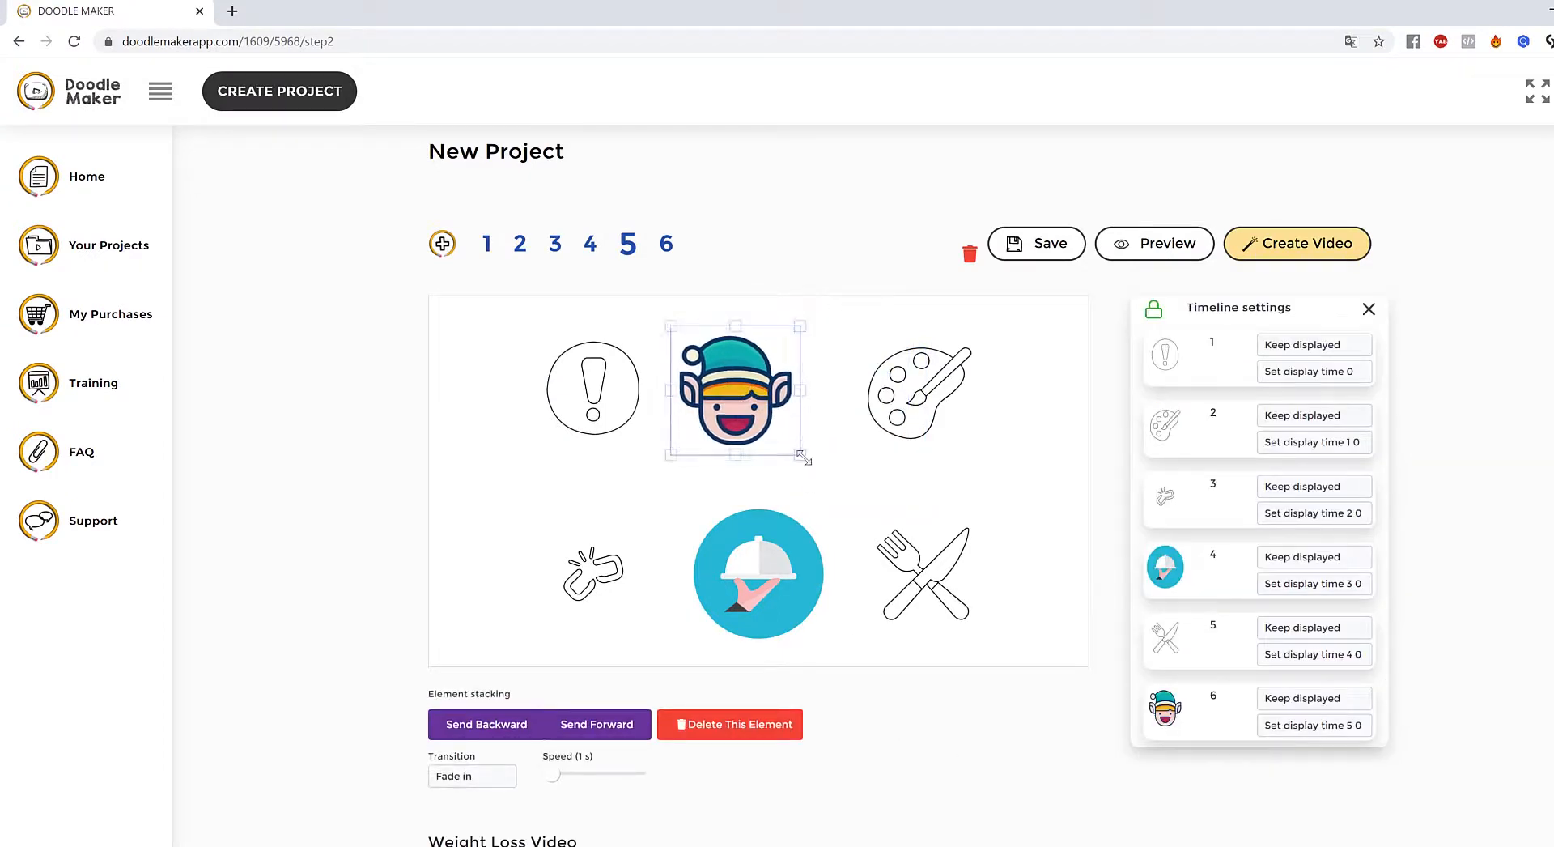
pyautogui.moveTo(803, 458); pyautogui.dragTo(851, 491)
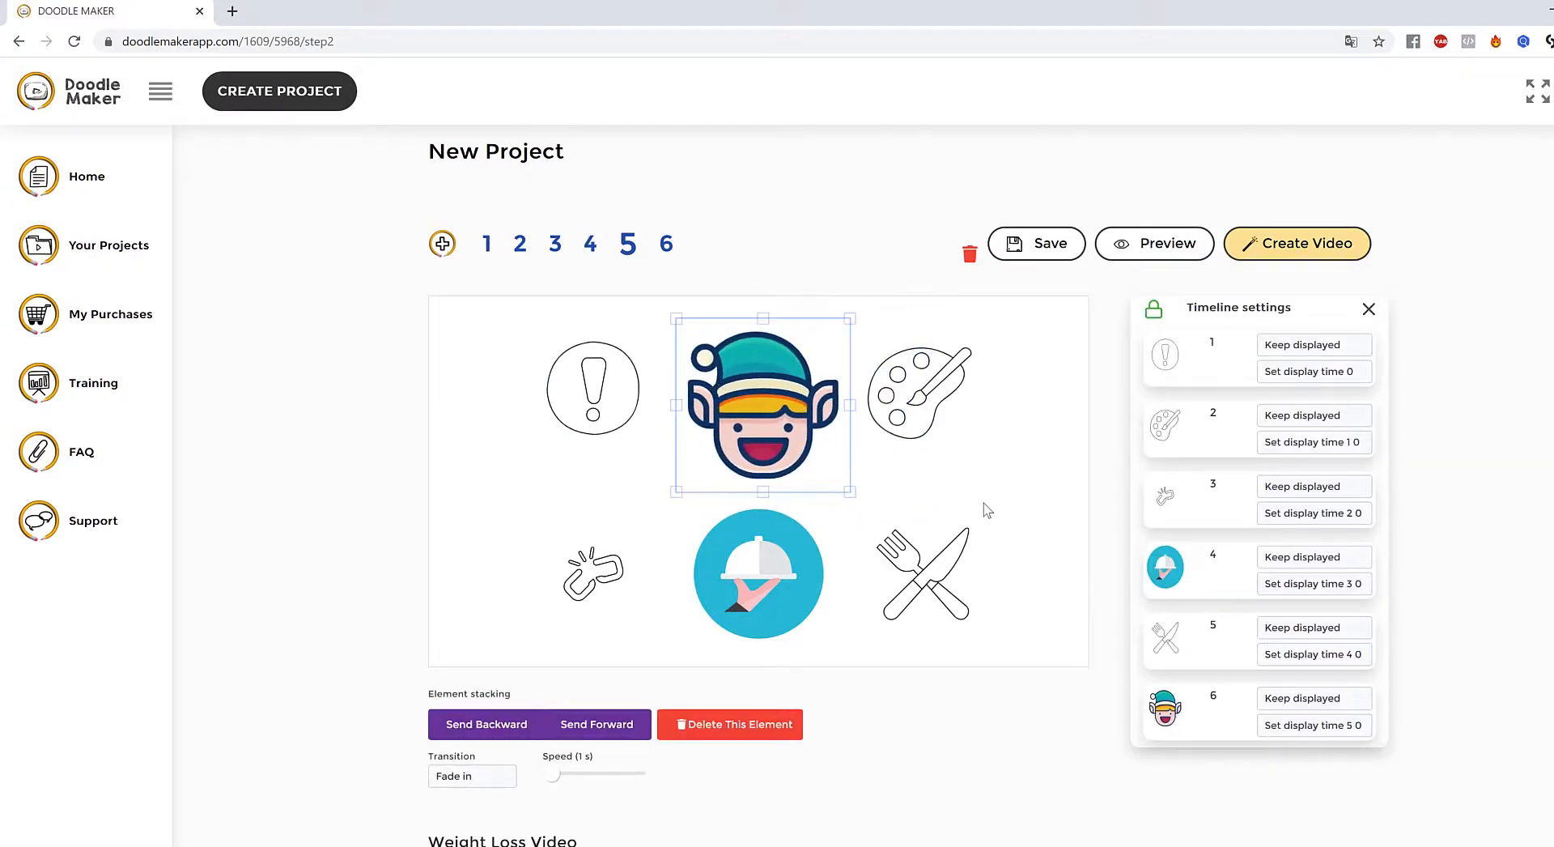
pyautogui.click(987, 510)
pyautogui.click(769, 382)
pyautogui.click(1045, 441)
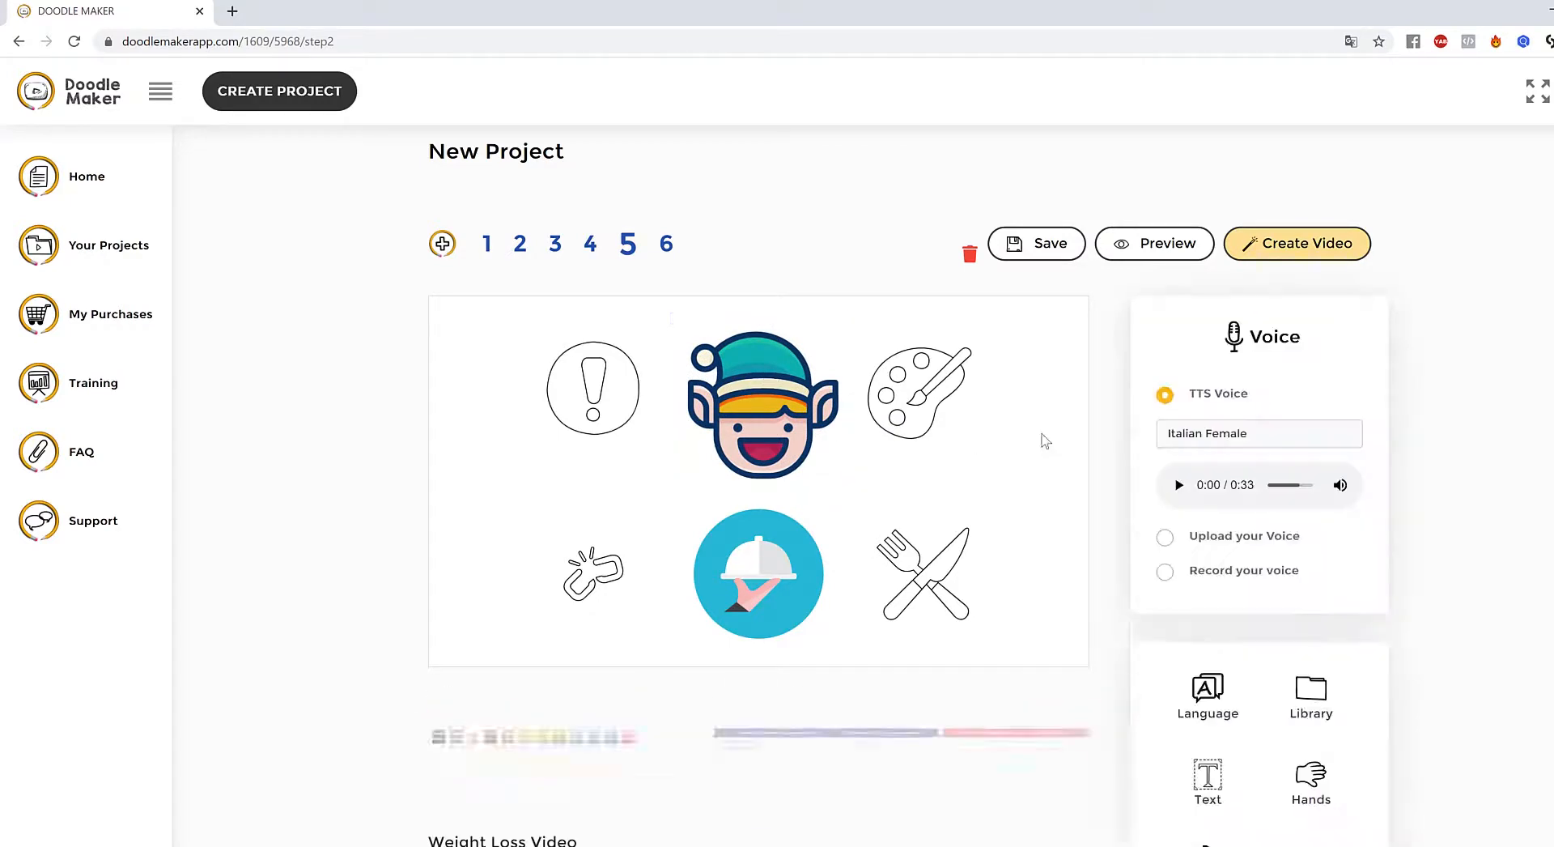